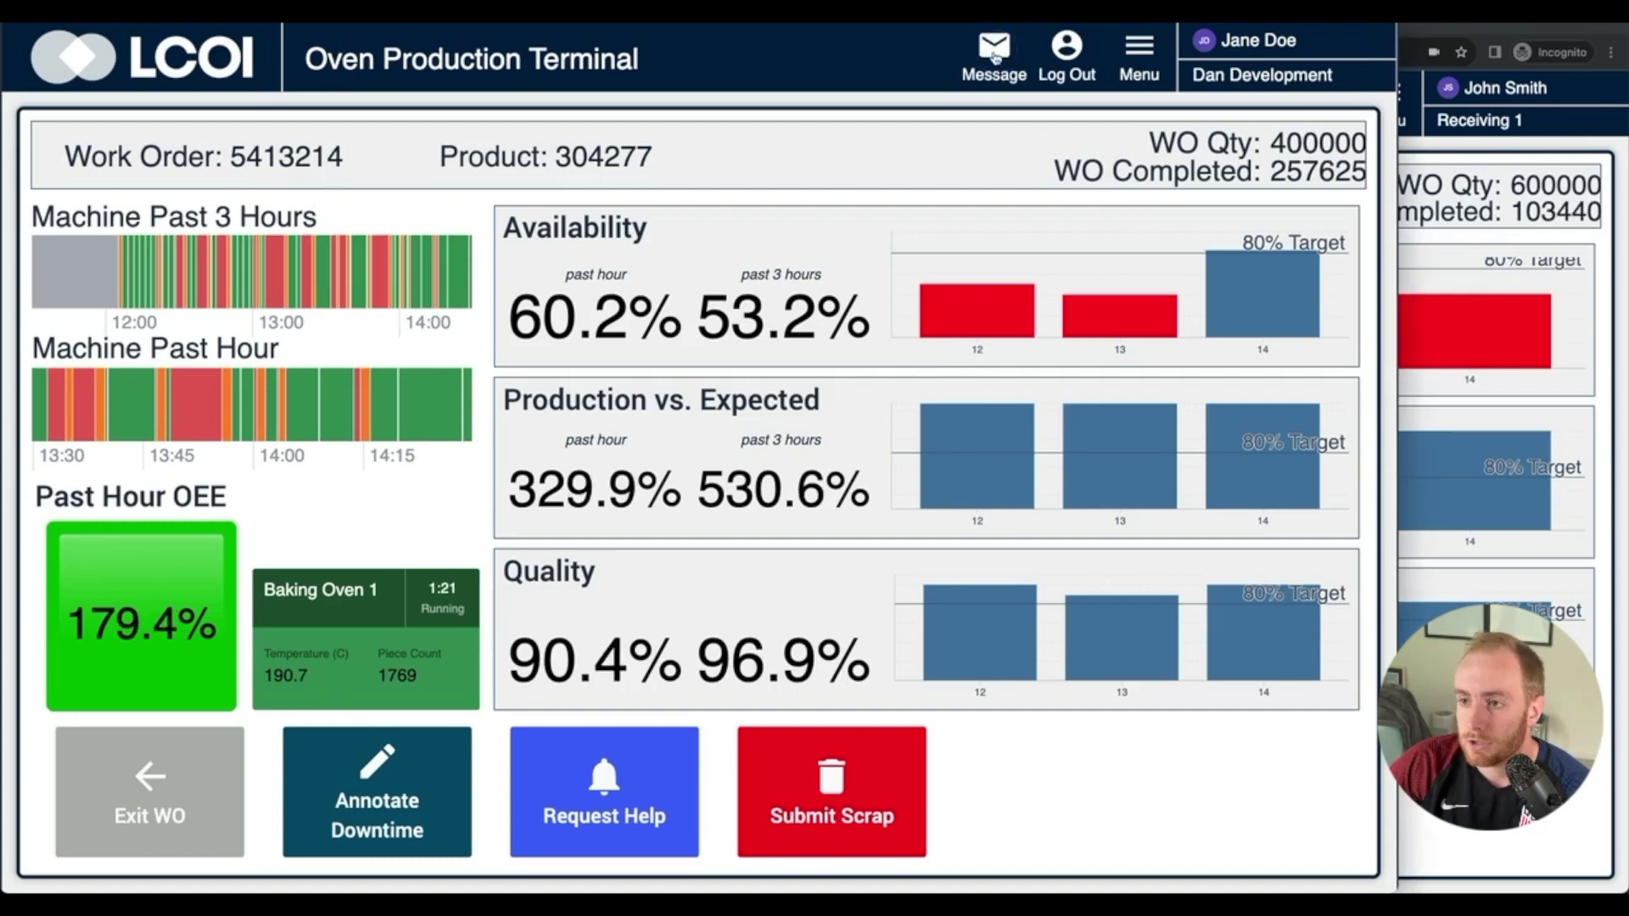
# Step: Post 'New message' from the oven terminal's messenger so it tops the message table
pyautogui.click(996, 53)
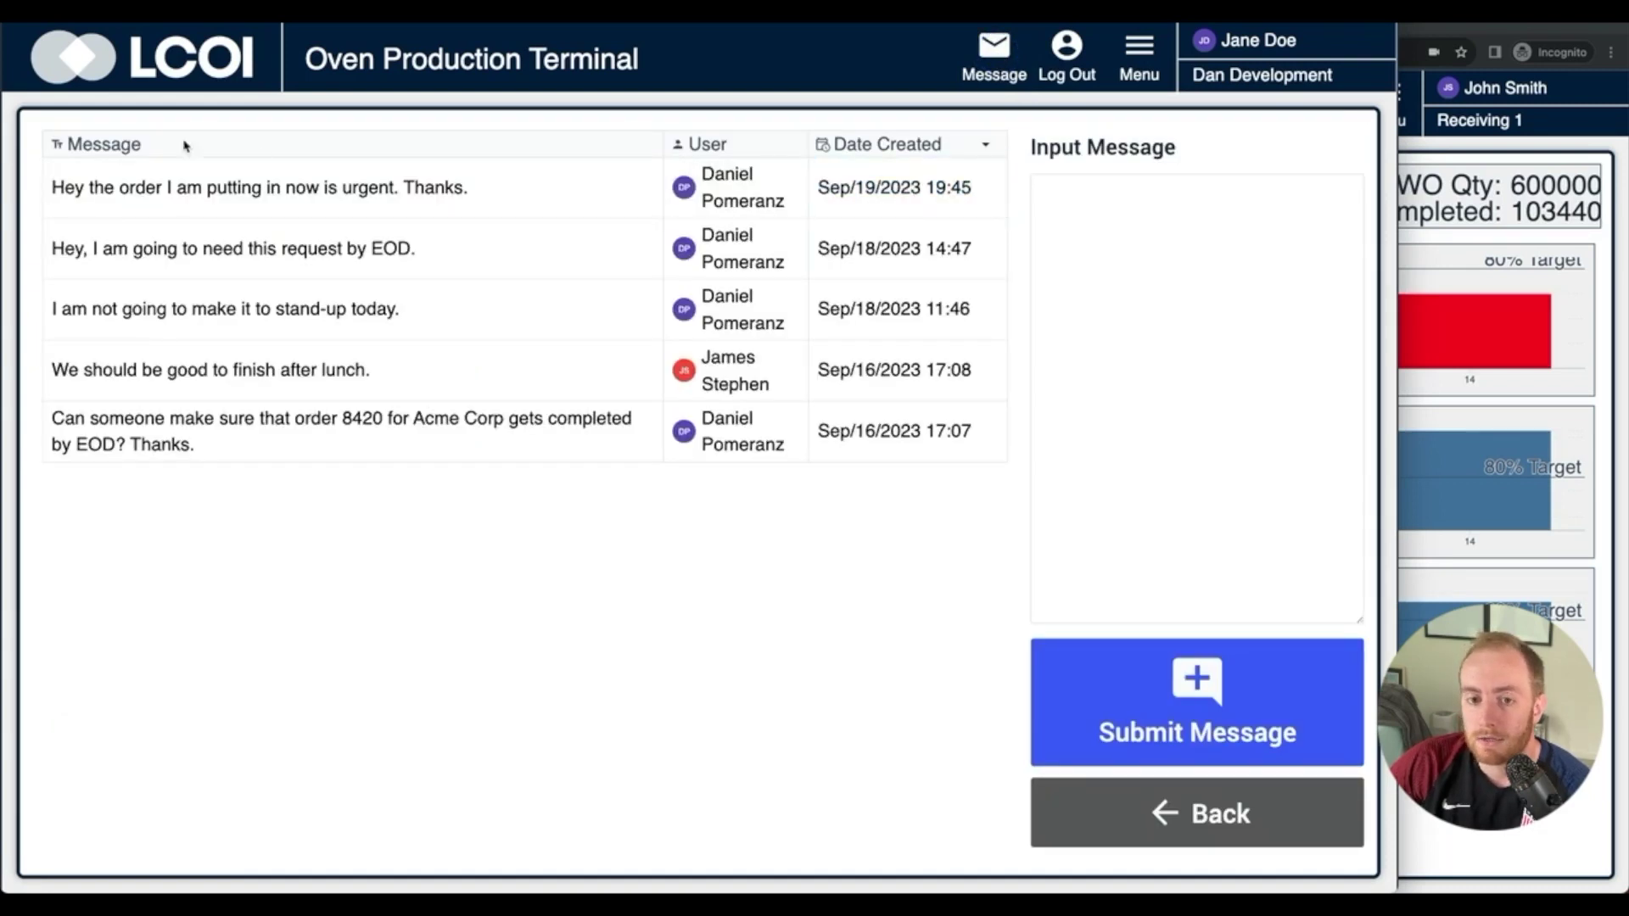
pyautogui.click(1205, 365)
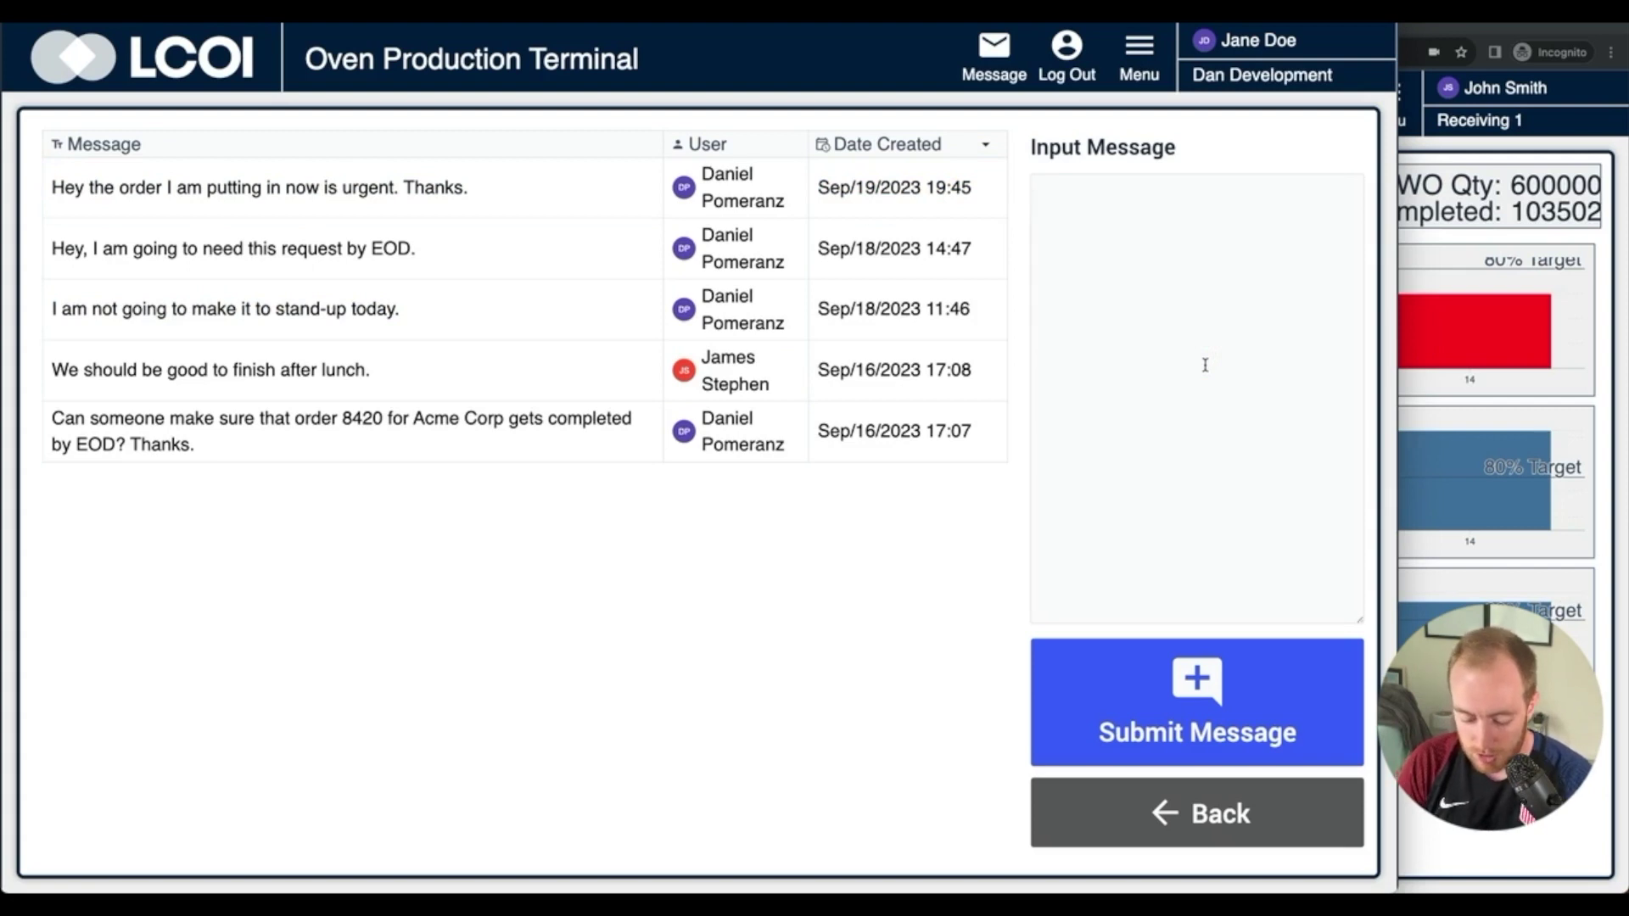
pyautogui.write('New messag')
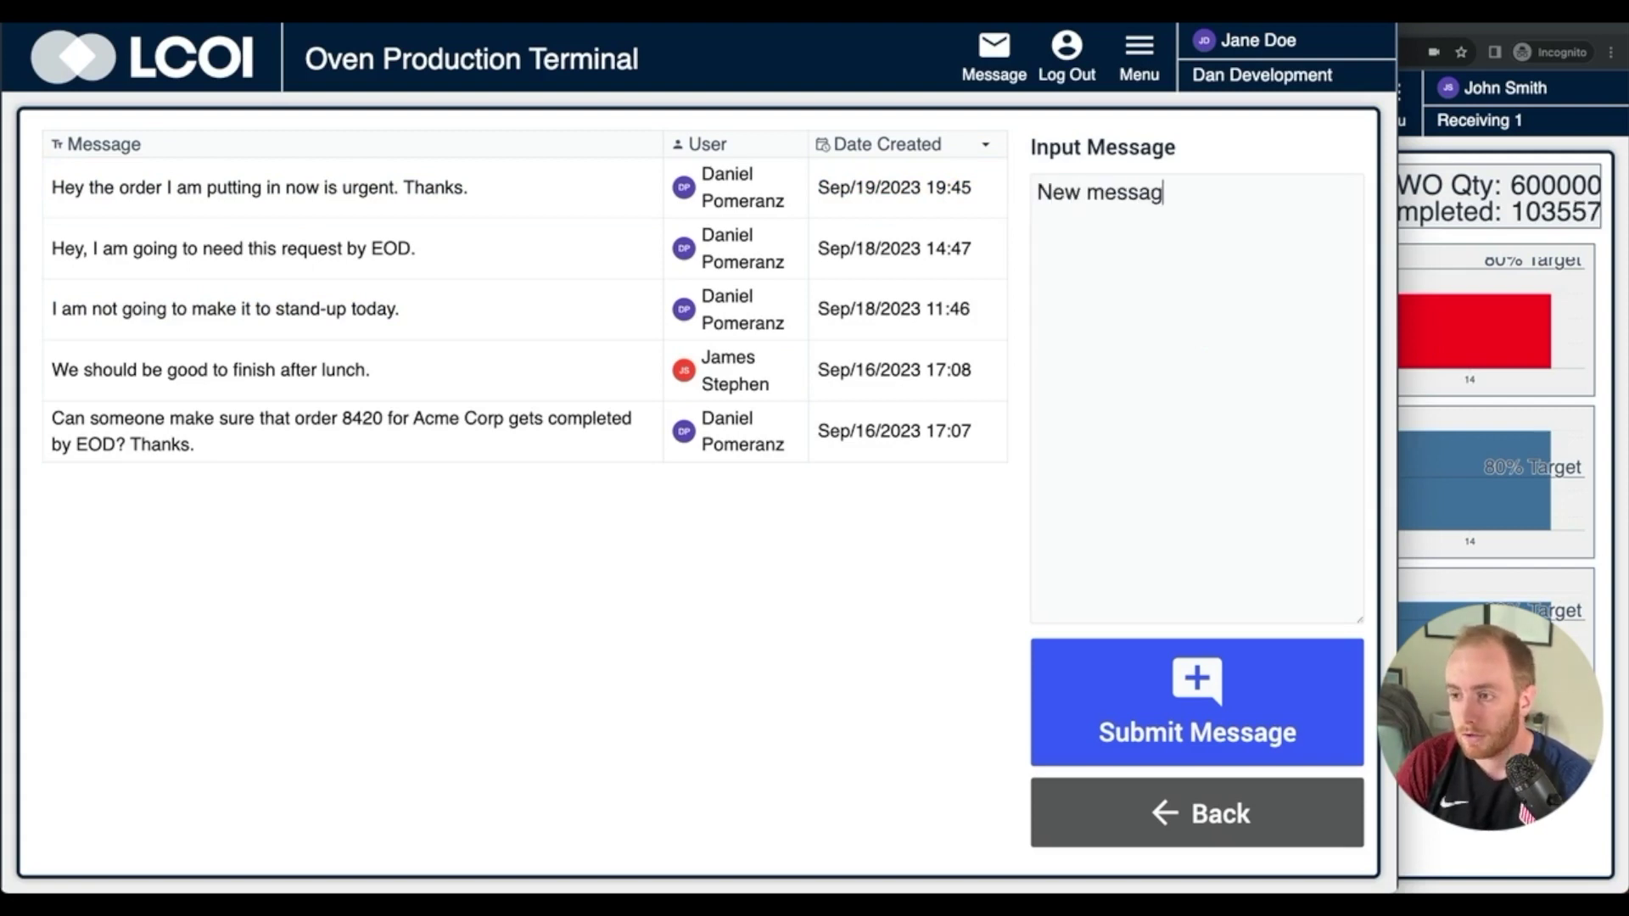
pyautogui.write('e')
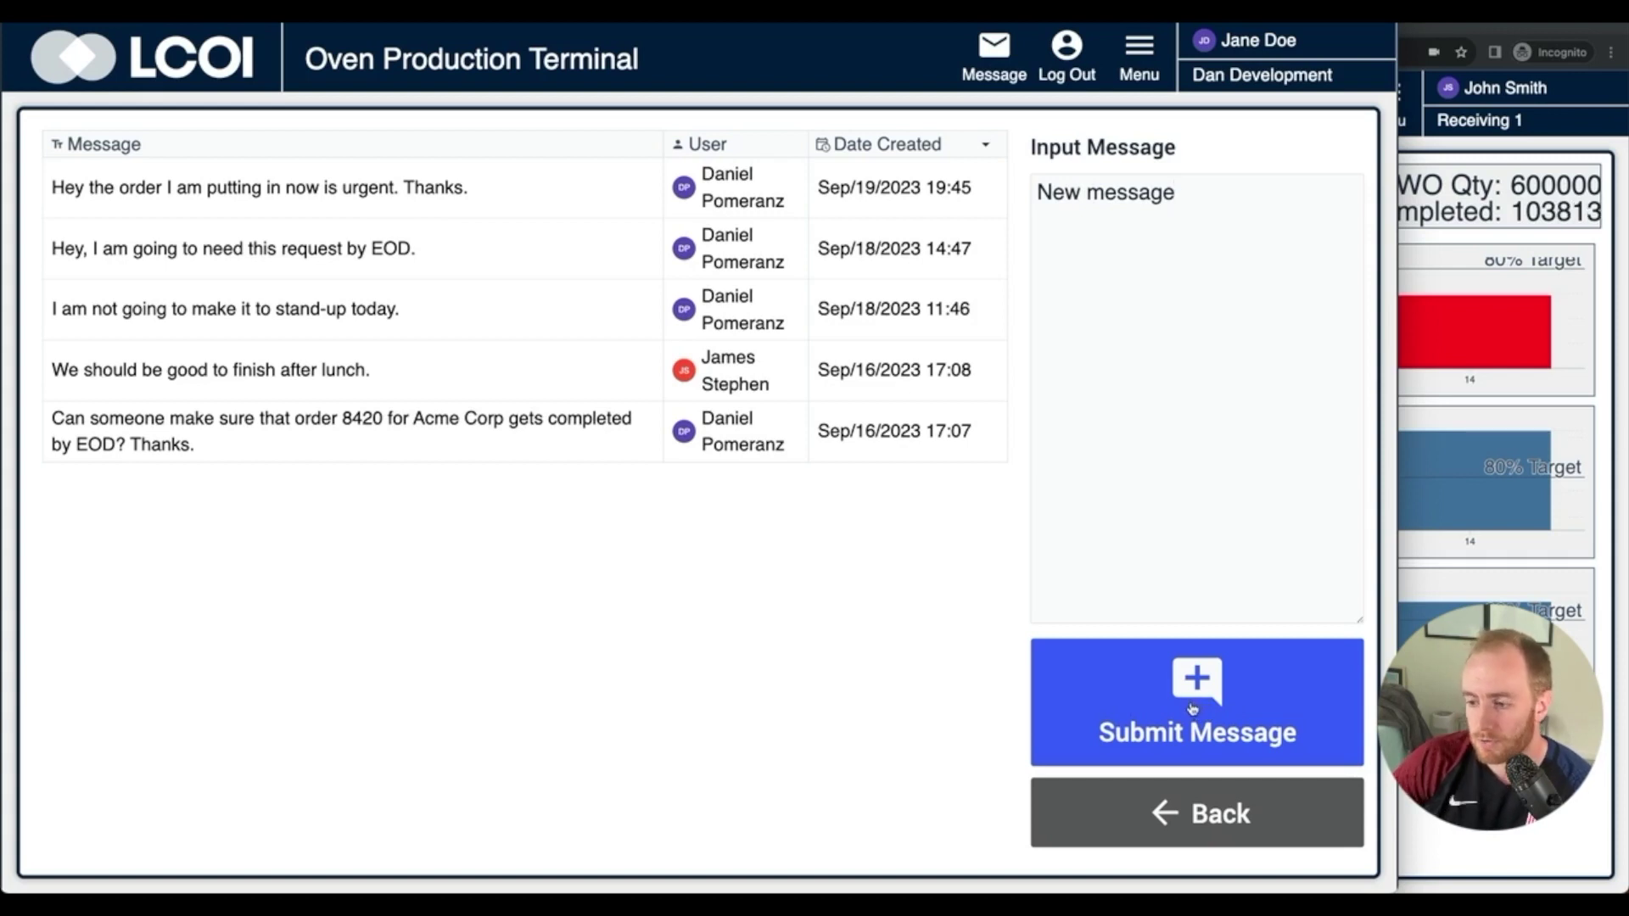
pyautogui.click(1192, 709)
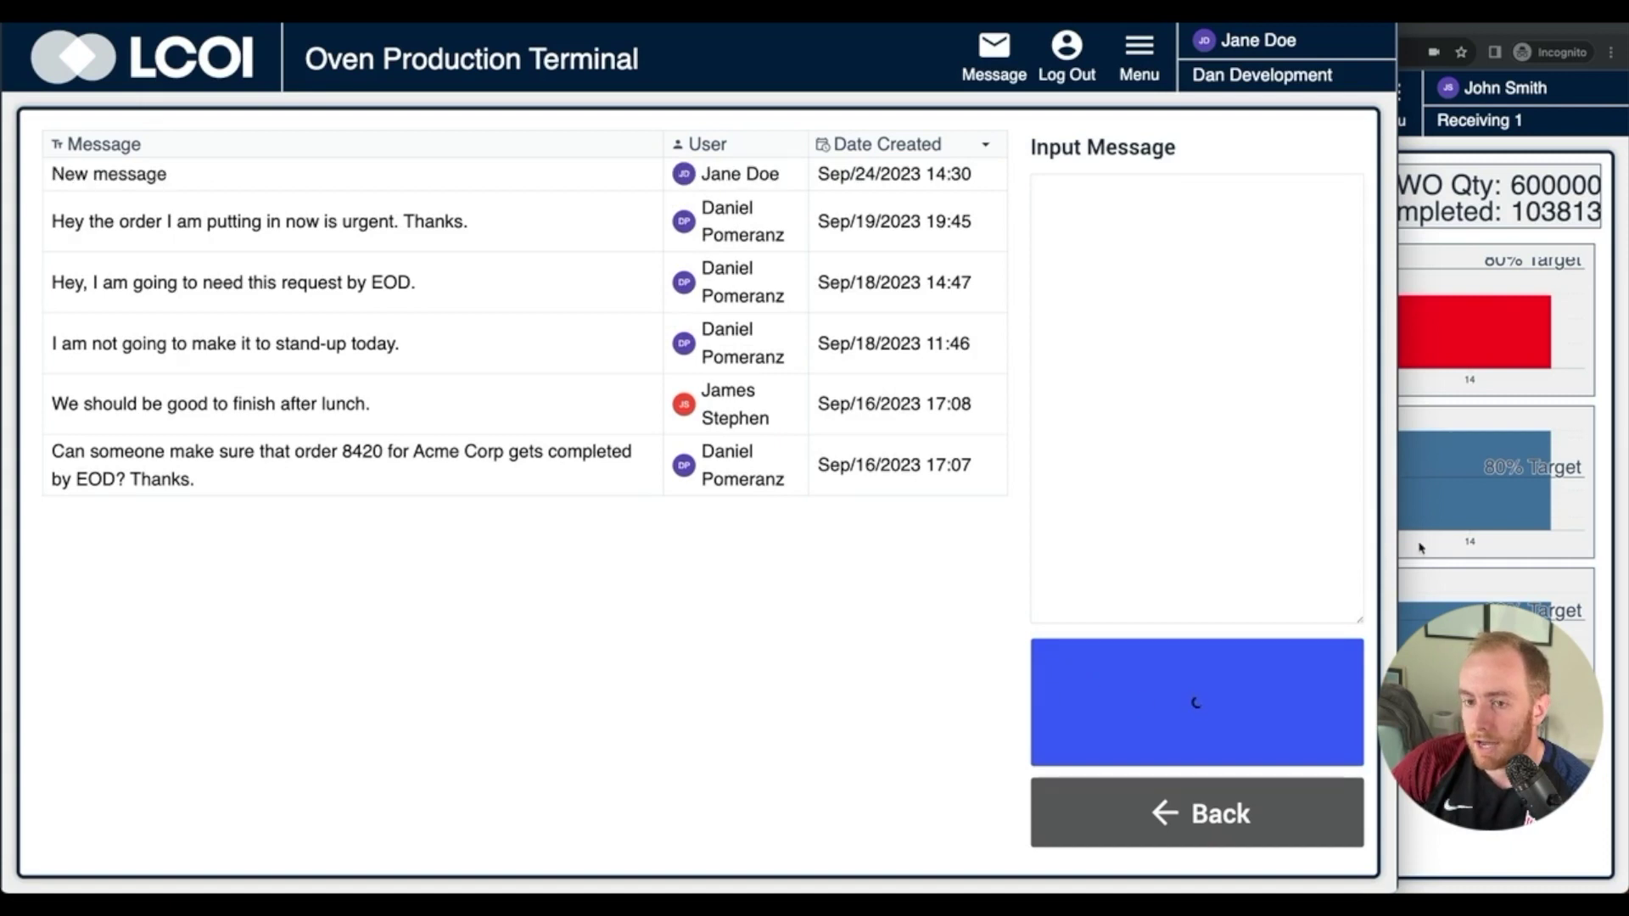
# Step: Bring the second terminal window forward and view its message list
pyautogui.click(1550, 268)
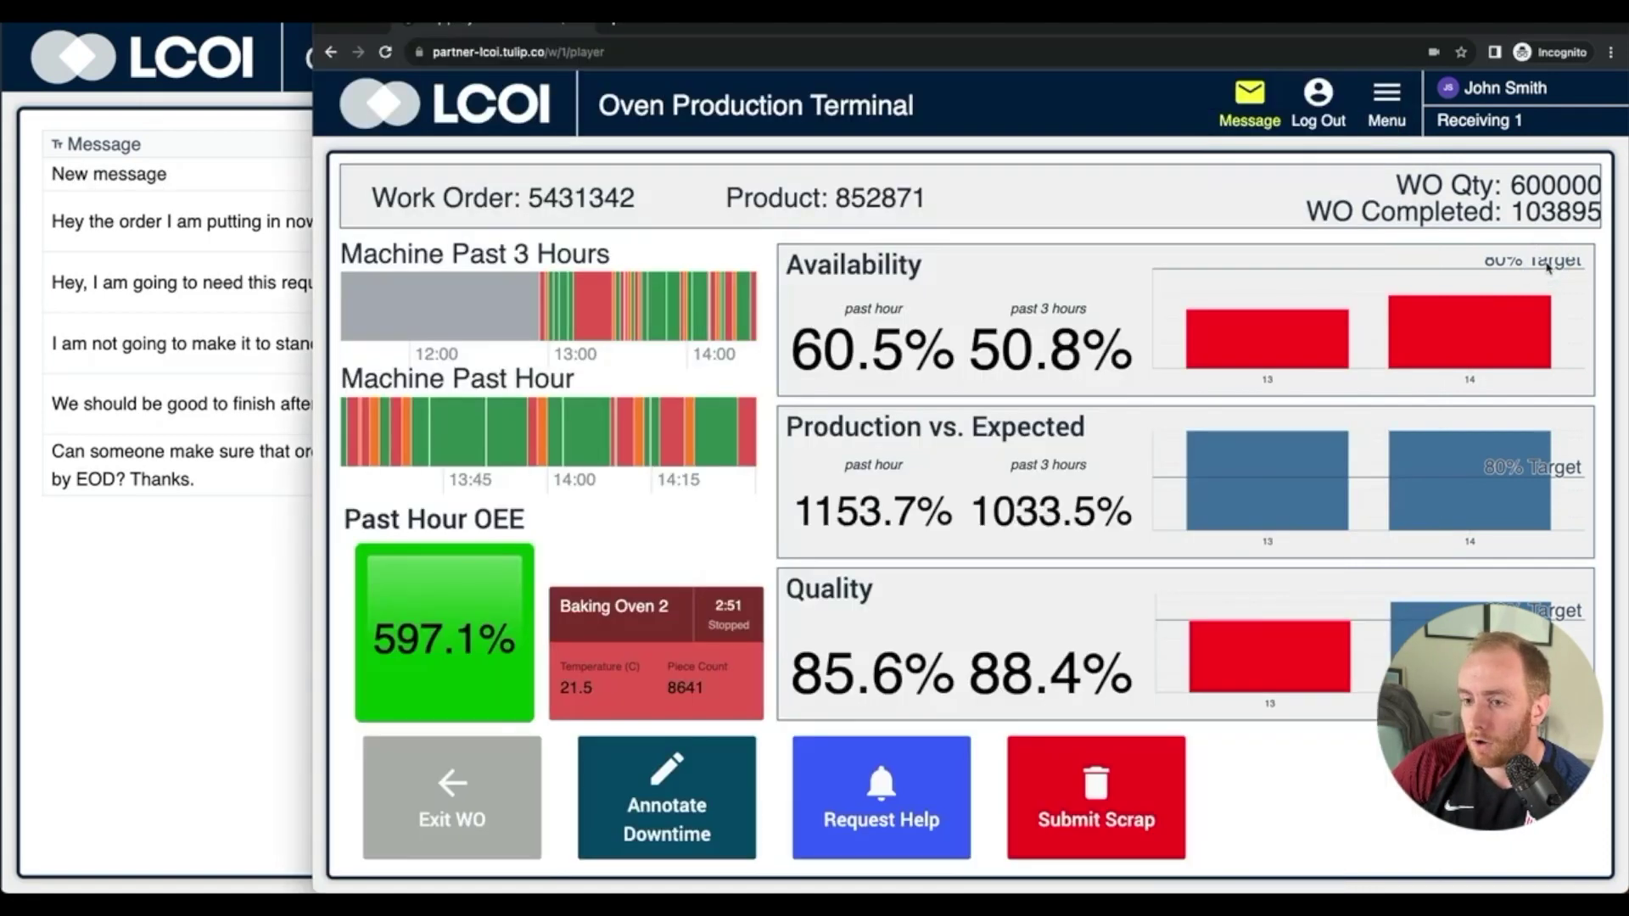
pyautogui.moveTo(1339, 471)
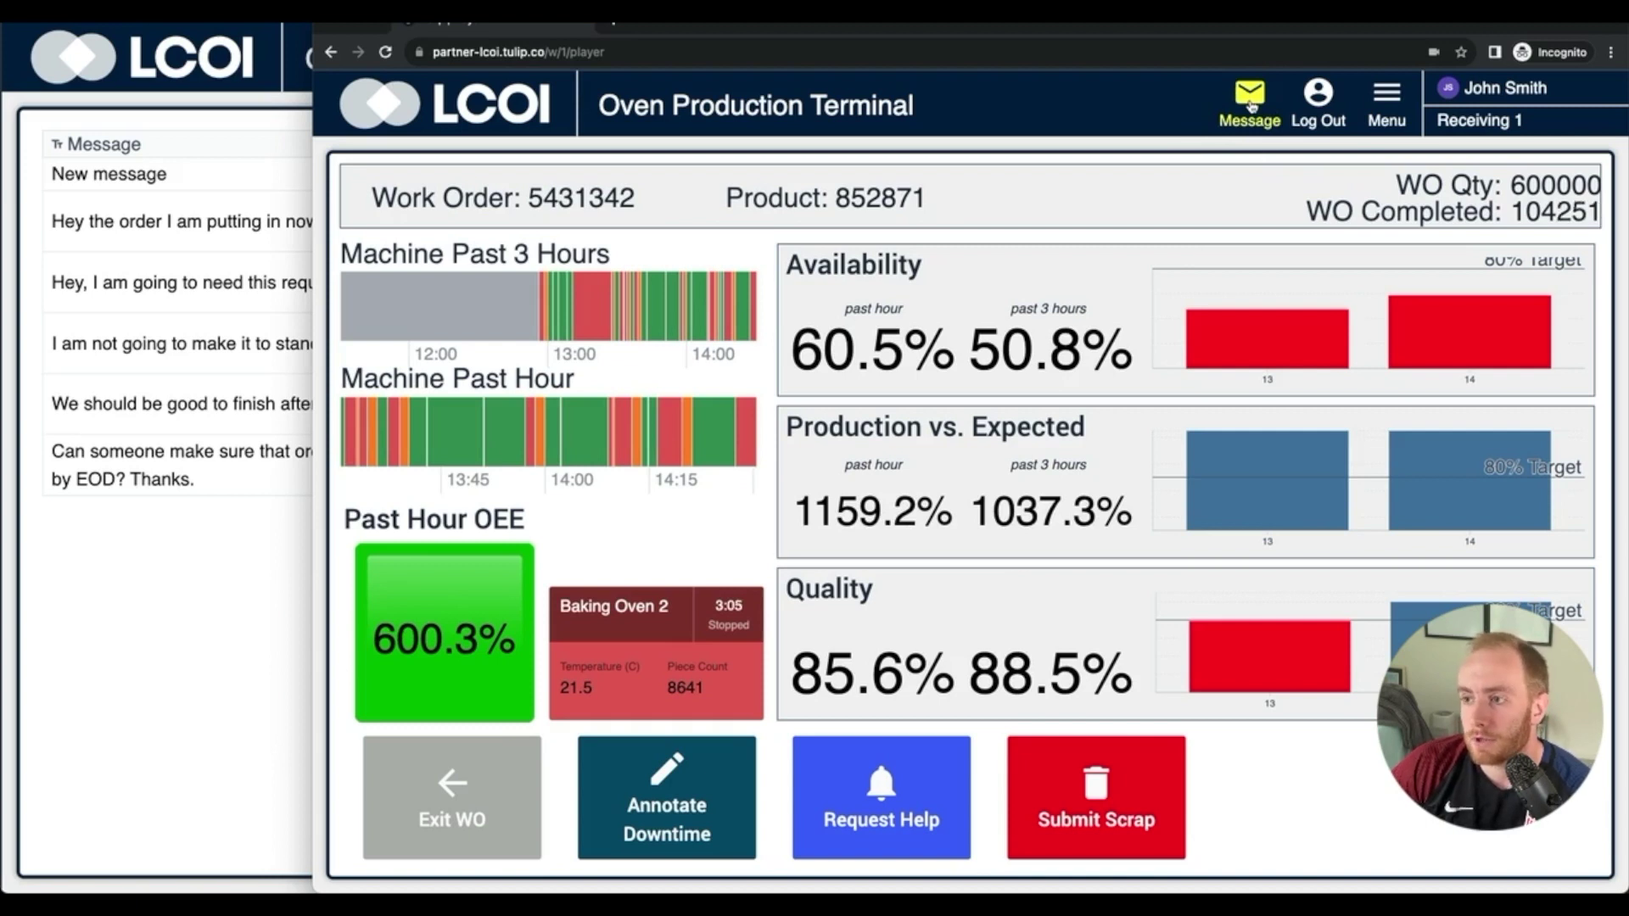
pyautogui.click(1249, 104)
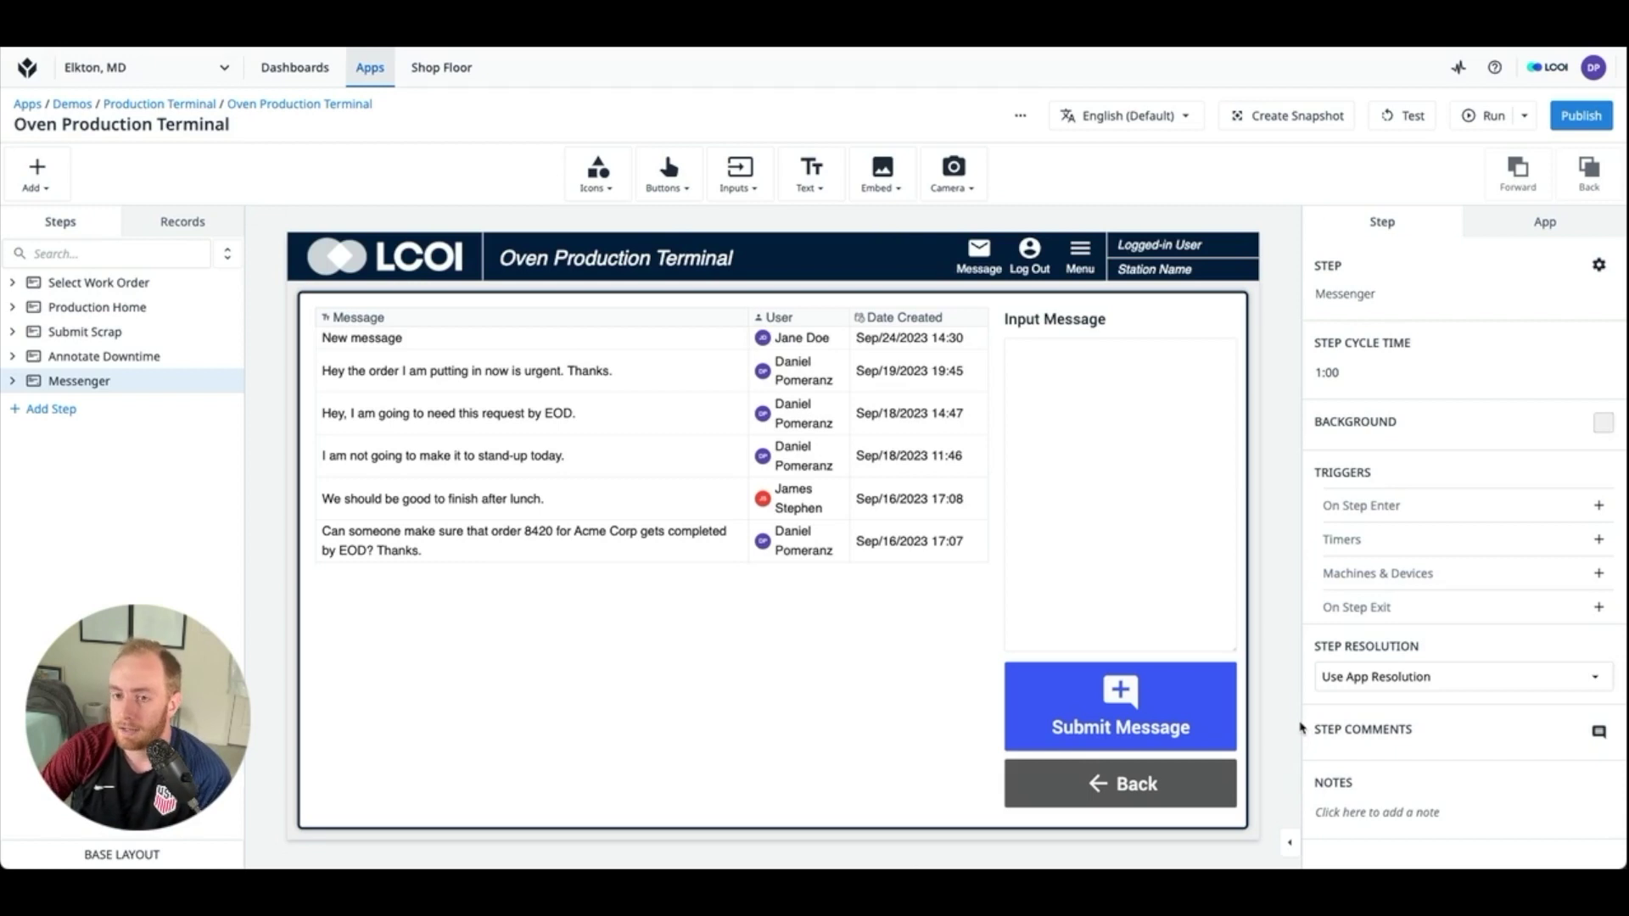
pyautogui.click(1110, 689)
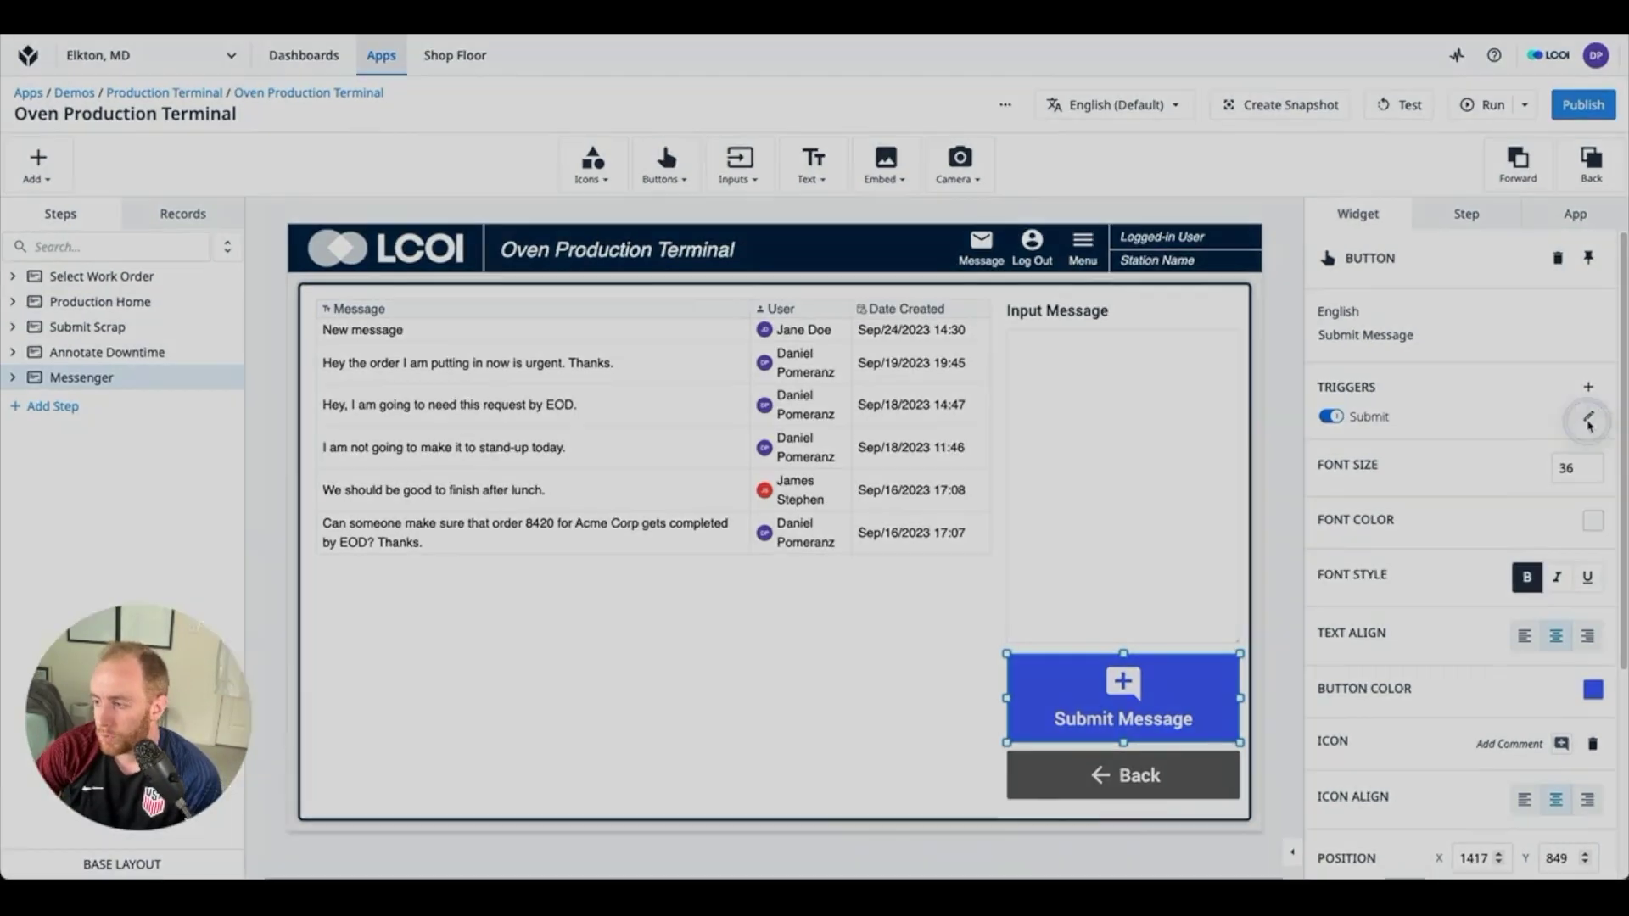
pyautogui.click(1586, 418)
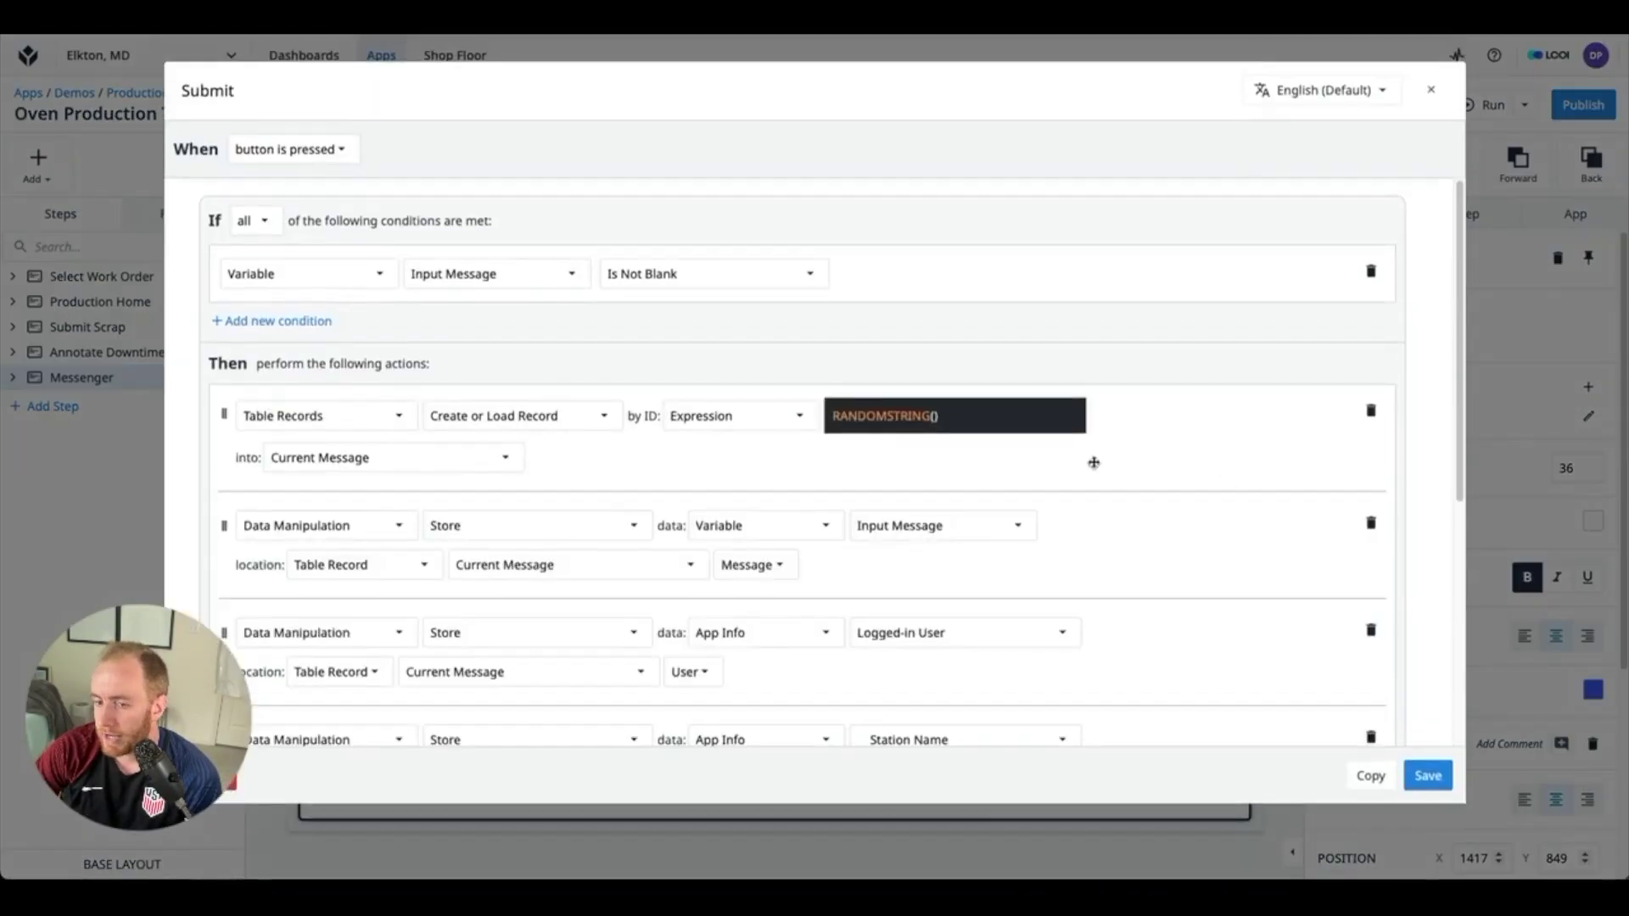
pyautogui.scroll(-3, 513, 252)
pyautogui.scroll(-3, 516, 252)
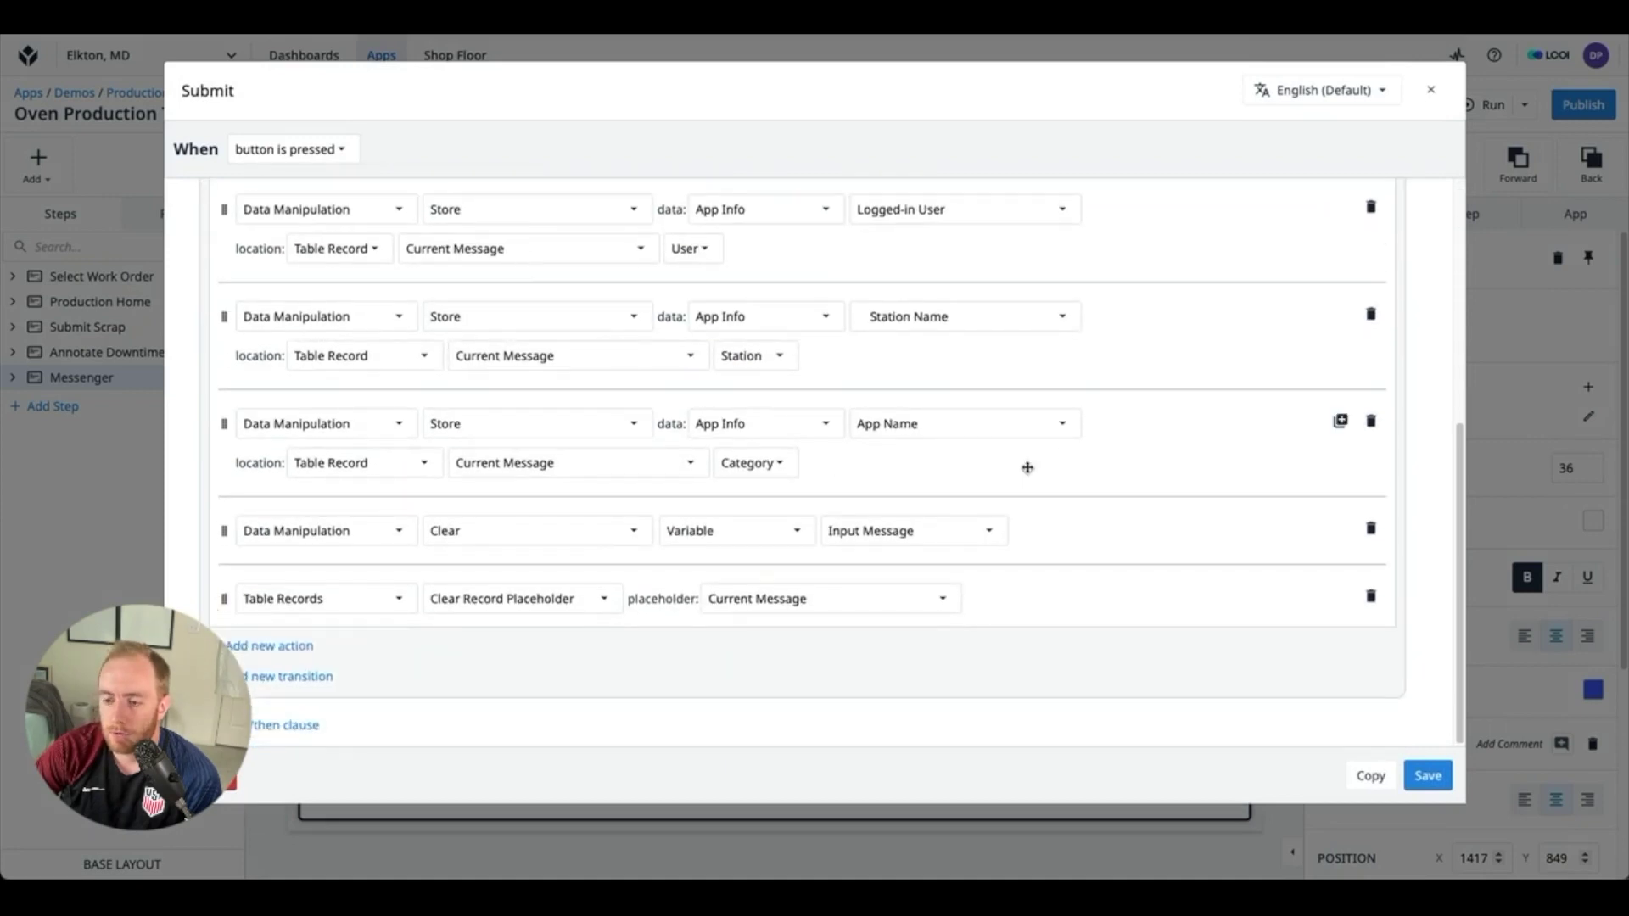
pyautogui.scroll(5, 626, 509)
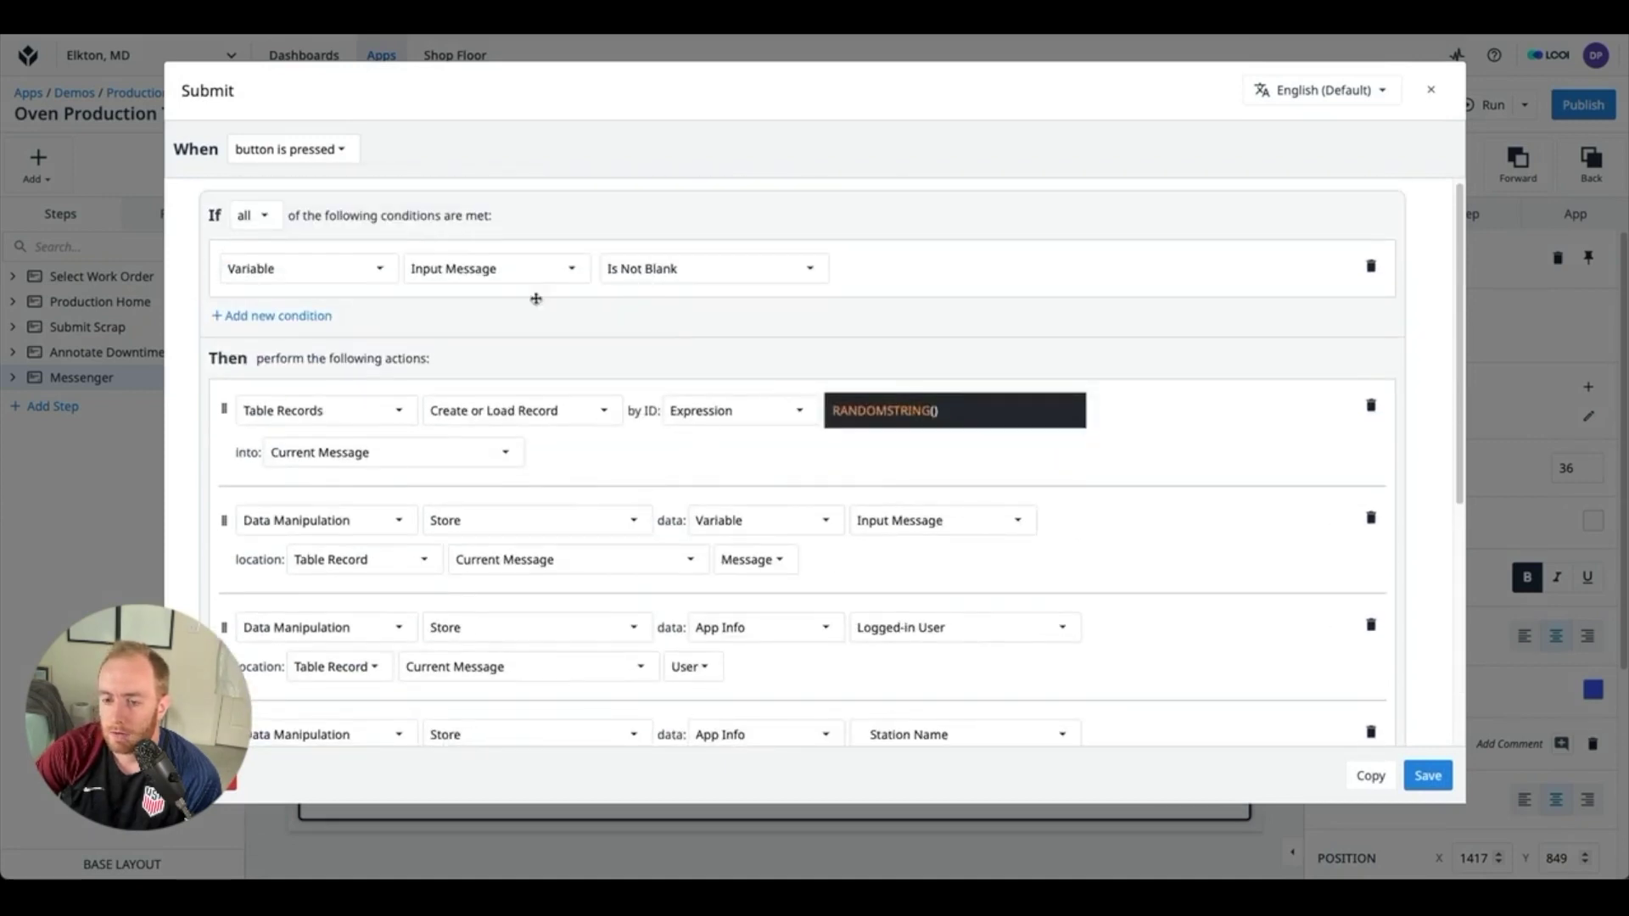
pyautogui.scroll(-5, 755, 442)
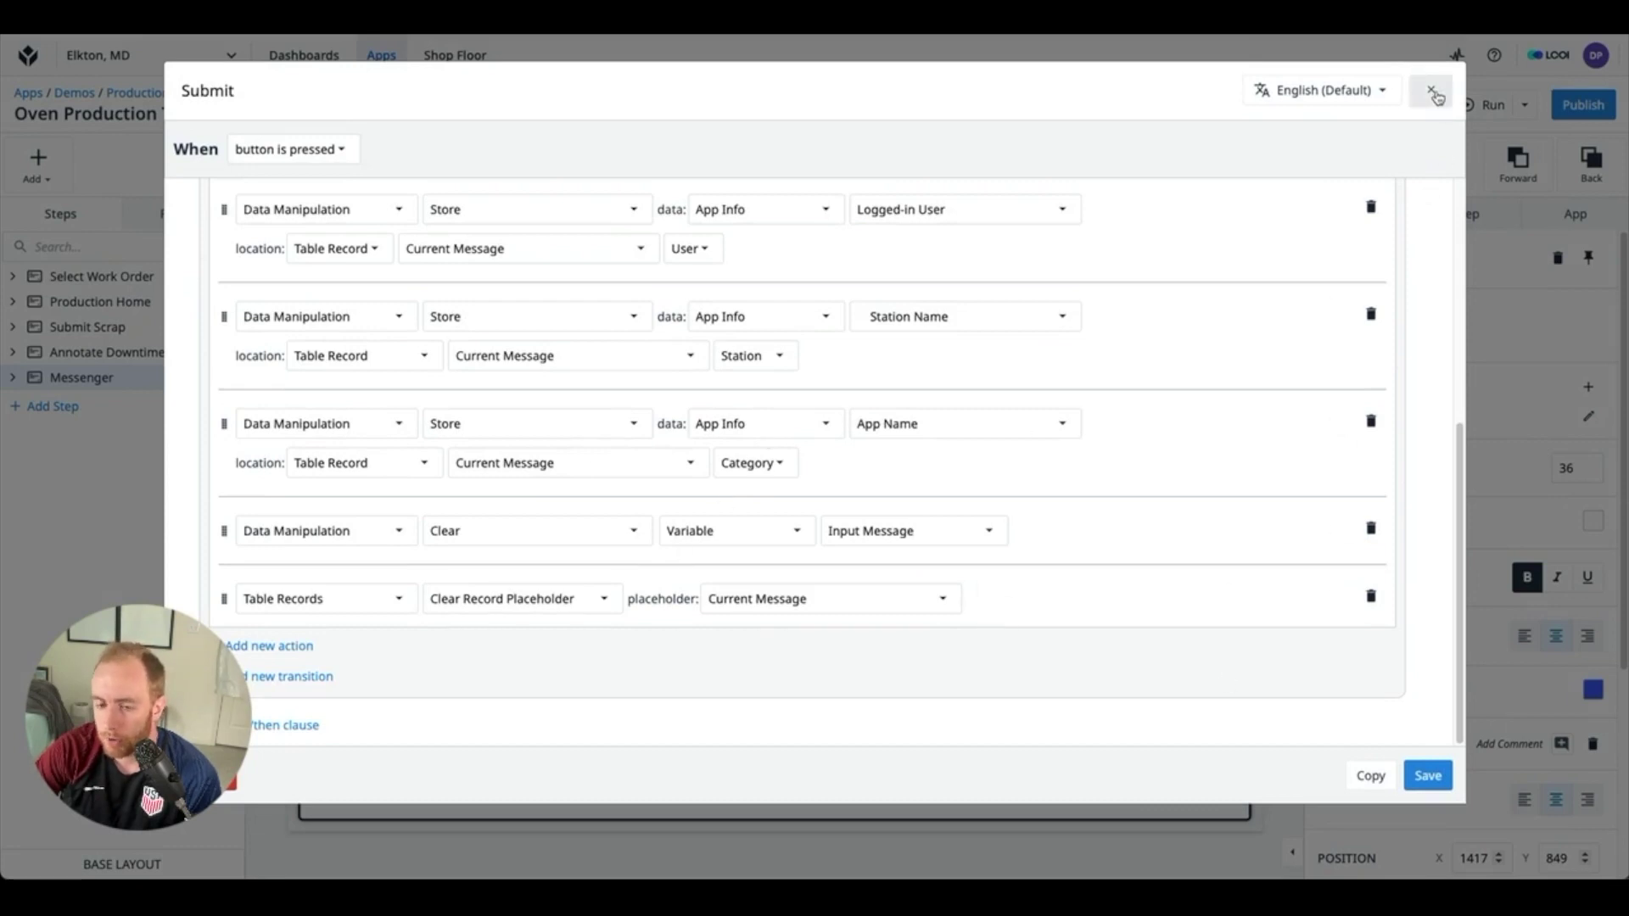
pyautogui.click(1433, 92)
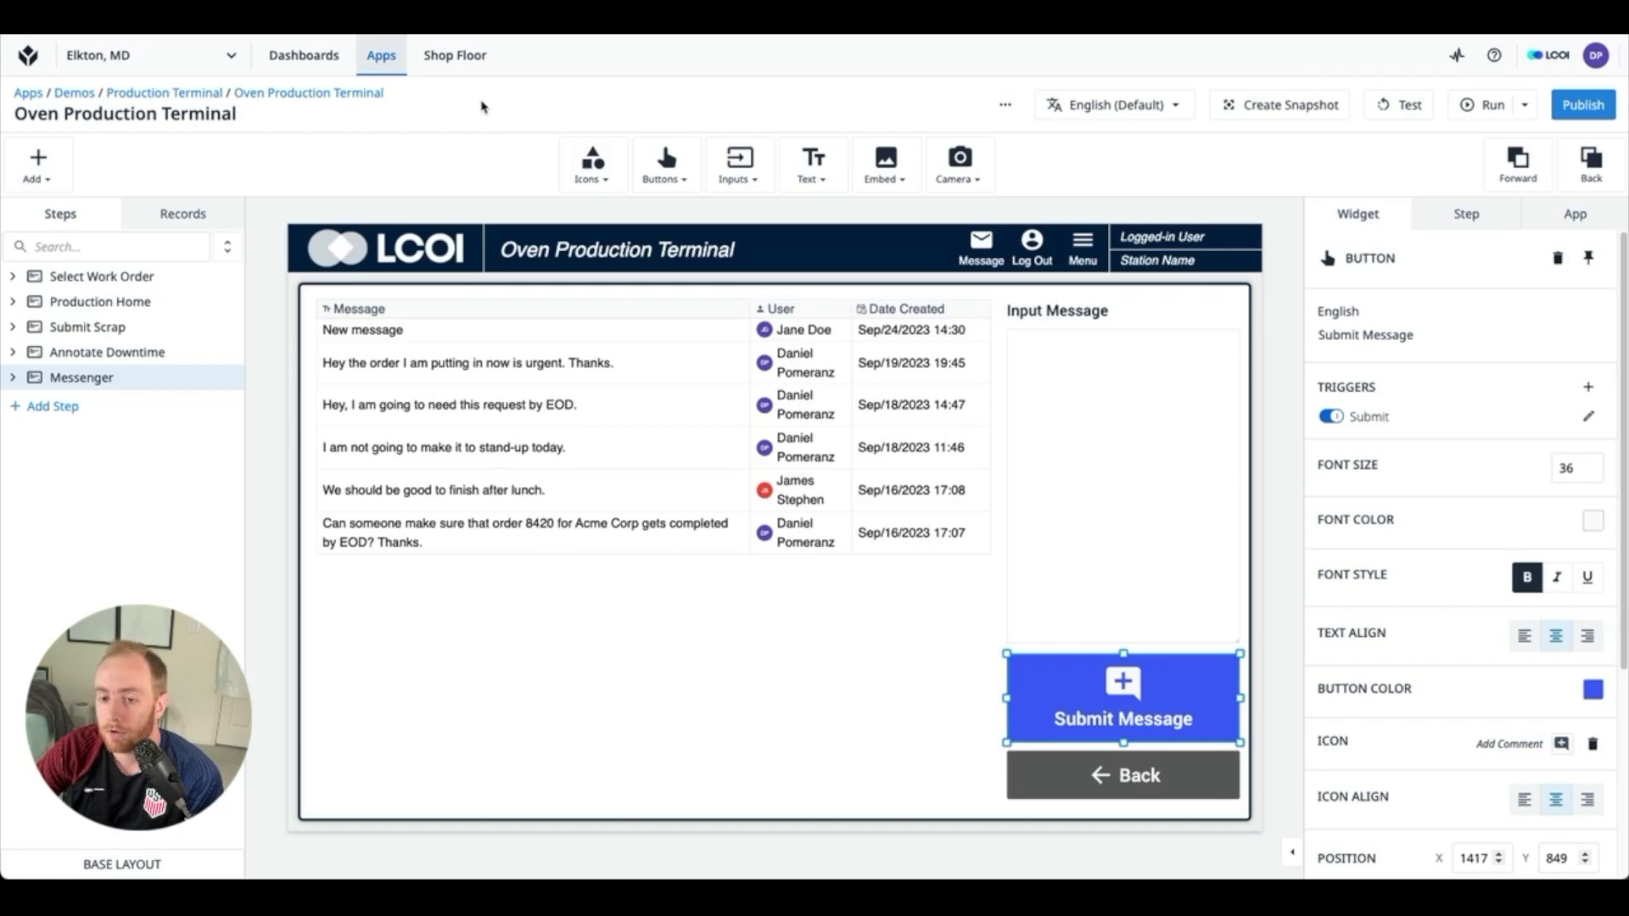
# Step: Create a new machine type named 'Inbox Hook' under Shop Floor > Machines > Types
pyautogui.click(466, 56)
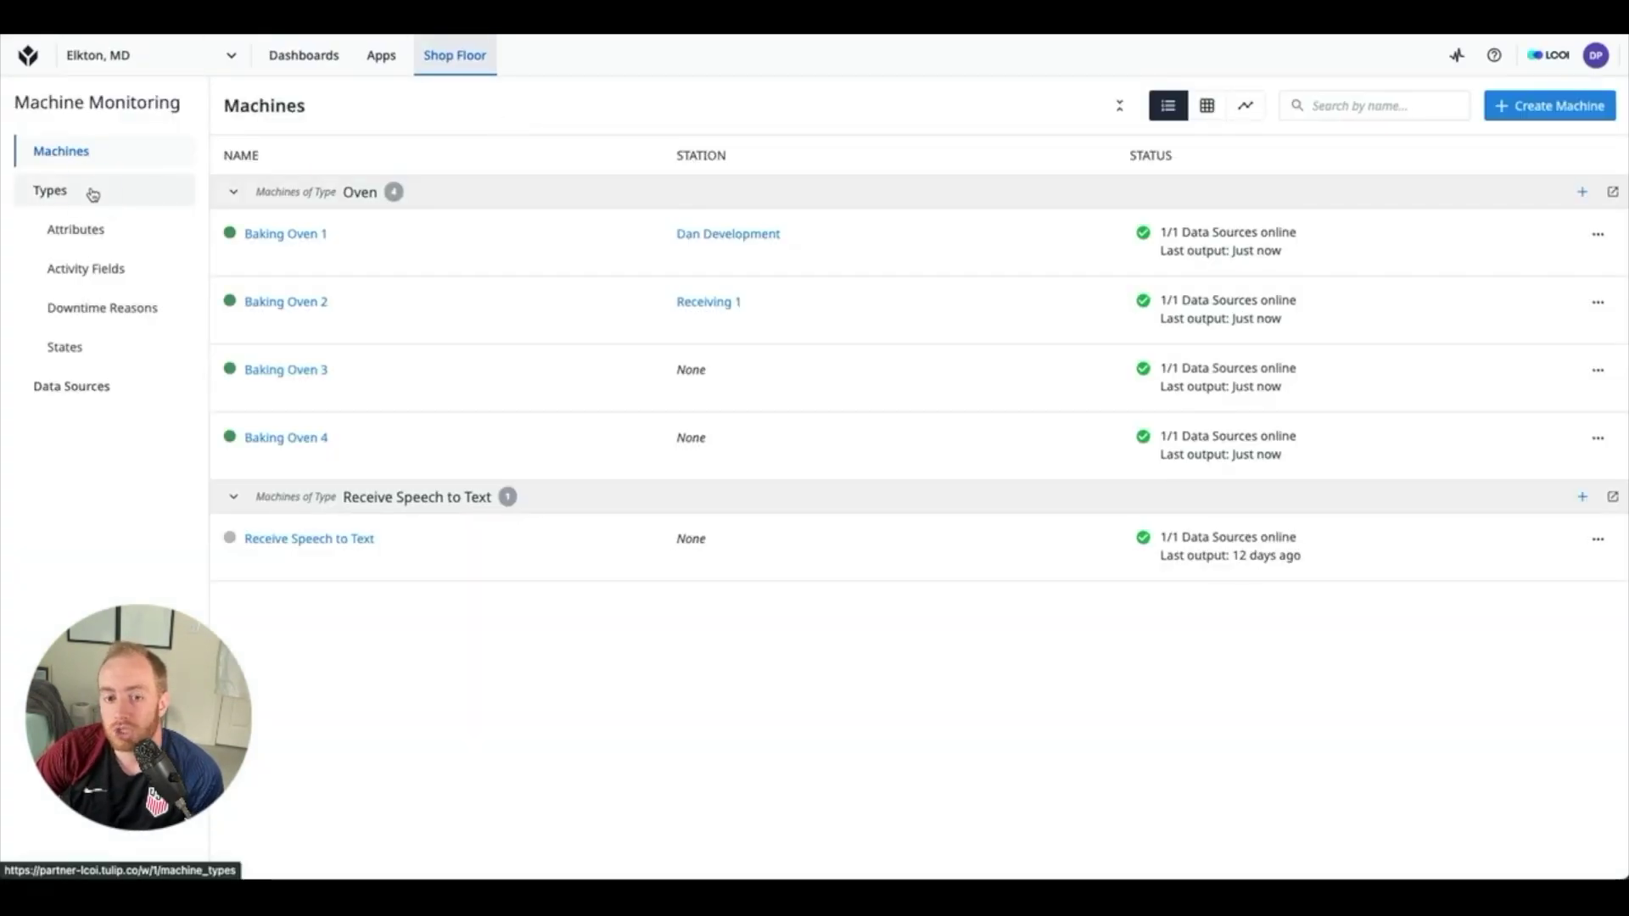
pyautogui.click(93, 195)
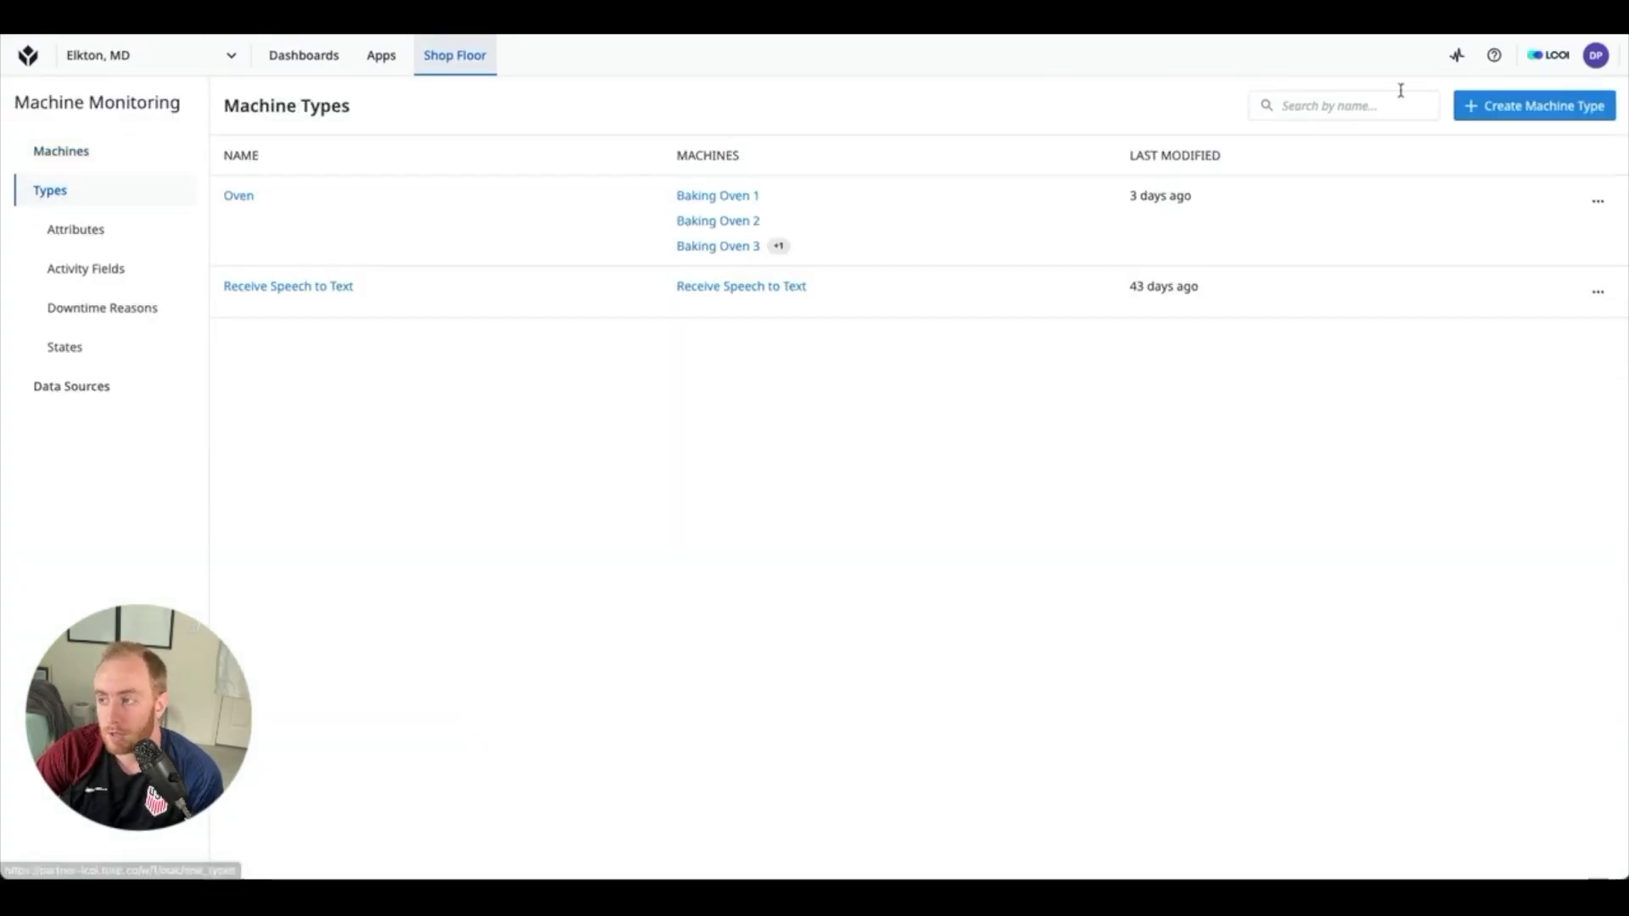
pyautogui.click(1527, 105)
pyautogui.click(731, 450)
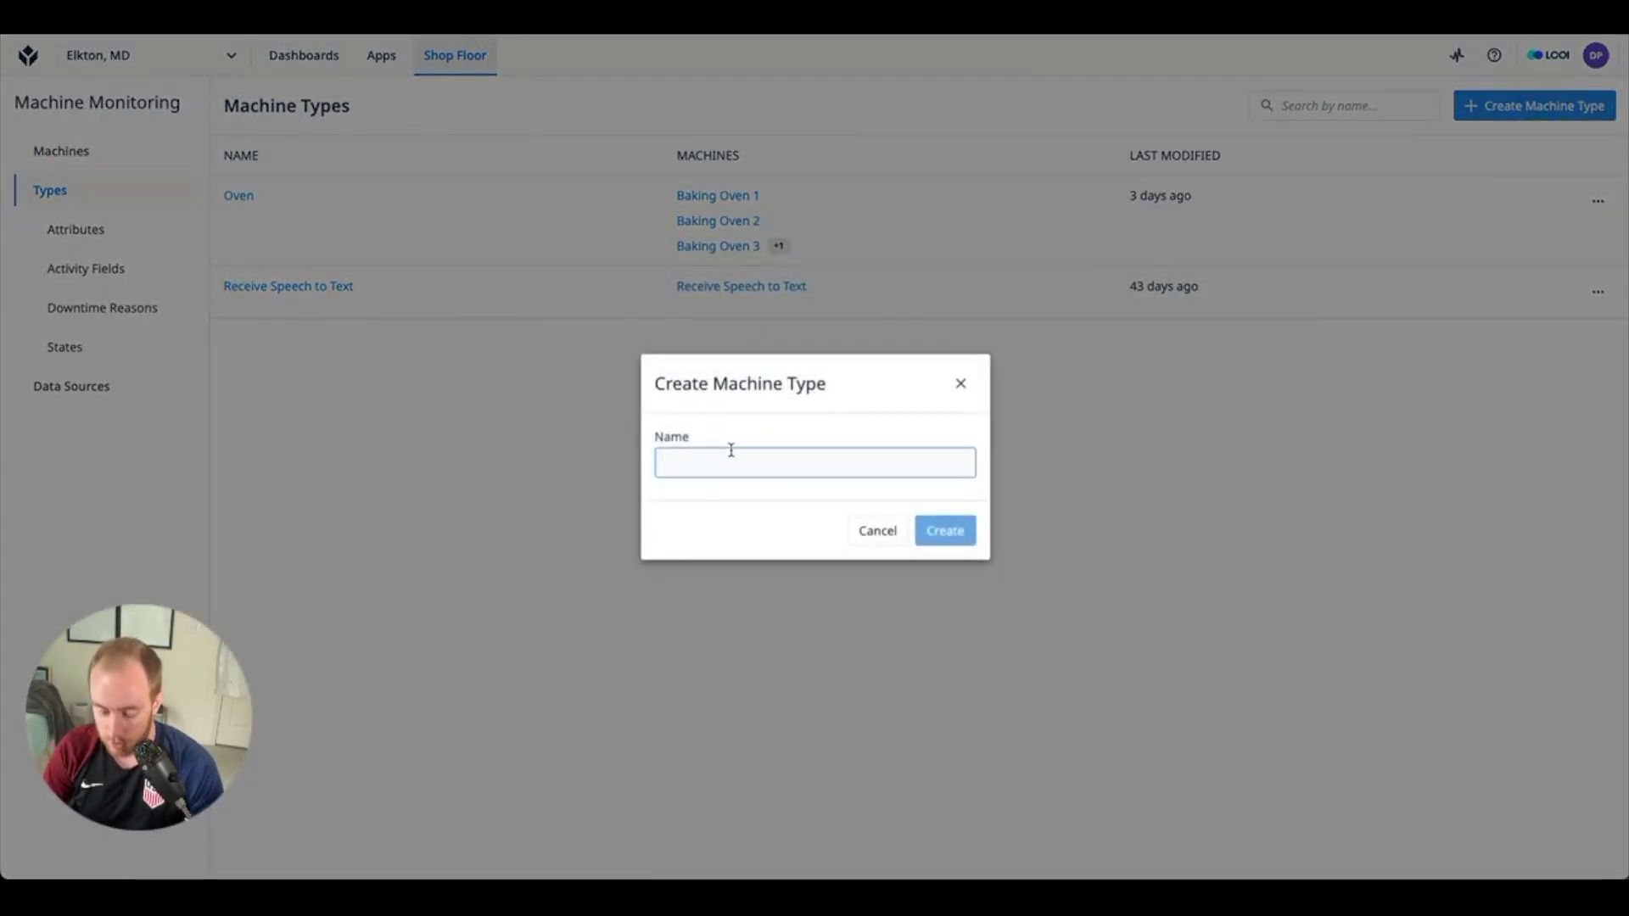
pyautogui.write('Inbox')
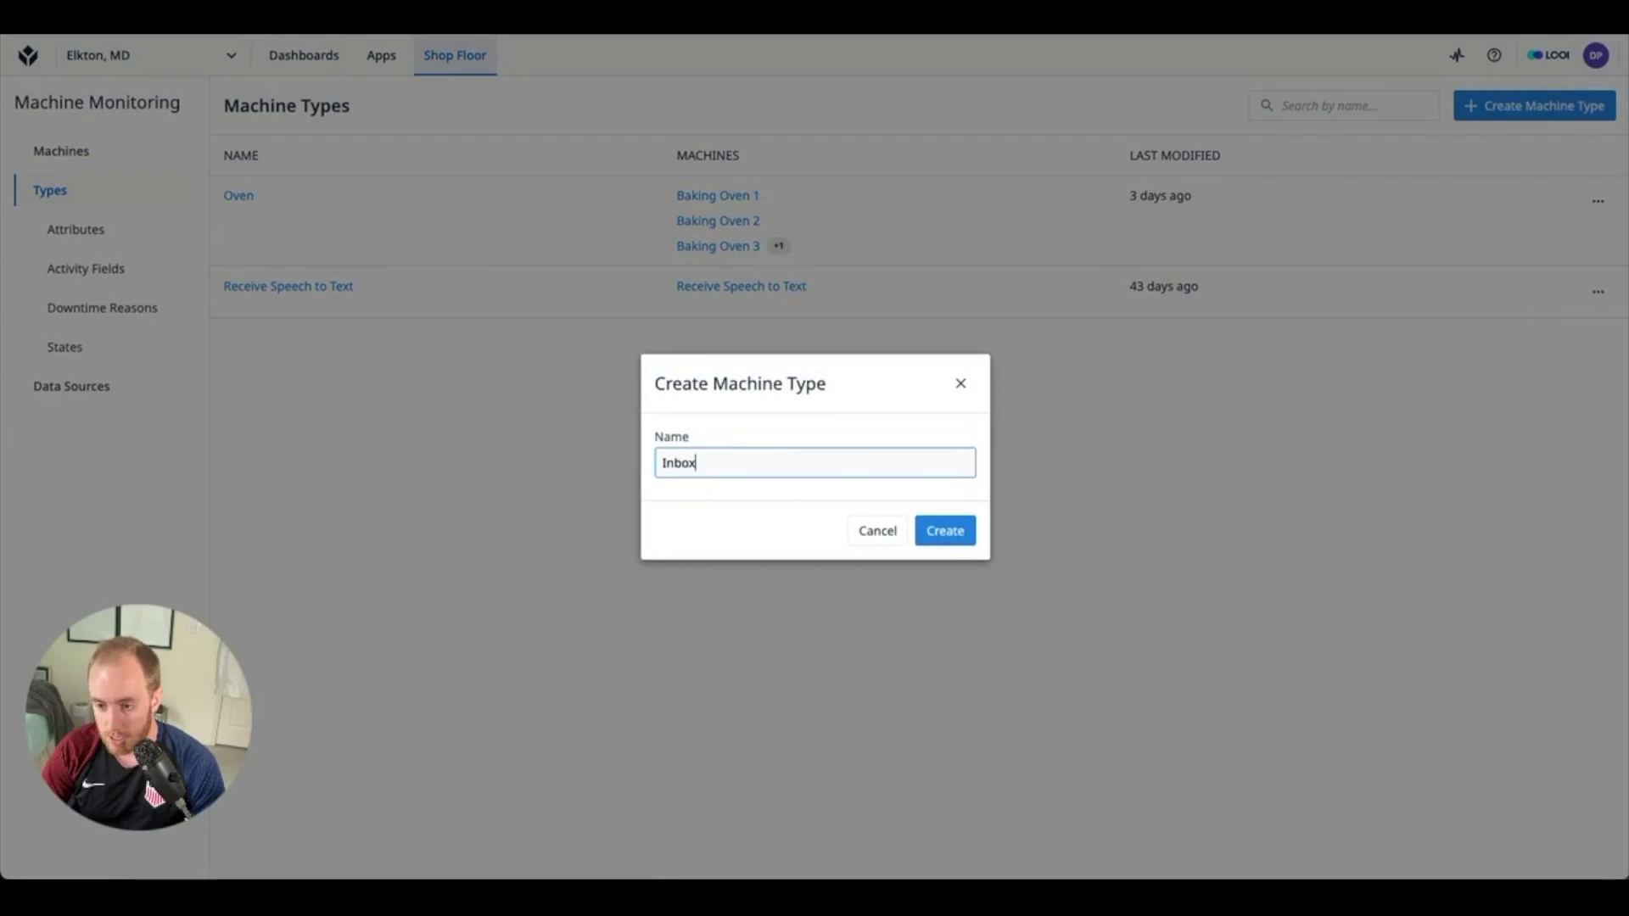
pyautogui.write(' Hook')
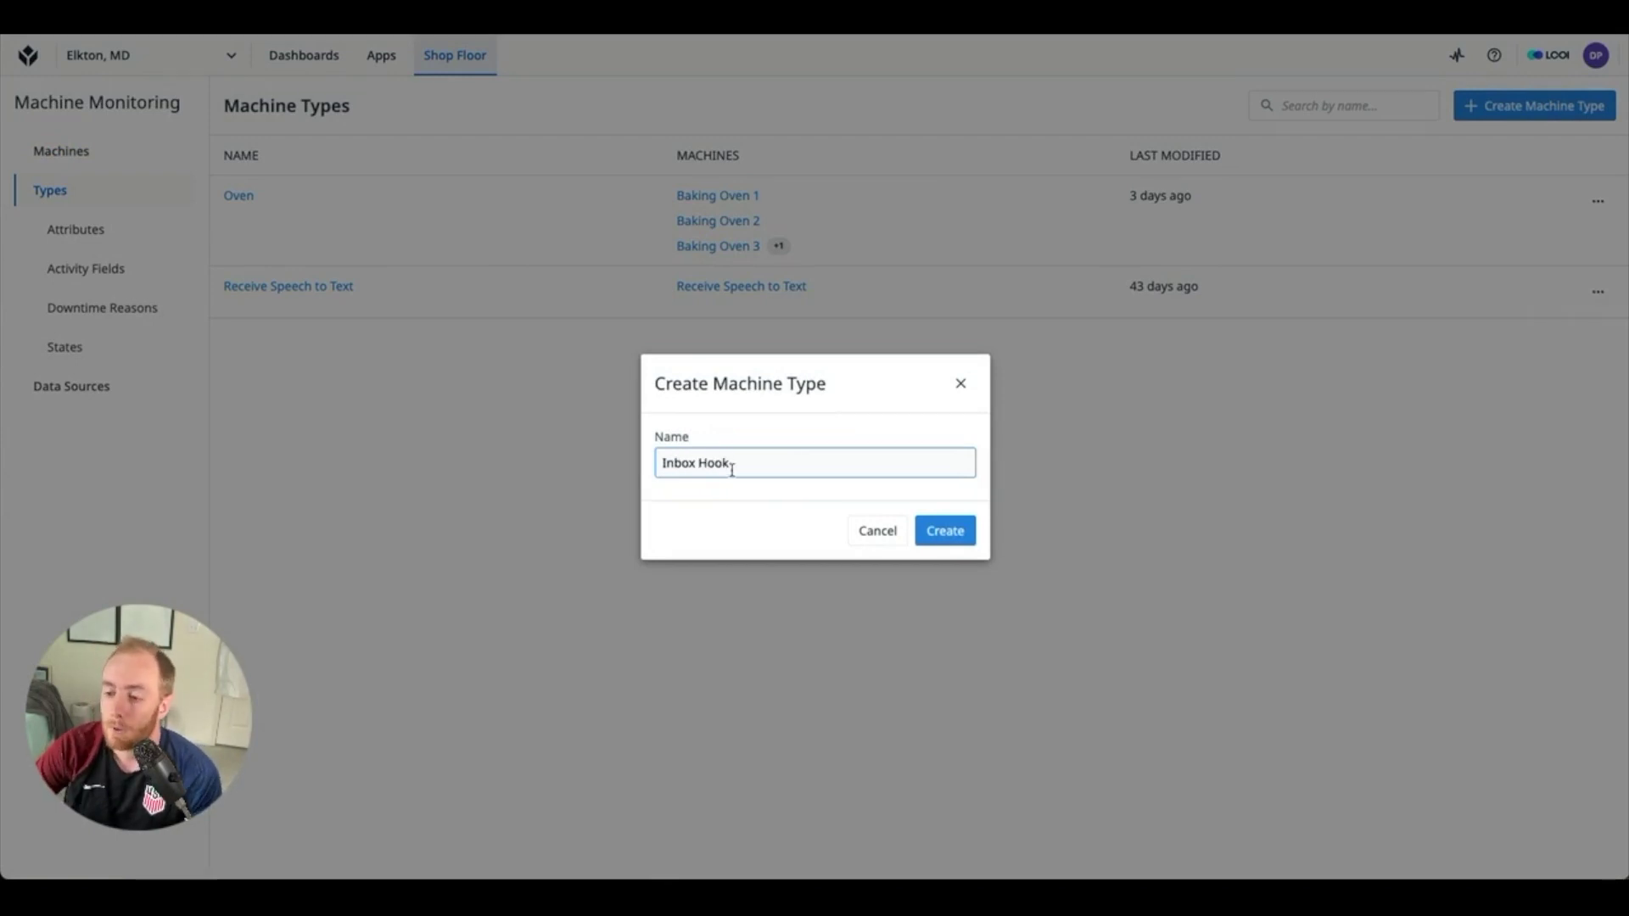
pyautogui.click(945, 532)
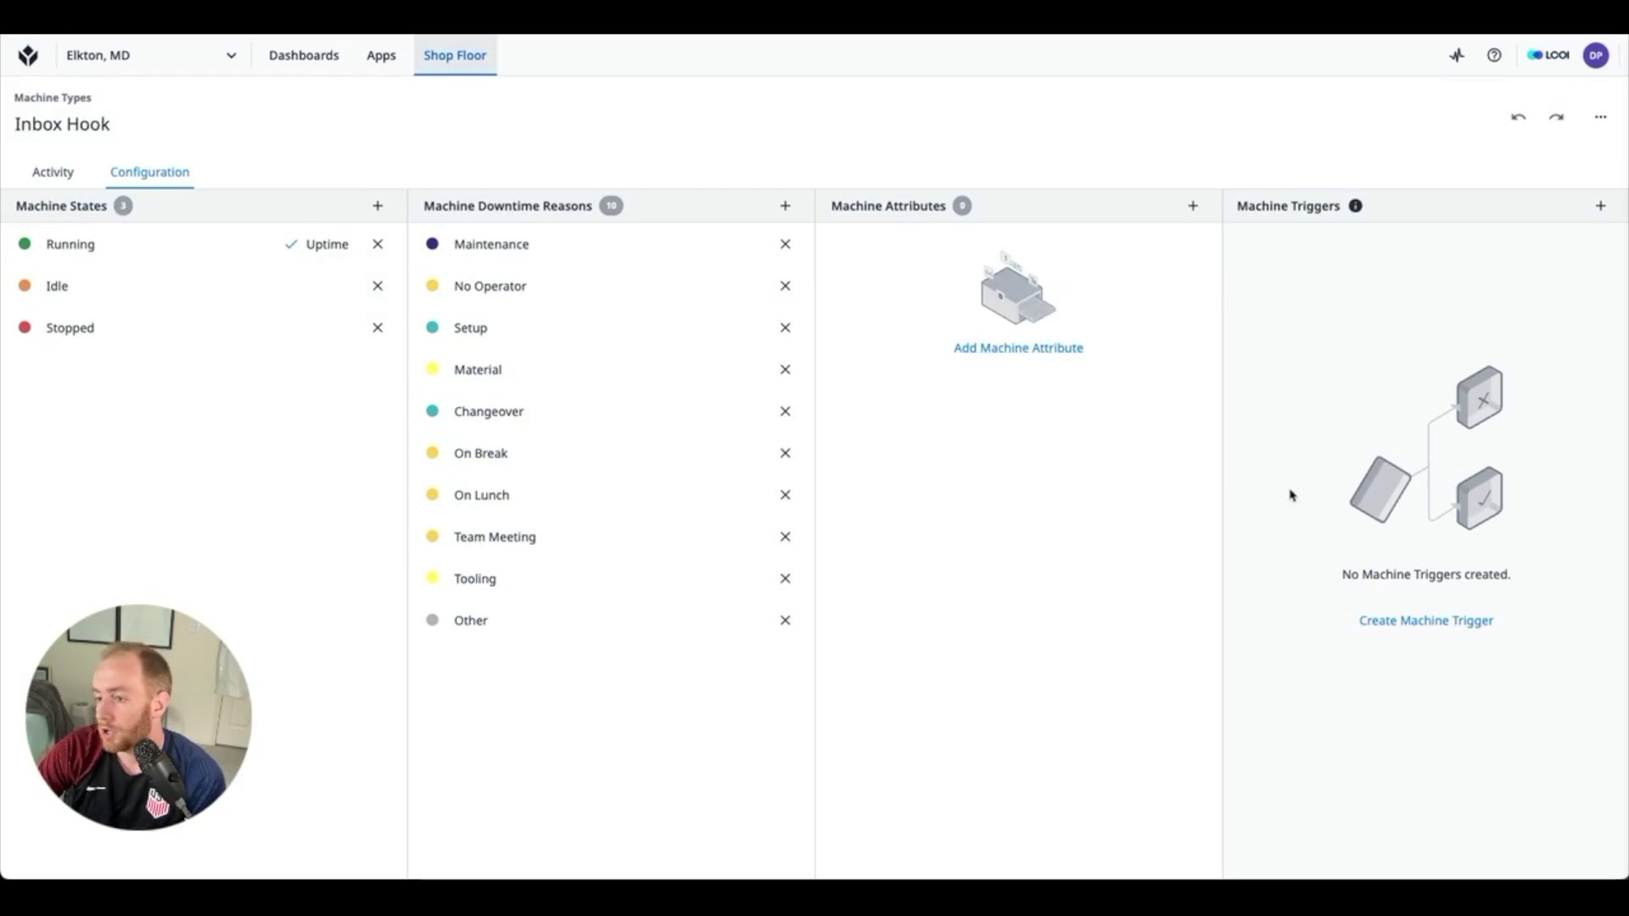
# Step: Add a new Text attribute 'Latest Message' to Inbox Hook, then return to Machine Types
pyautogui.click(1061, 353)
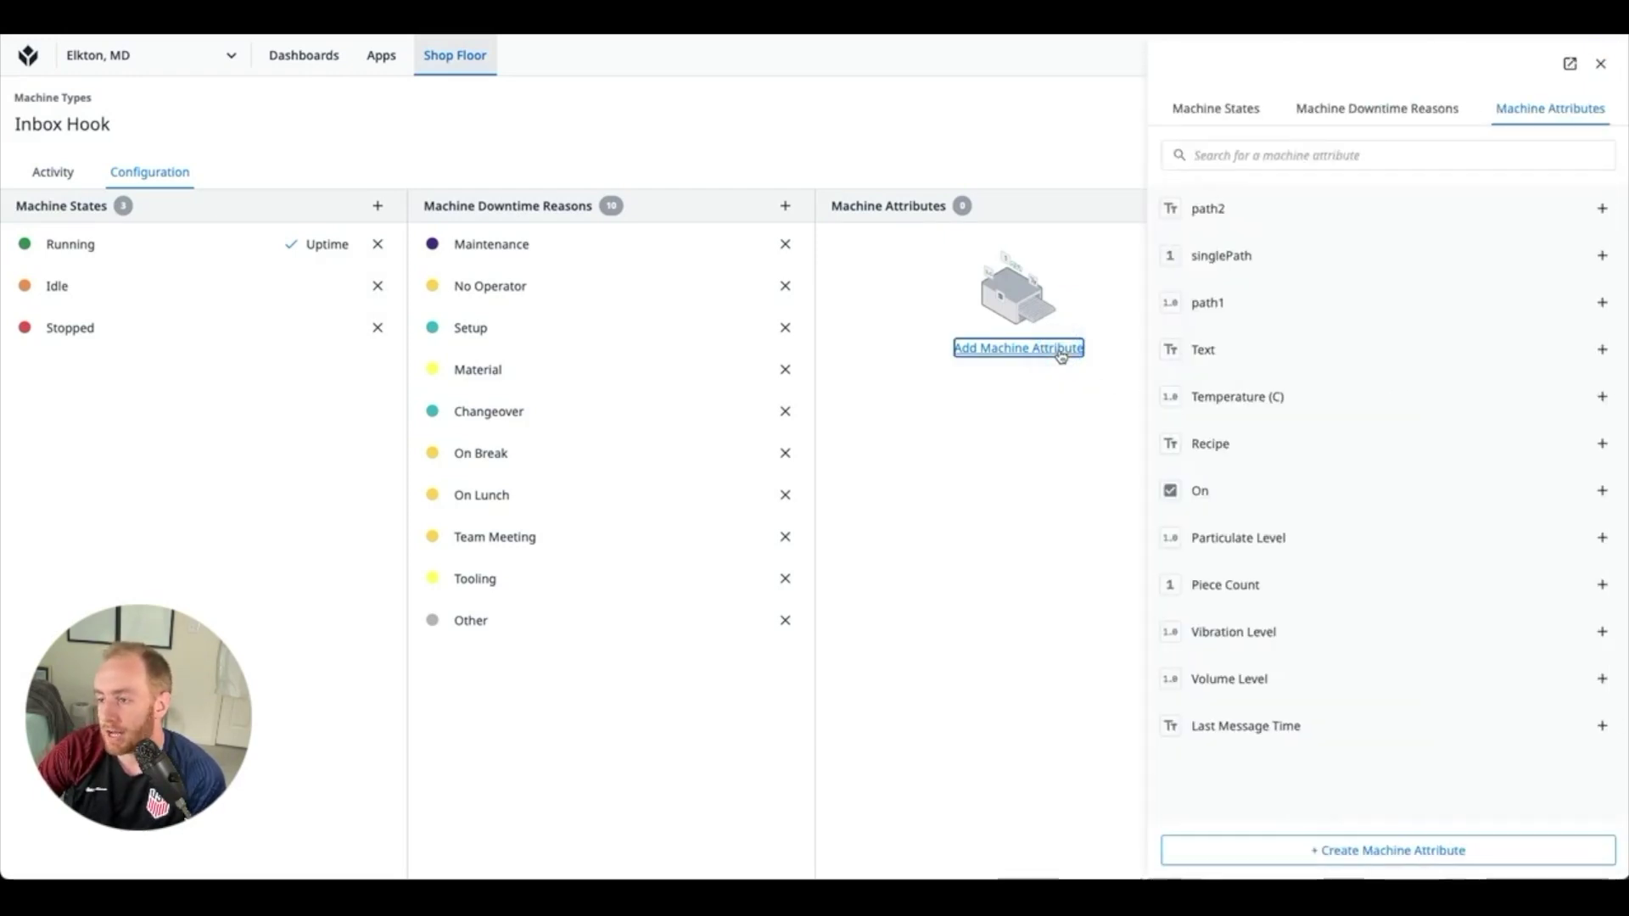
pyautogui.click(1247, 156)
pyautogui.write('Latest Mes')
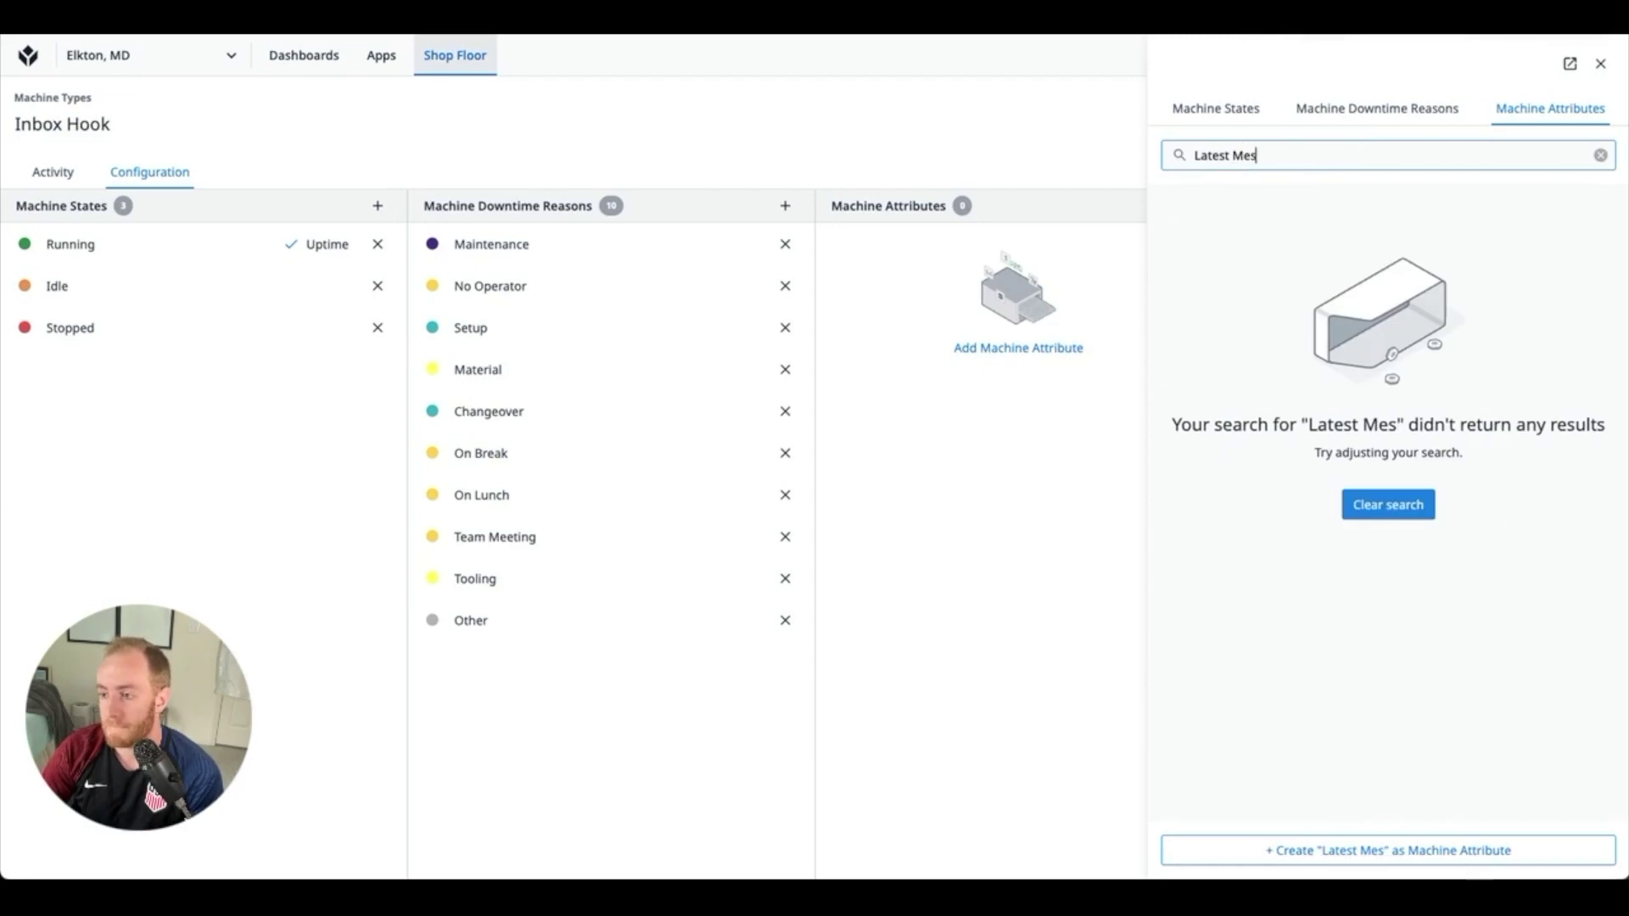
pyautogui.write('sage')
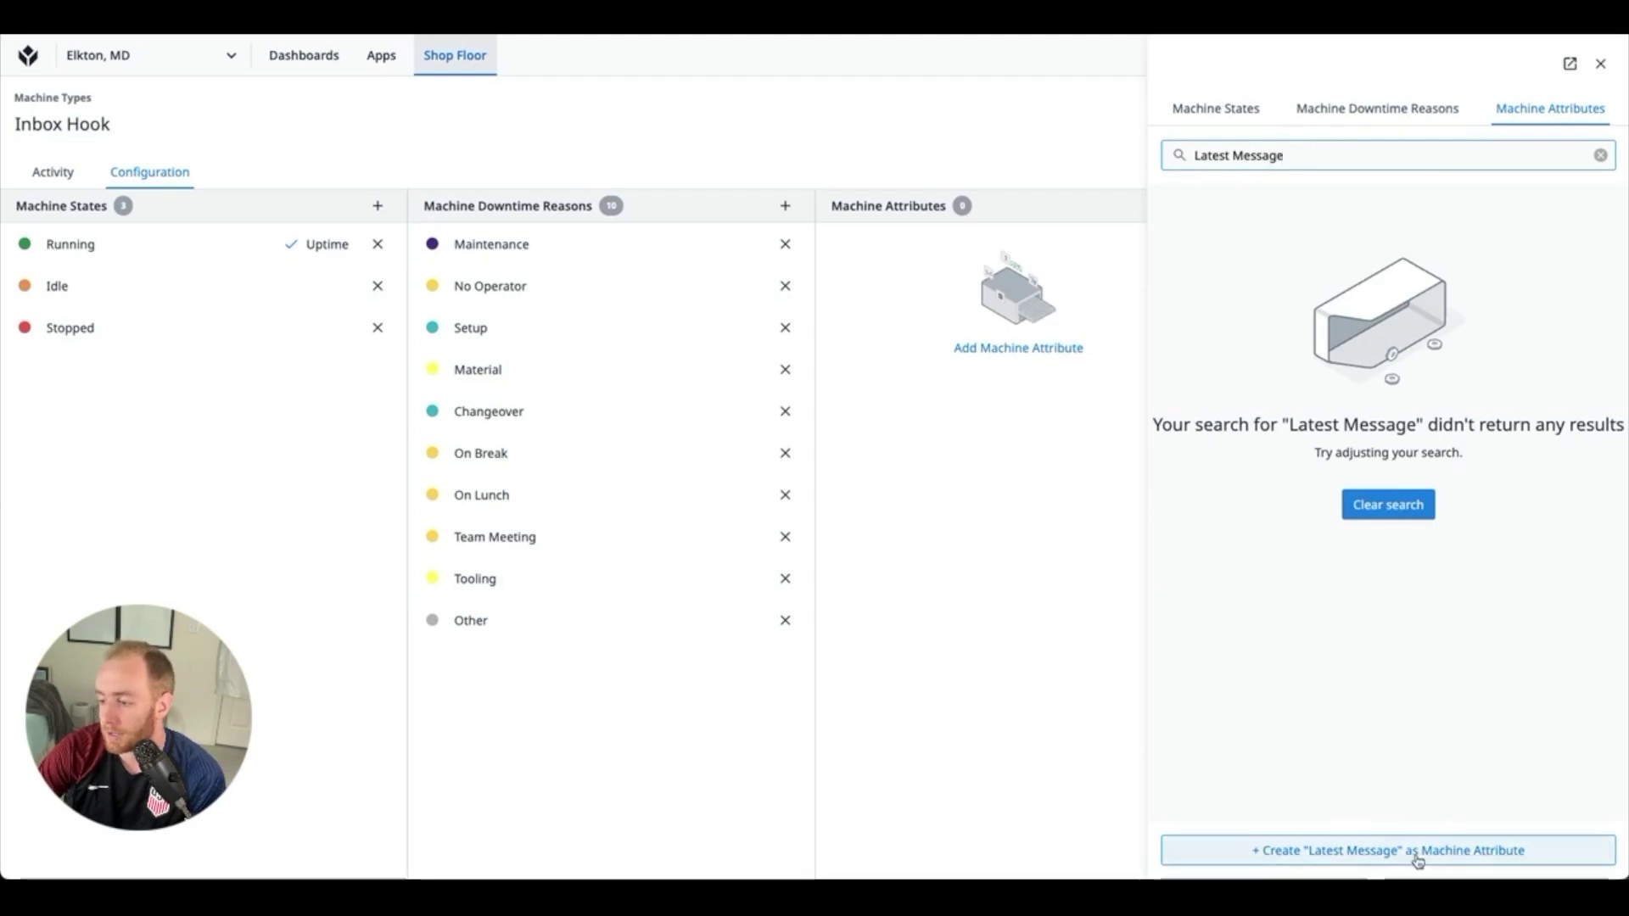
pyautogui.click(1348, 853)
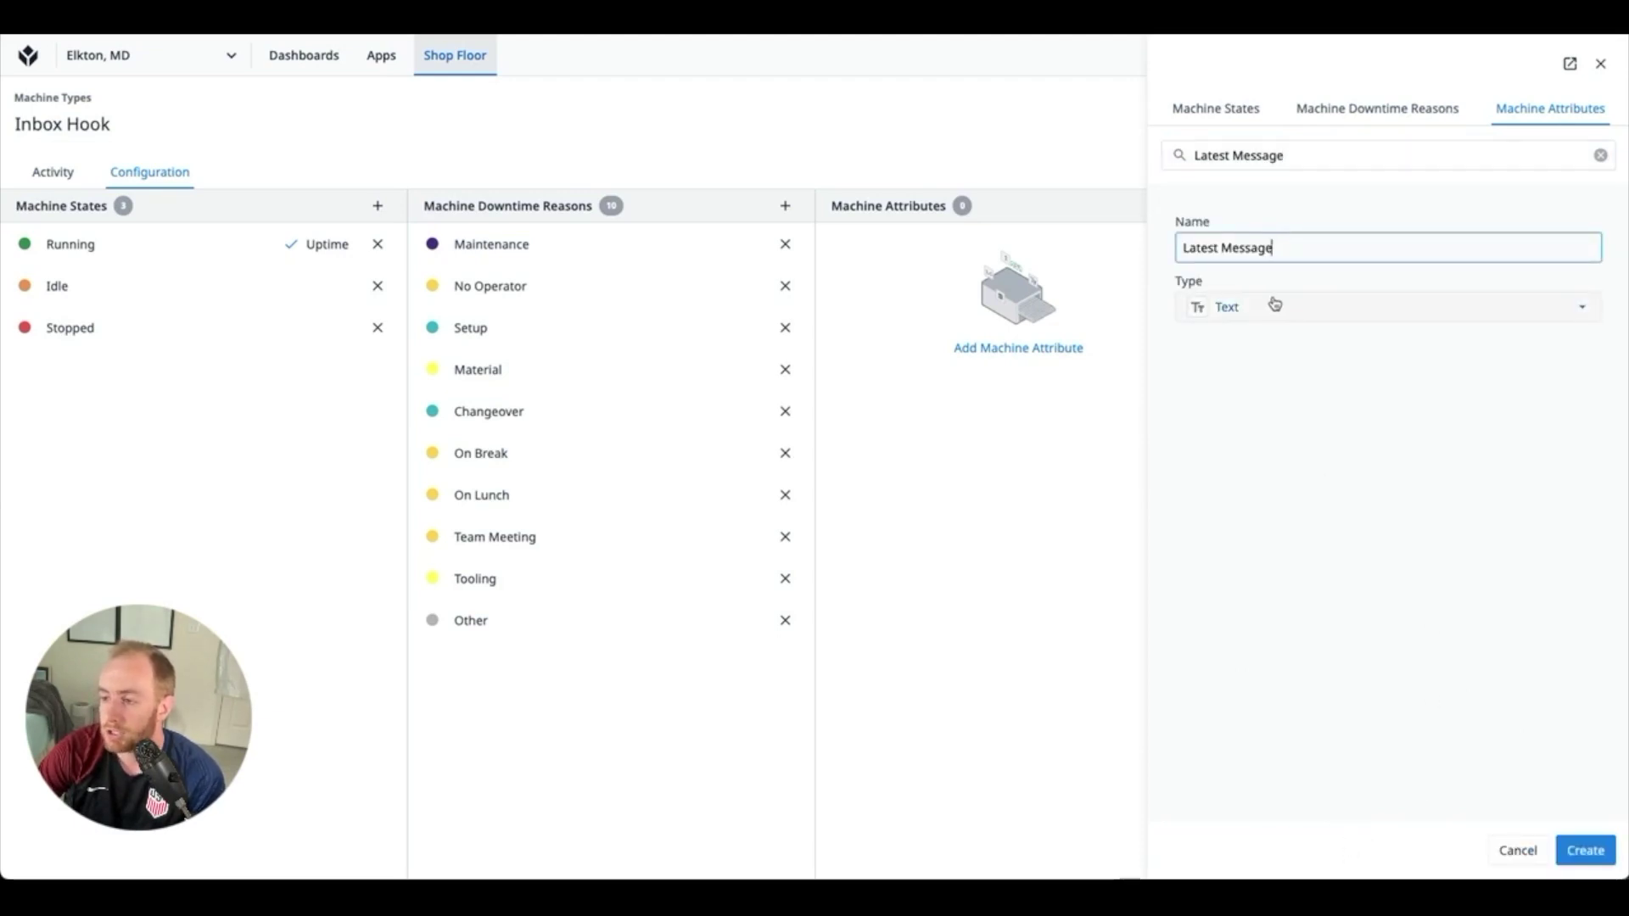
pyautogui.click(1593, 857)
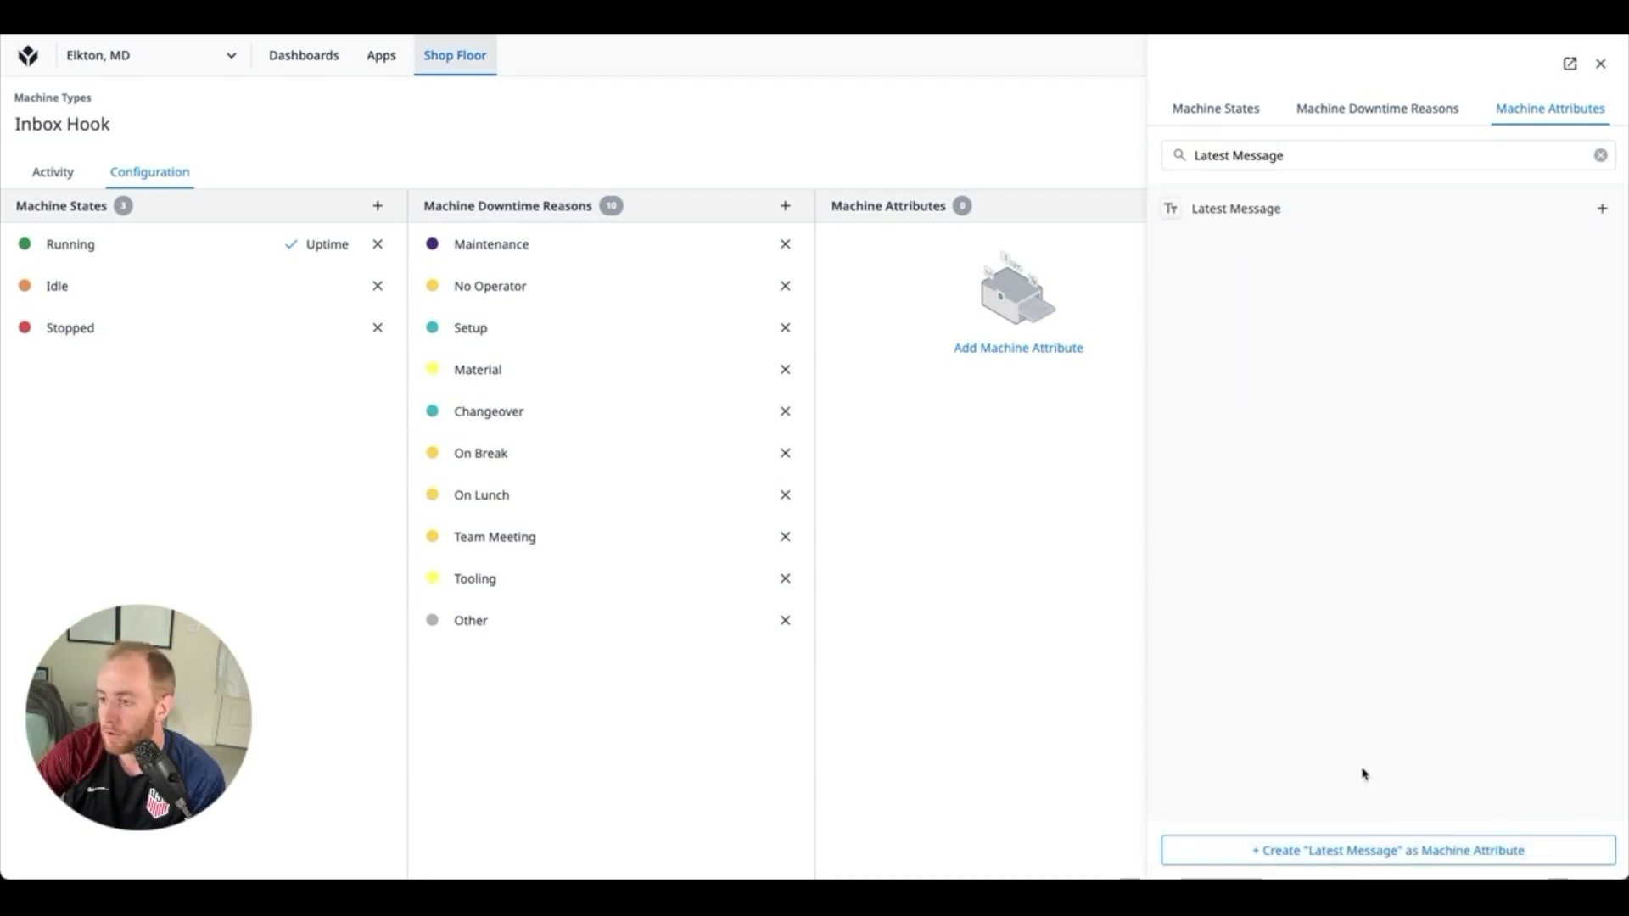
pyautogui.click(1260, 212)
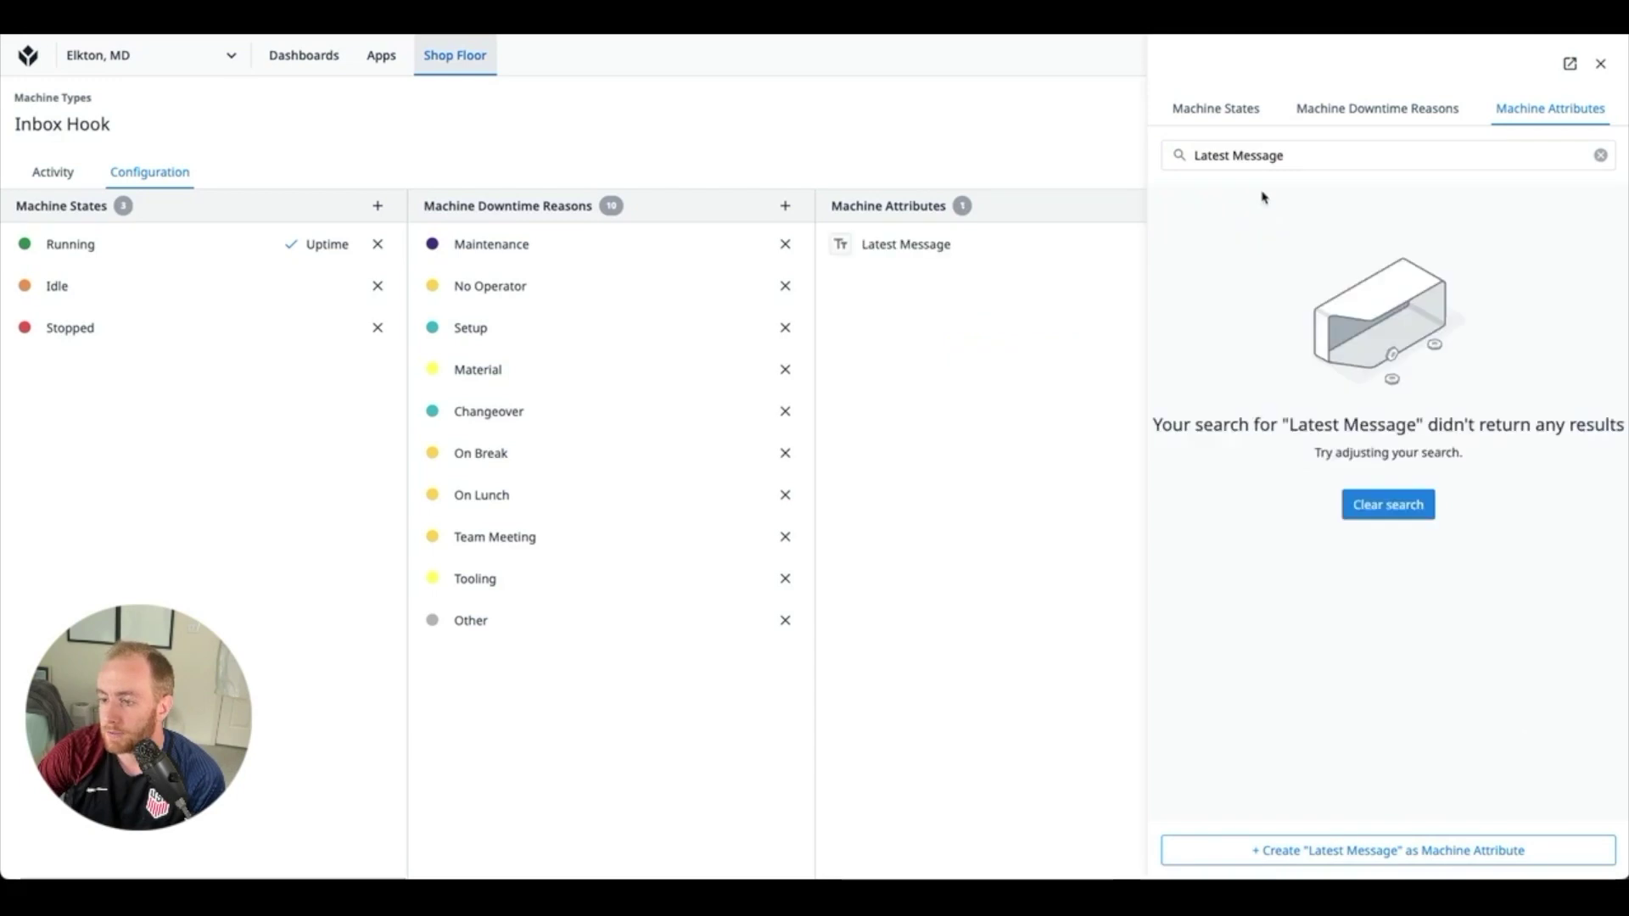
pyautogui.click(931, 269)
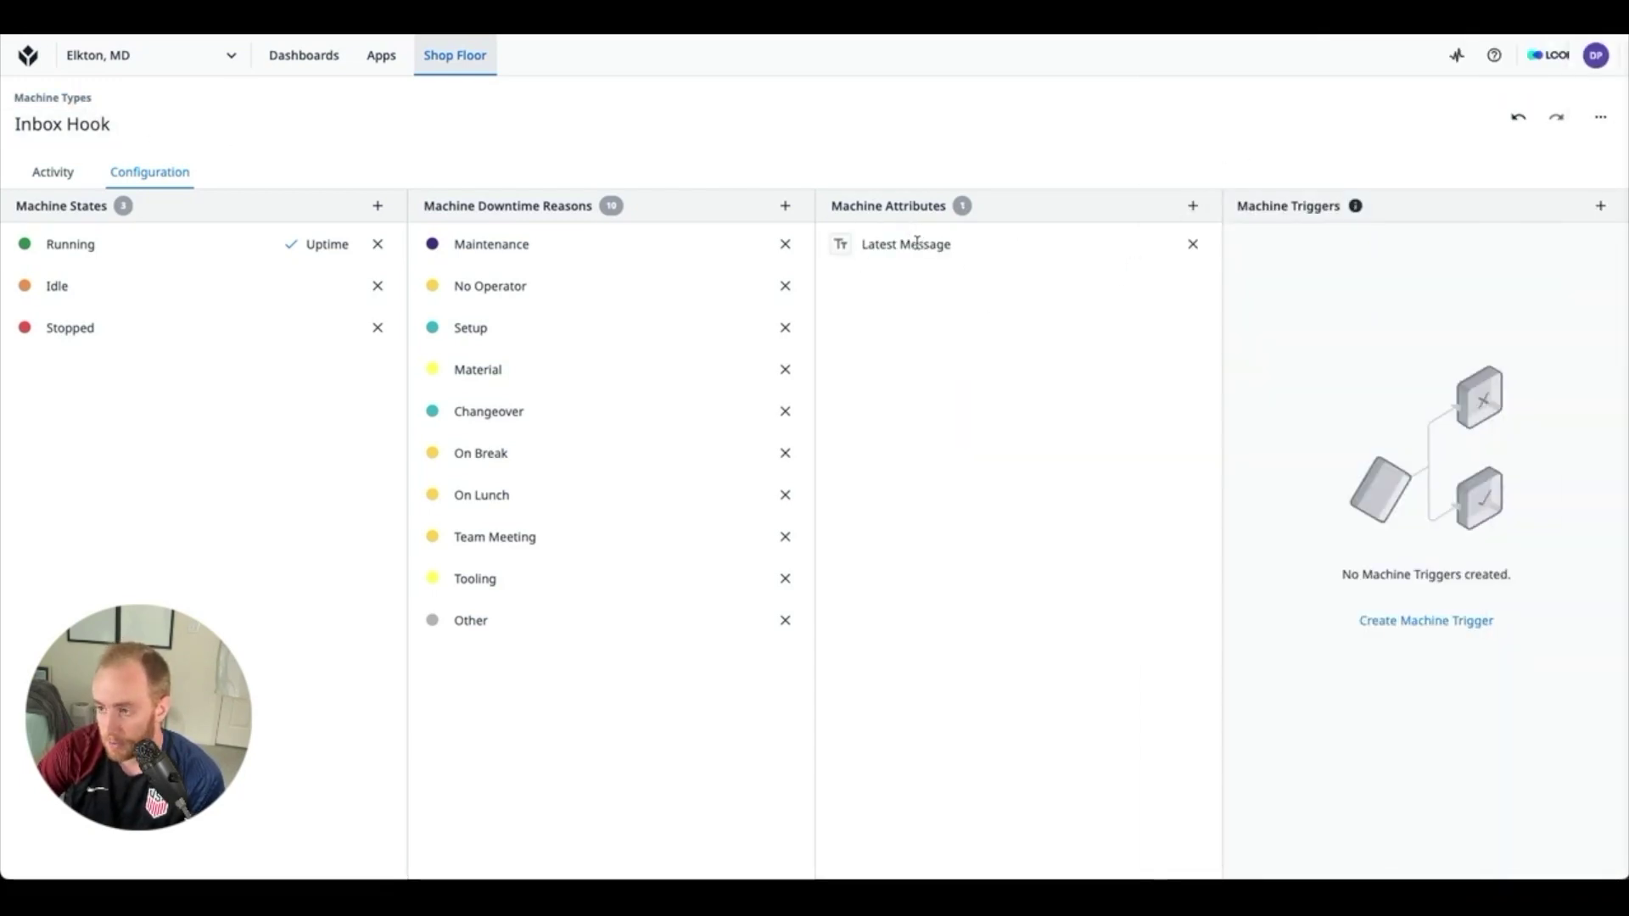
pyautogui.click(58, 98)
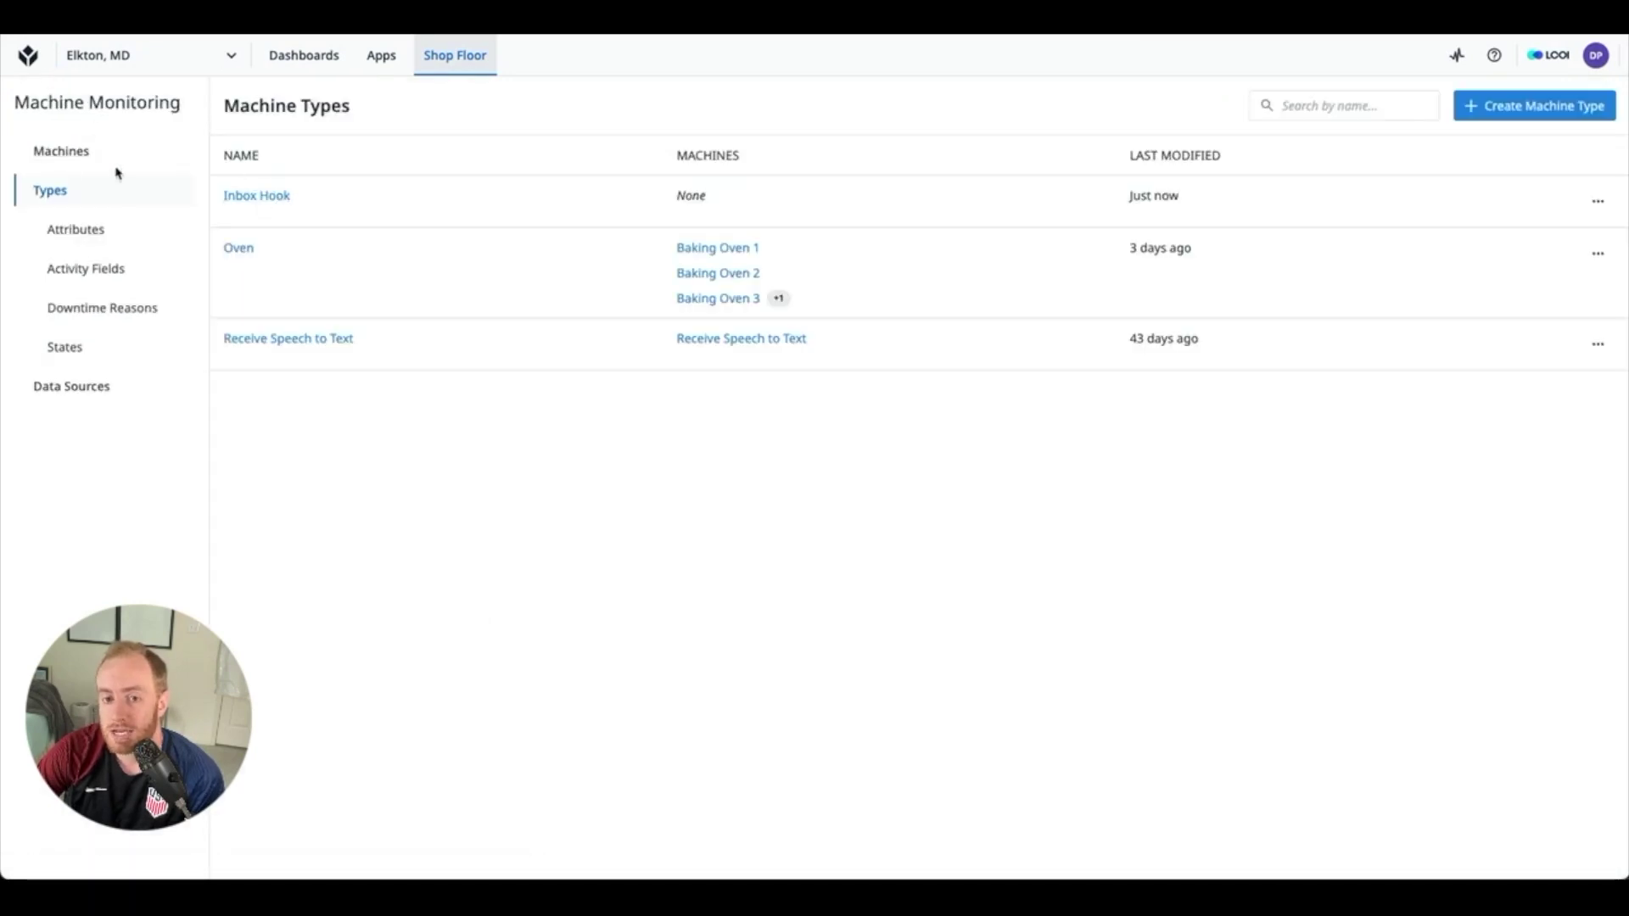
# Step: Create an Inbox Hook-type machine named 'Inbox Hook Machine' and go back to Machines
pyautogui.click(59, 155)
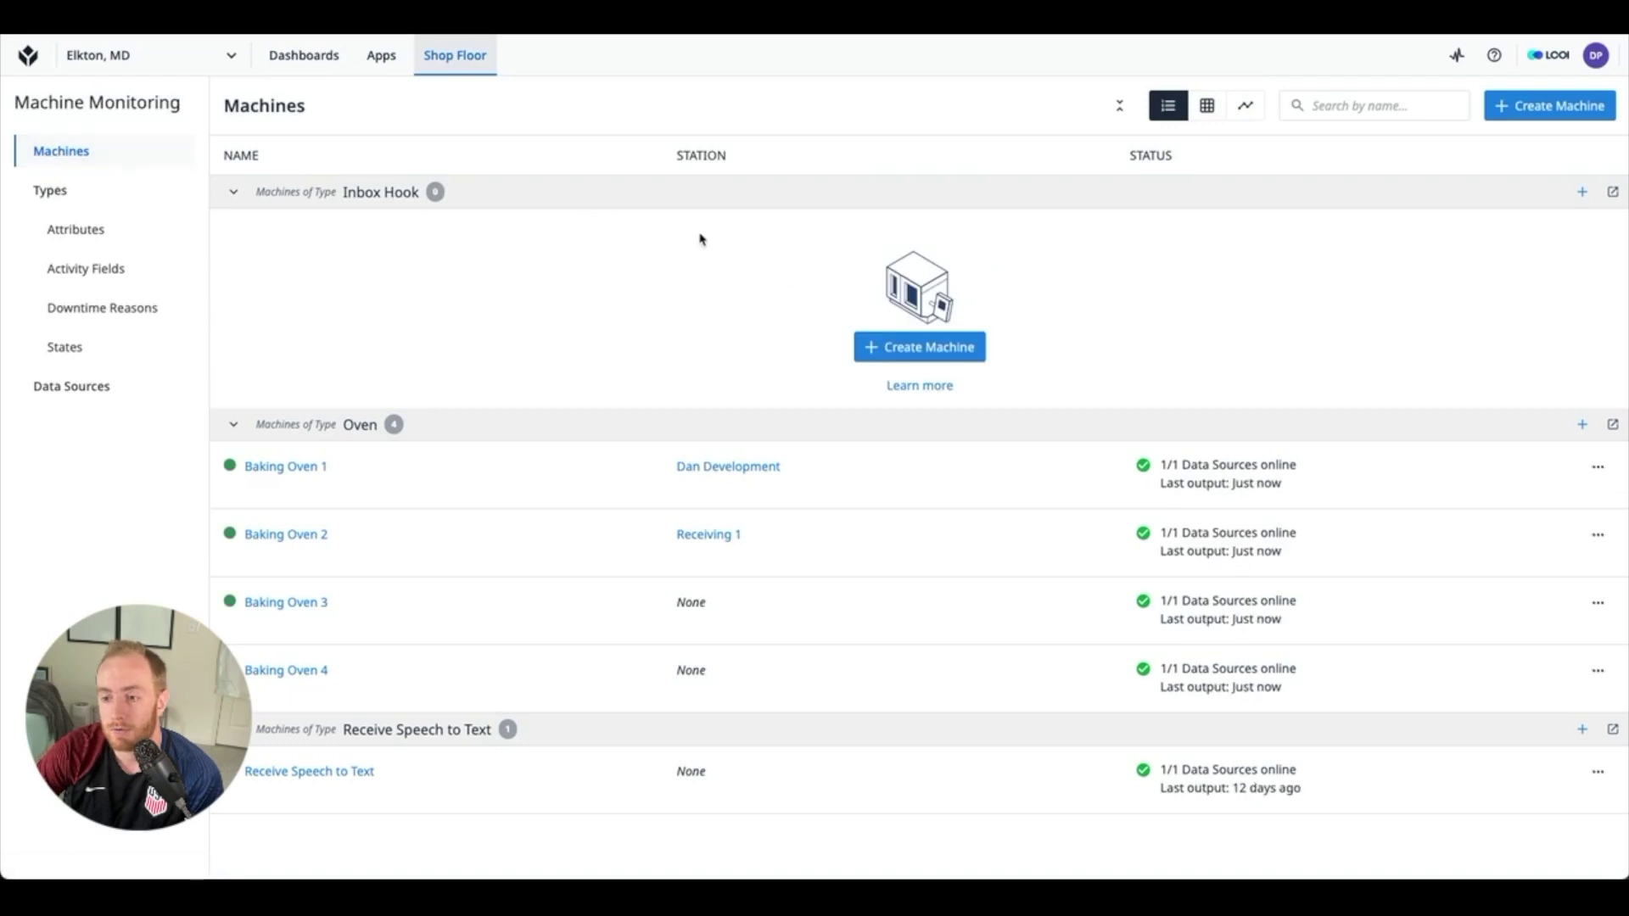
pyautogui.click(924, 354)
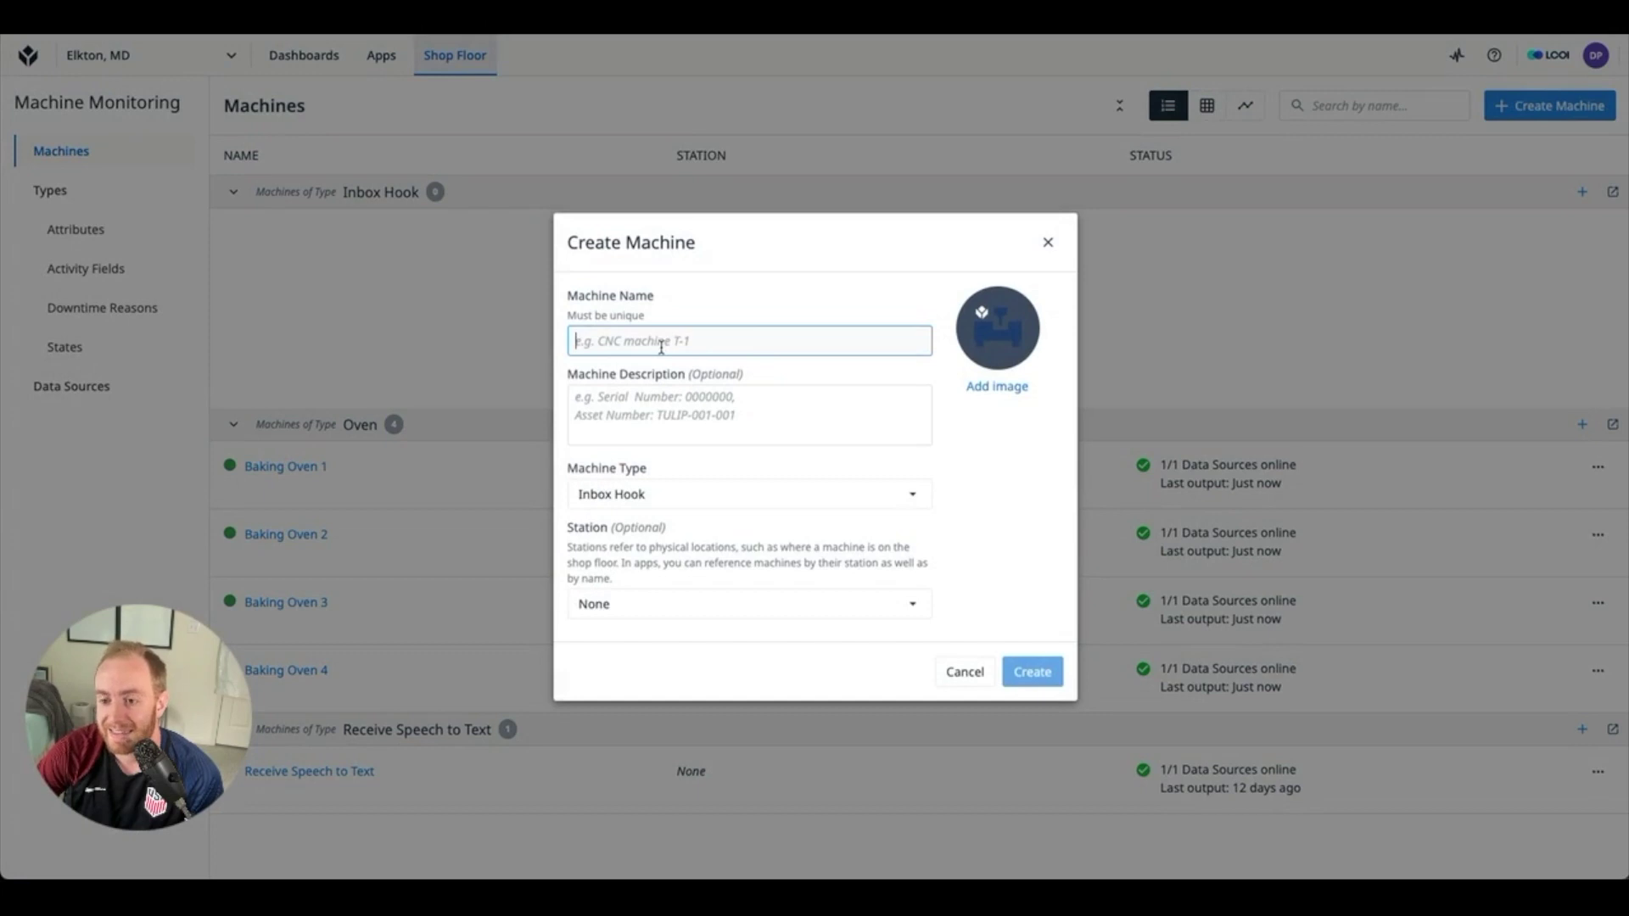
pyautogui.write('Inbox H')
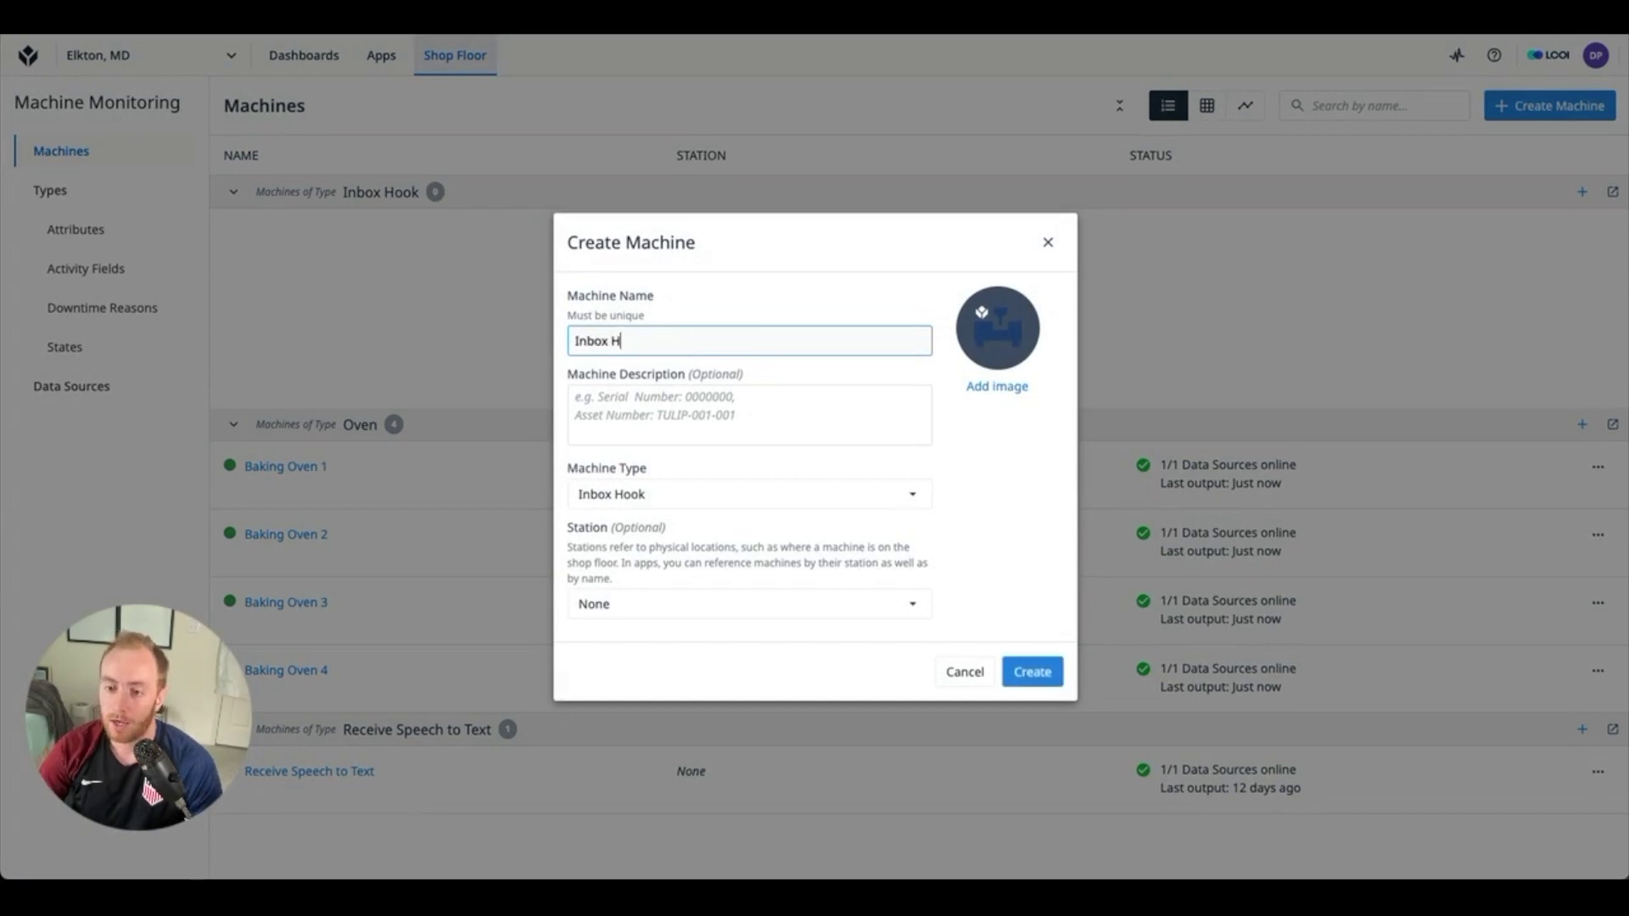
pyautogui.write('ook Machine')
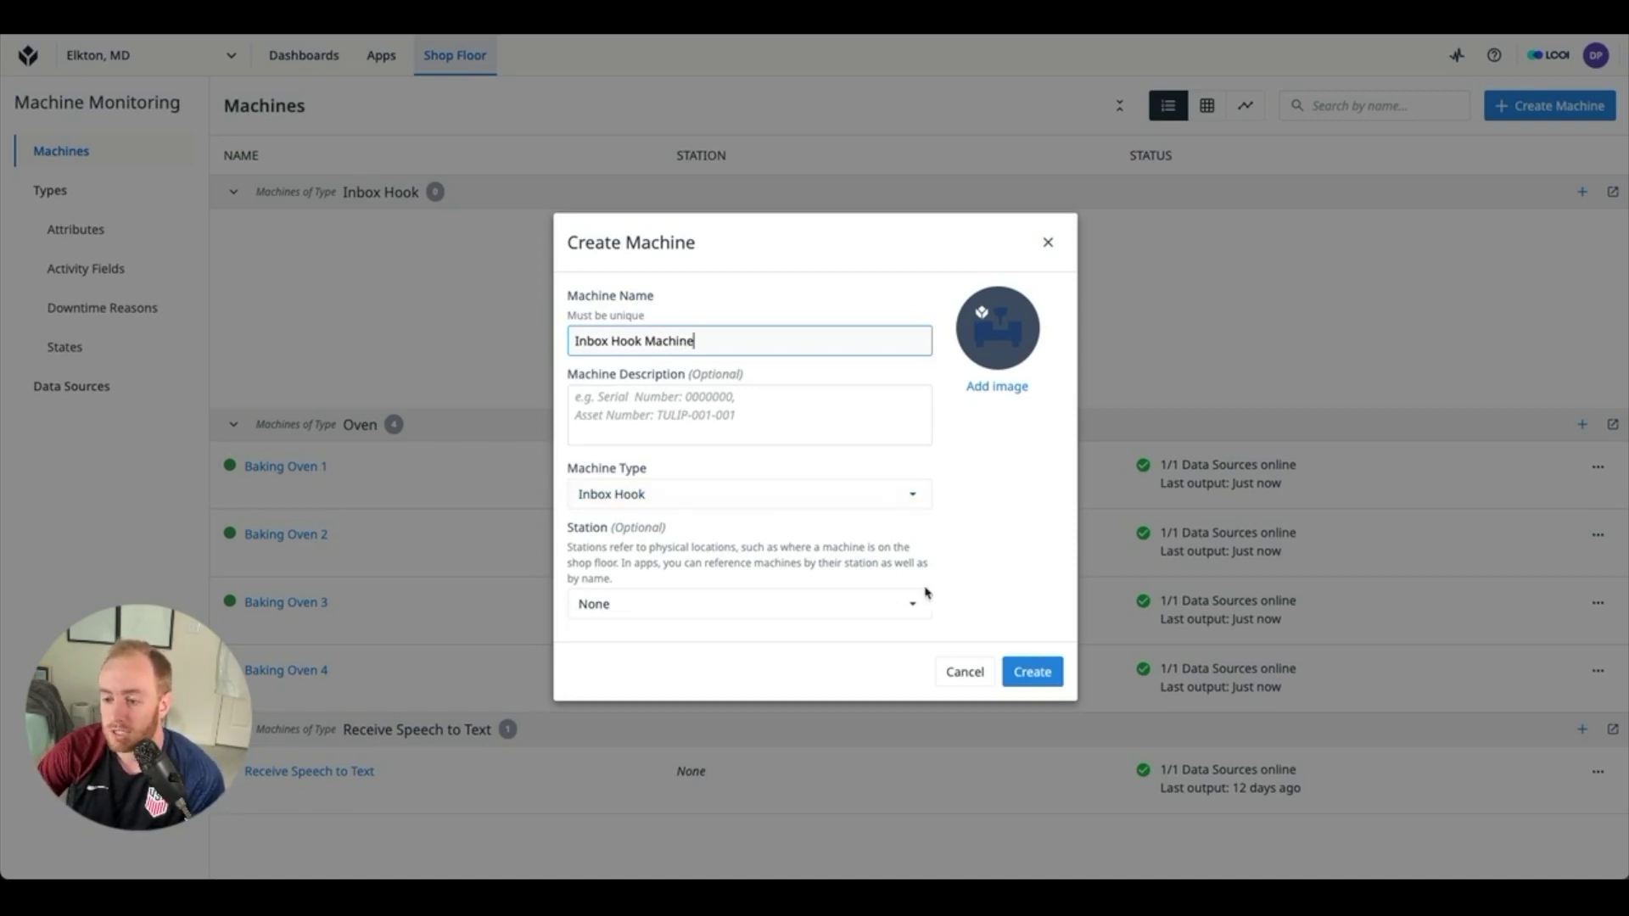
pyautogui.click(1050, 673)
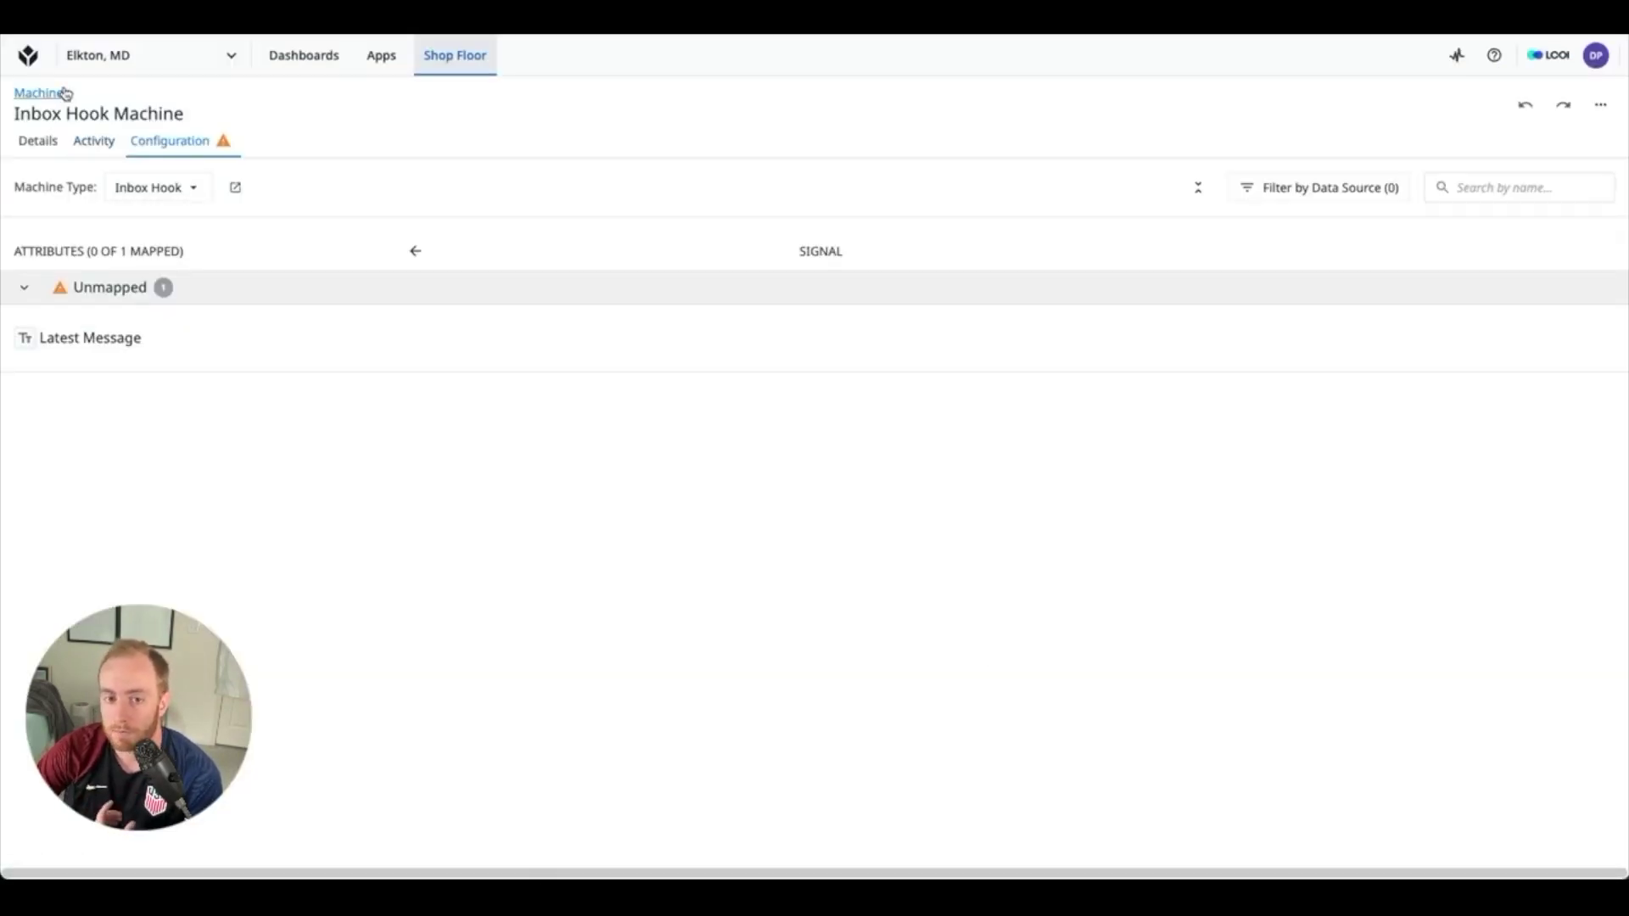
pyautogui.click(60, 91)
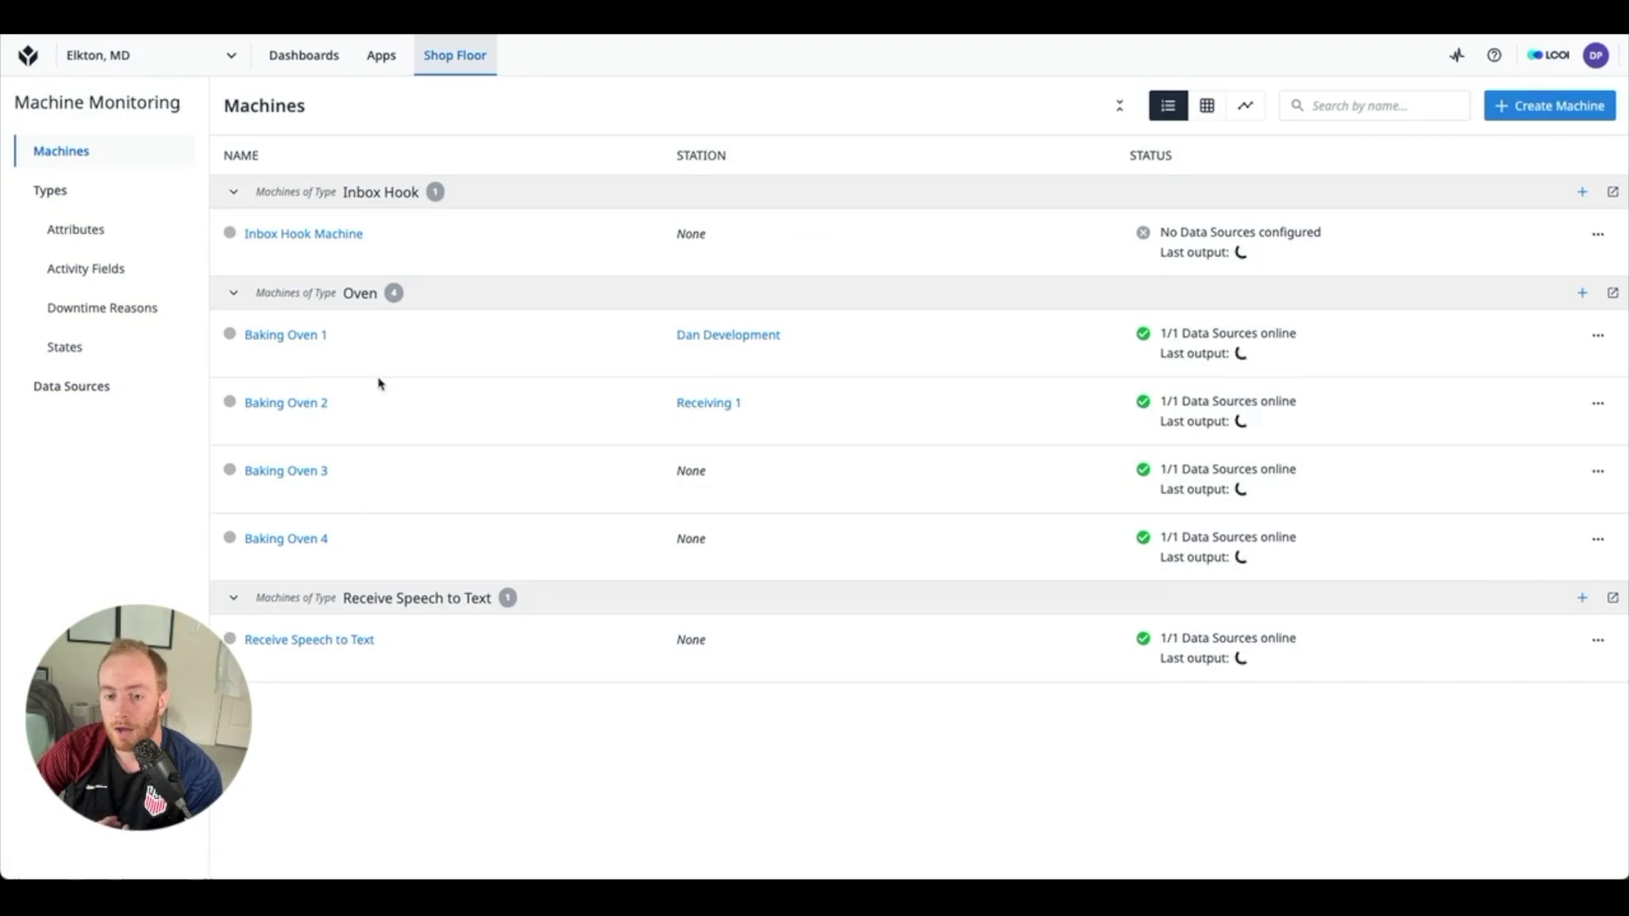
# Step: Open Inbox Hook Machine's configuration and inspect the Tulip API source for Latest Message
pyautogui.click(331, 240)
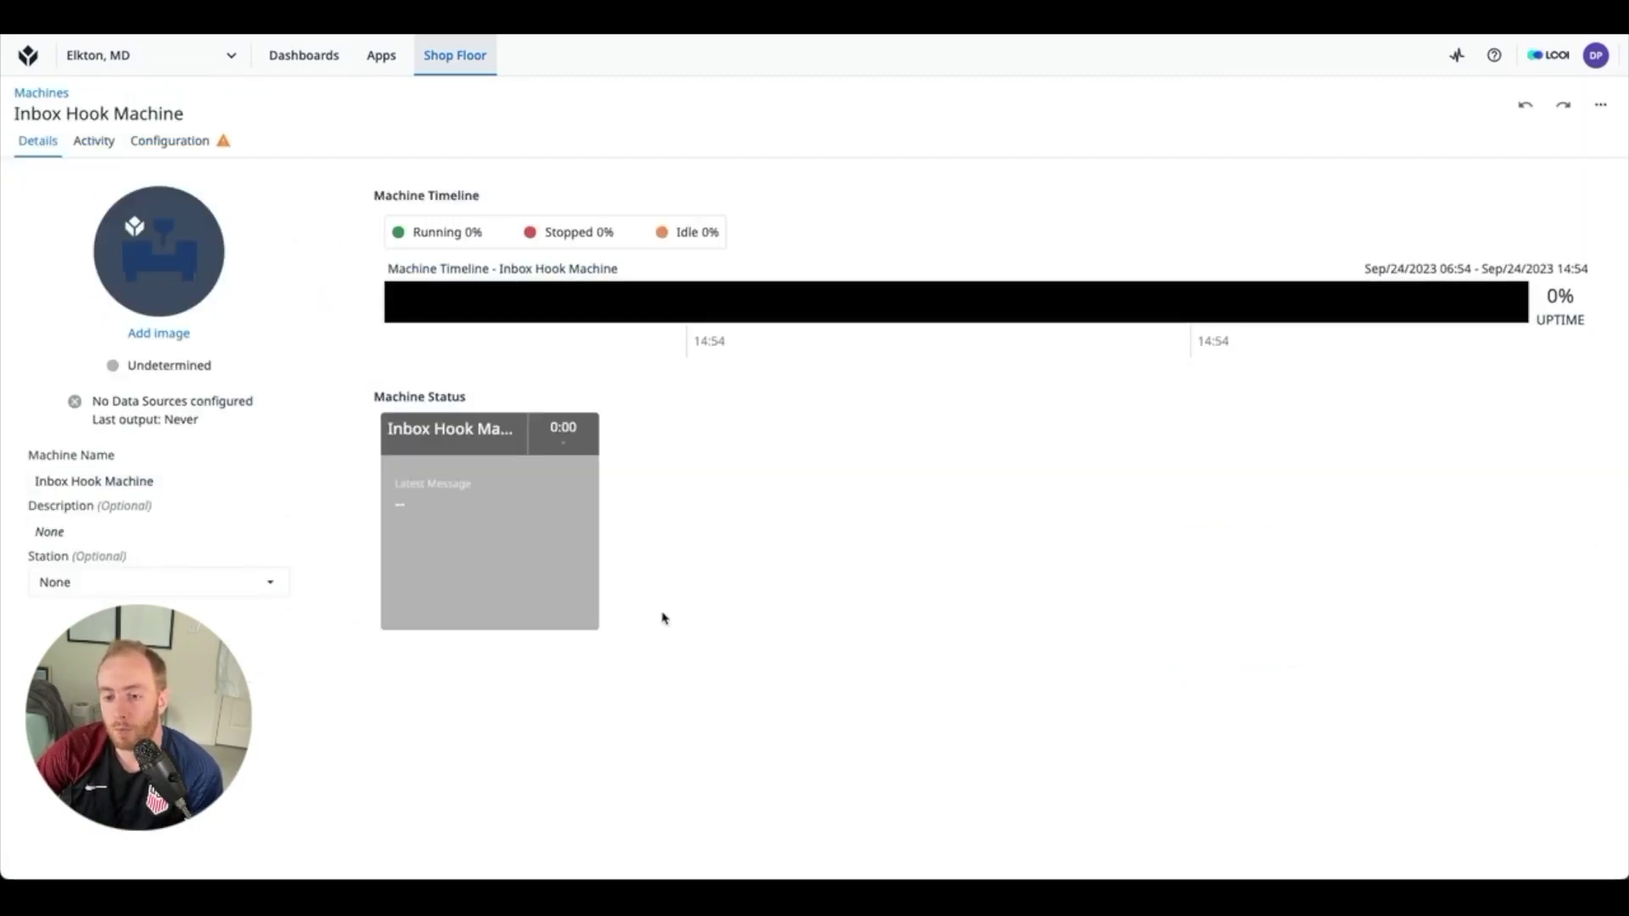
pyautogui.click(182, 144)
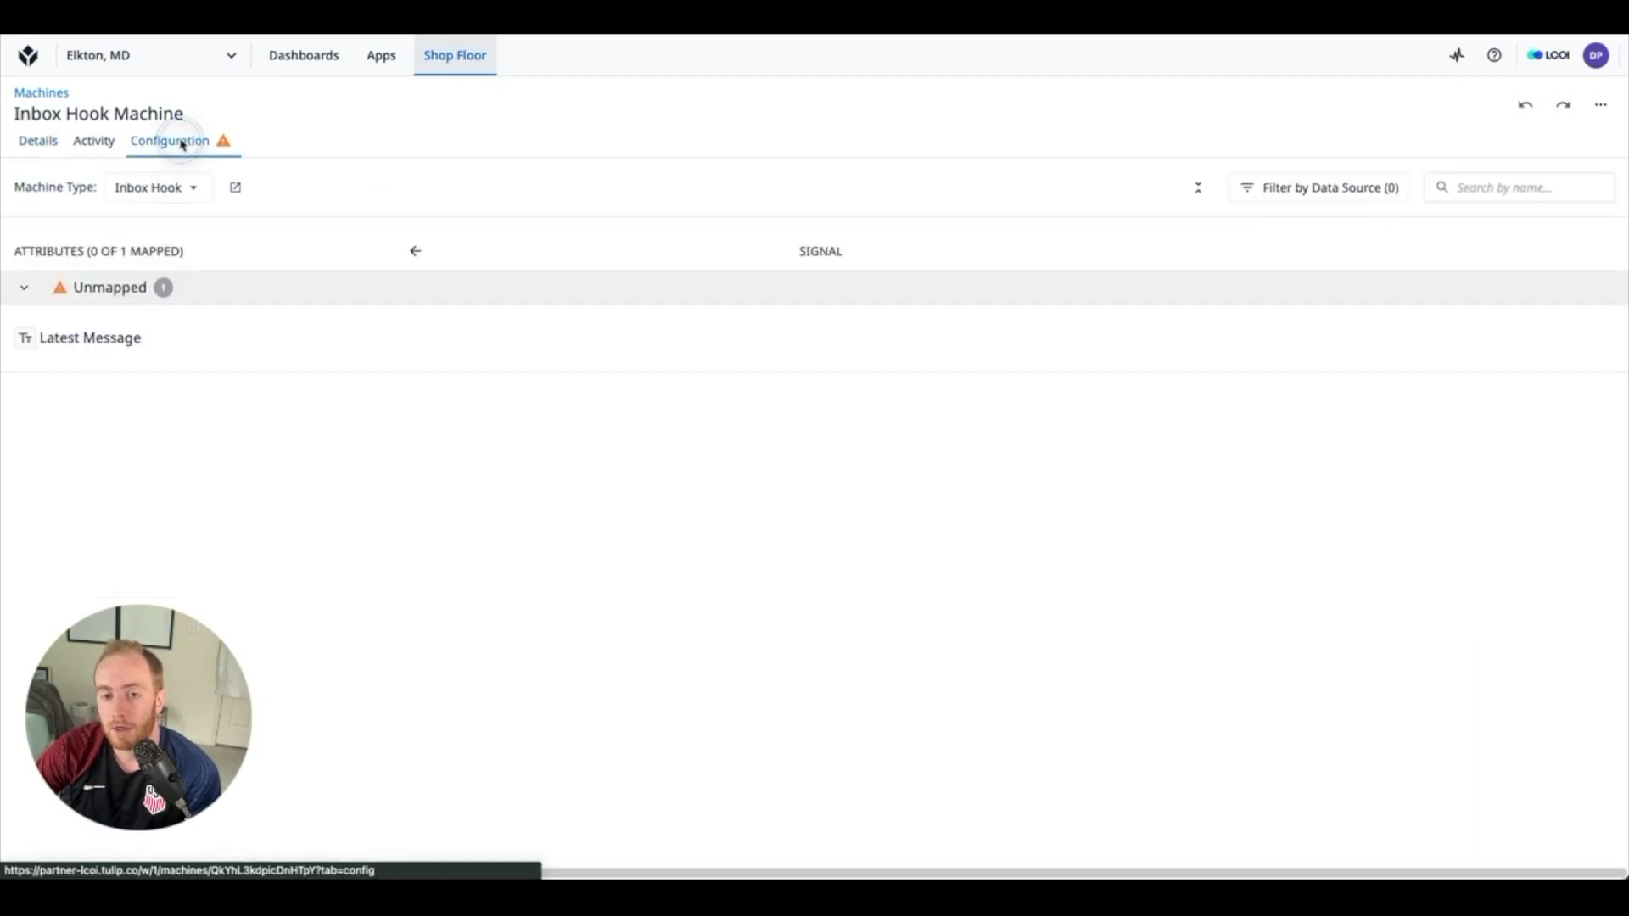
pyautogui.click(312, 339)
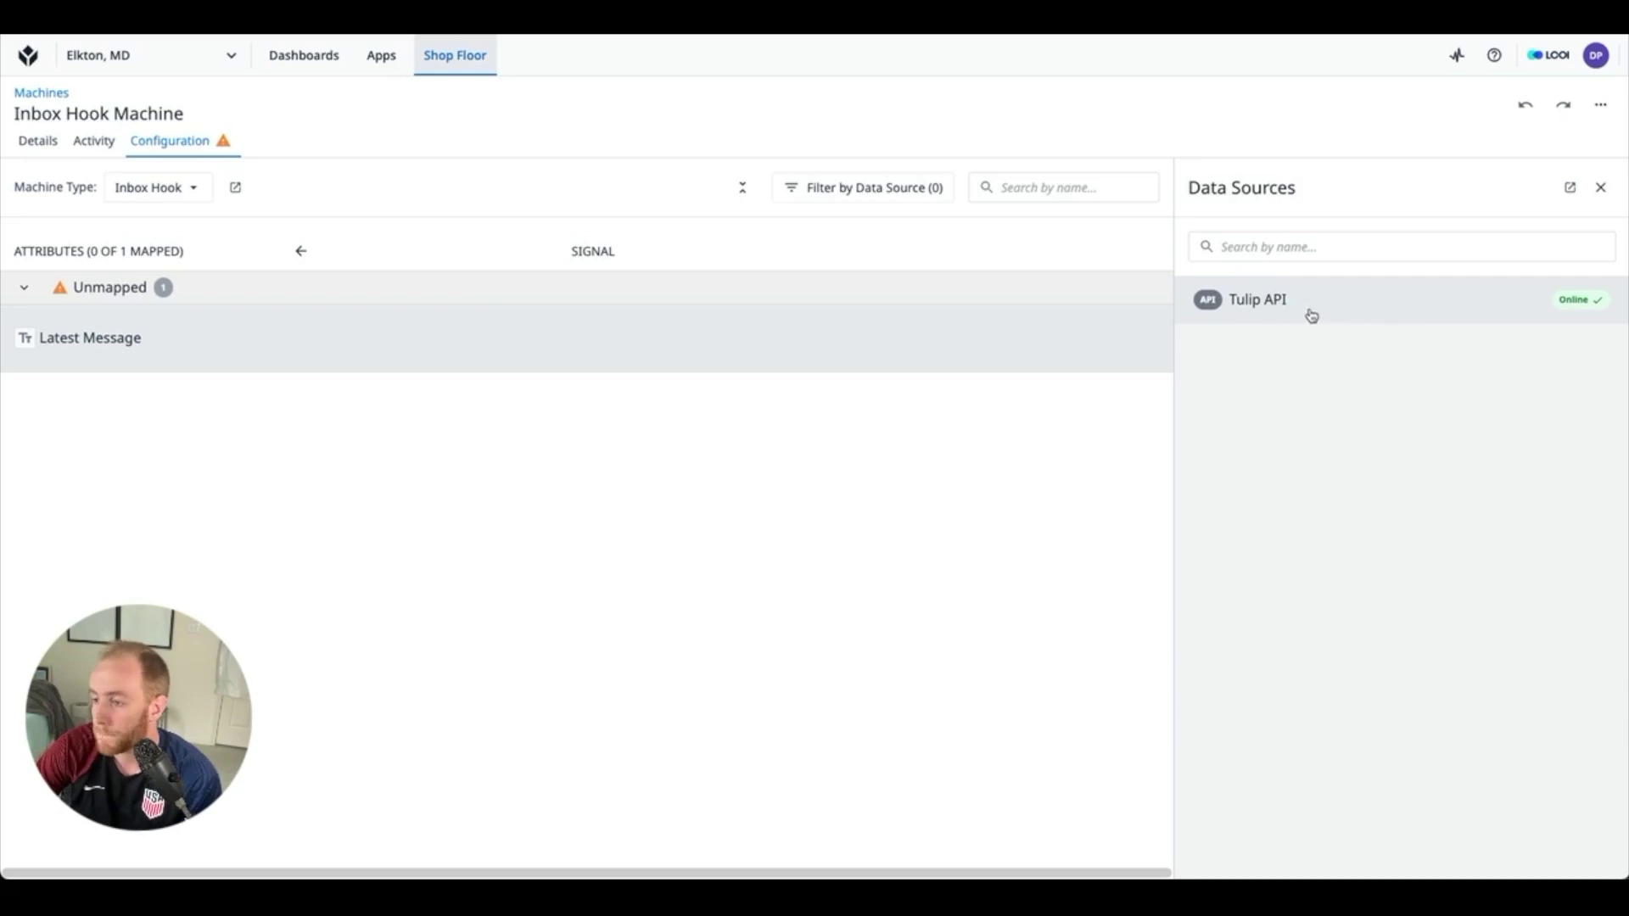
pyautogui.click(1317, 312)
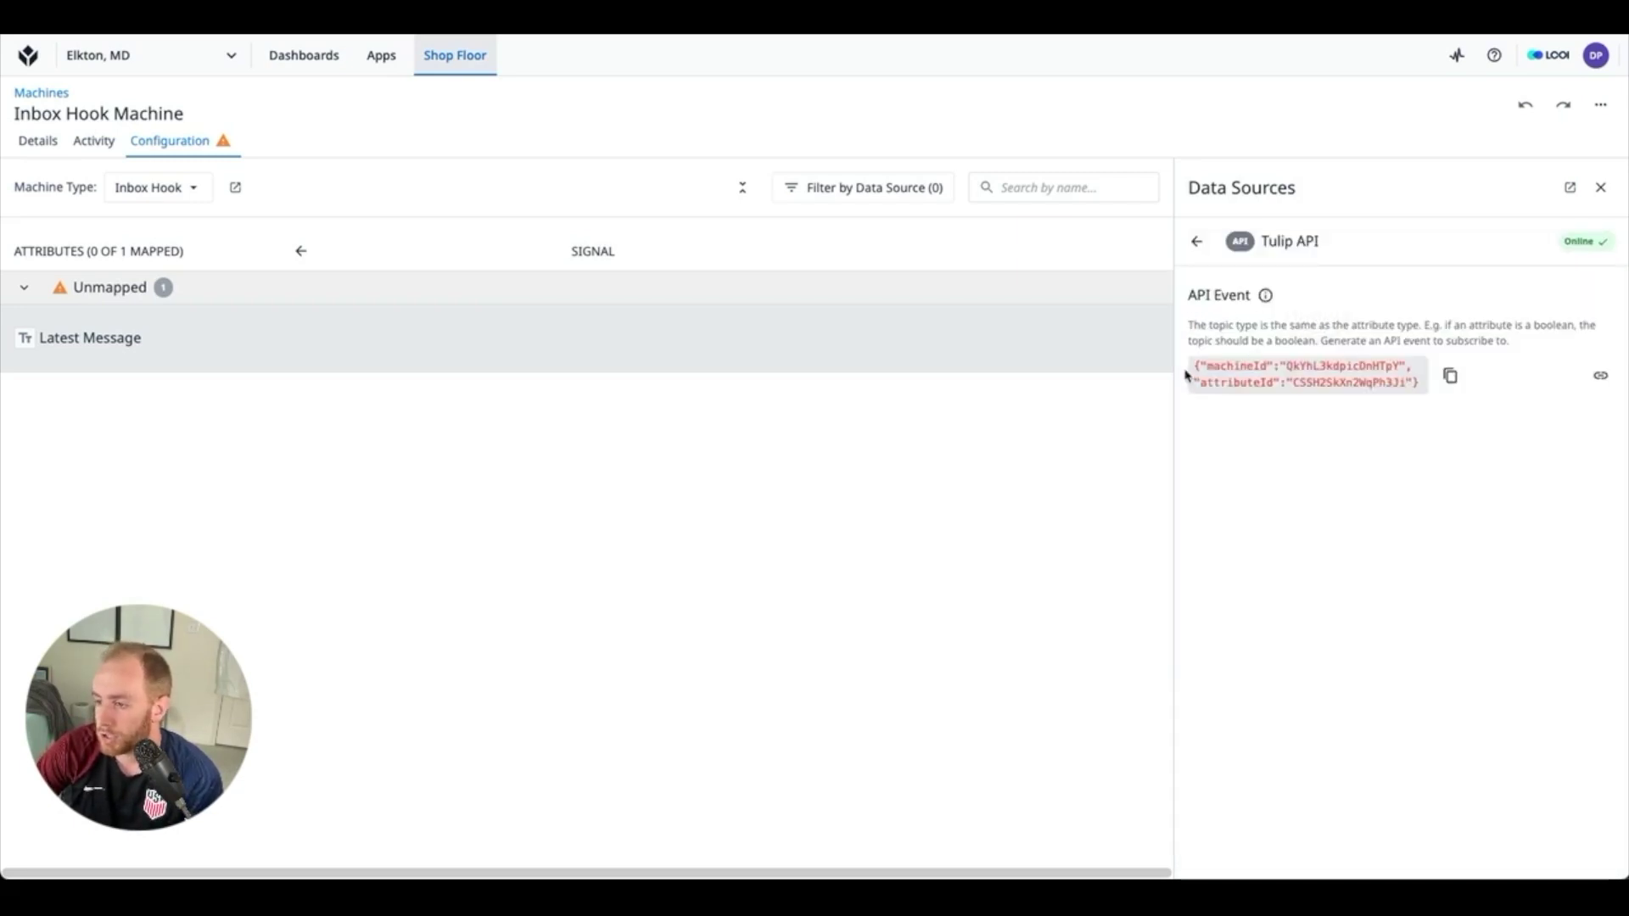
# Step: Map Latest Message to the Tulip API event and copy its machine and attribute id snippet
pyautogui.moveTo(1189, 367); pyautogui.dragTo(1415, 392)
pyautogui.click(1423, 420)
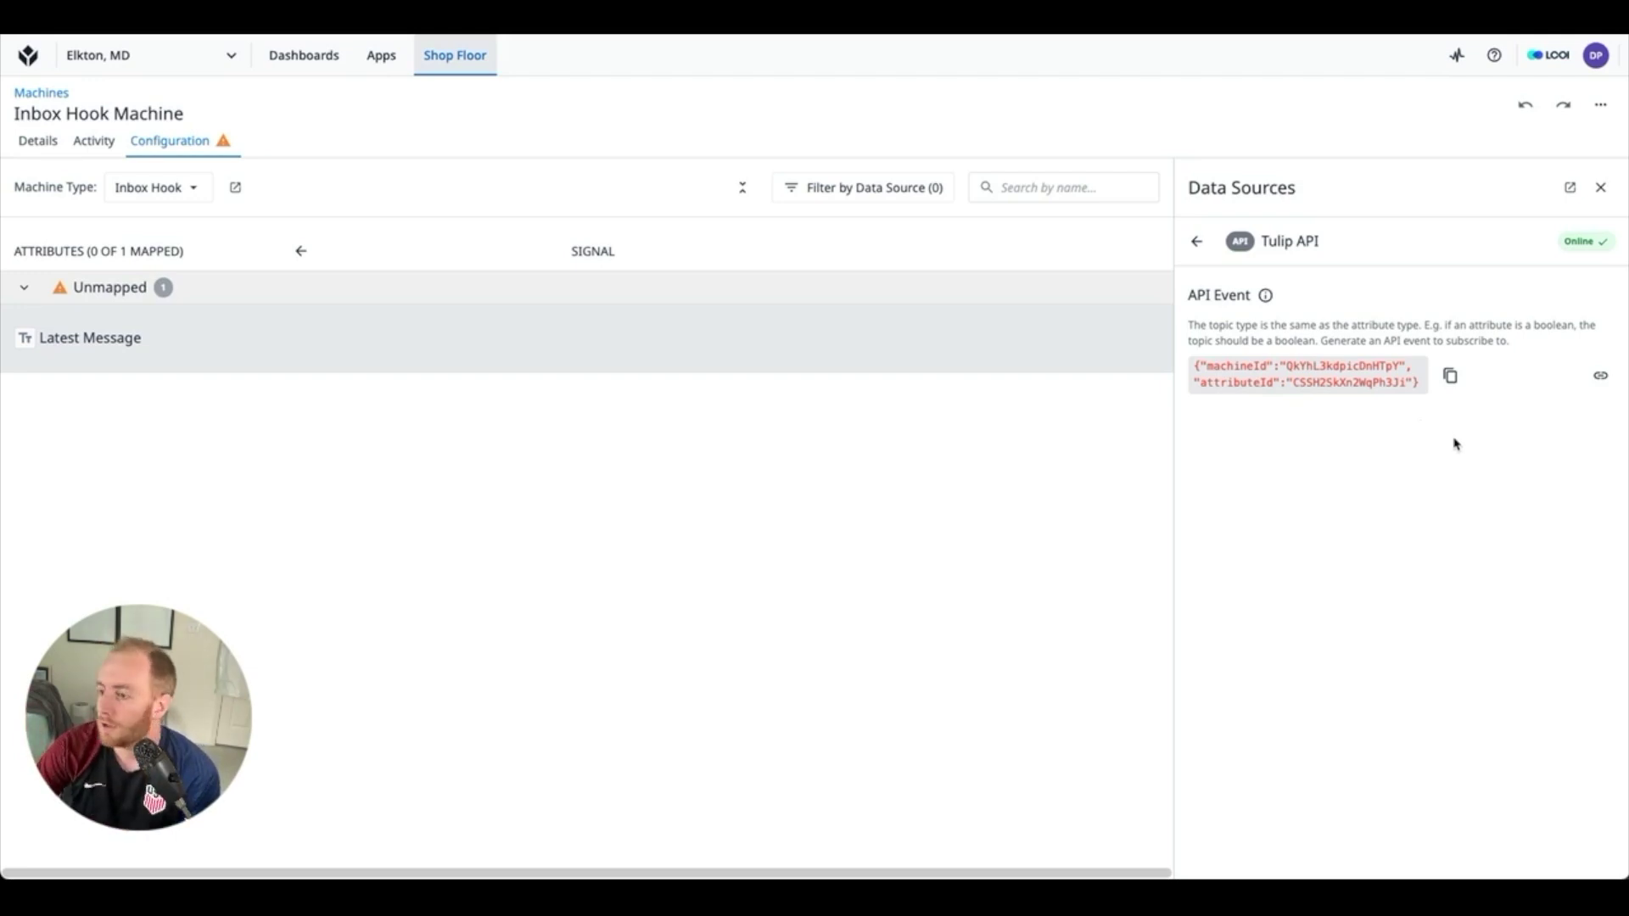
pyautogui.click(1602, 378)
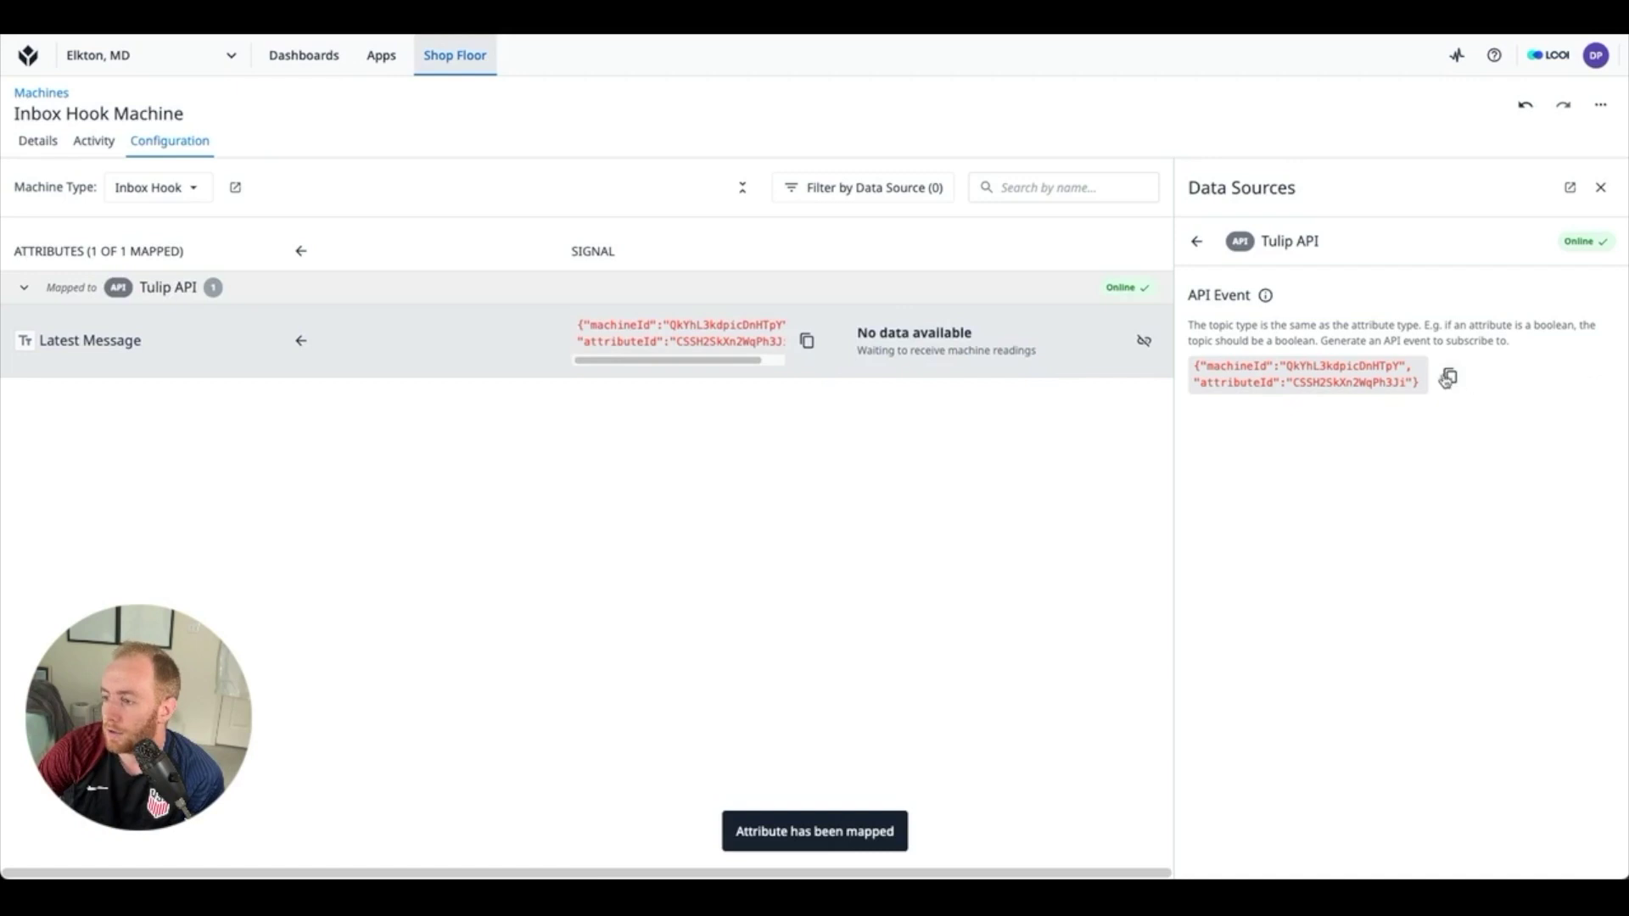
pyautogui.click(1451, 378)
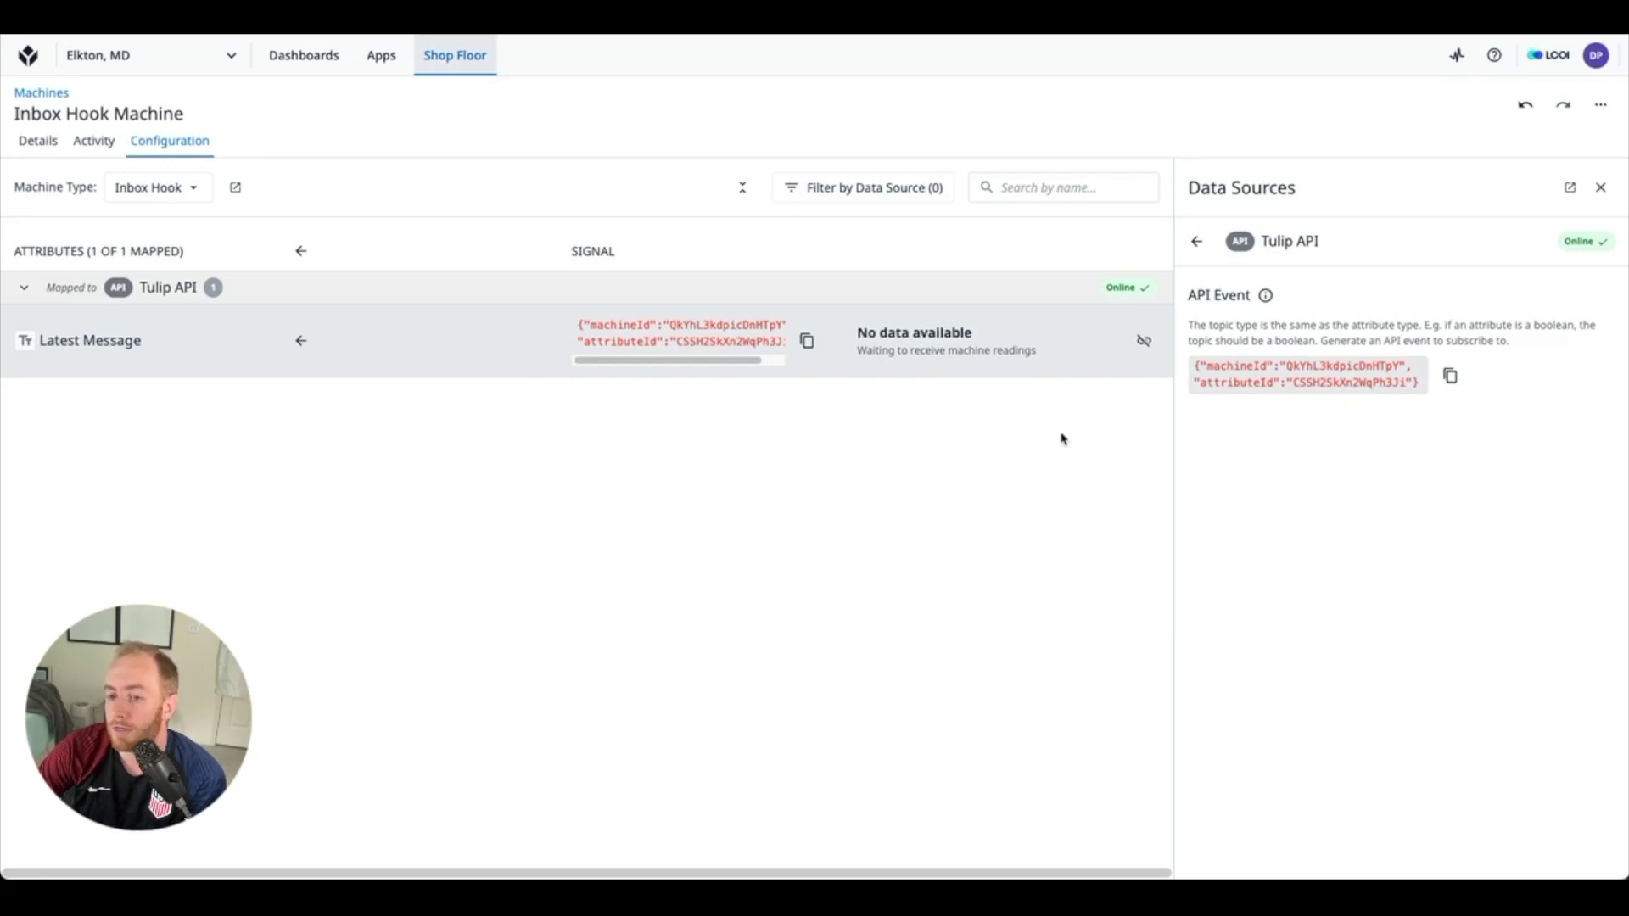
pyautogui.click(1599, 190)
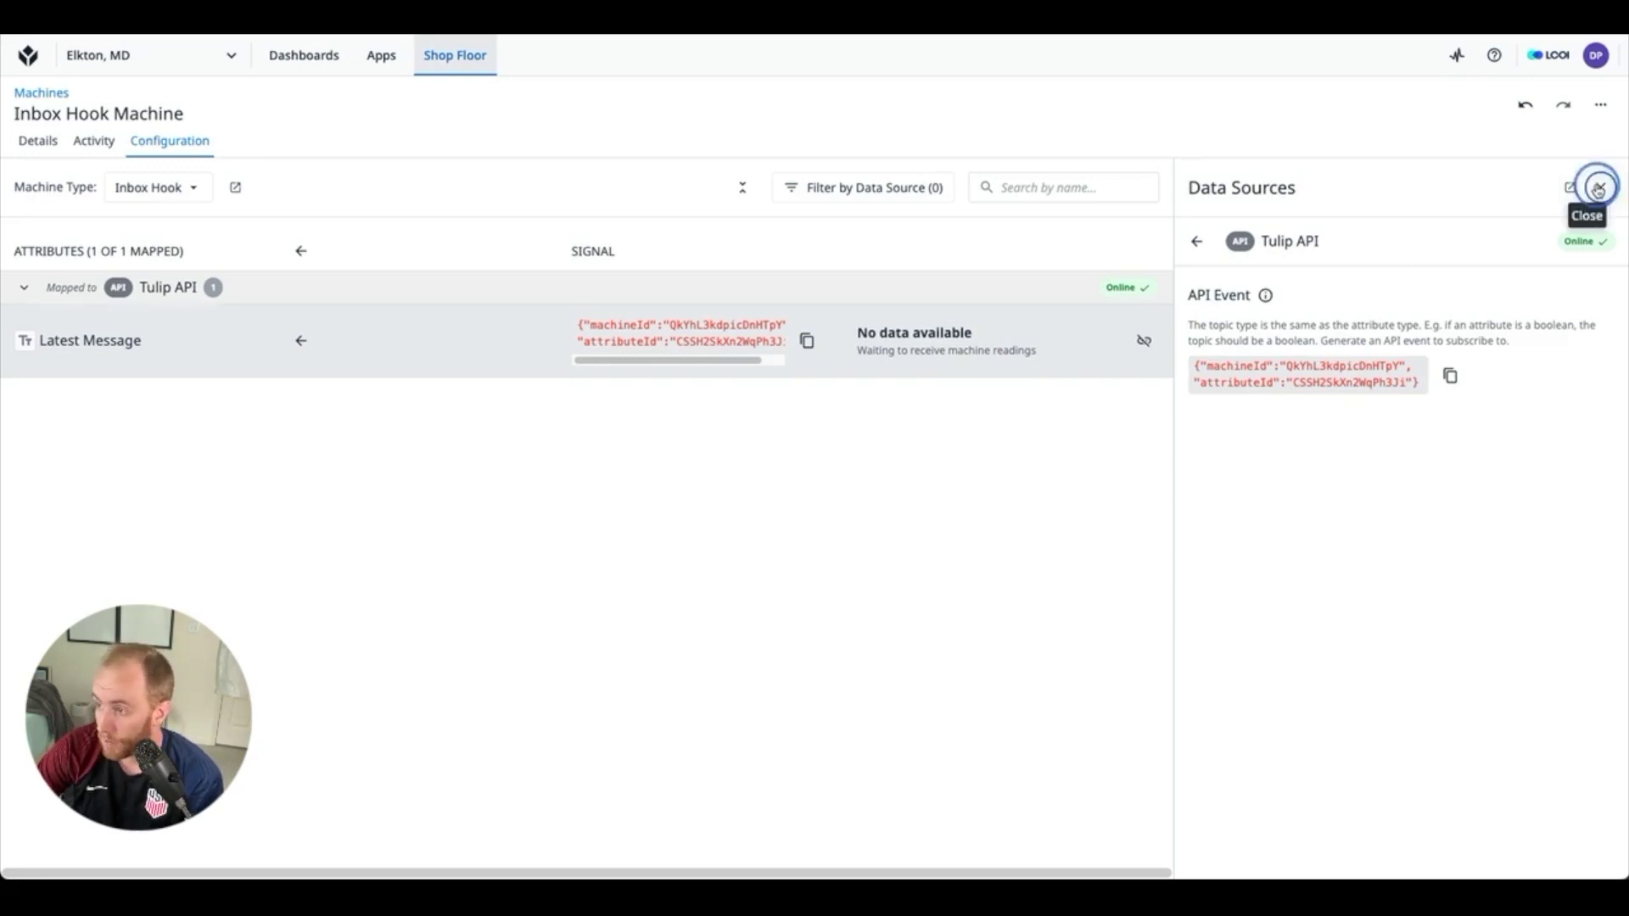
pyautogui.click(34, 143)
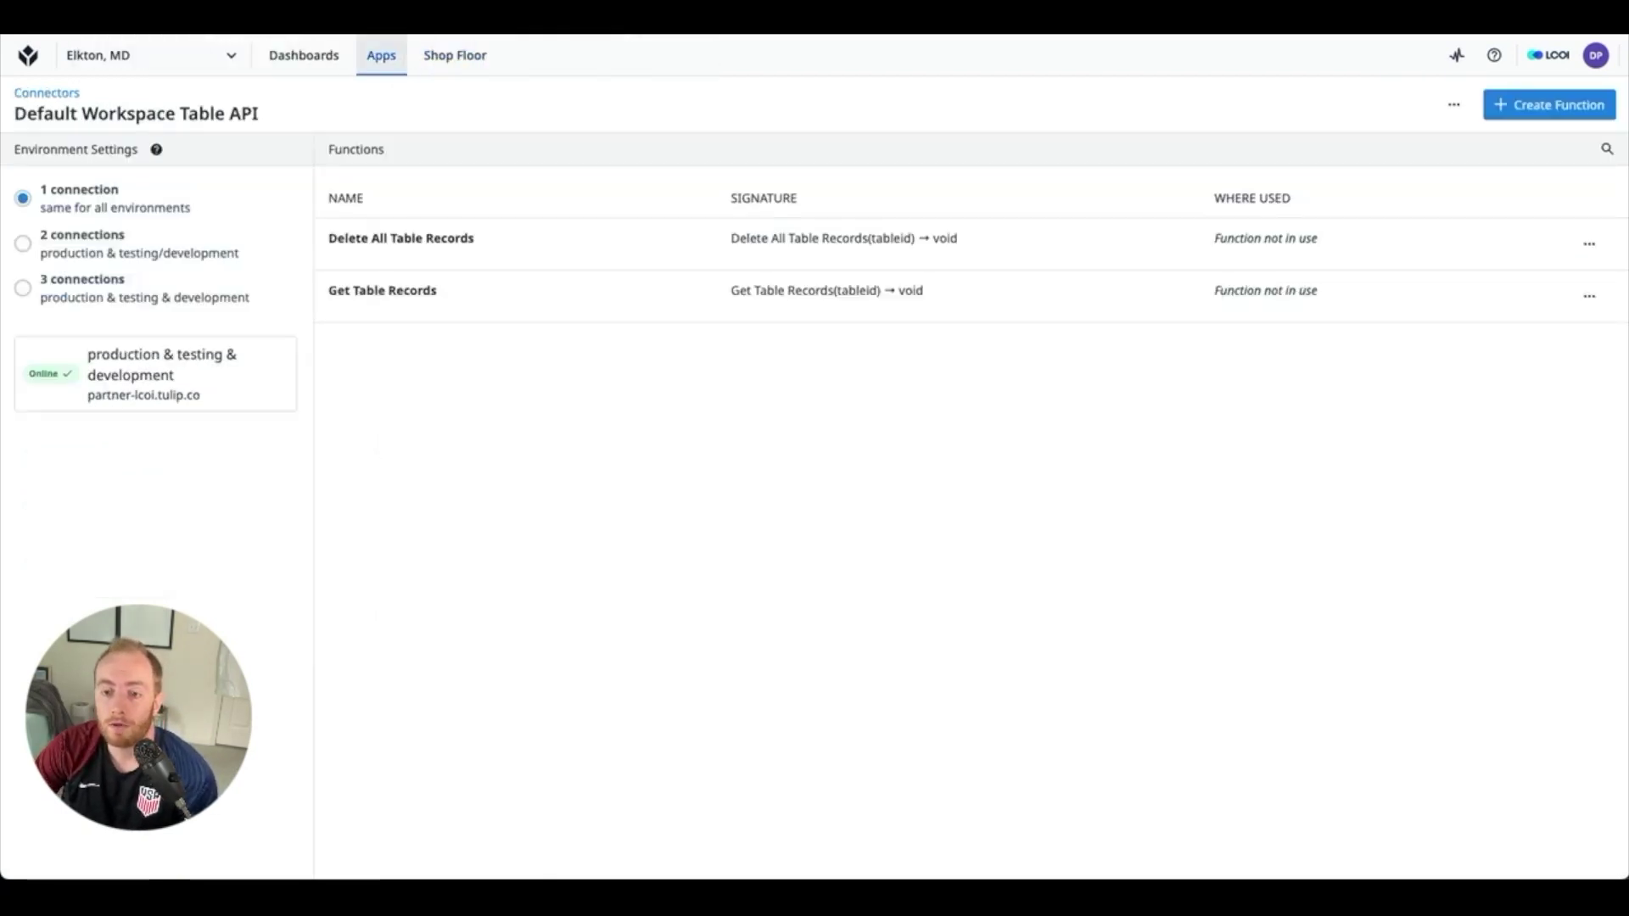
# Step: Go to the Connectors list, then open Workspace Settings from the account menu
pyautogui.click(38, 93)
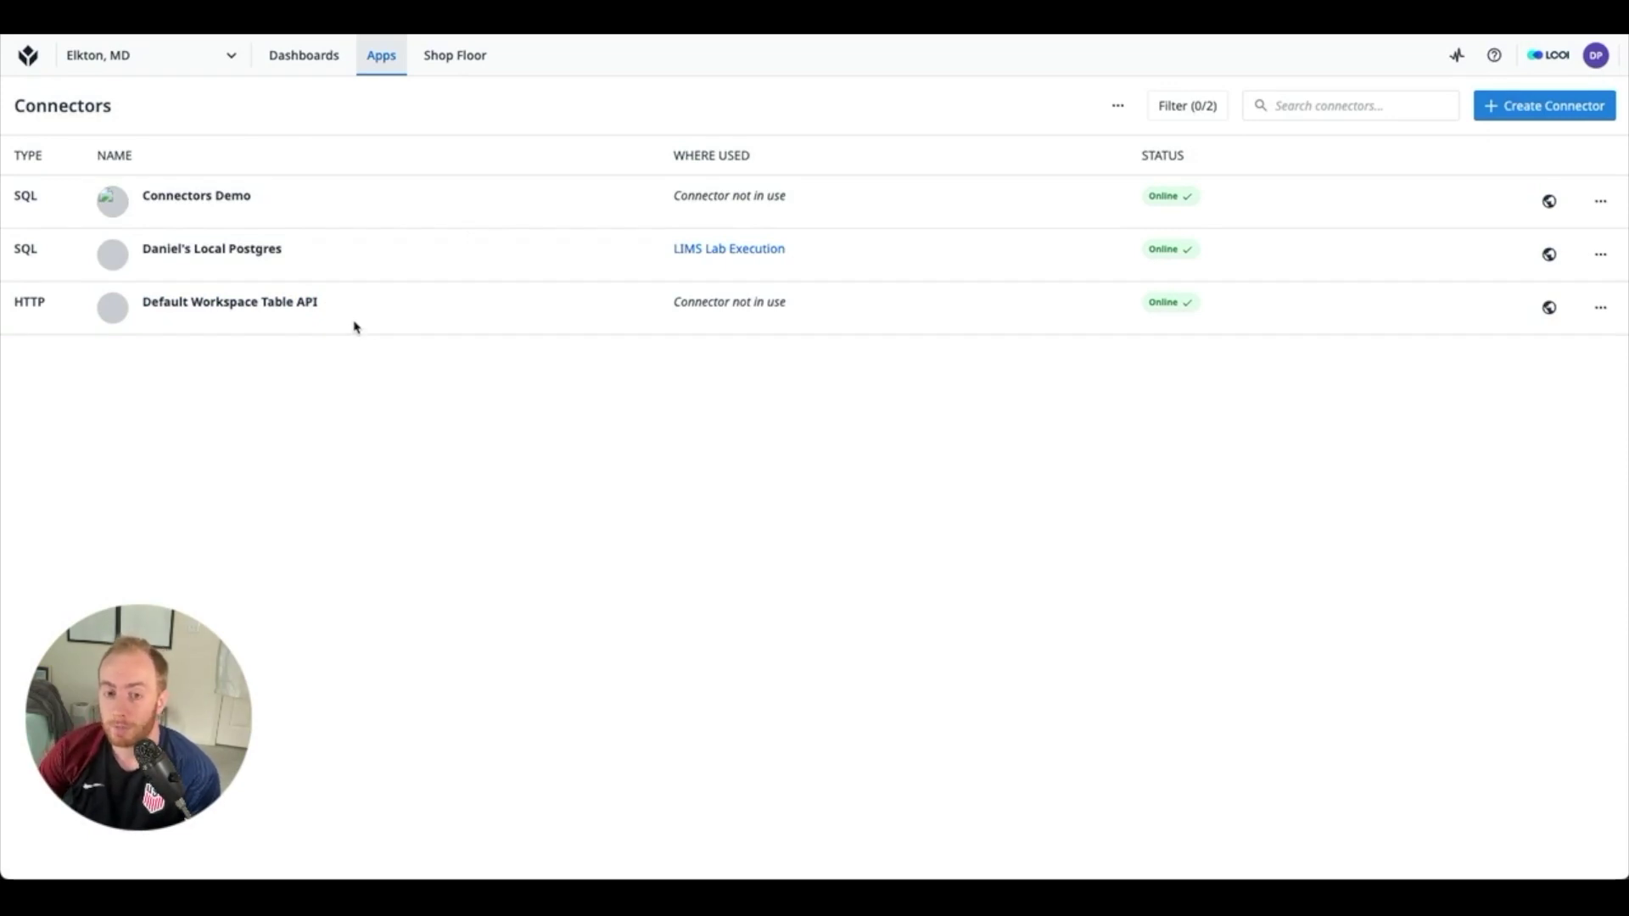
pyautogui.click(1540, 64)
pyautogui.click(1496, 218)
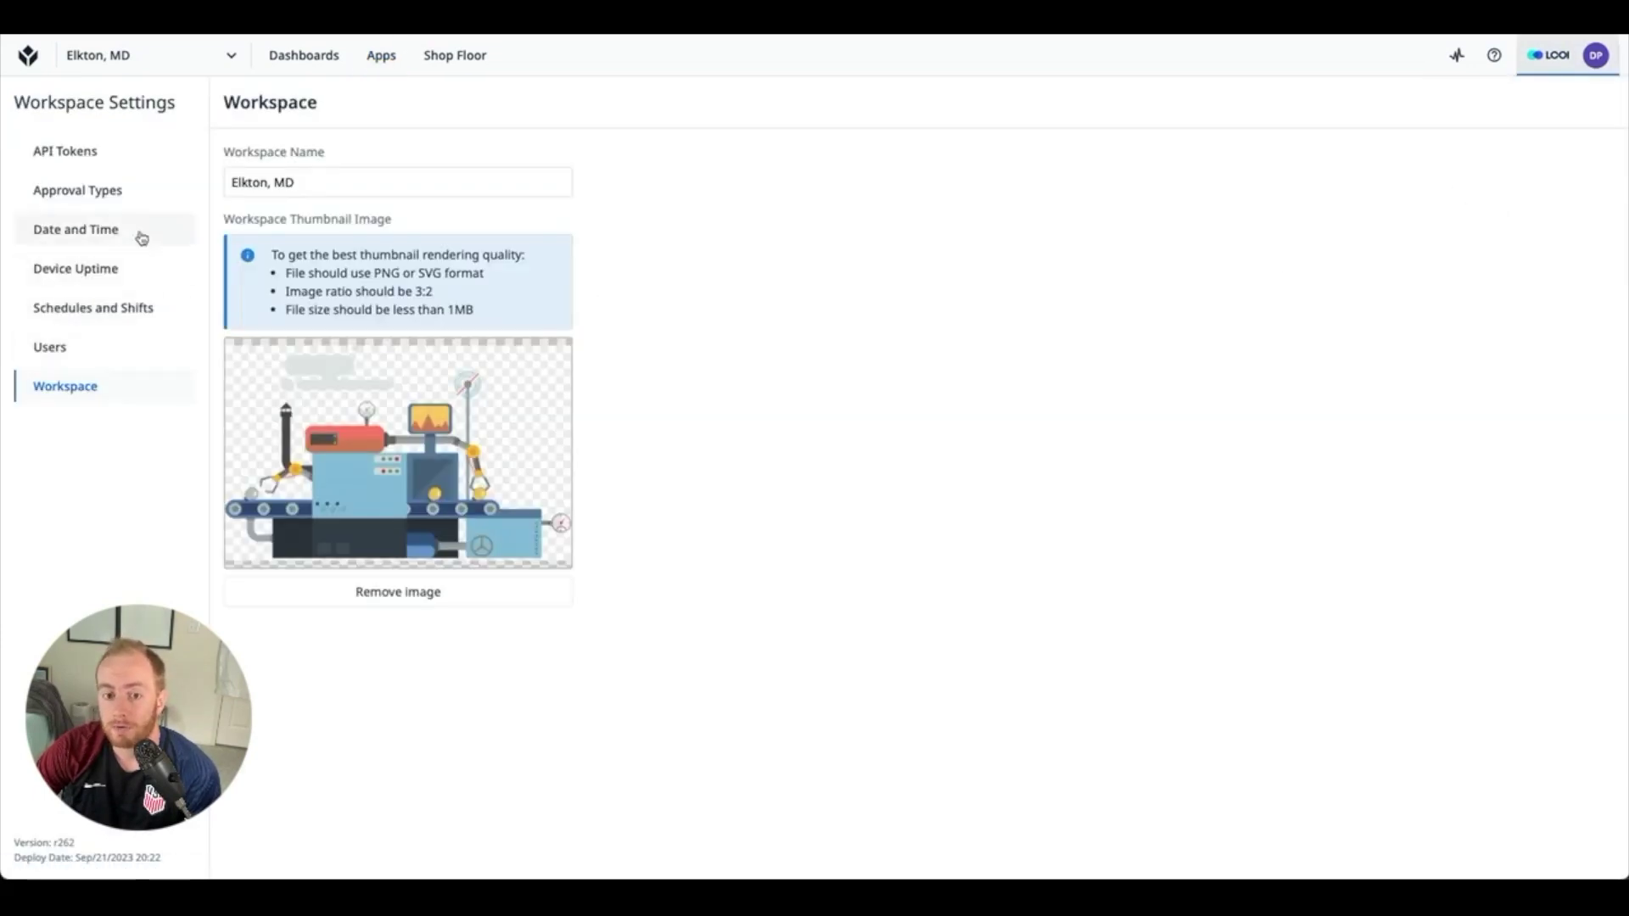
# Step: View the workspace API tokens, browse the API documentation's machine endpoints, then return to Connectors
pyautogui.click(98, 162)
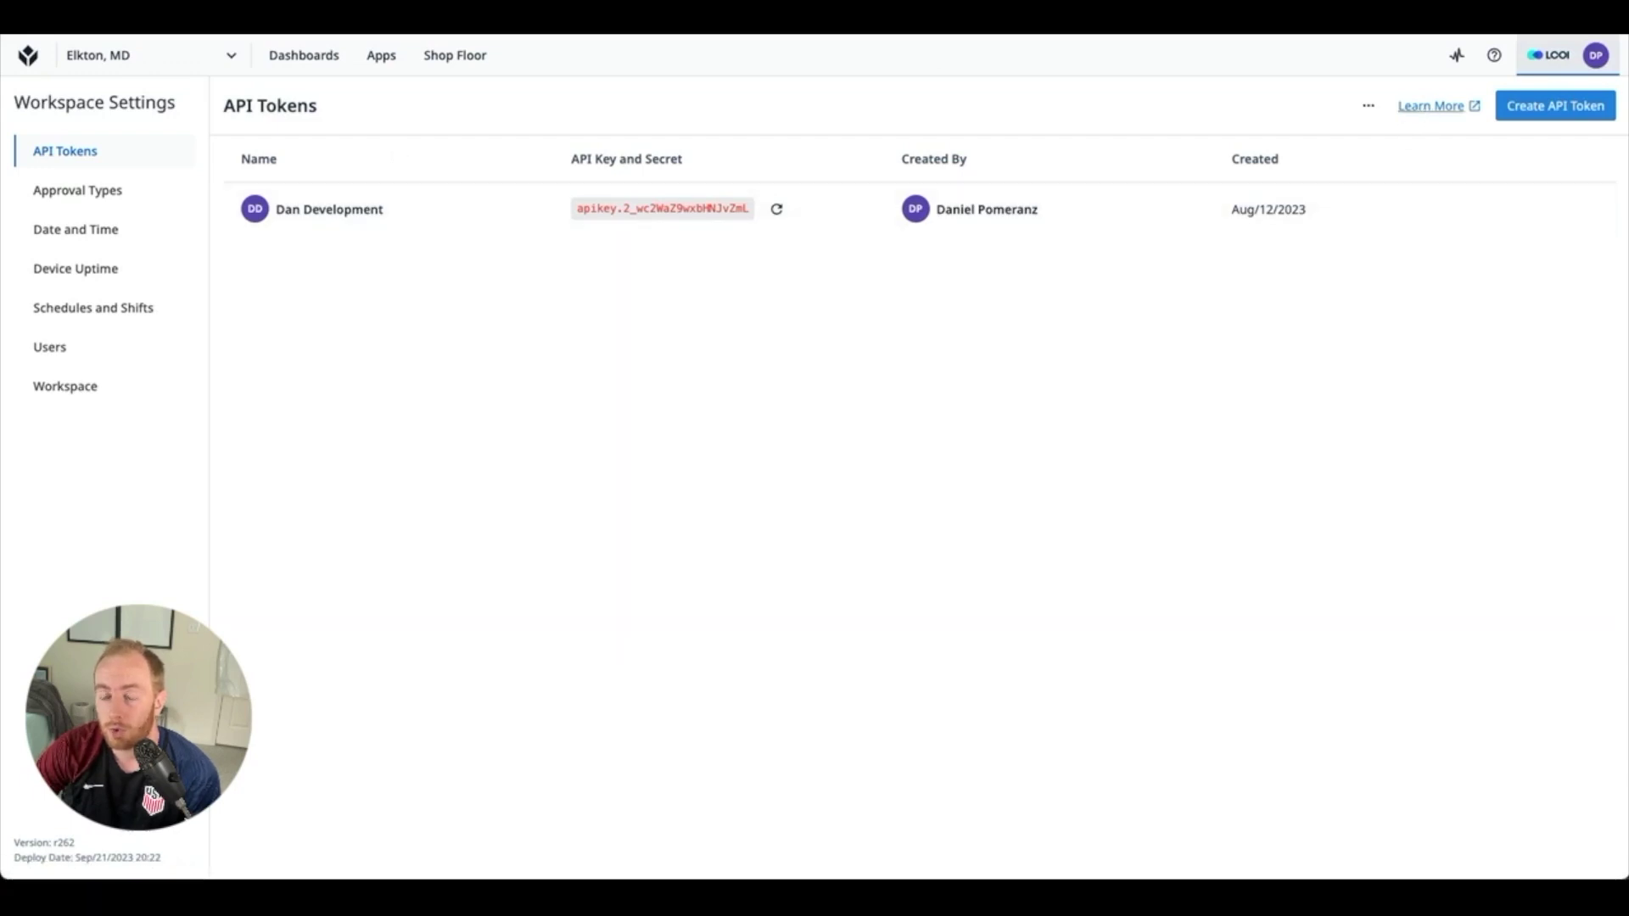
pyautogui.click(1430, 106)
pyautogui.scroll(-3, 395, 312)
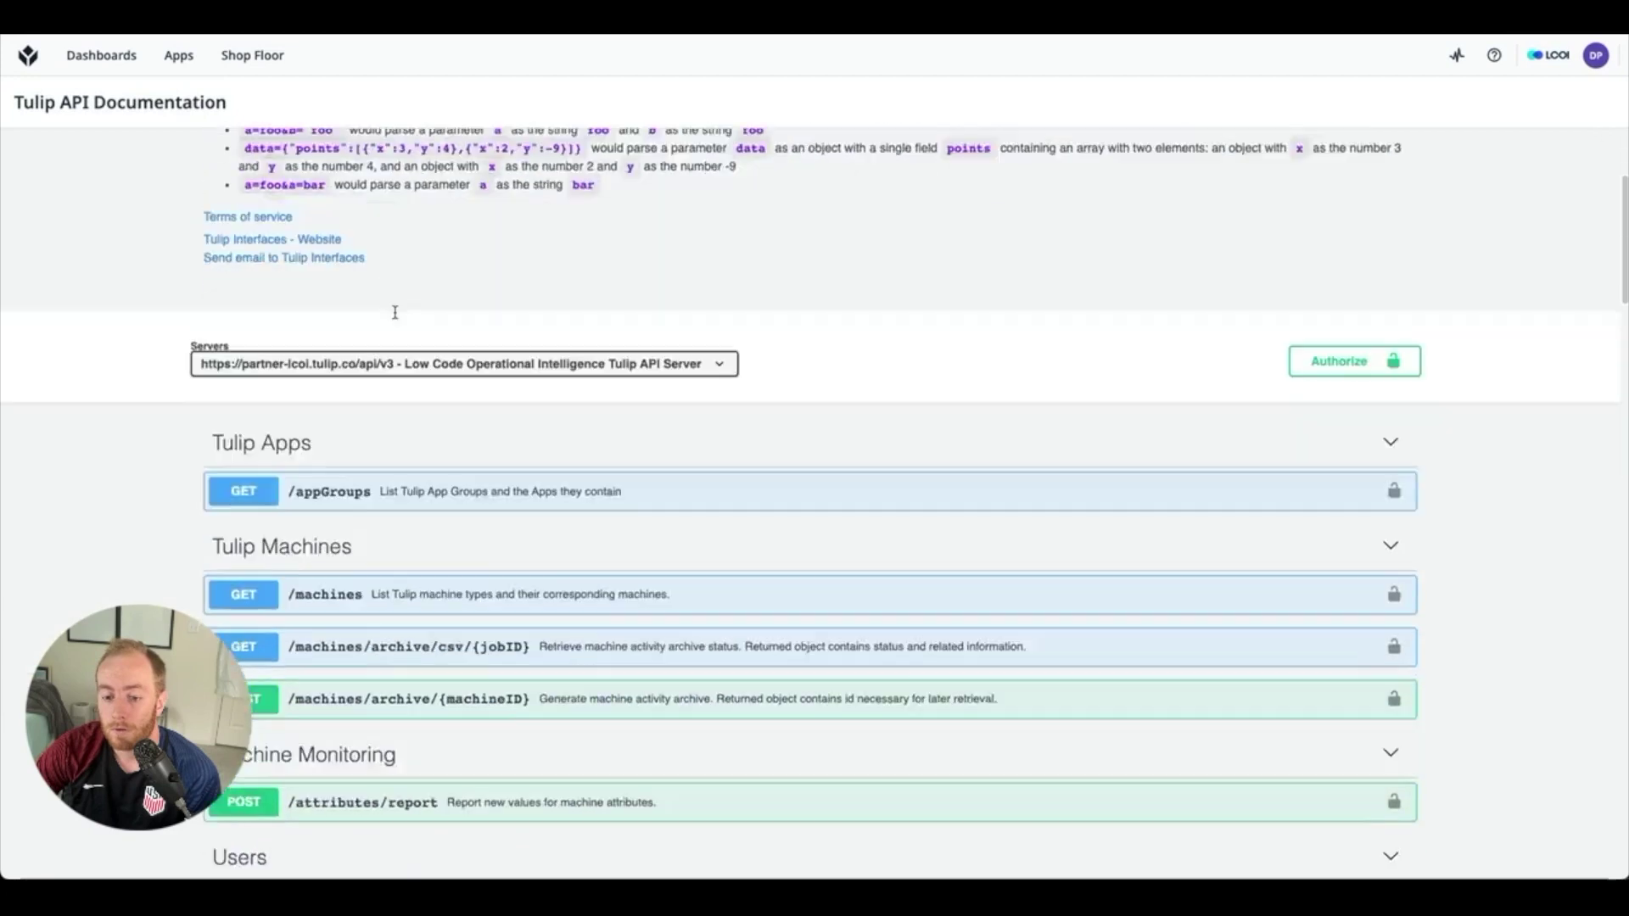
pyautogui.scroll(-5, 395, 312)
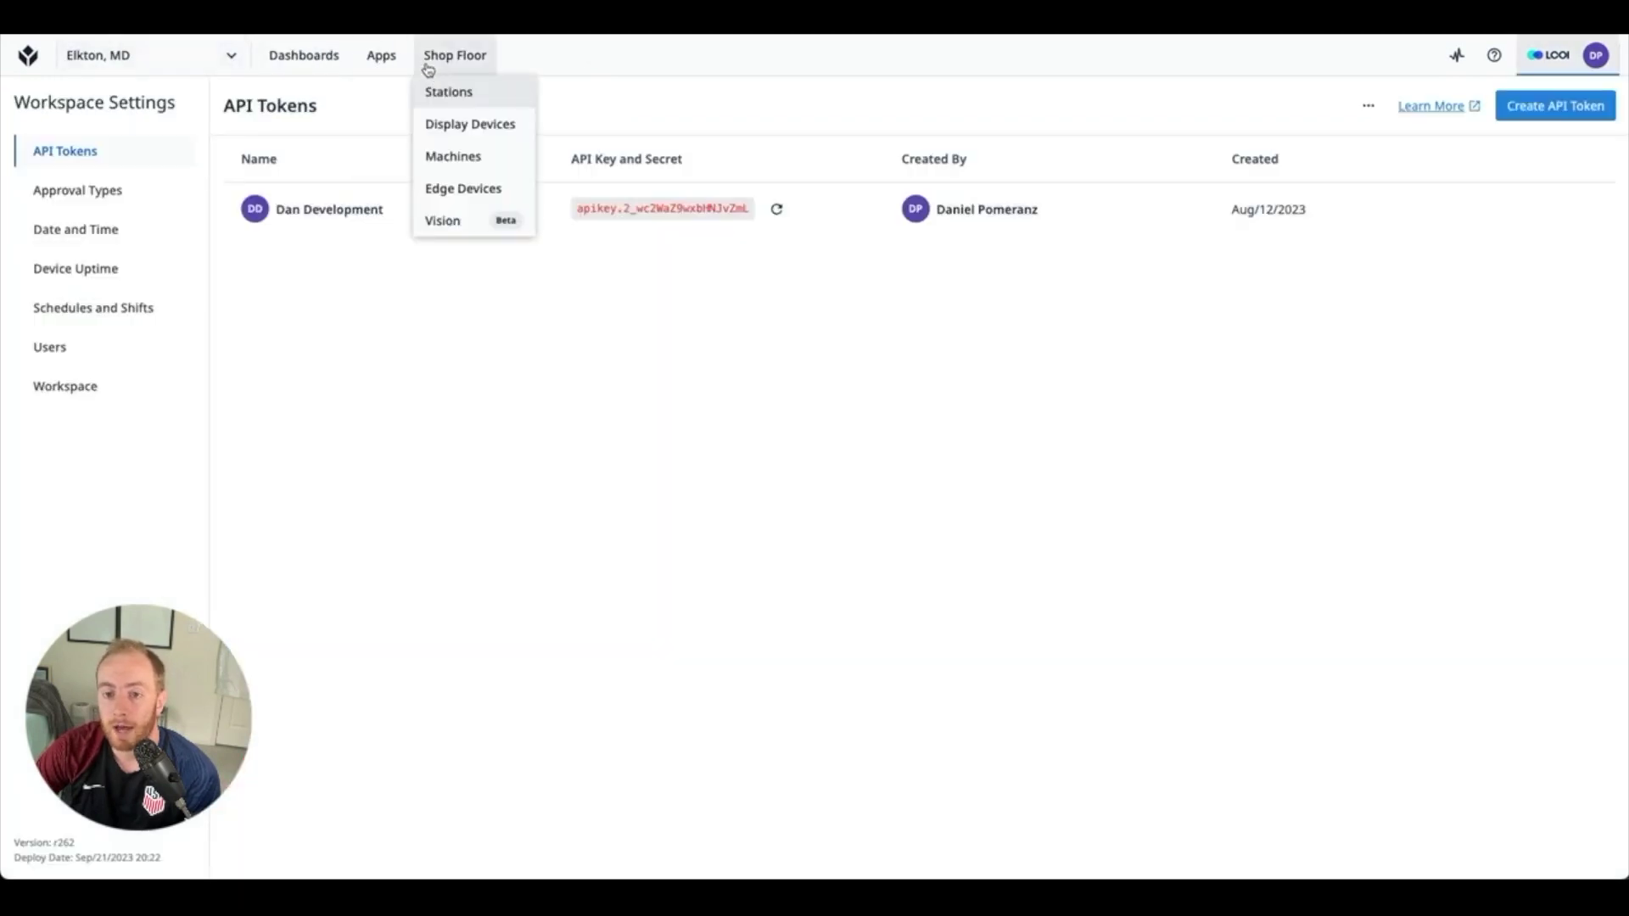
pyautogui.moveTo(381, 59)
pyautogui.click(386, 163)
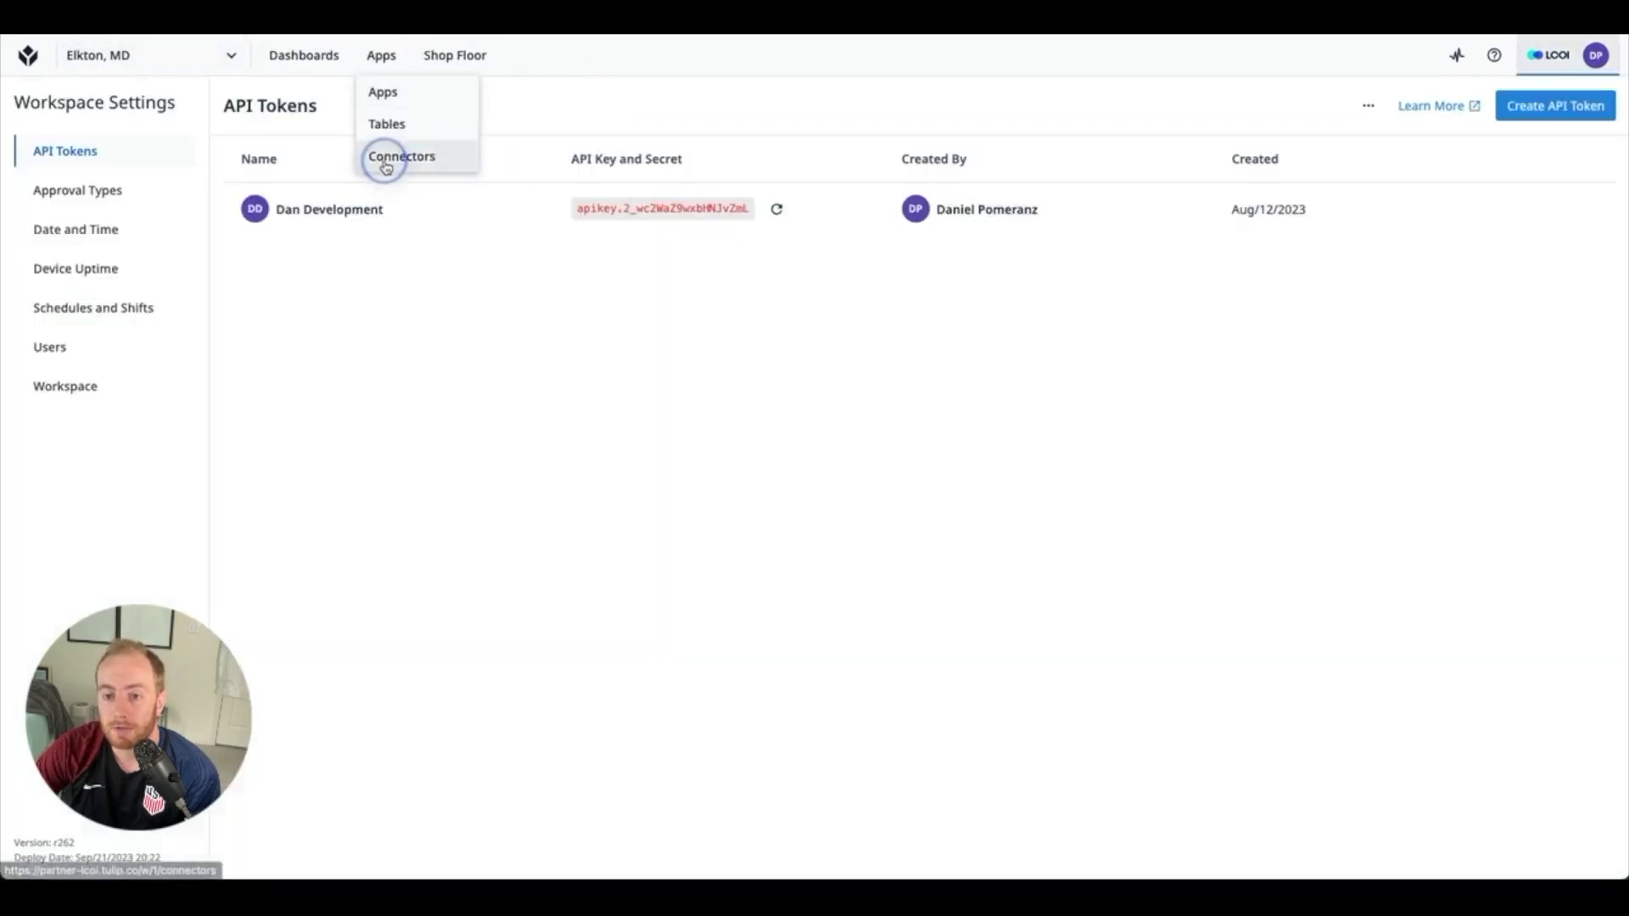
# Step: Create an 'Inbox Ping' function in Default Workspace Table API and review the /attributes/report endpoint
pyautogui.click(244, 307)
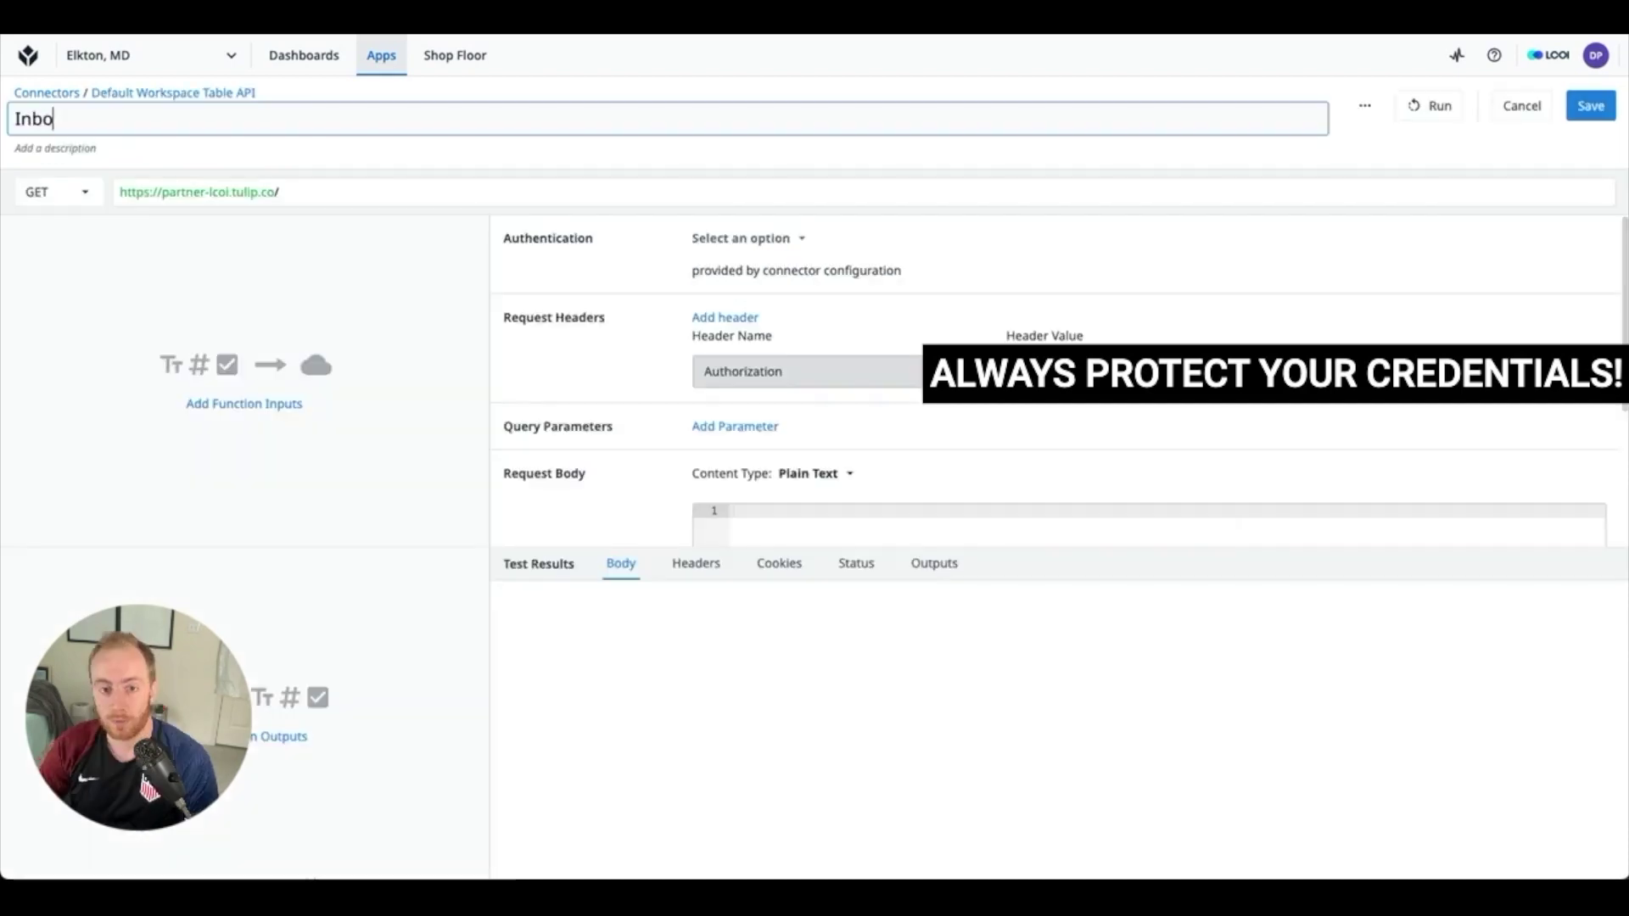
pyautogui.write('x Ping')
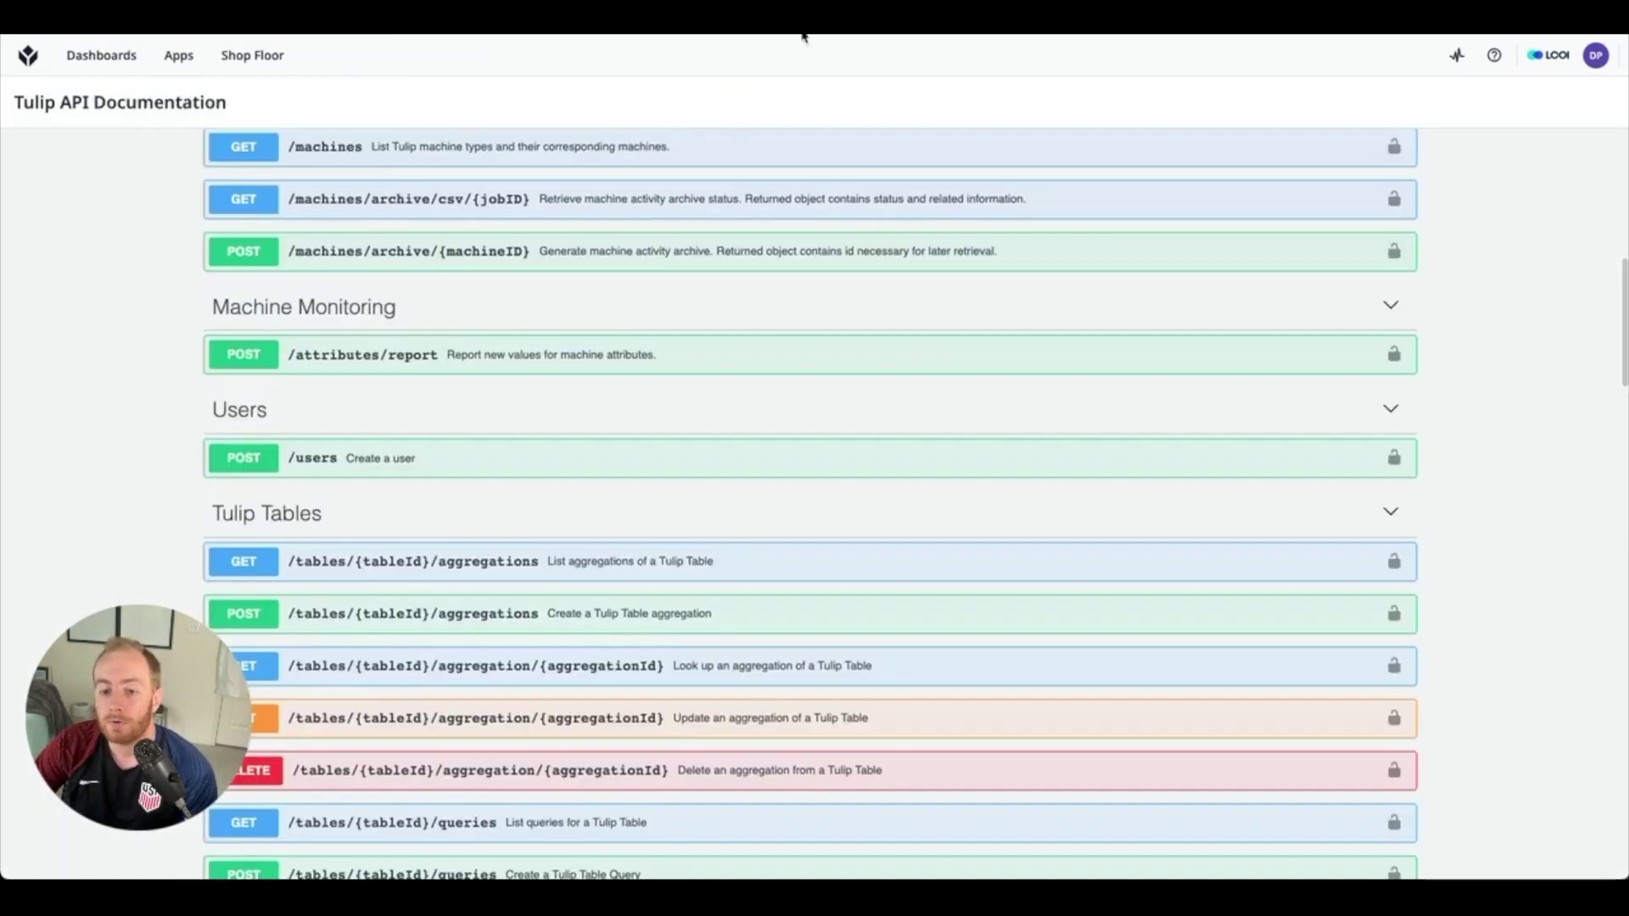
pyautogui.scroll(1, 451, 406)
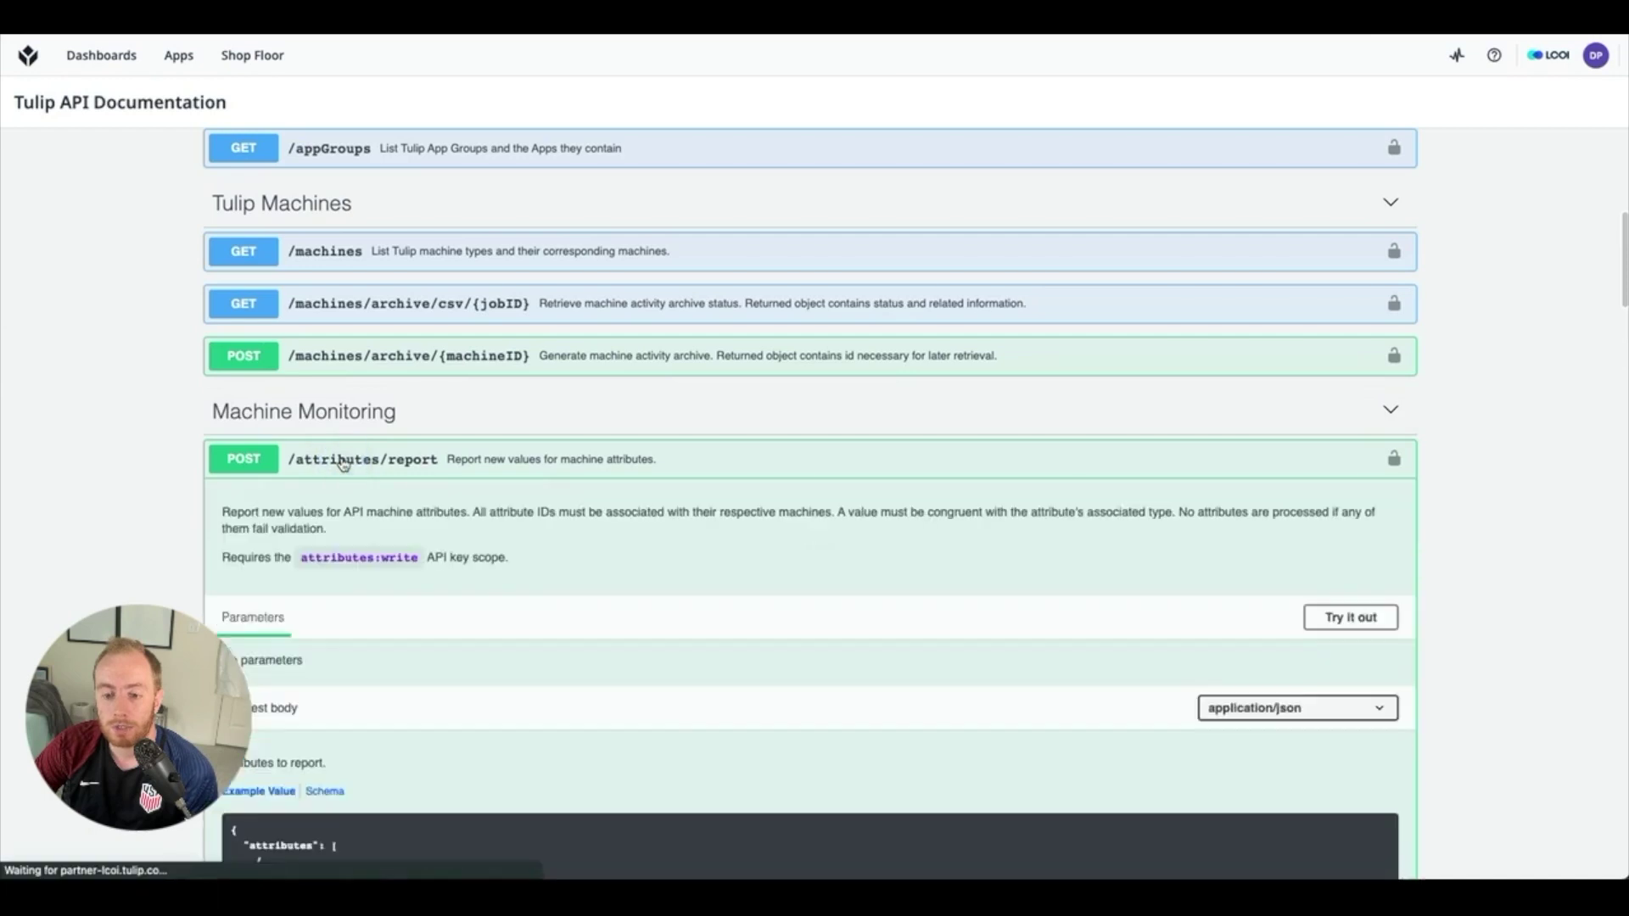
pyautogui.click(344, 462)
pyautogui.scroll(-1, 307, 429)
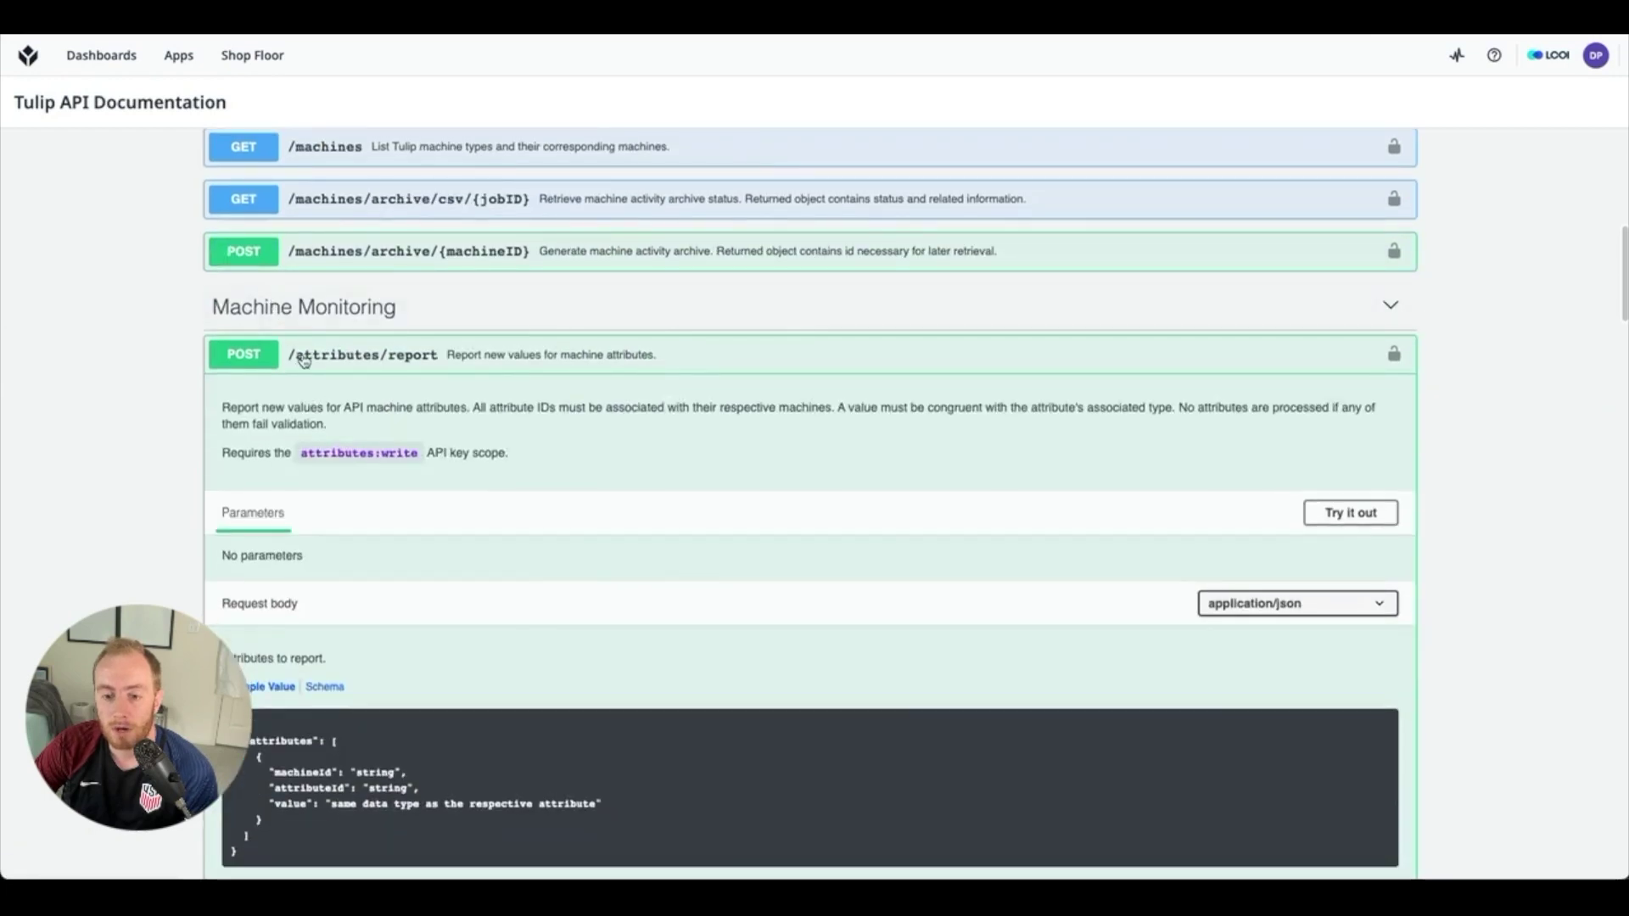
pyautogui.scroll(-1, 407, 360)
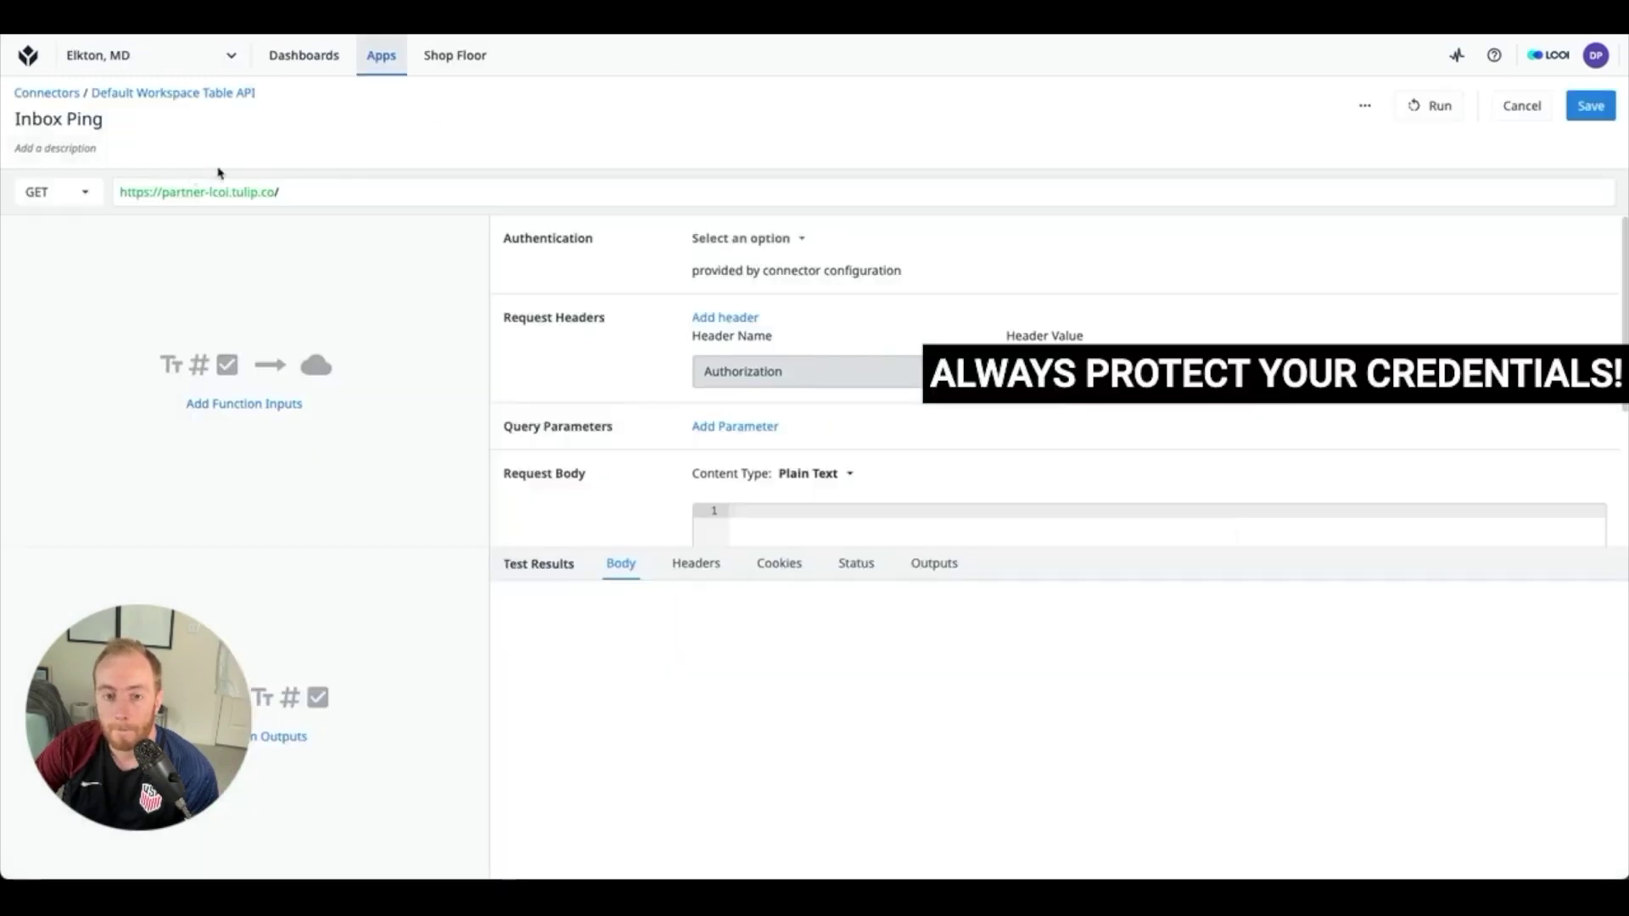
# Step: Set the request to POST, append api/v3/attributes/report to the URL, and add an input
pyautogui.click(58, 190)
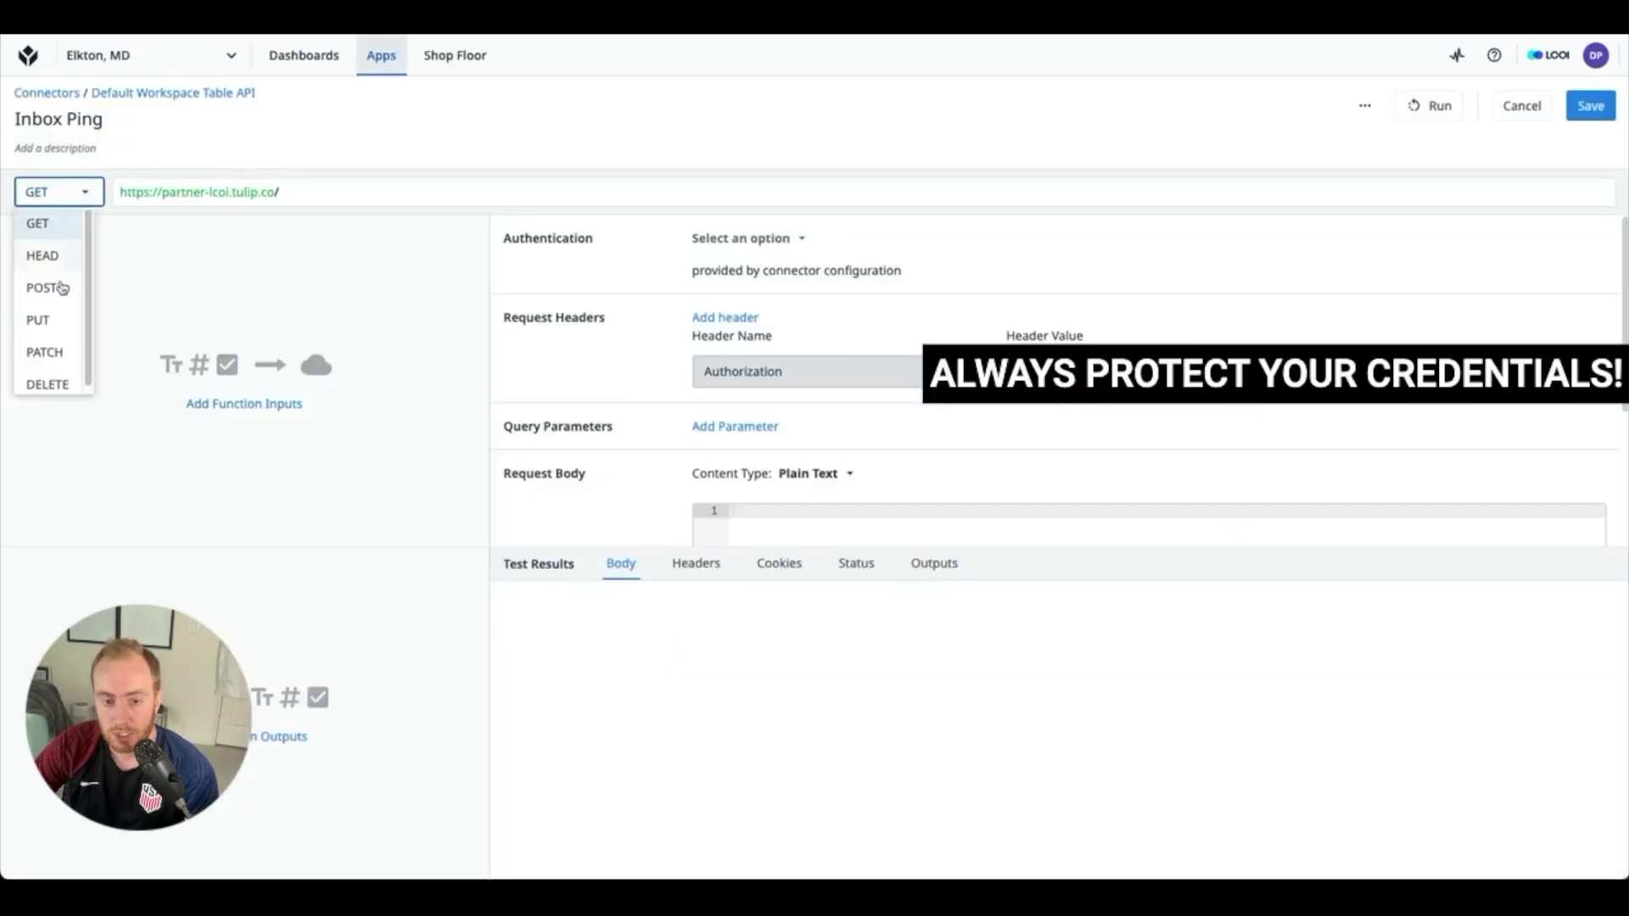
pyautogui.click(58, 287)
pyautogui.click(383, 185)
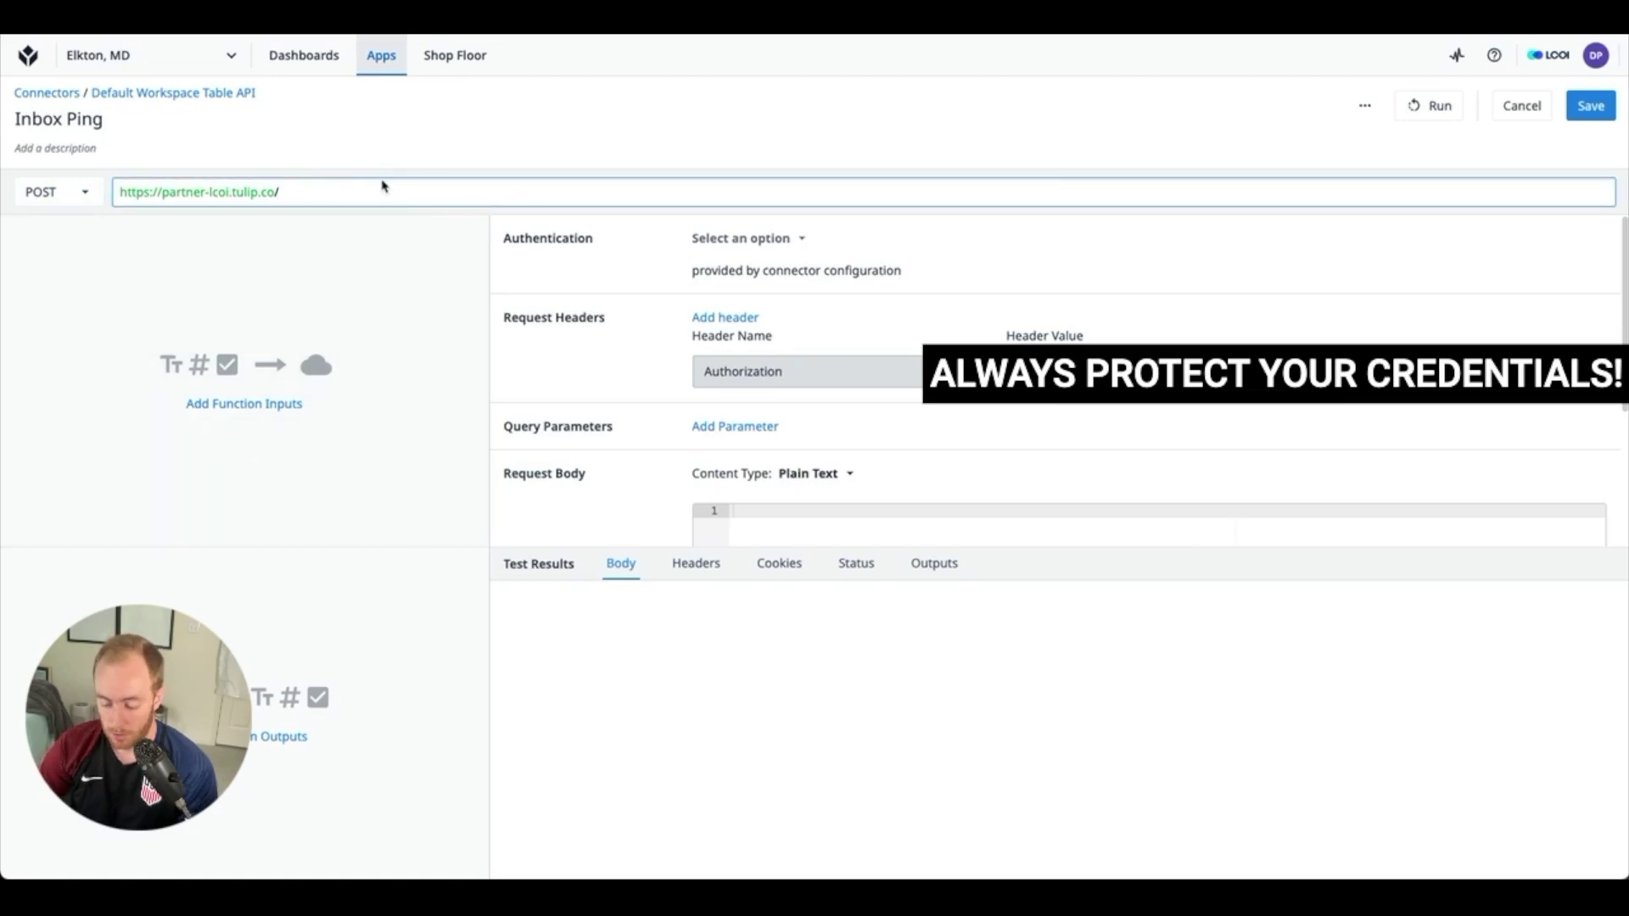
pyautogui.write('api/')
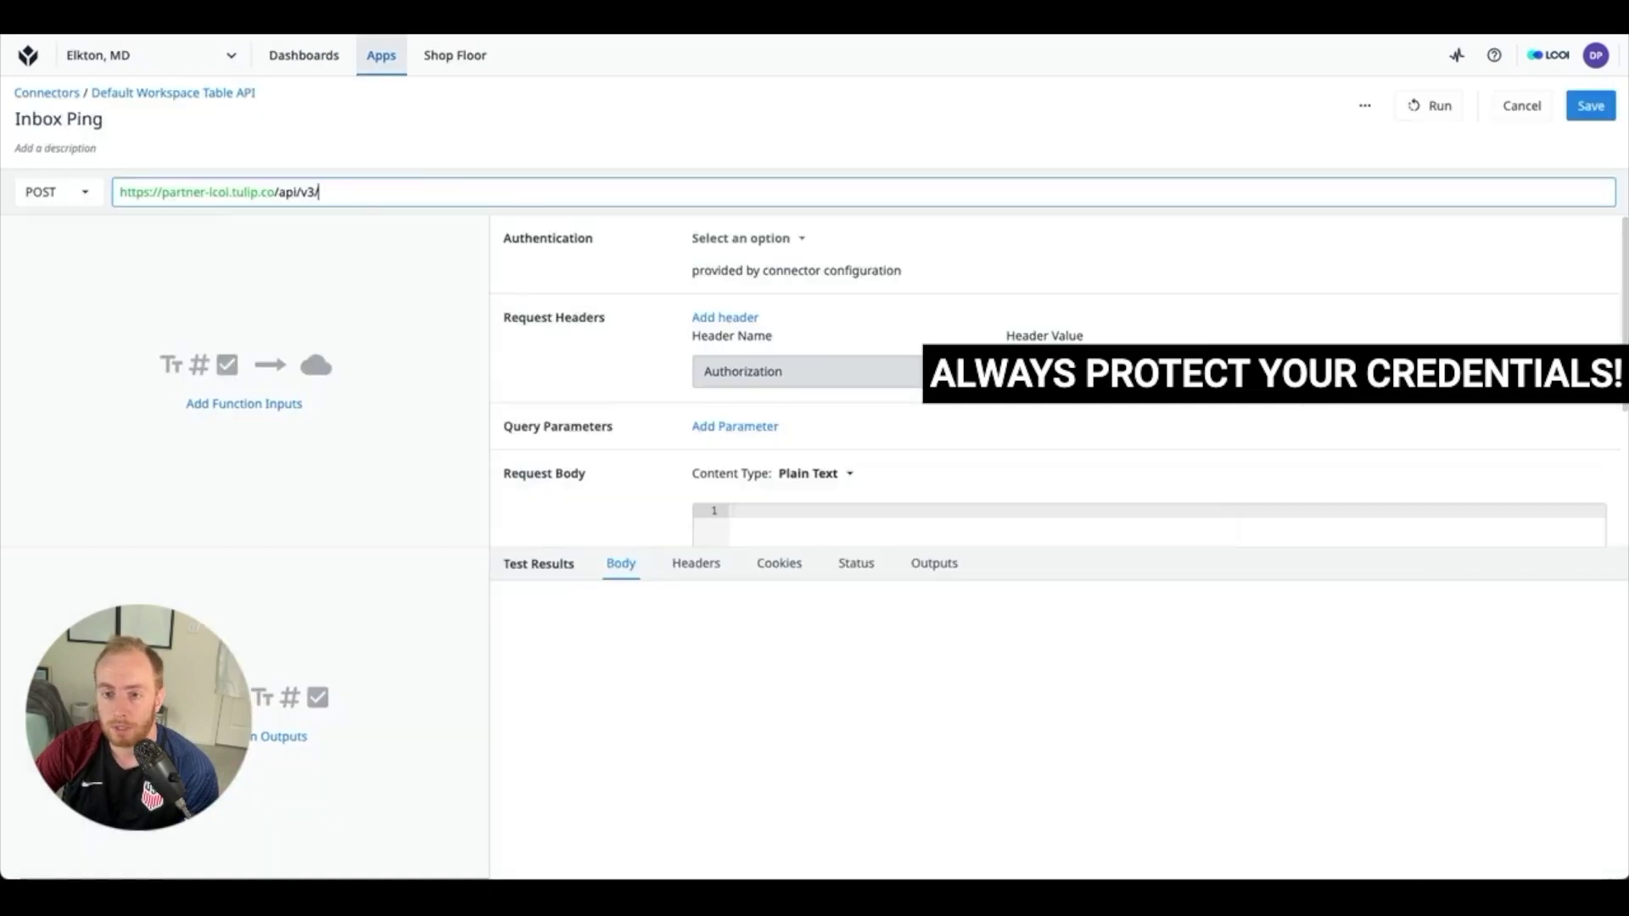
pyautogui.write('v3/att')
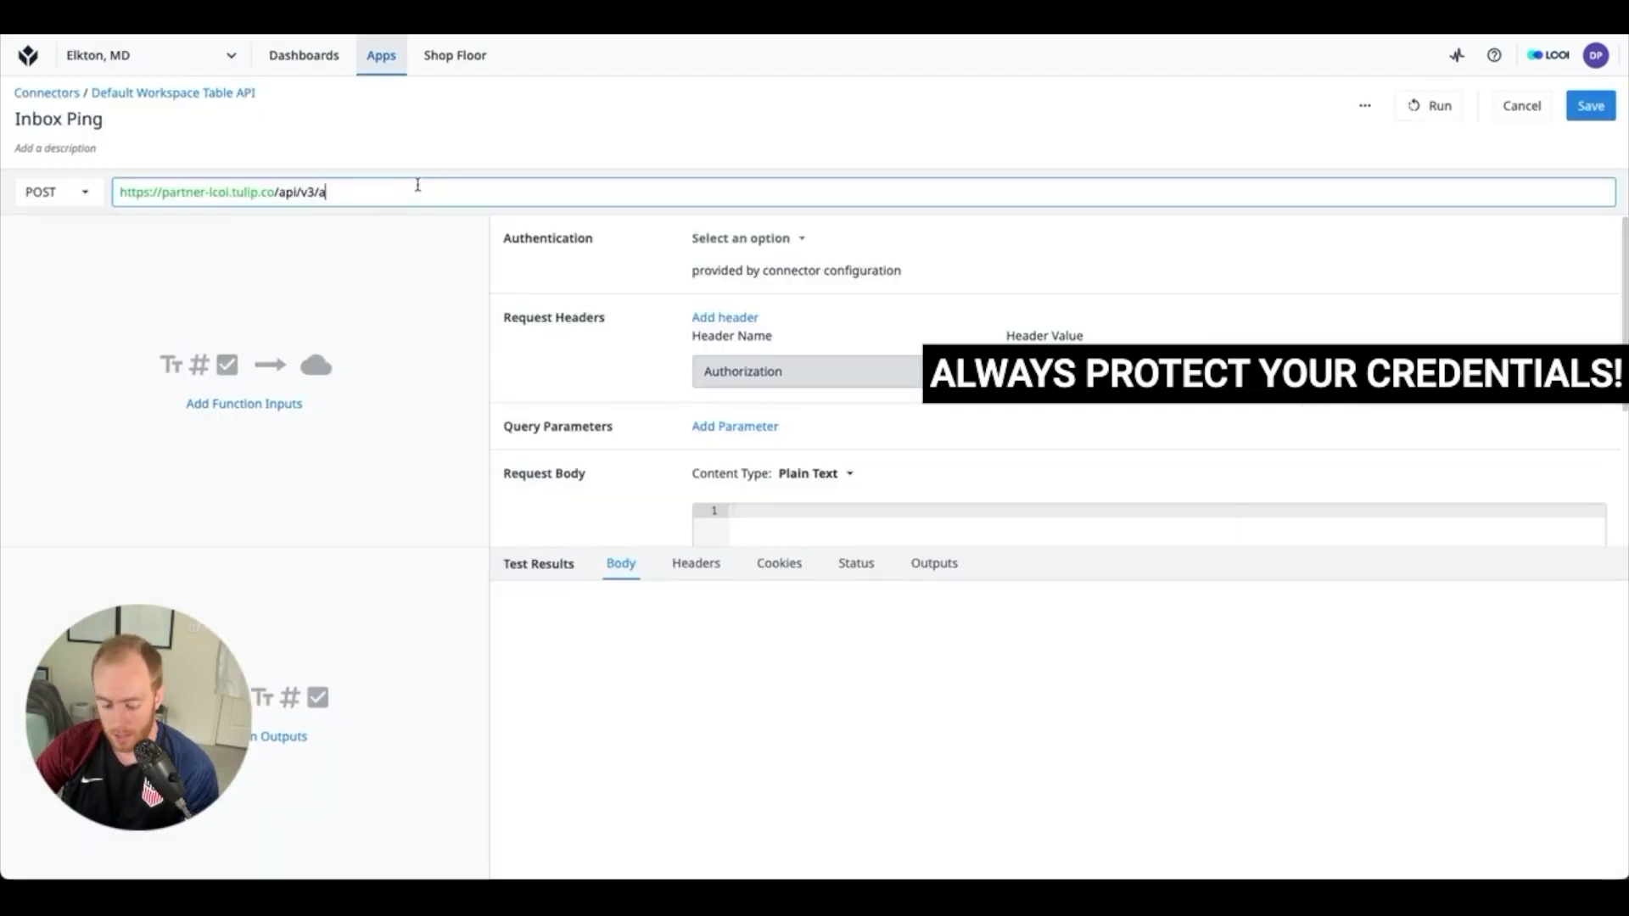
pyautogui.write('ributes/report')
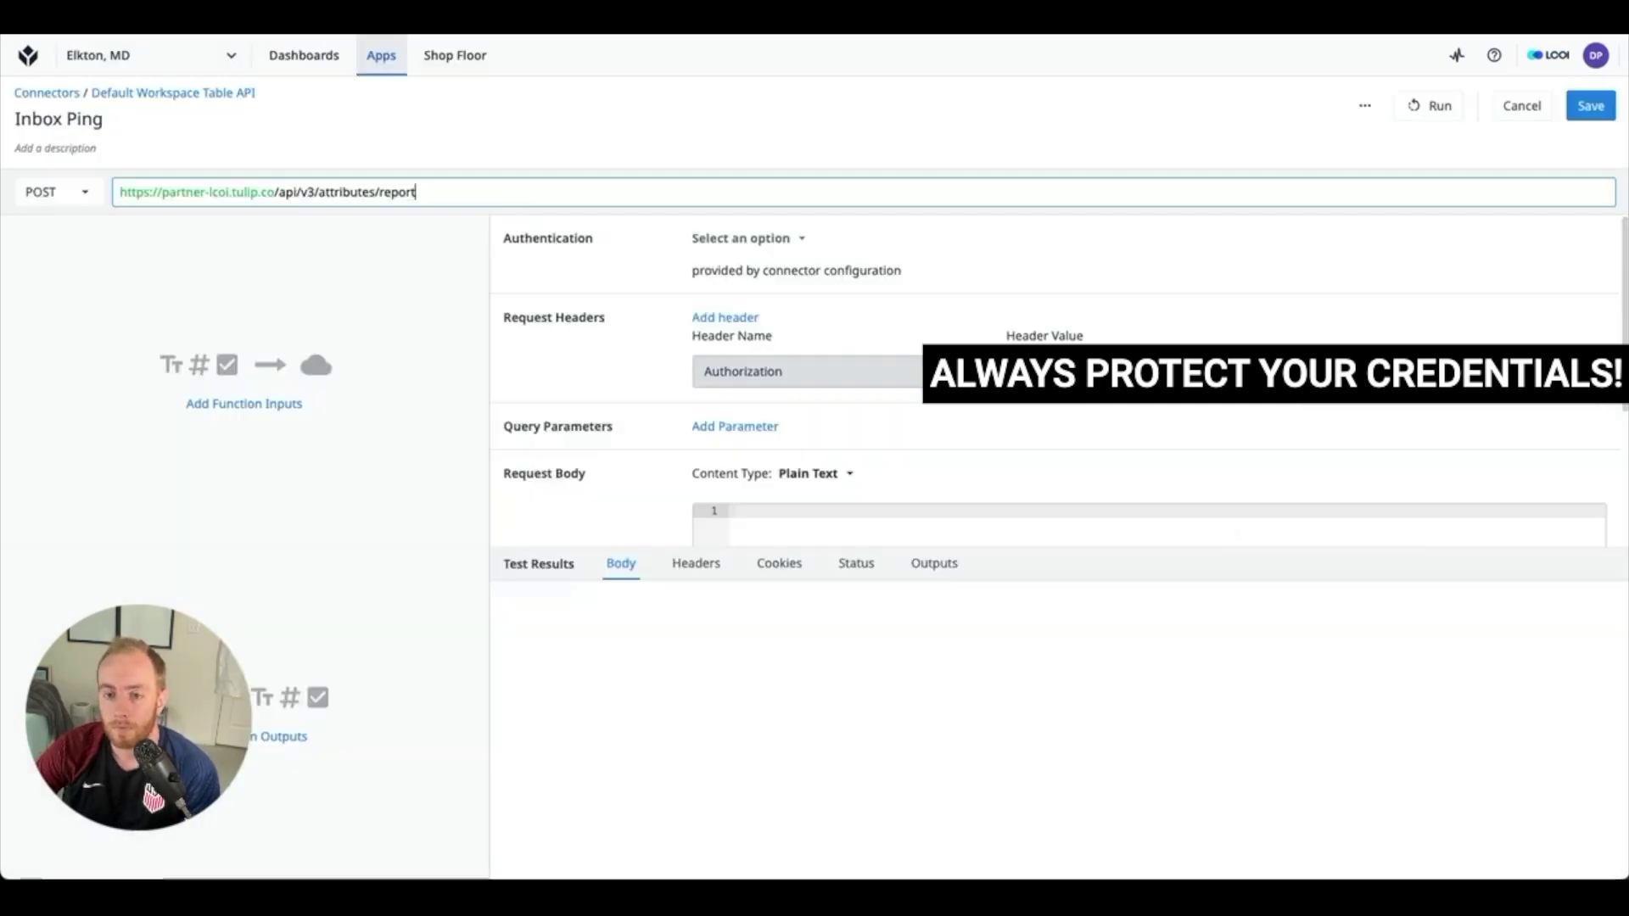
pyautogui.click(273, 408)
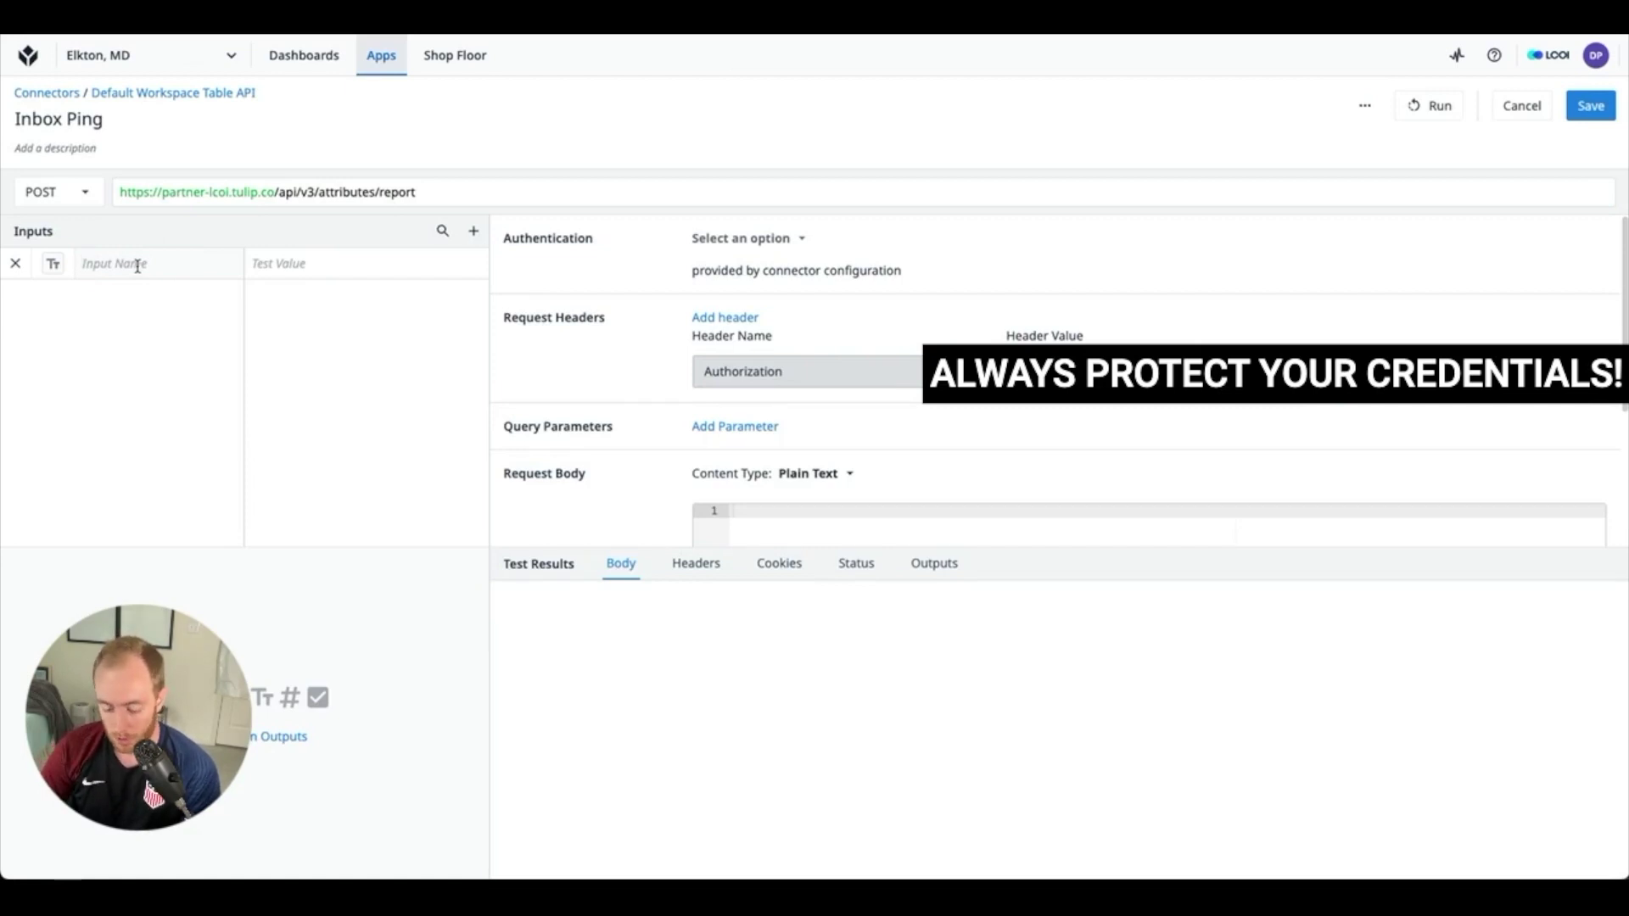
# Step: Make the new input a Datetime named Timestamp with test value Sep/26/2023 00:00
pyautogui.write('Timestamp')
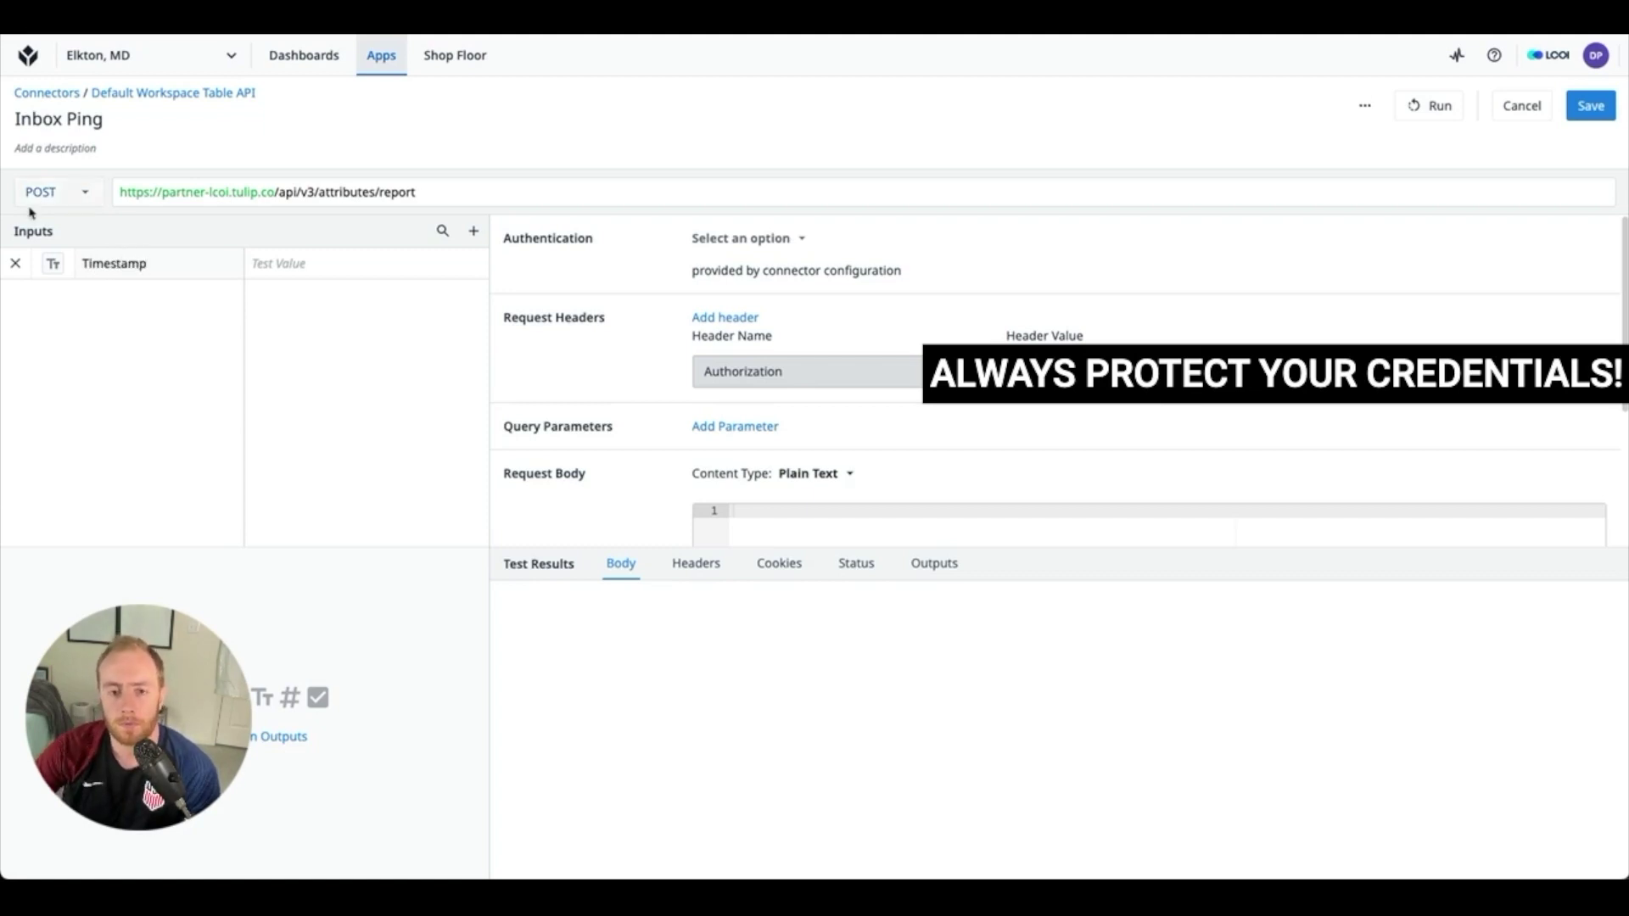
pyautogui.click(53, 263)
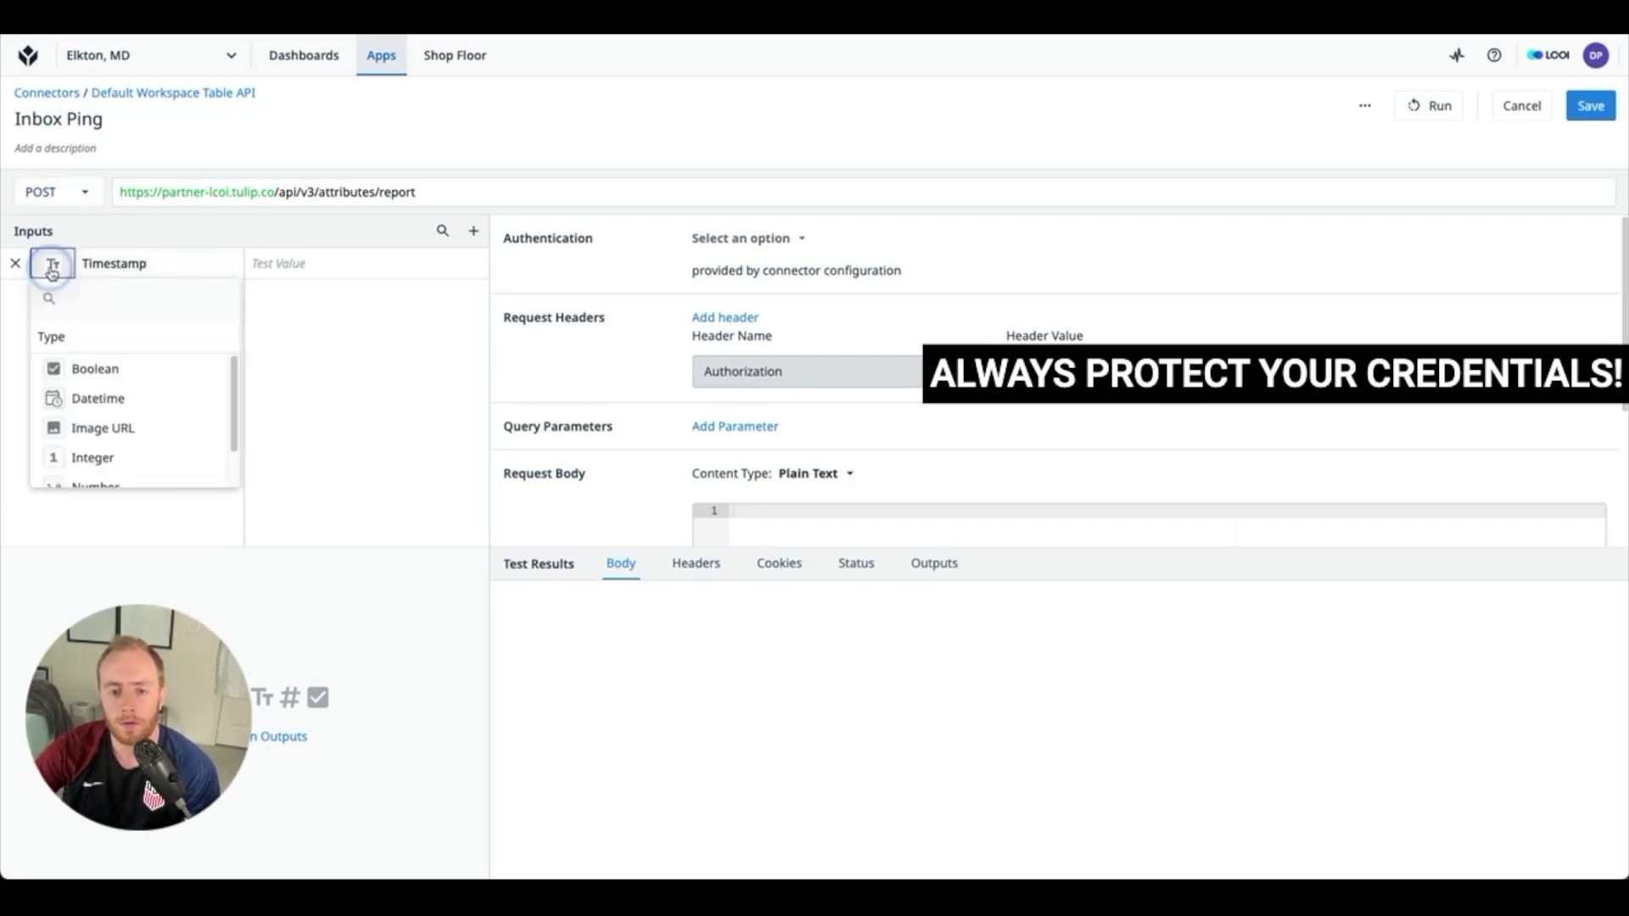
pyautogui.scroll(-1, 149, 386)
pyautogui.scroll(1, 144, 437)
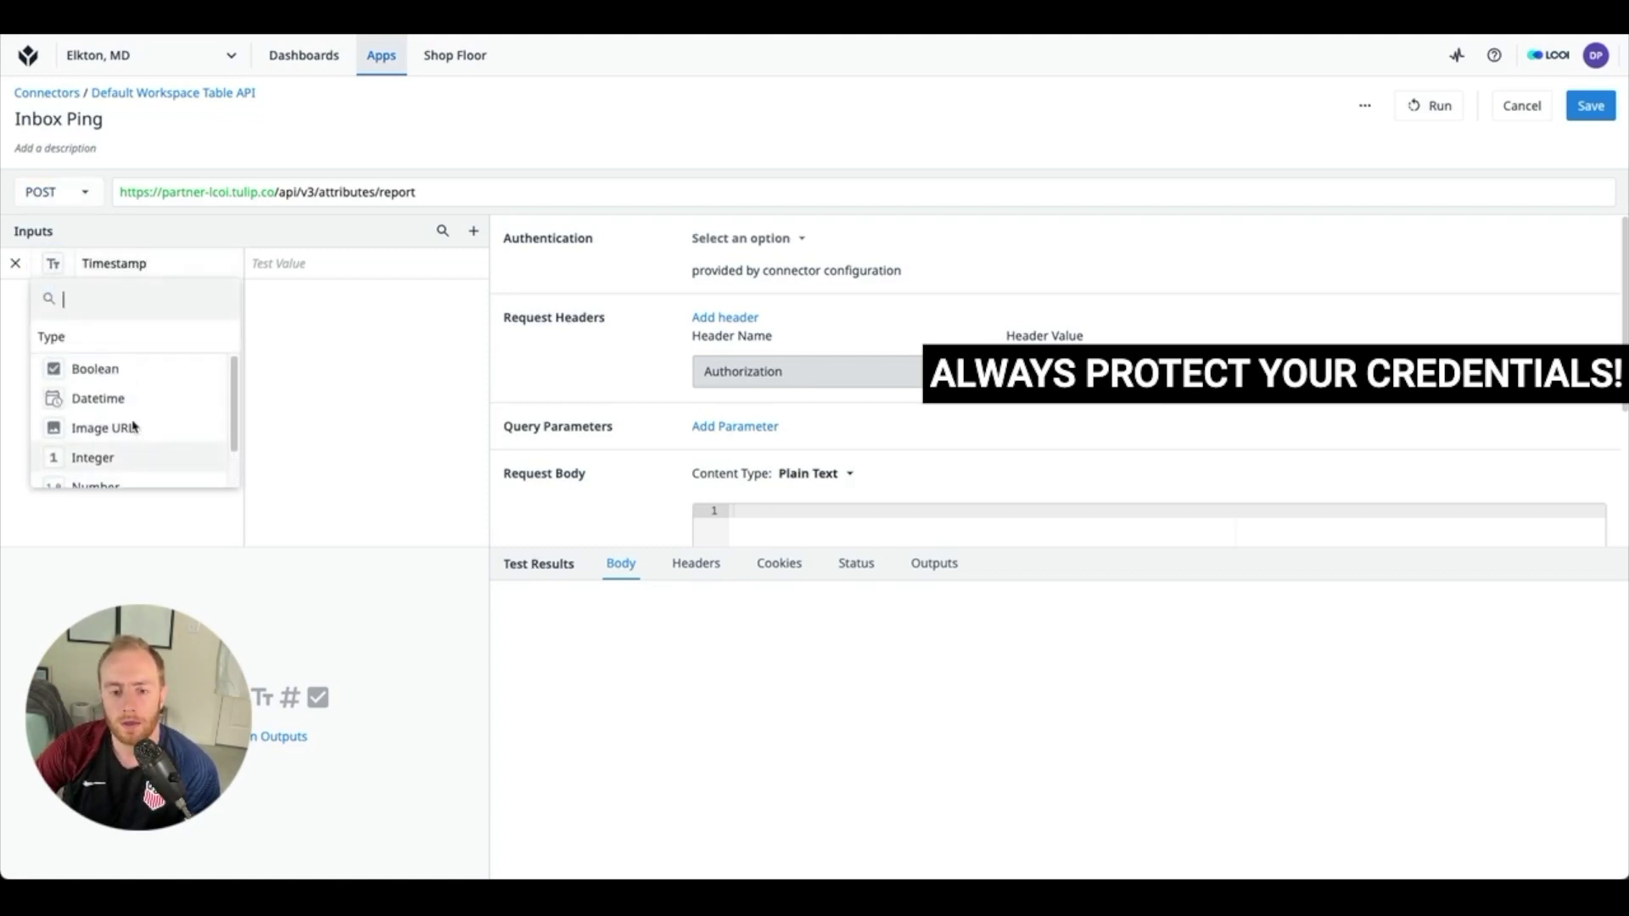
pyautogui.click(111, 399)
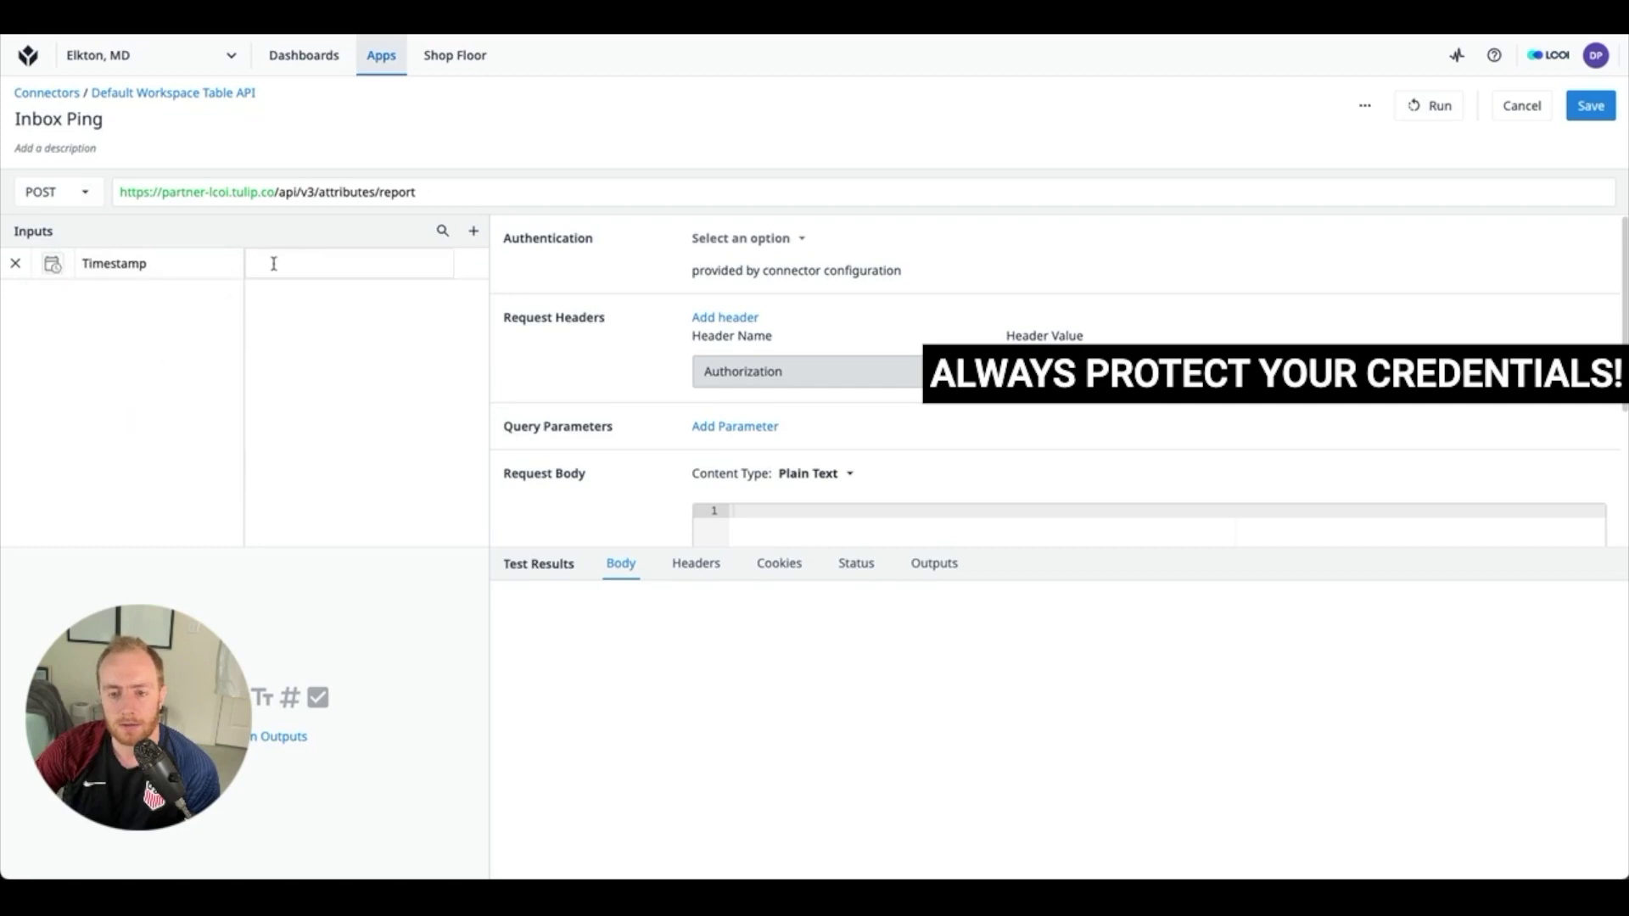
pyautogui.click(314, 262)
pyautogui.click(322, 476)
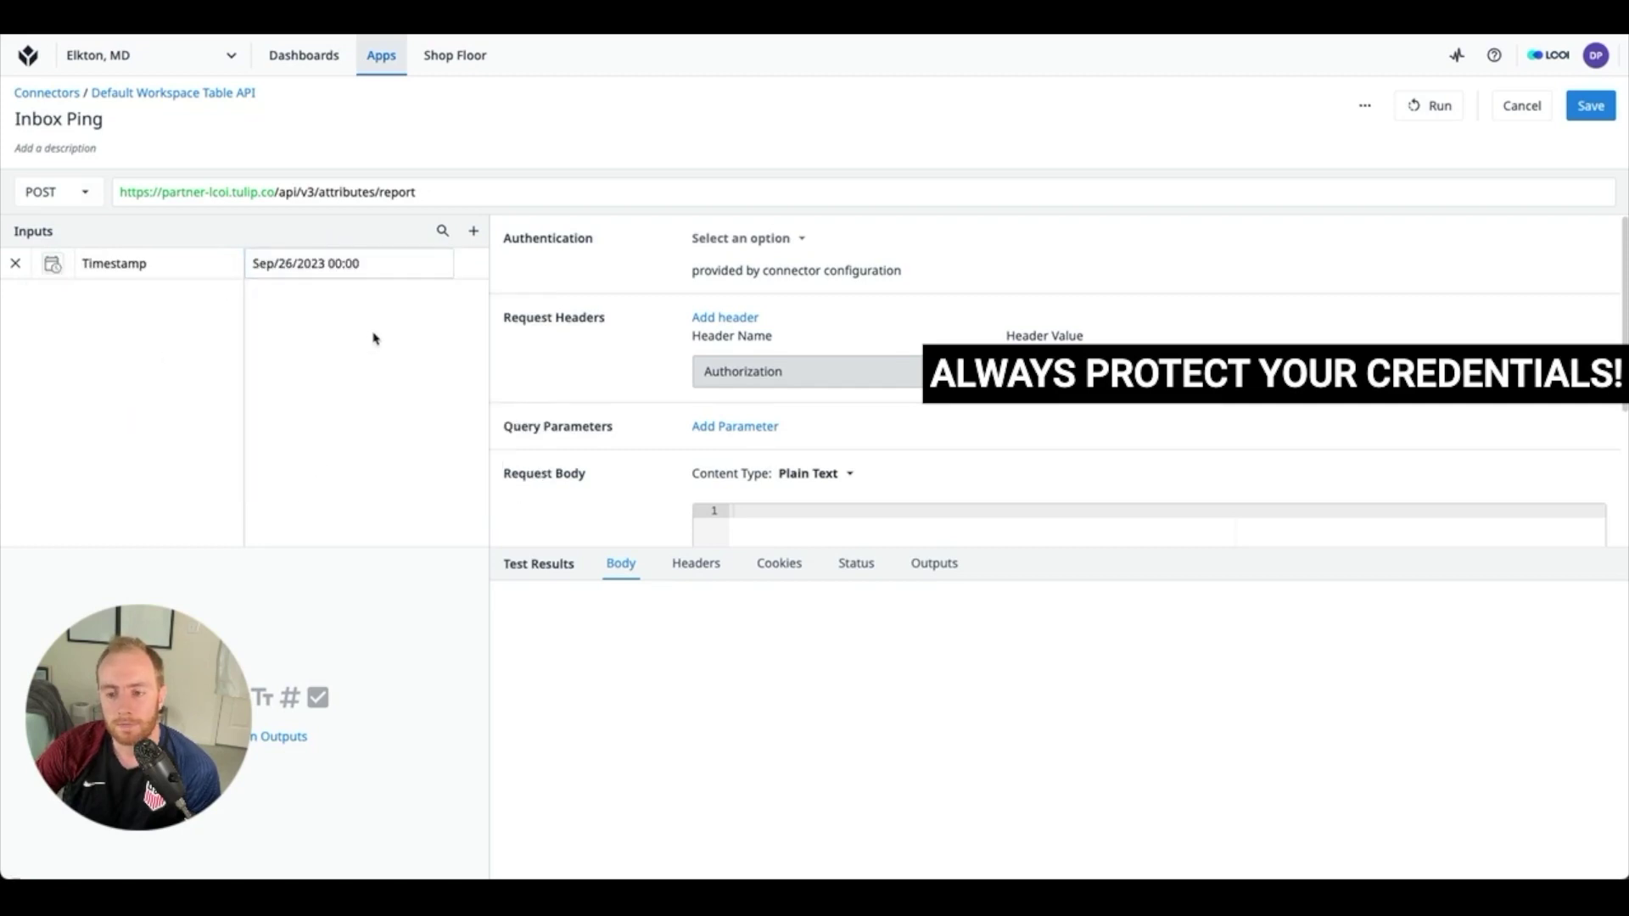
# Step: Select the /attributes/report example request body in the API documentation
pyautogui.scroll(-3, 1059, 349)
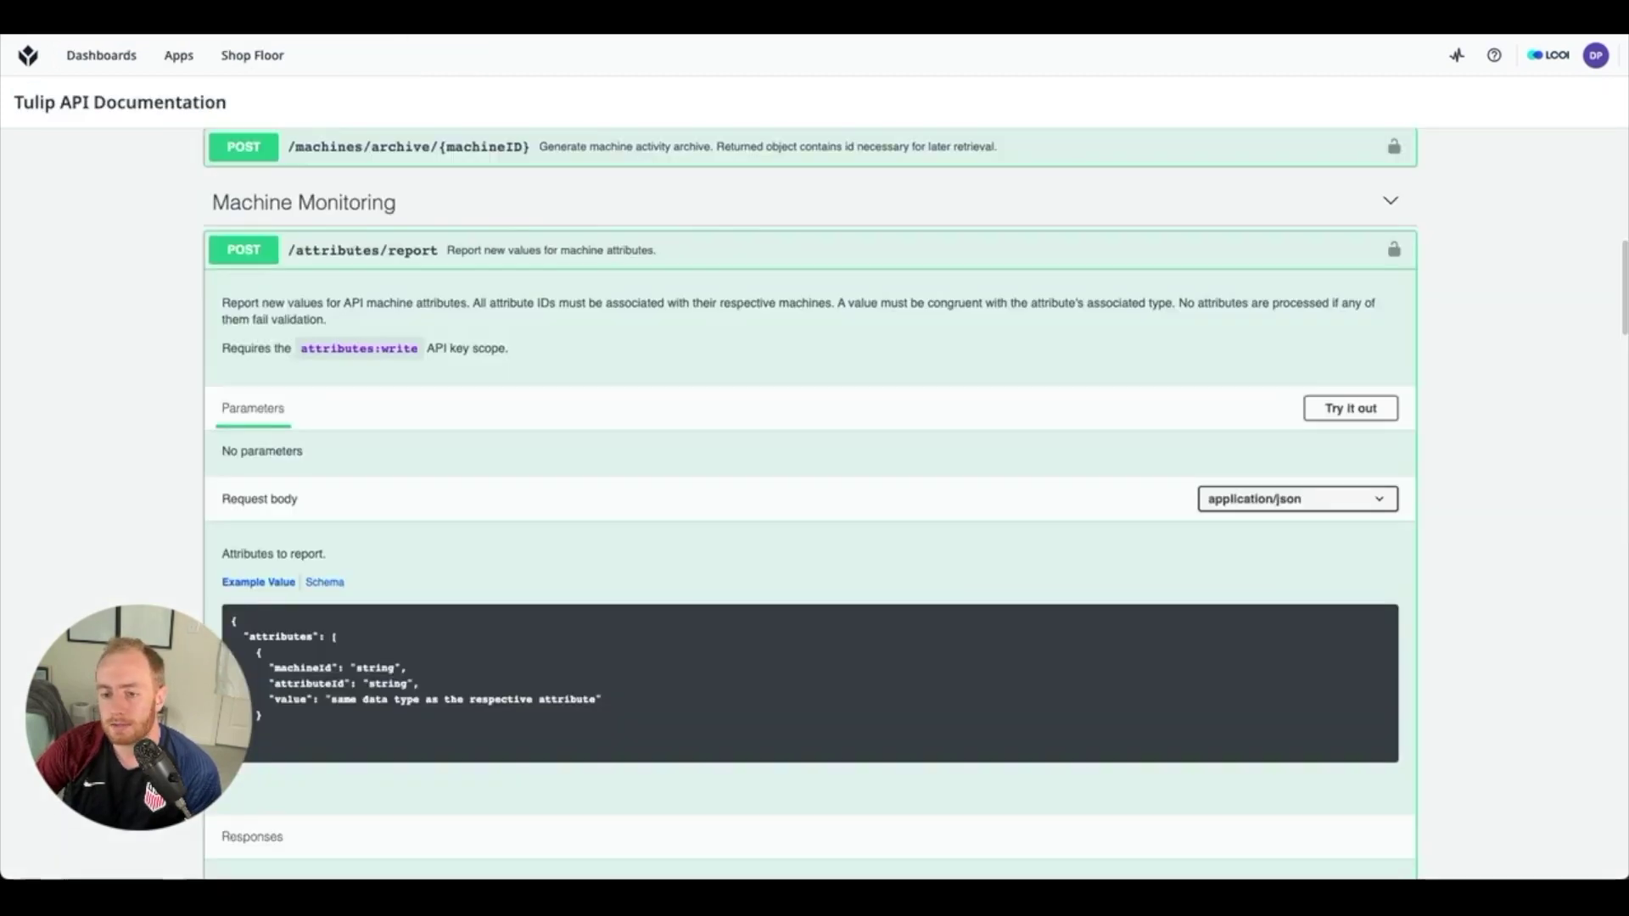
pyautogui.scroll(-2, 410, 469)
pyautogui.moveTo(258, 650); pyautogui.dragTo(229, 516)
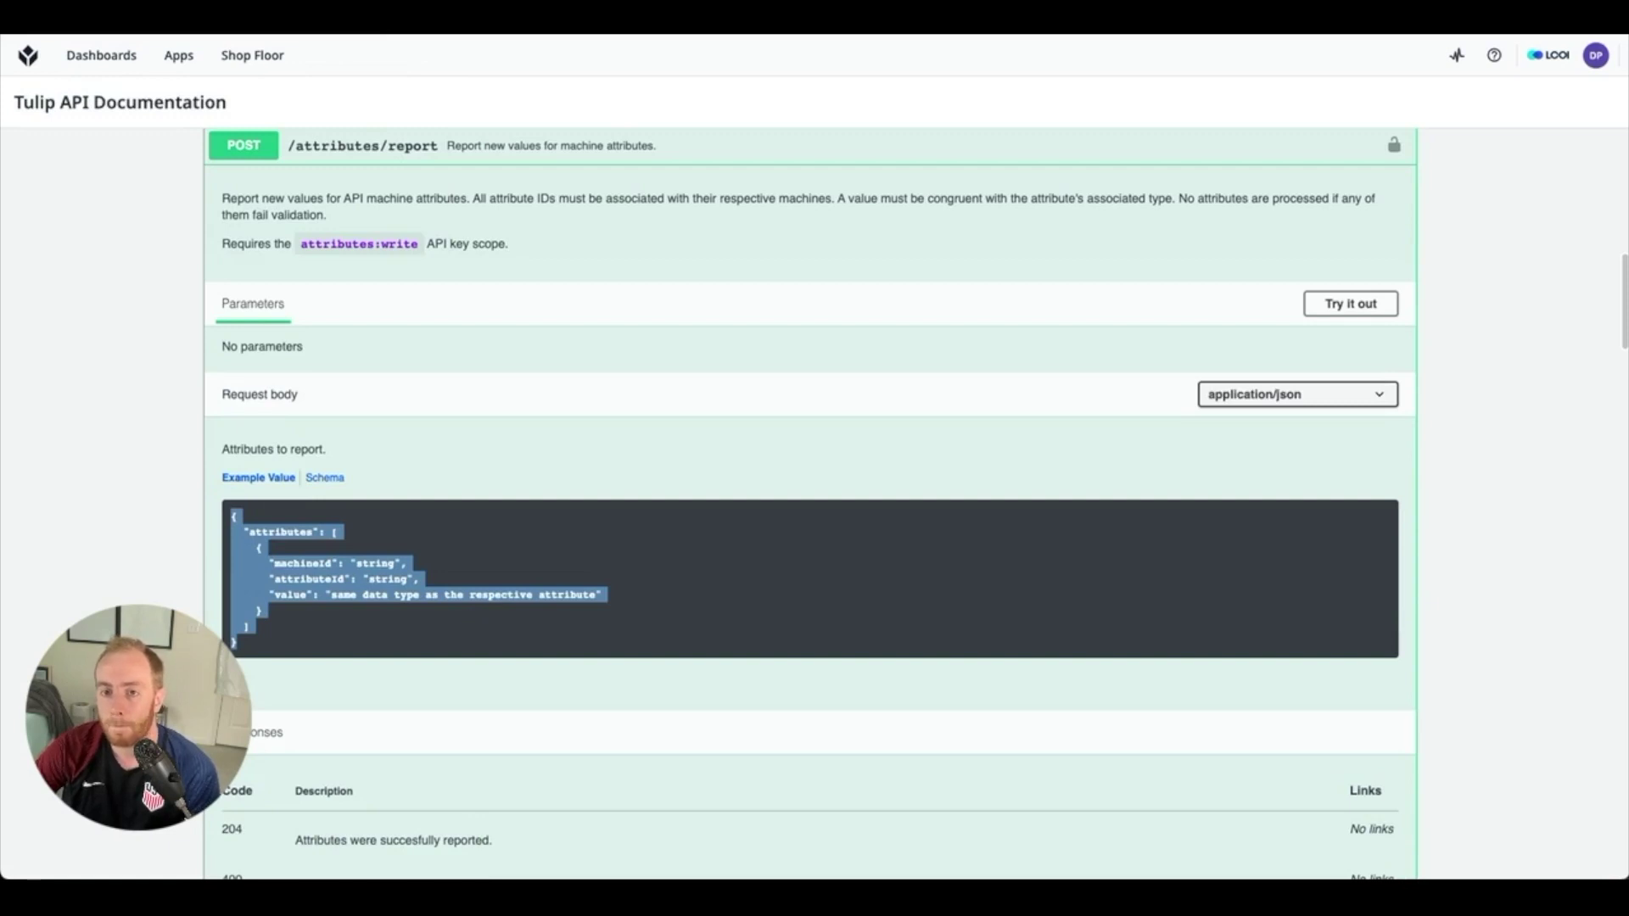
pyautogui.click(594, 17)
# Step: Copy the example attributes JSON from the API docs into Inbox Ping's request body
pyautogui.click(356, 17)
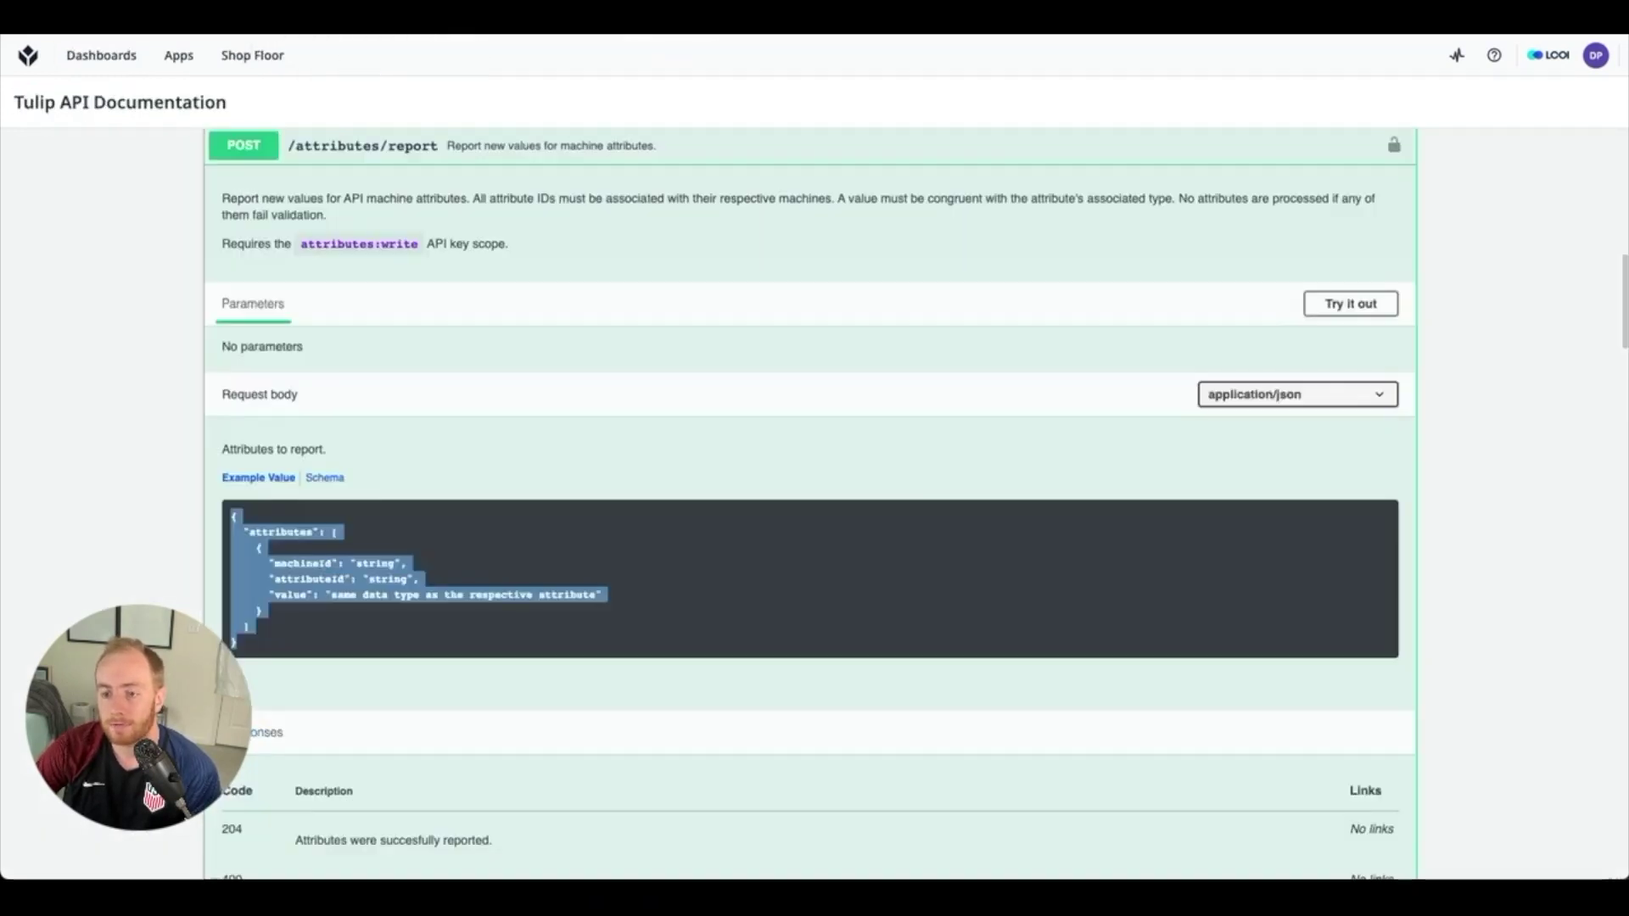
pyautogui.click(375, 607)
pyautogui.moveTo(248, 647); pyautogui.dragTo(231, 515)
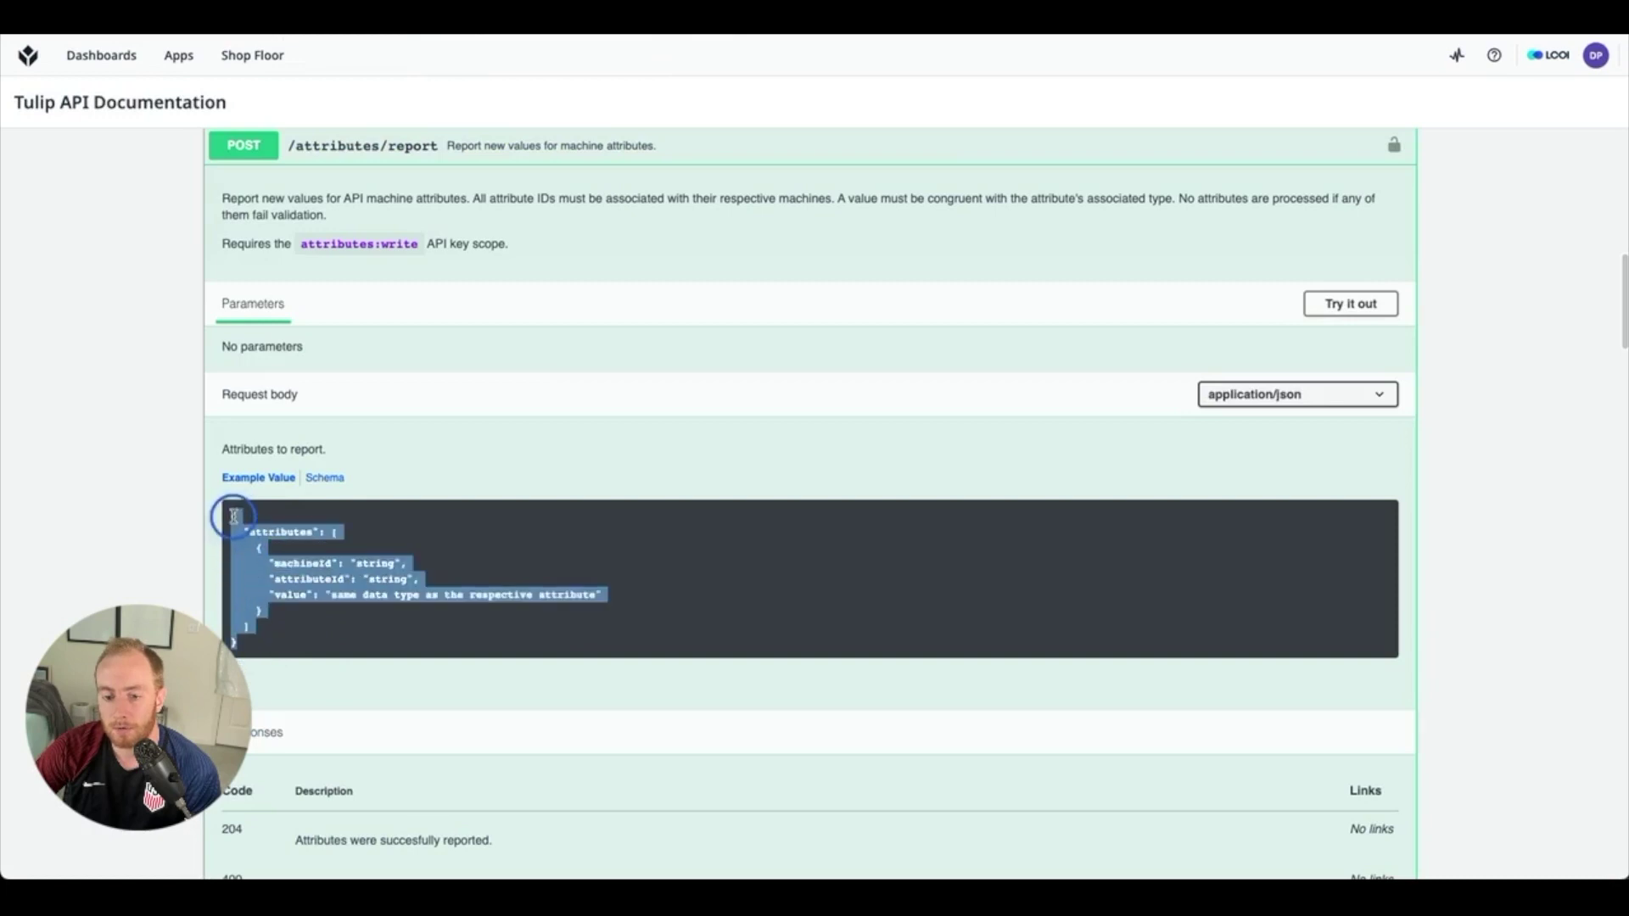
pyautogui.click(594, 17)
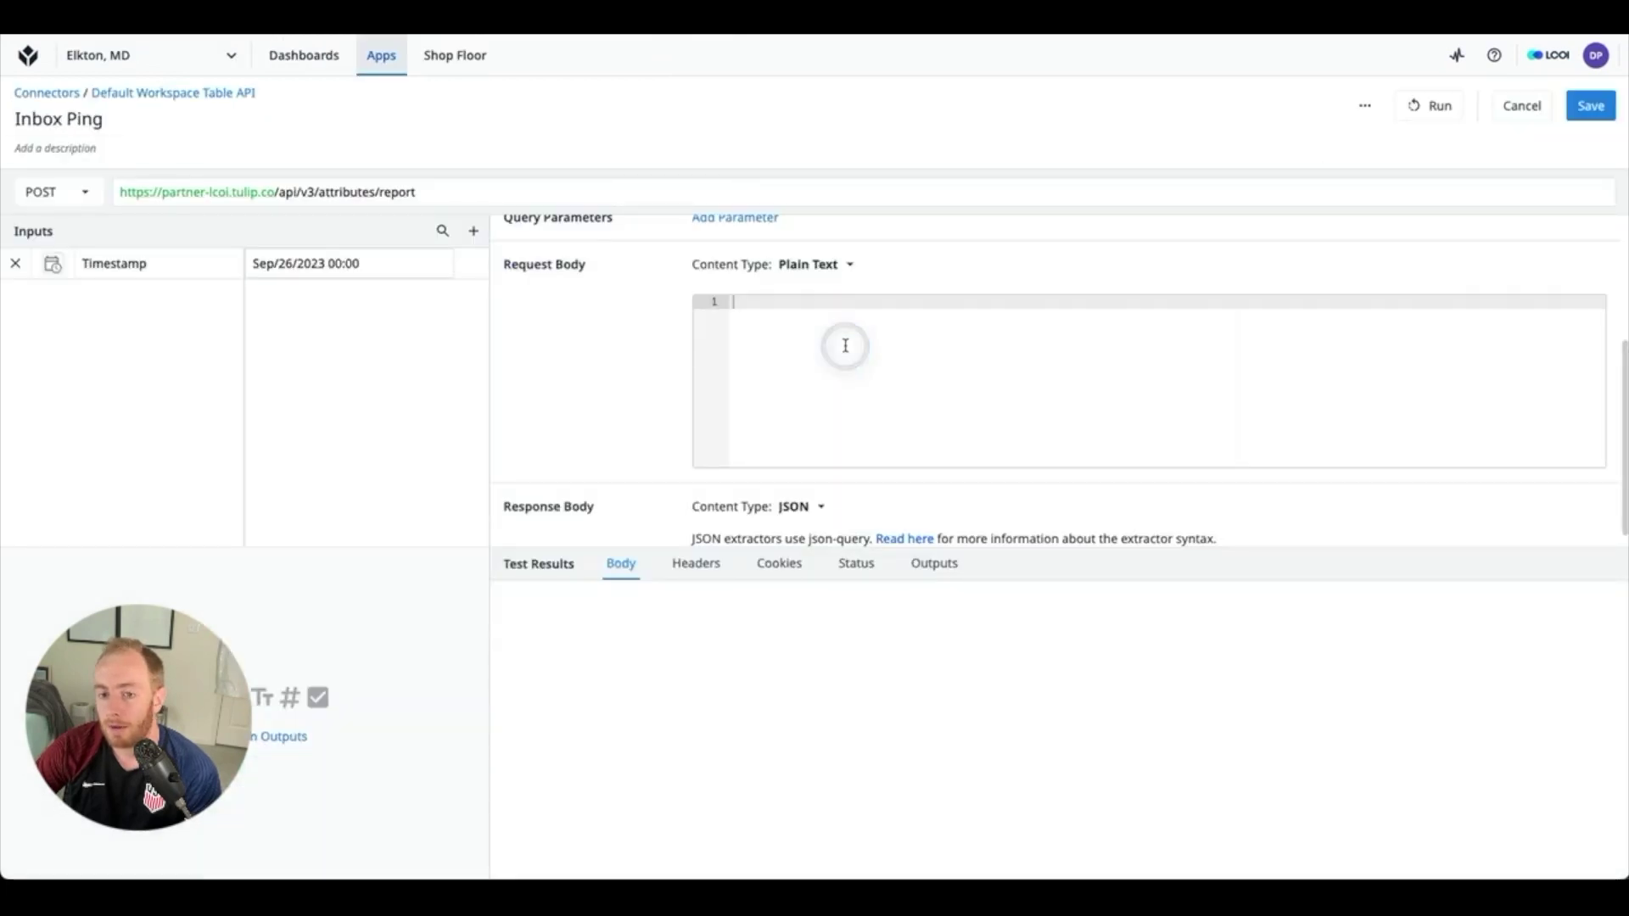
pyautogui.hotkey('ctrl', 'v')
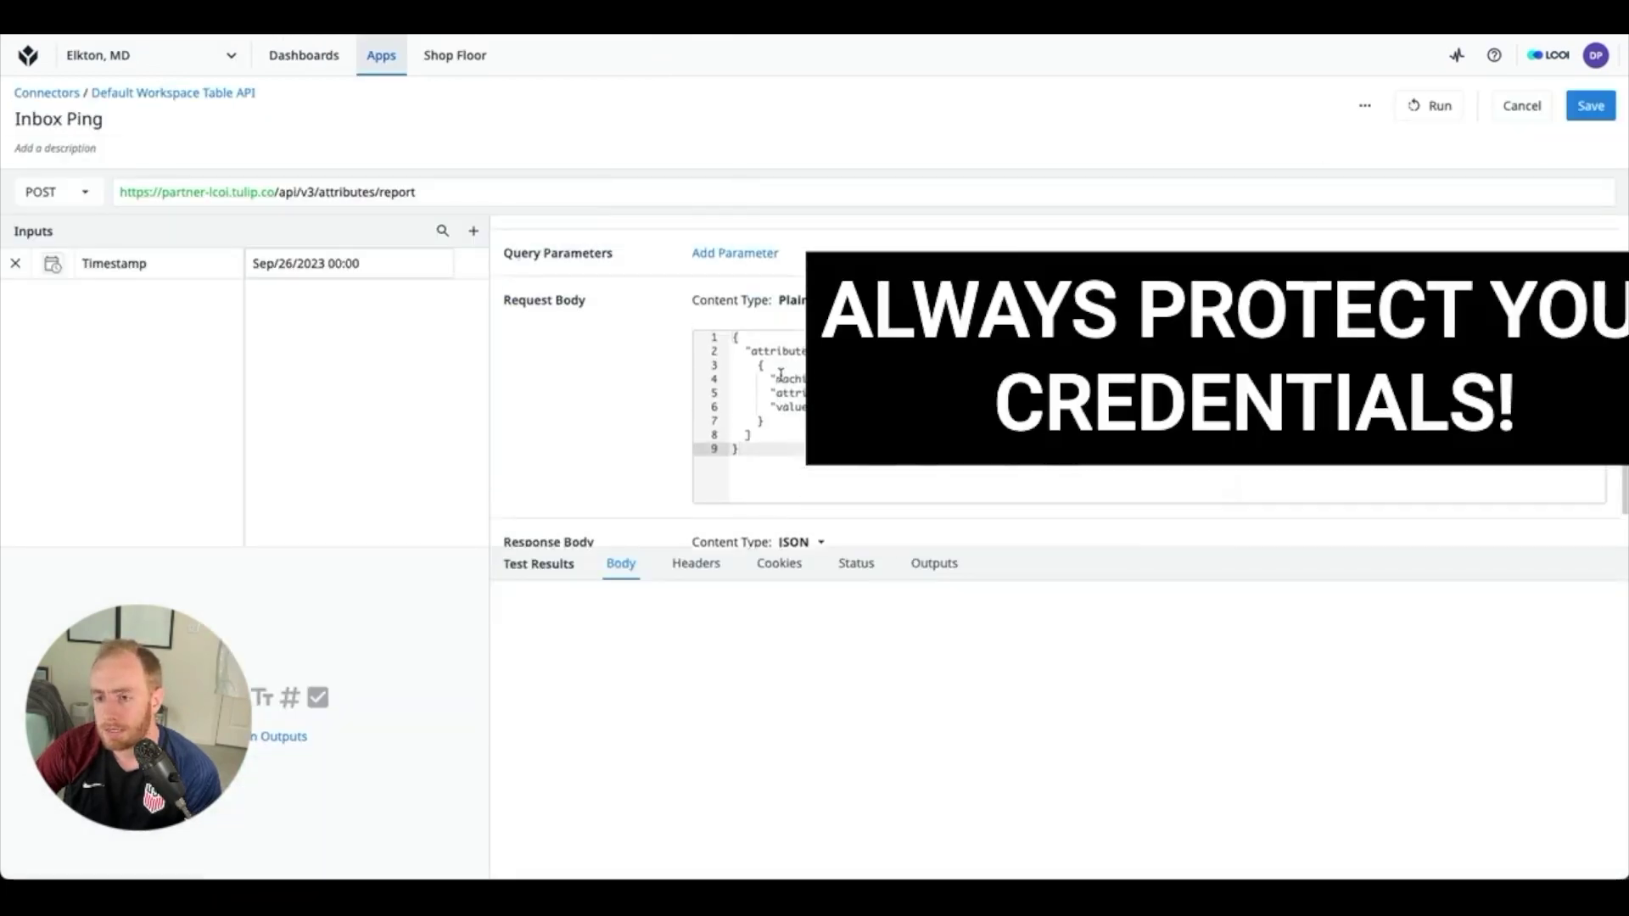
# Step: Review the pasted body's machineId placeholder, then bring up the Inbox Hook Machine page
pyautogui.scroll(3, 846, 345)
pyautogui.scroll(-1, 868, 305)
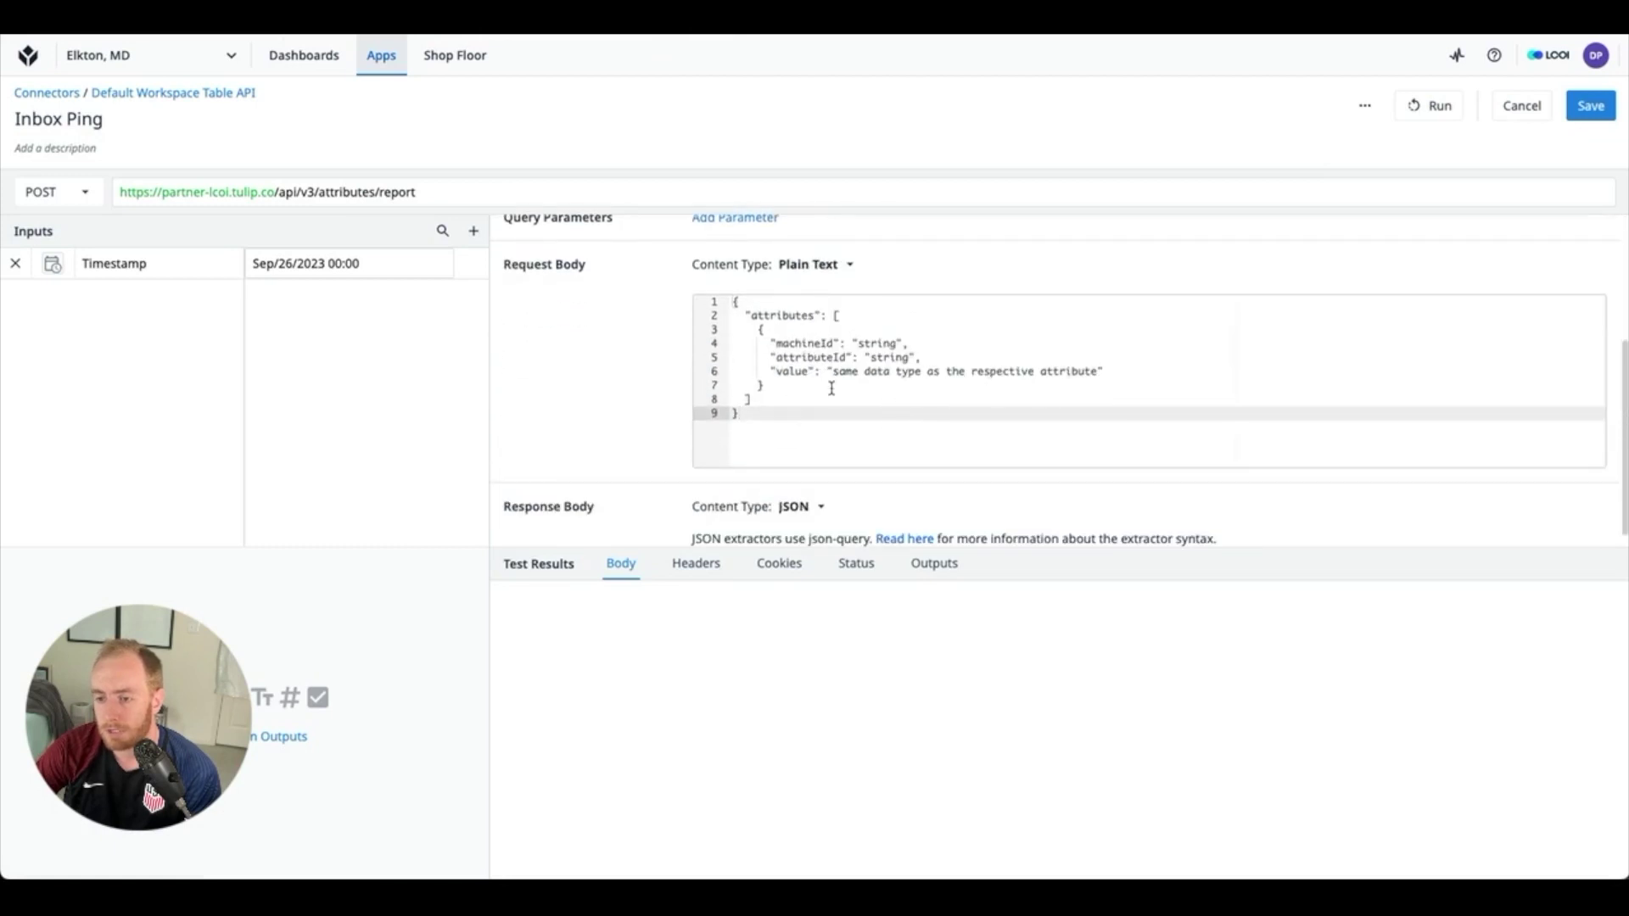
pyautogui.scroll(-1, 831, 388)
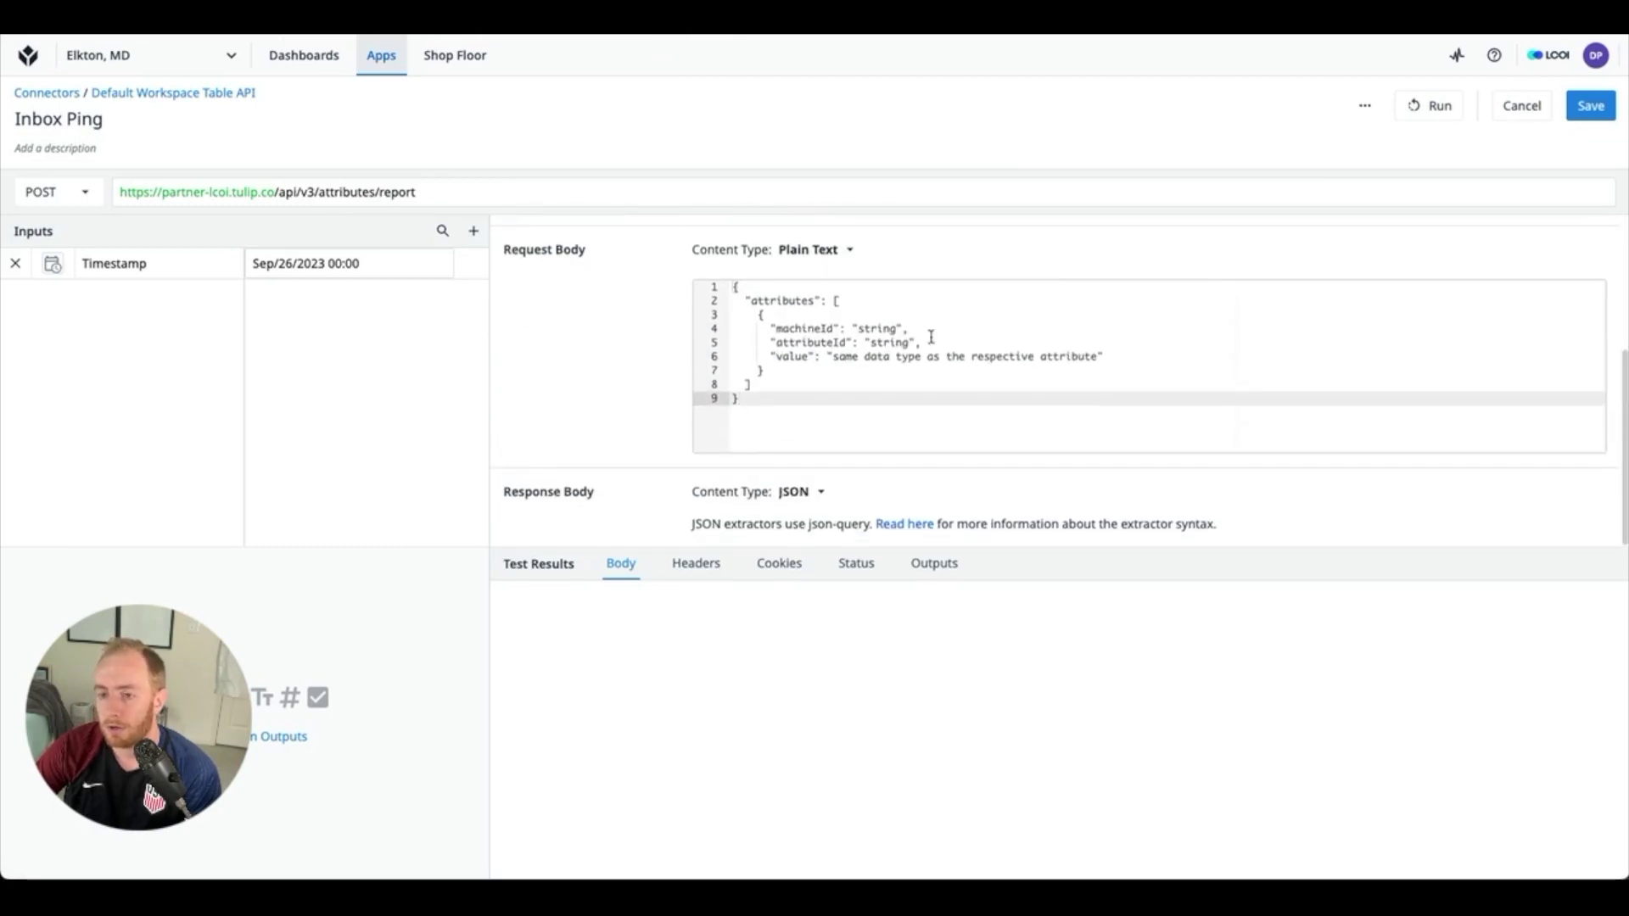
pyautogui.hotkey('ctrl', 'Tab')
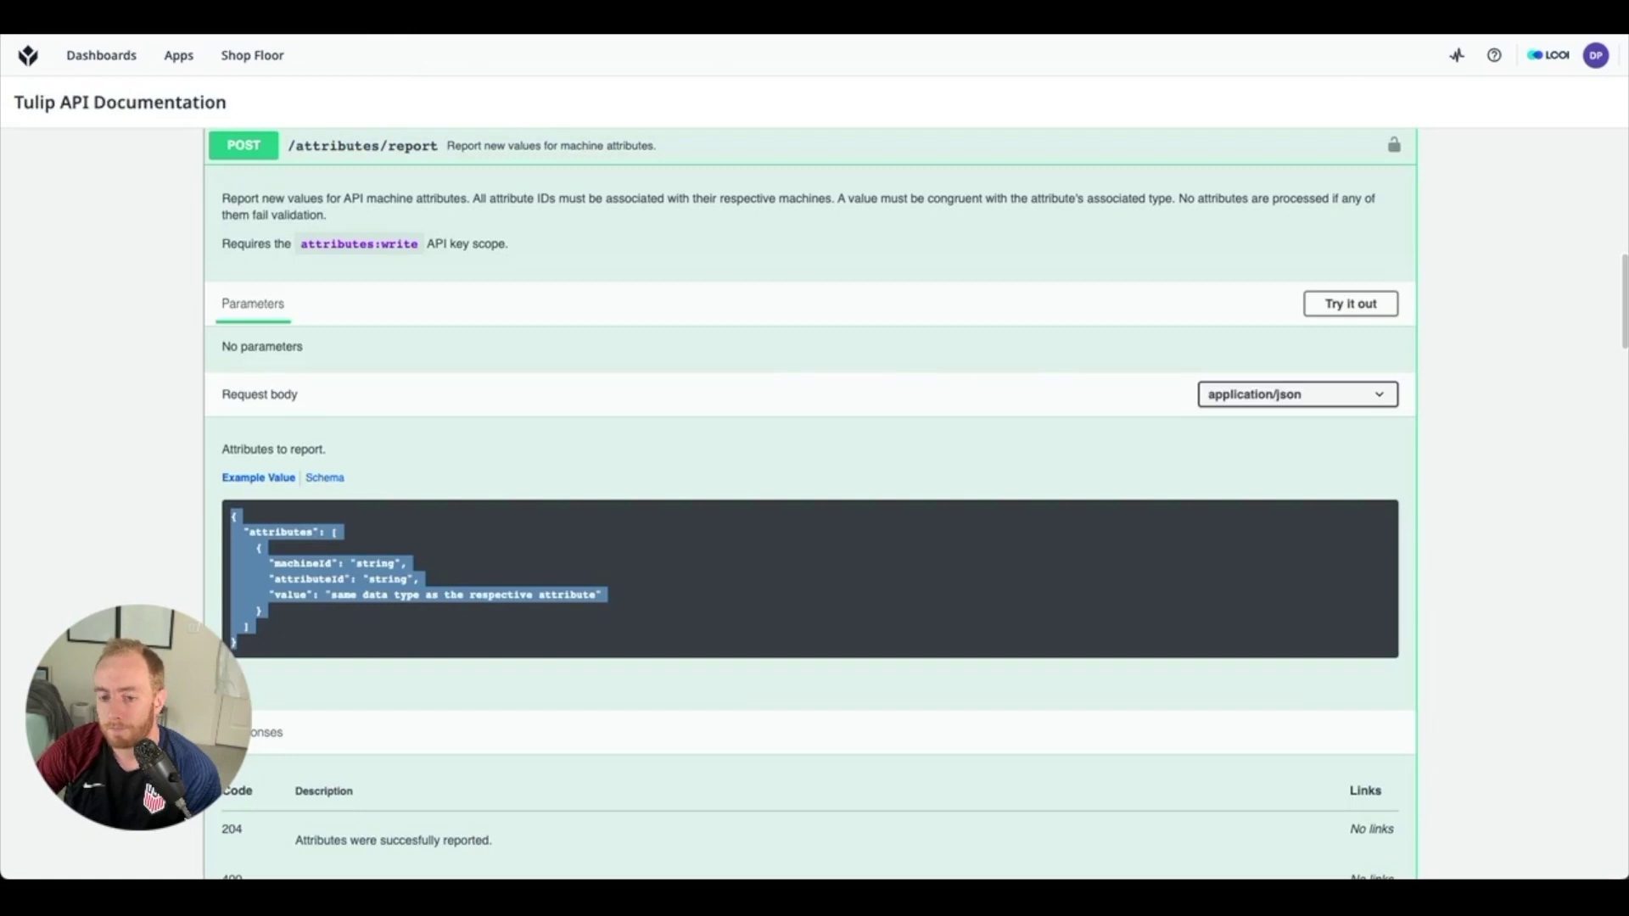
pyautogui.hotkey('ctrl', 'Tab')
pyautogui.doubleClick(880, 331)
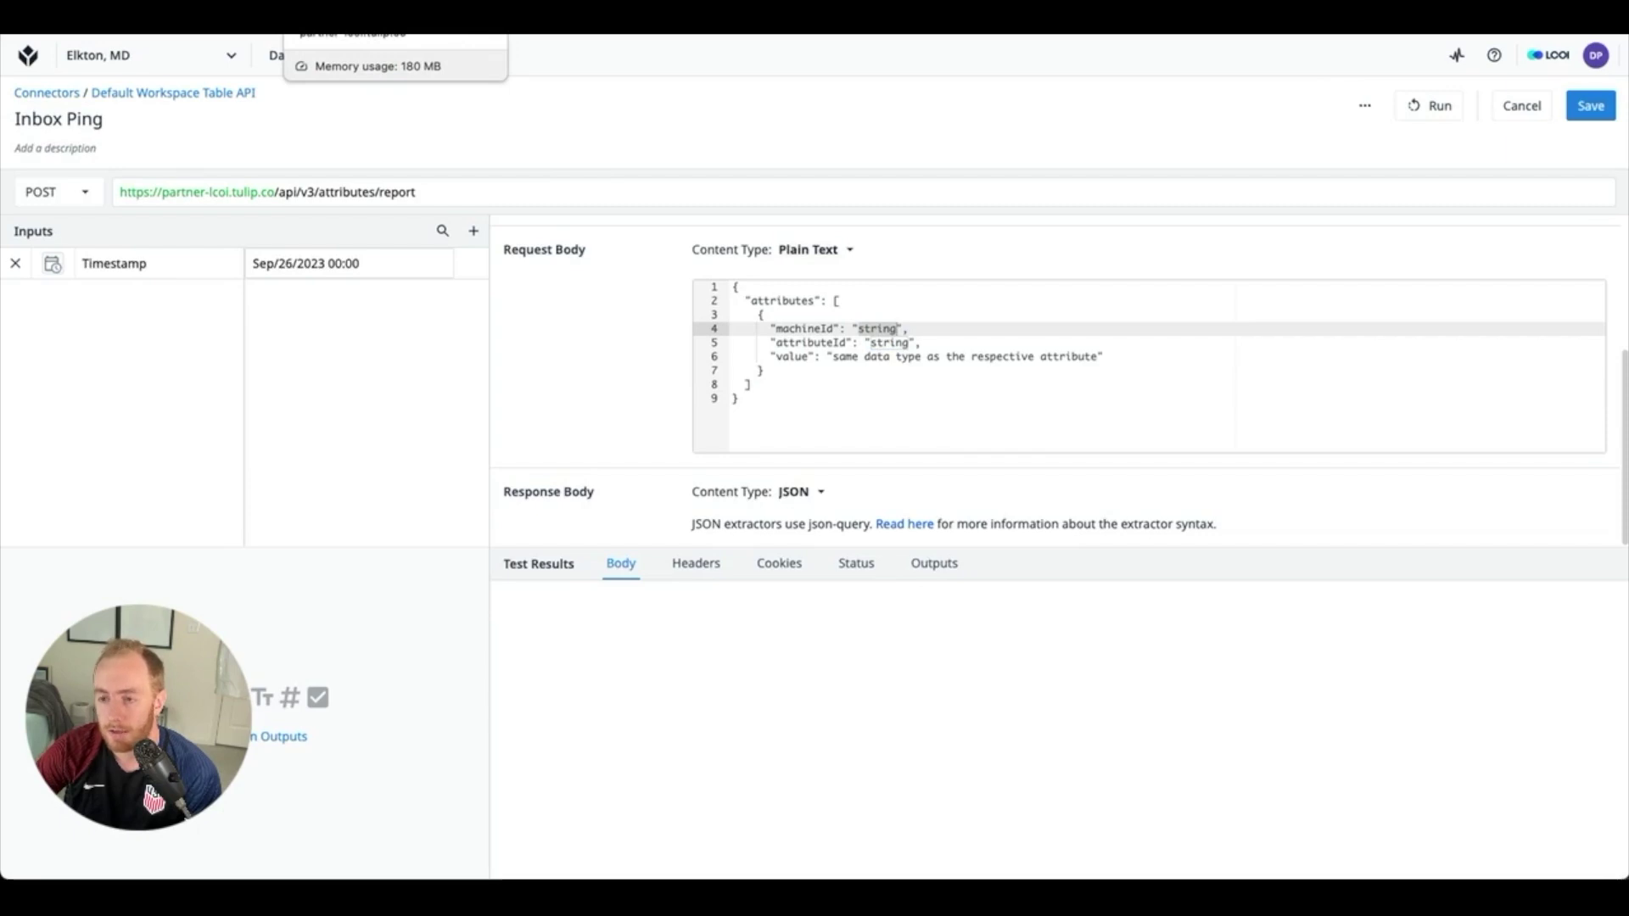
pyautogui.click(395, 21)
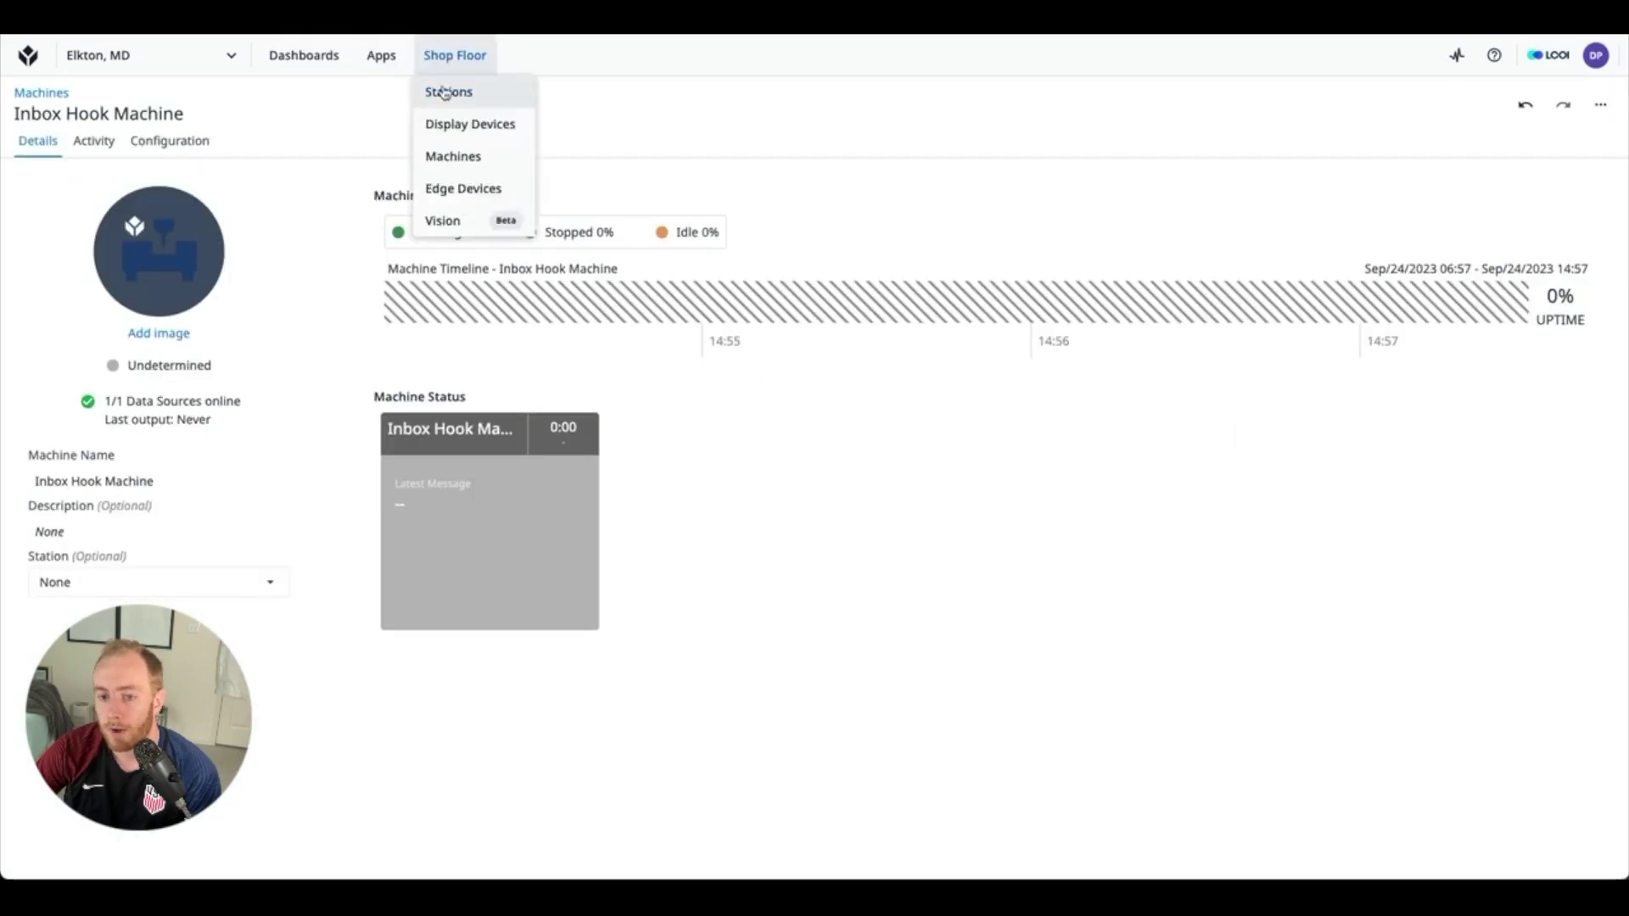
# Step: Replace the placeholder IDs with the machine's real machineId and attributeId, on separate lines
pyautogui.click(154, 146)
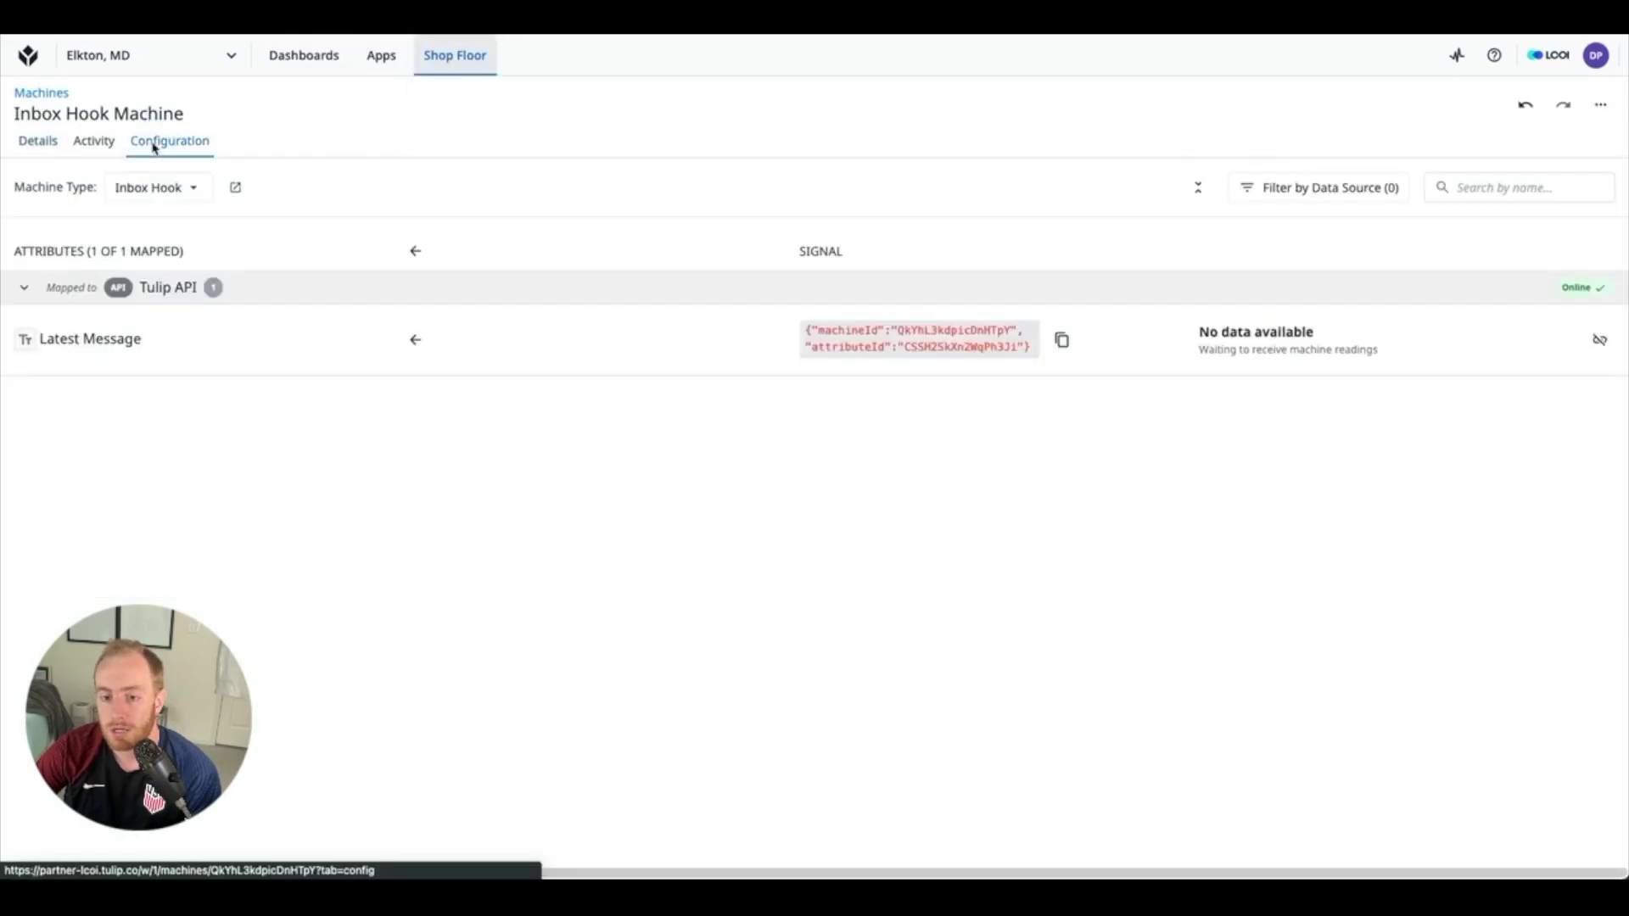
pyautogui.click(820, 333)
pyautogui.moveTo(822, 335); pyautogui.dragTo(1028, 357)
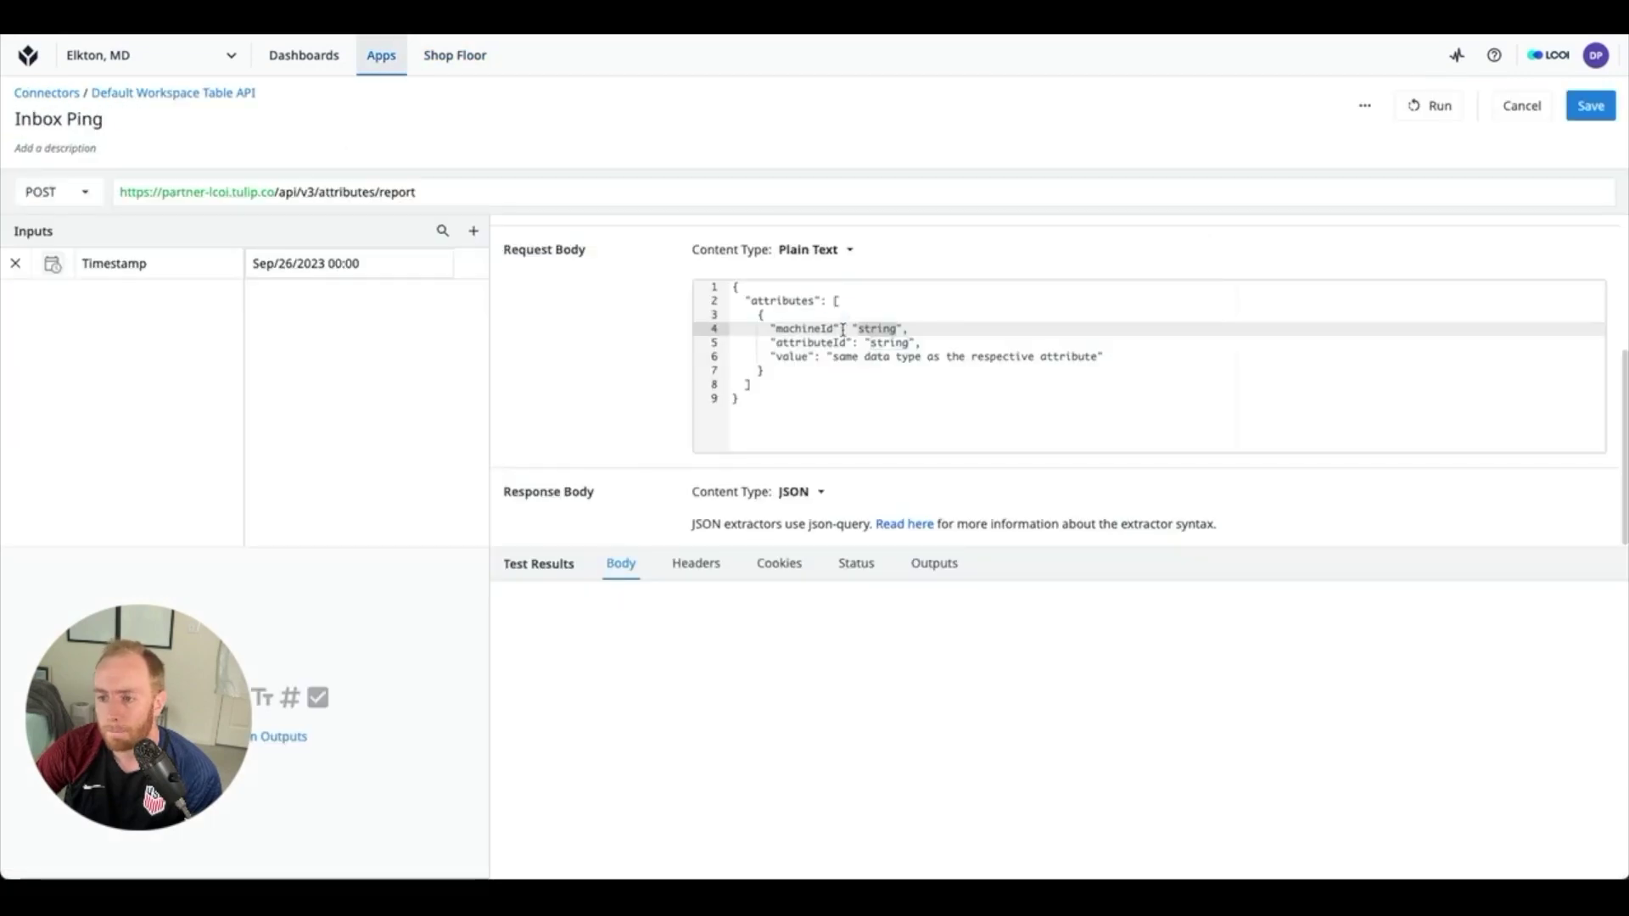
pyautogui.moveTo(770, 329); pyautogui.dragTo(927, 343)
pyautogui.write('"machineId":"QkYhL3kdpicDmHTpY", "attributeId":"CSSH2SkXnZWqPh3Ji"')
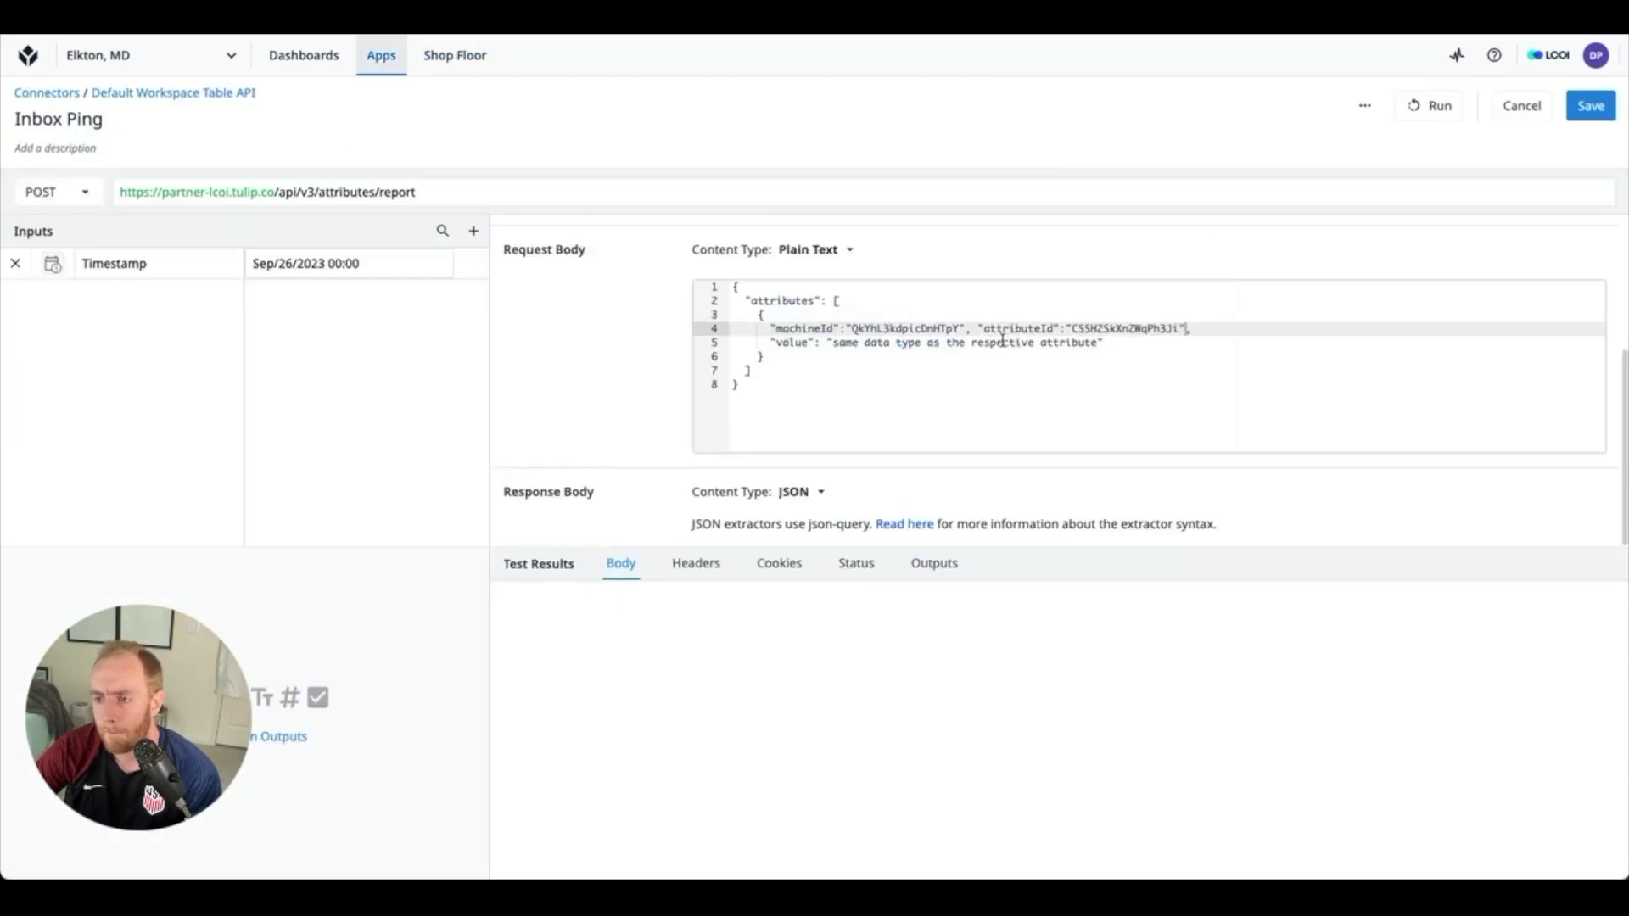
pyautogui.click(967, 328)
pyautogui.write(',')
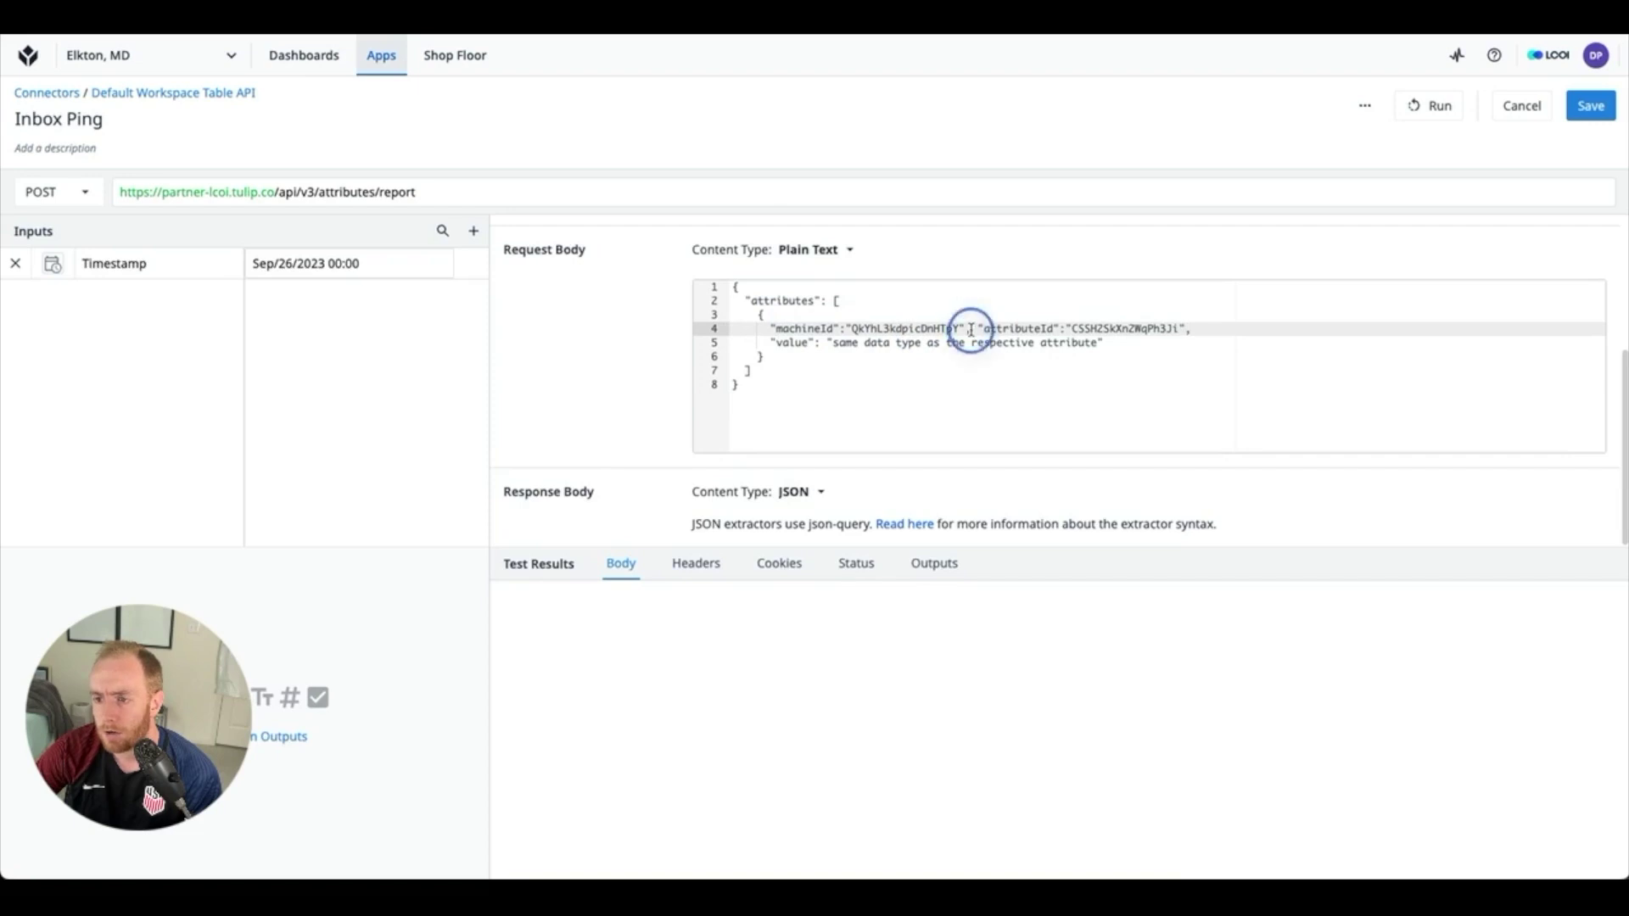
pyautogui.press('Return')
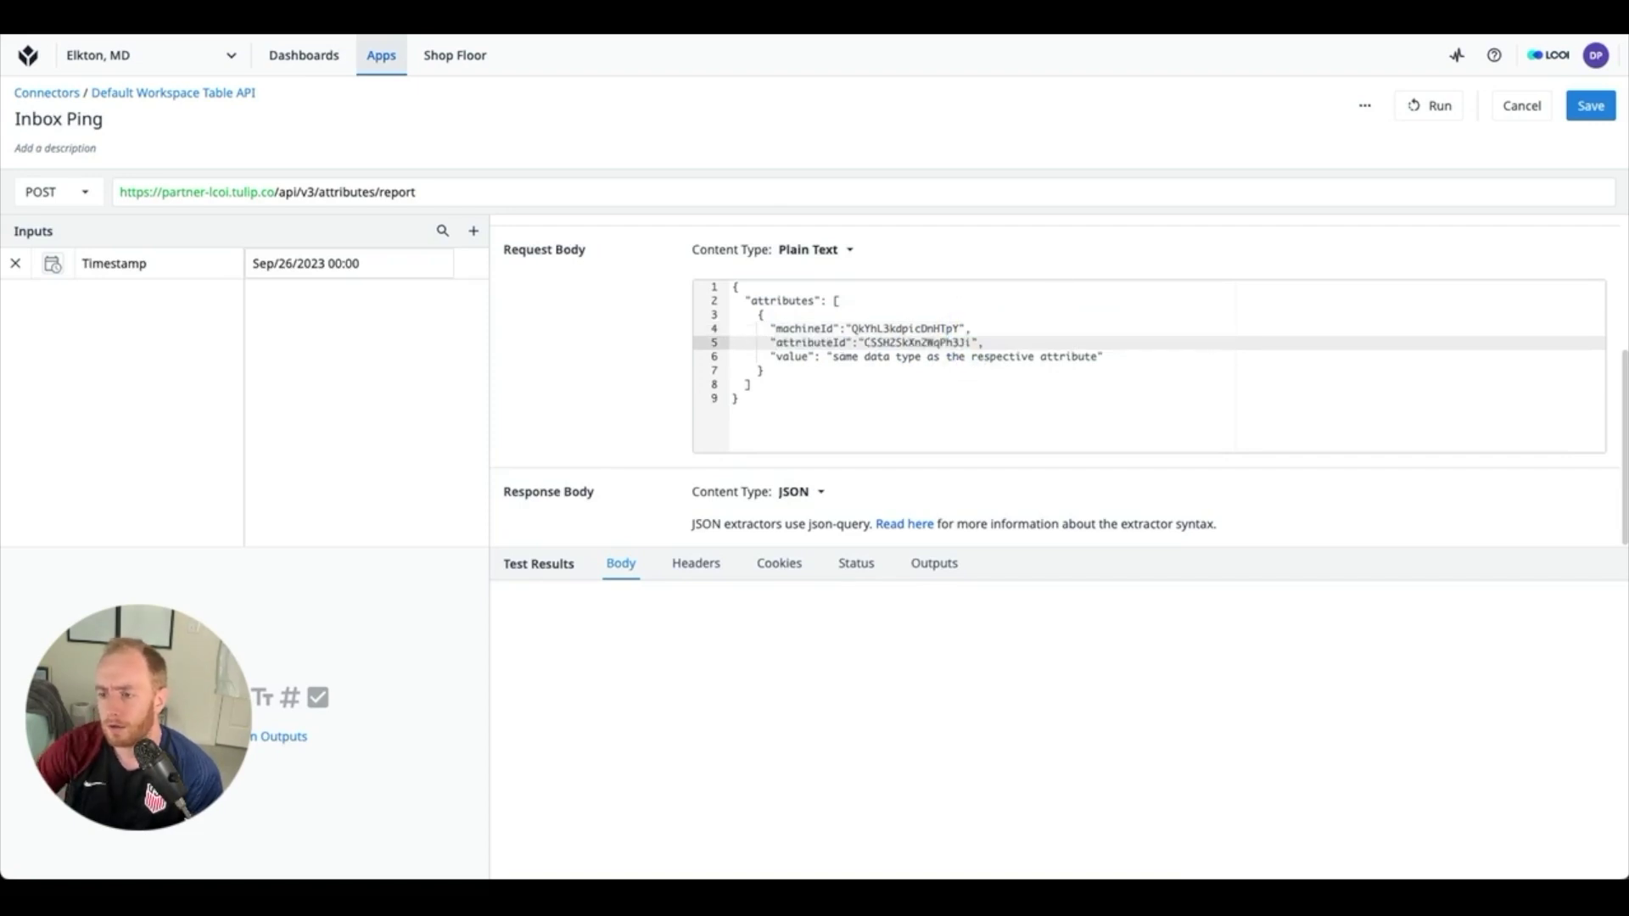
pyautogui.doubleClick(920, 329)
pyautogui.doubleClick(933, 342)
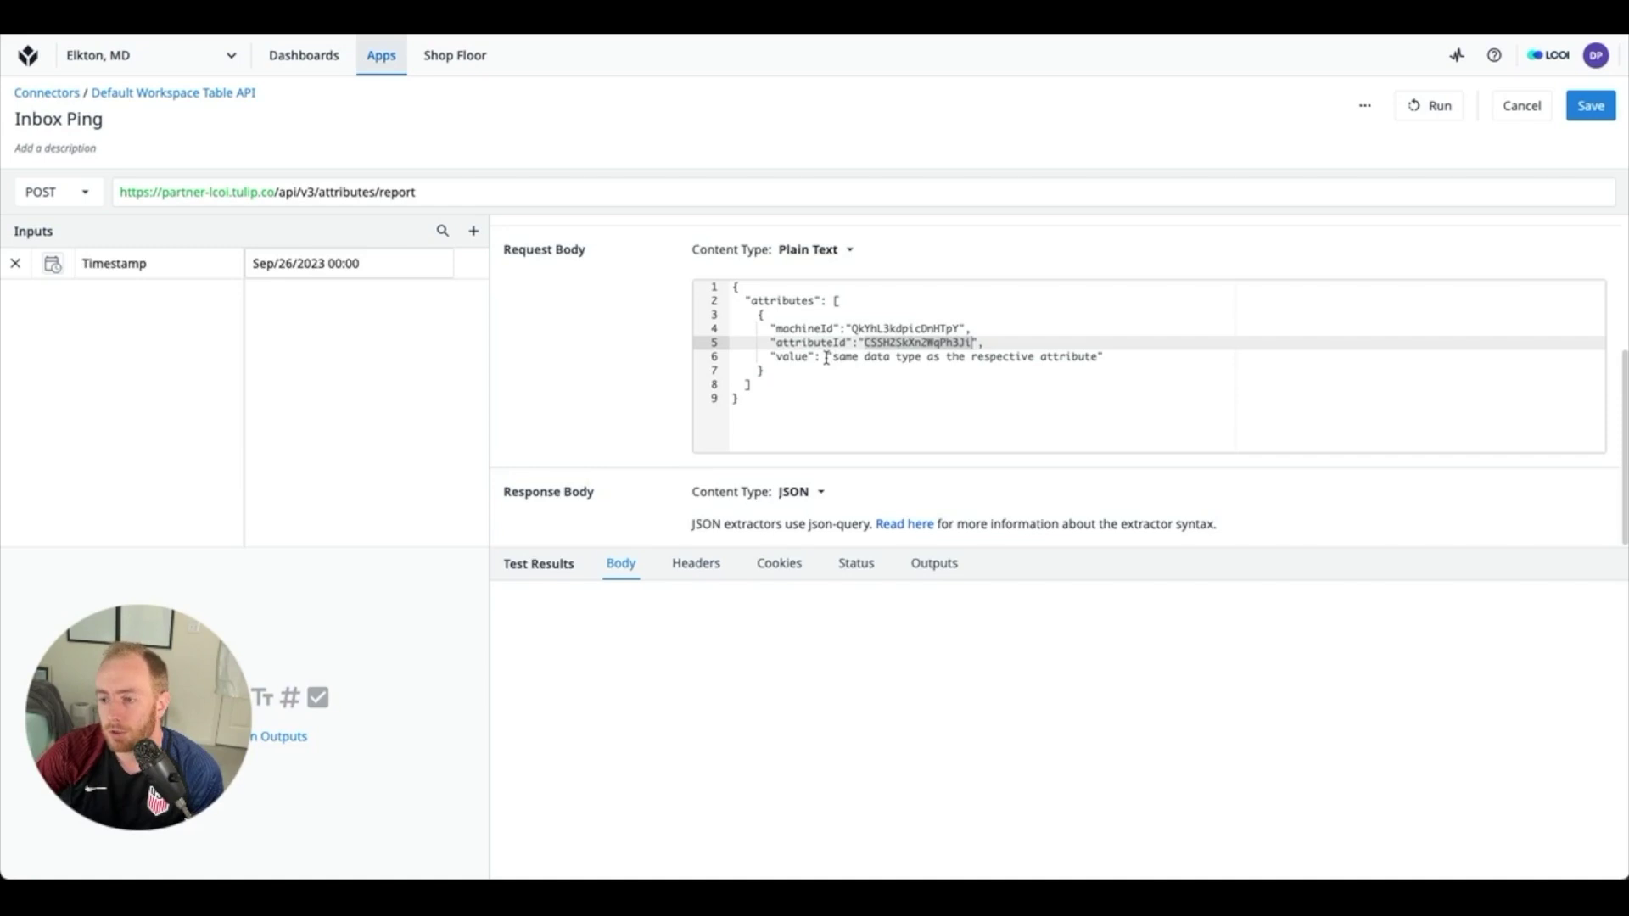
# Step: Change the request body's value on line 6 to $Timestamp$
pyautogui.moveTo(829, 358); pyautogui.dragTo(1096, 355)
pyautogui.write('$Timestamp$')
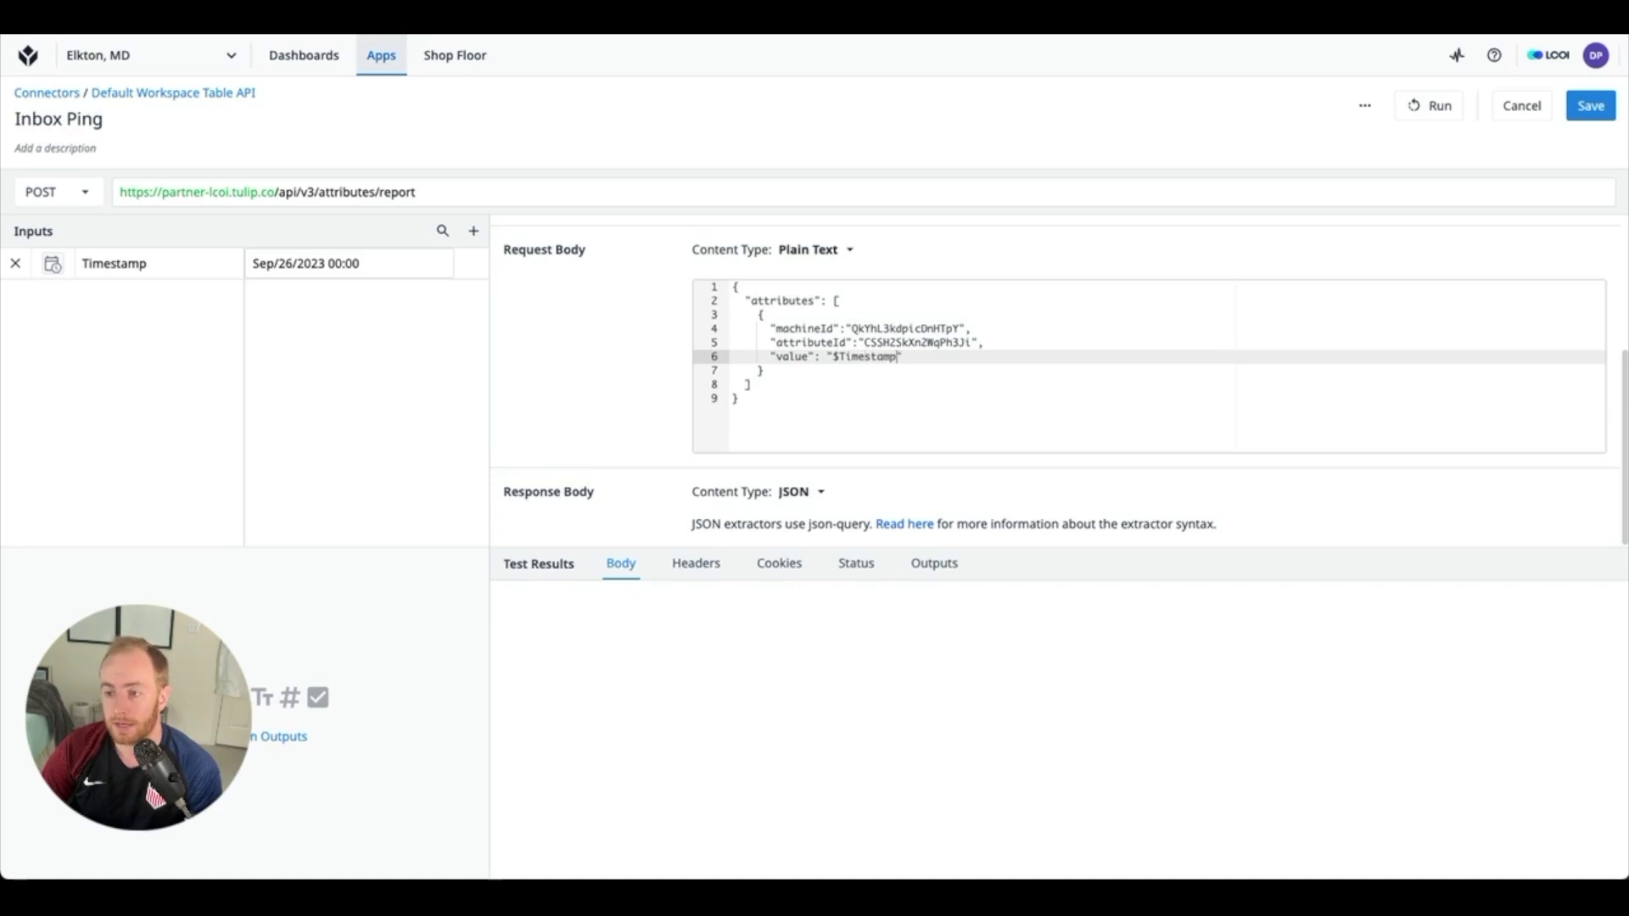
pyautogui.click(957, 355)
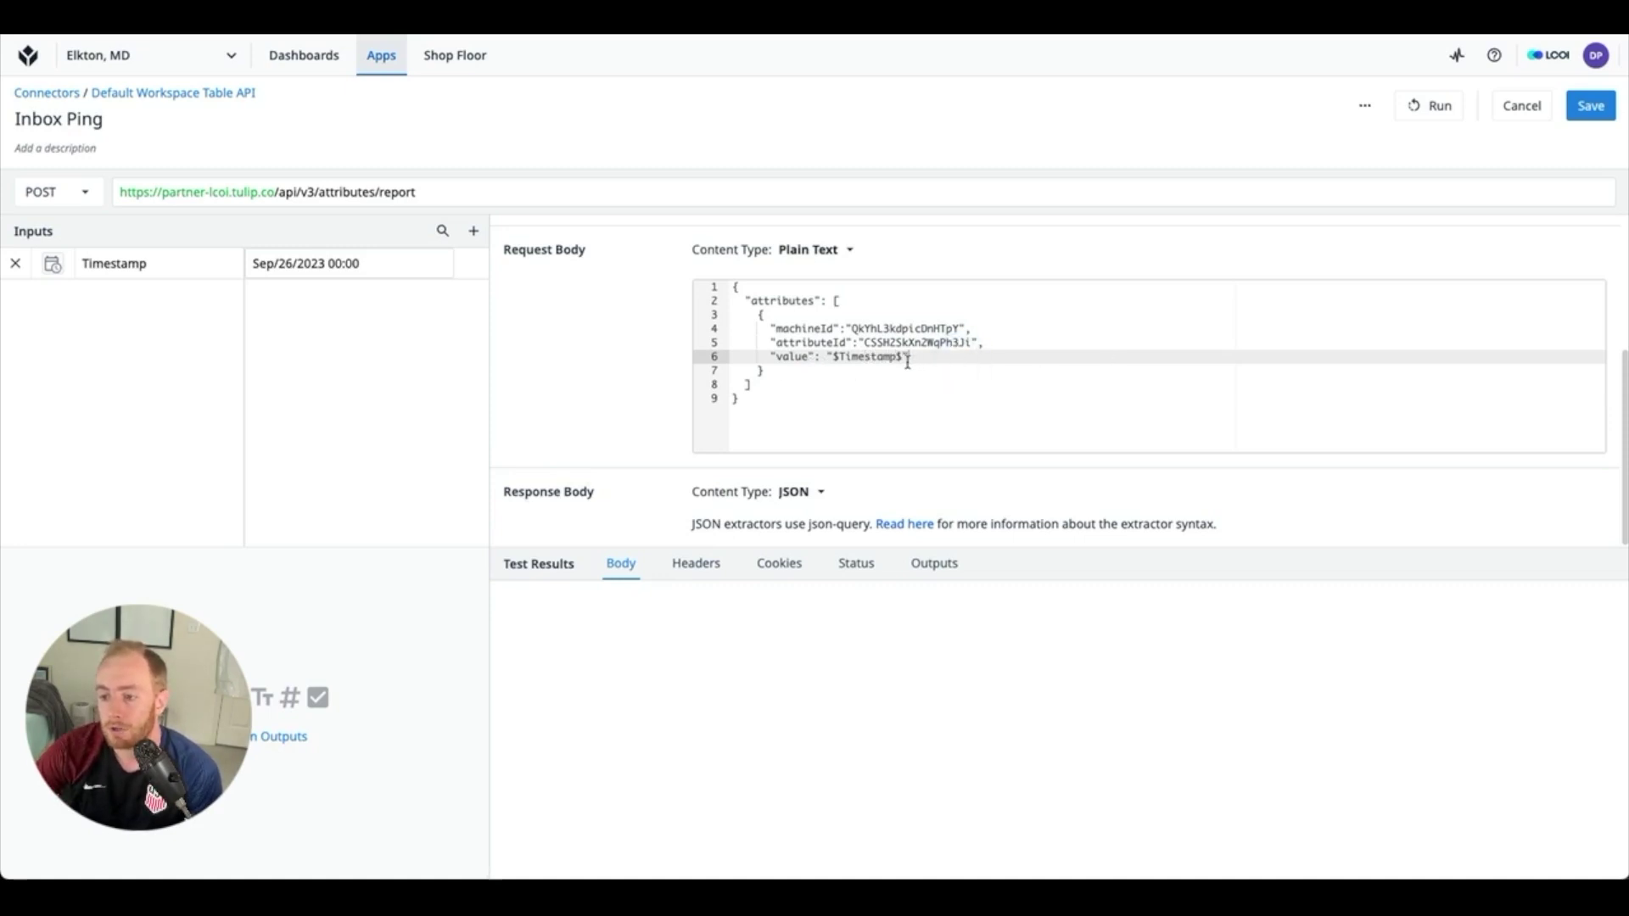
pyautogui.moveTo(906, 358)
pyautogui.mouseDown()
pyautogui.moveTo(833, 357)
pyautogui.moveTo(898, 356)
pyautogui.mouseUp()
pyautogui.click(840, 357)
pyautogui.click(835, 357)
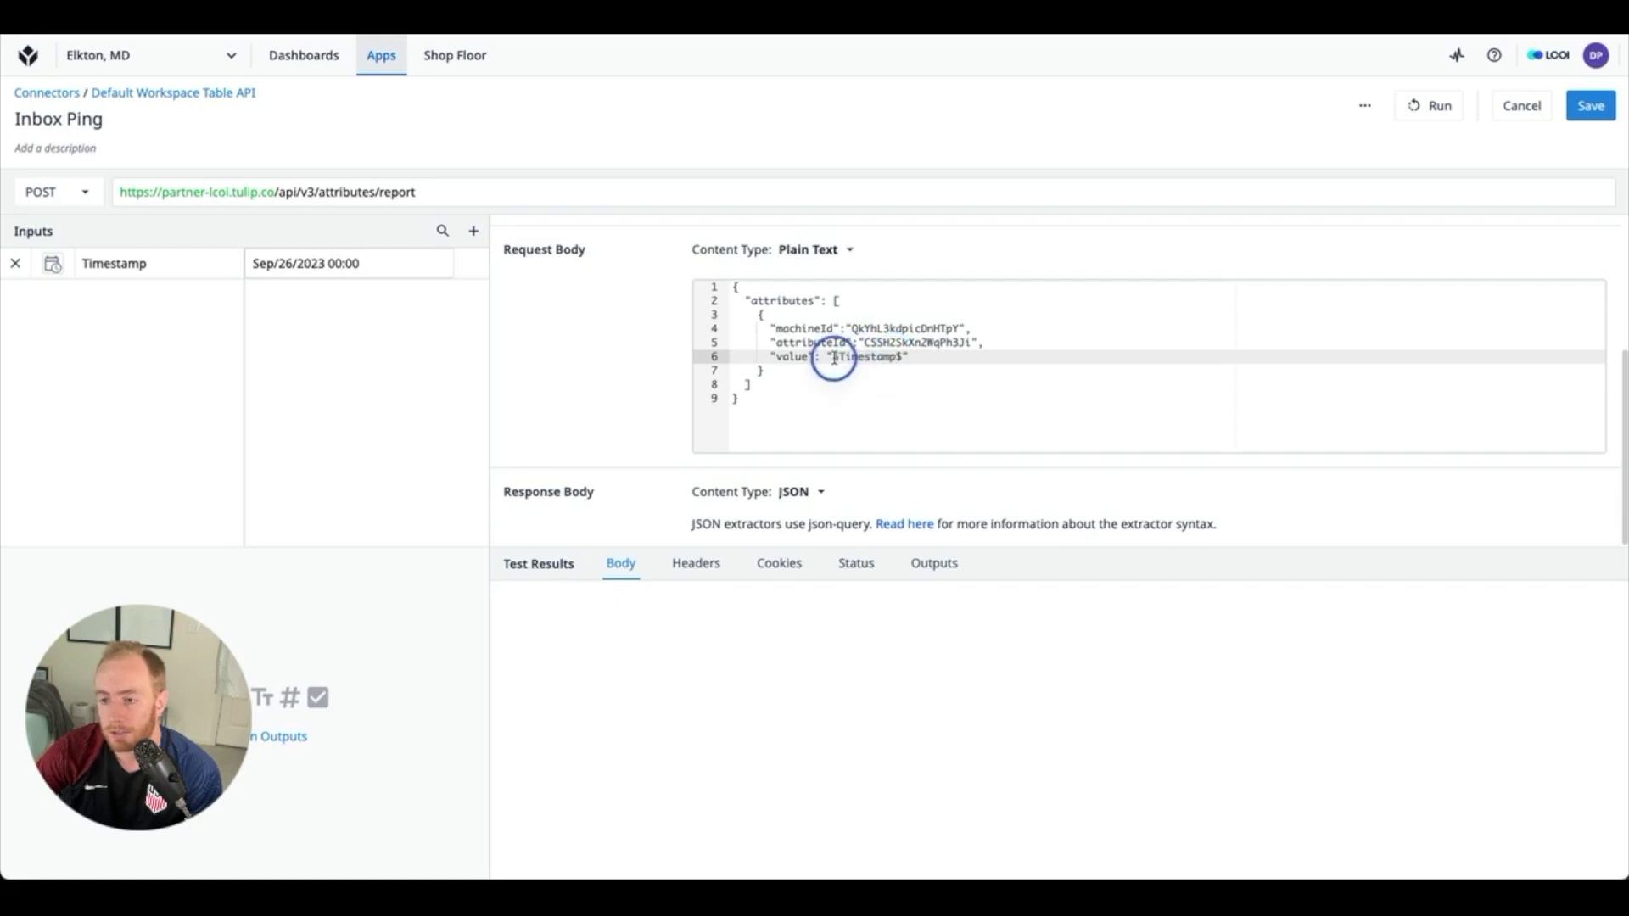
# Step: Test-run the Inbox Ping request, which returns 204 No Content, and save the connector function
pyautogui.click(973, 357)
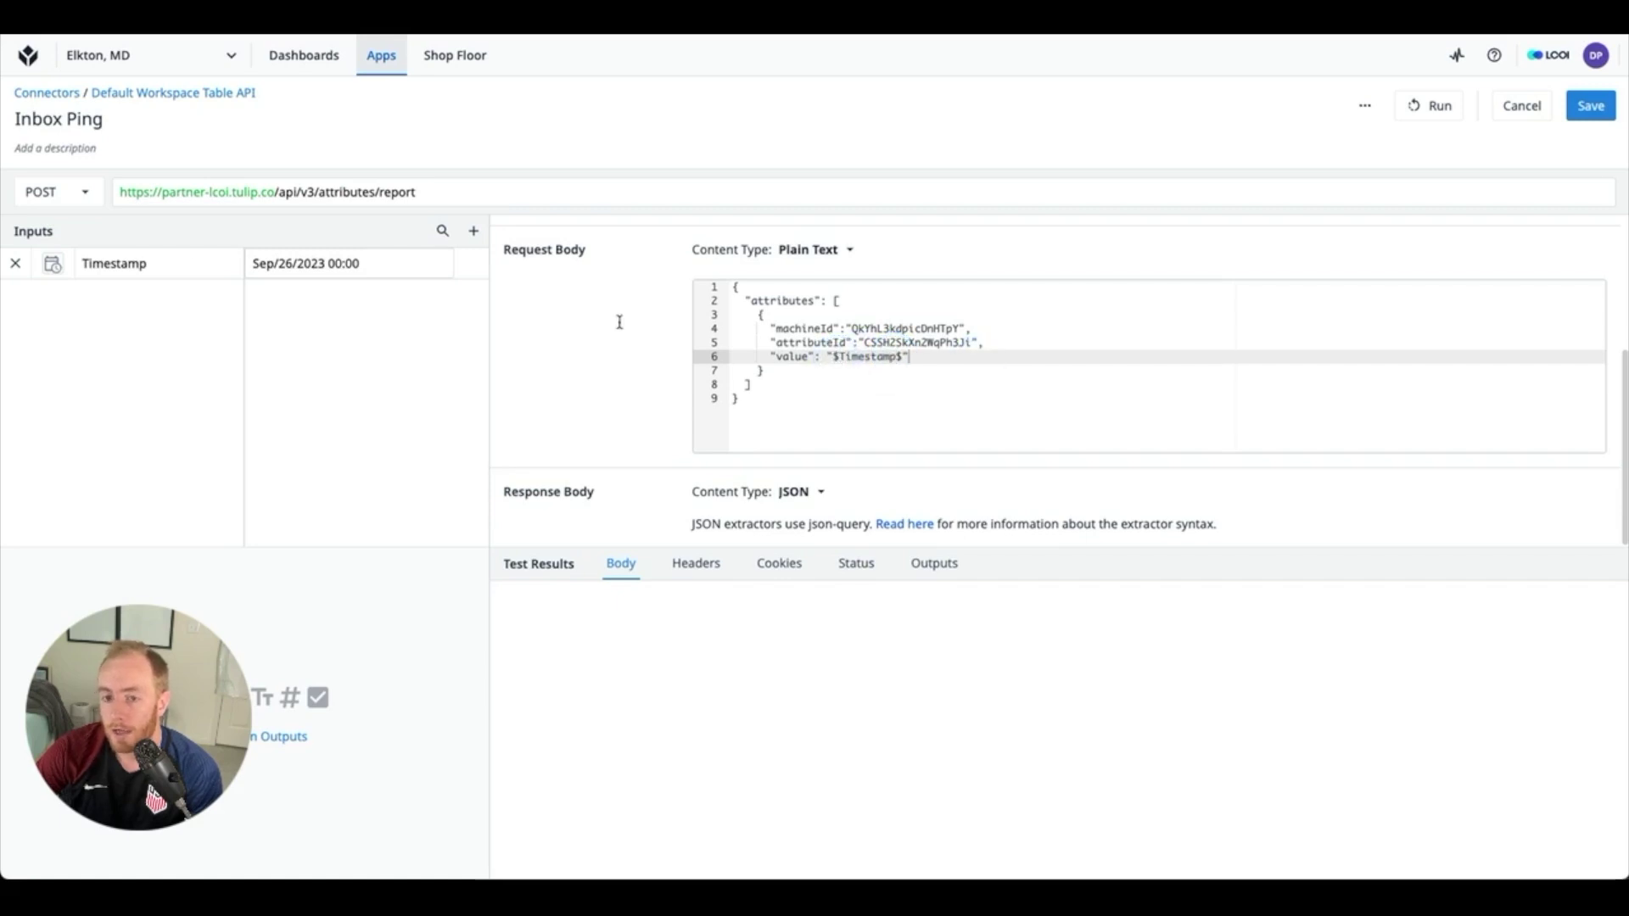
pyautogui.click(1434, 110)
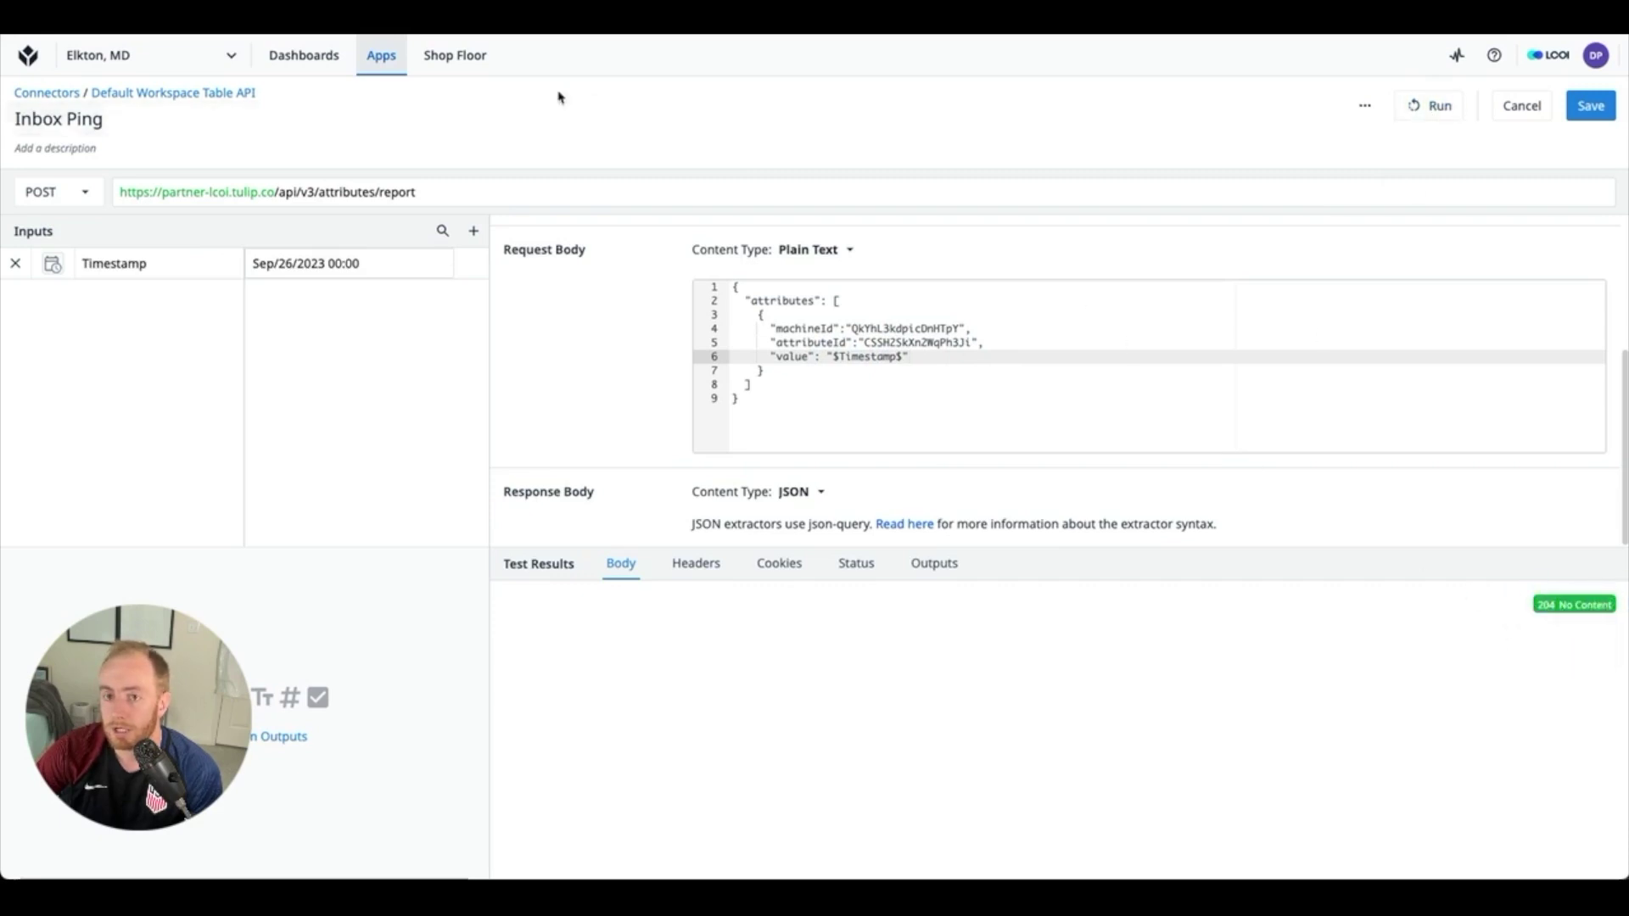
pyautogui.hotkey('ctrl', 'Tab')
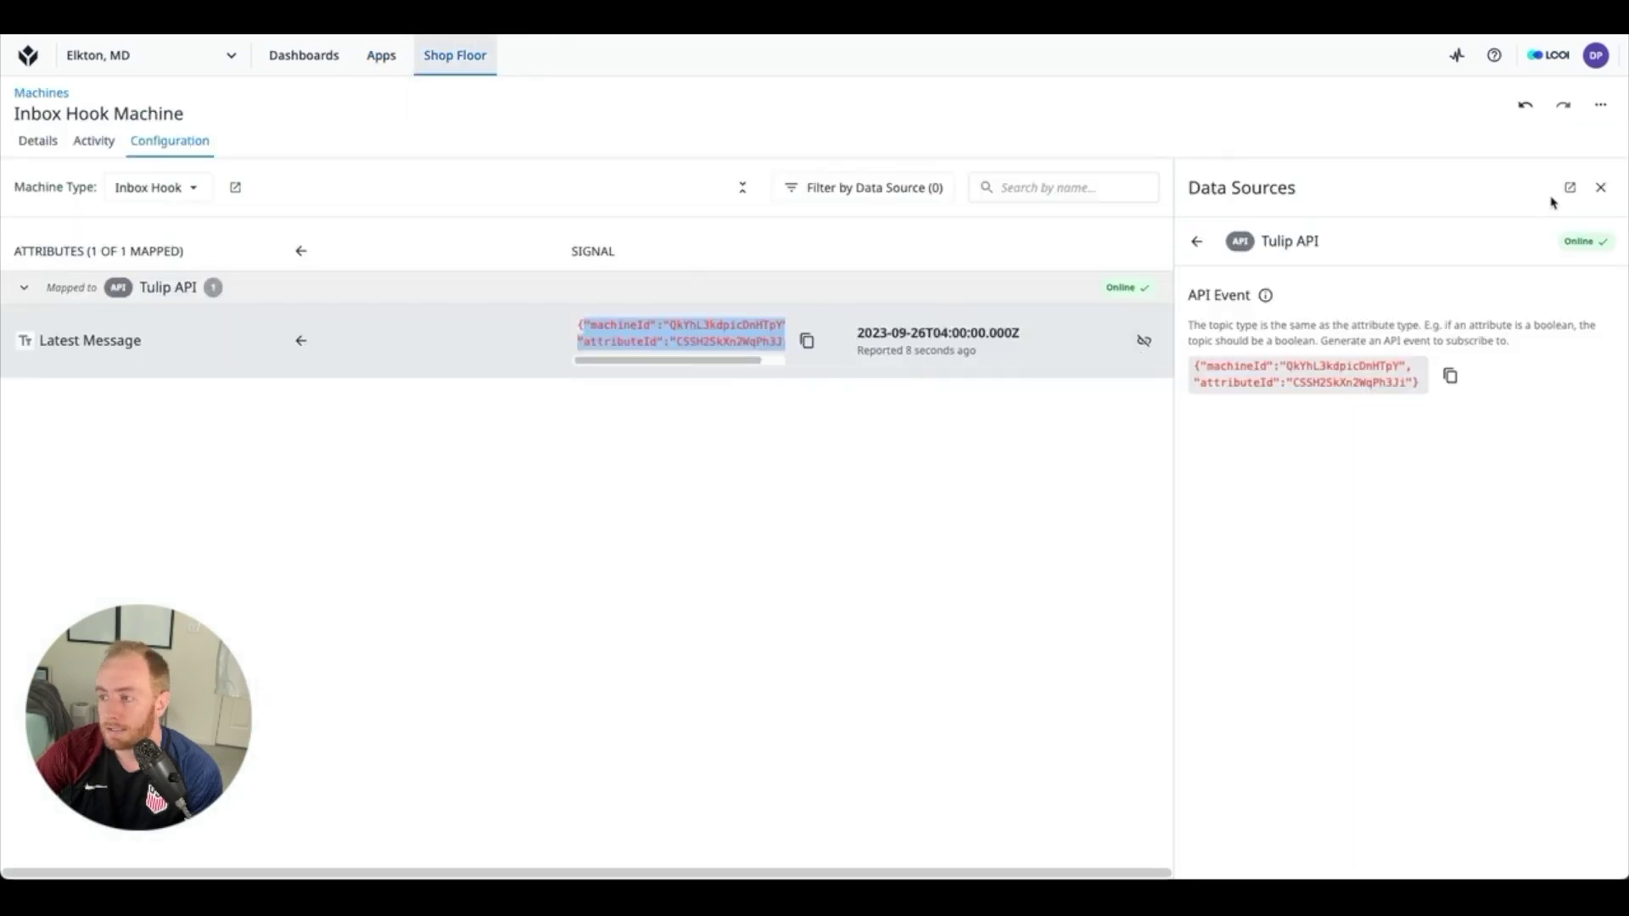
pyautogui.click(1601, 188)
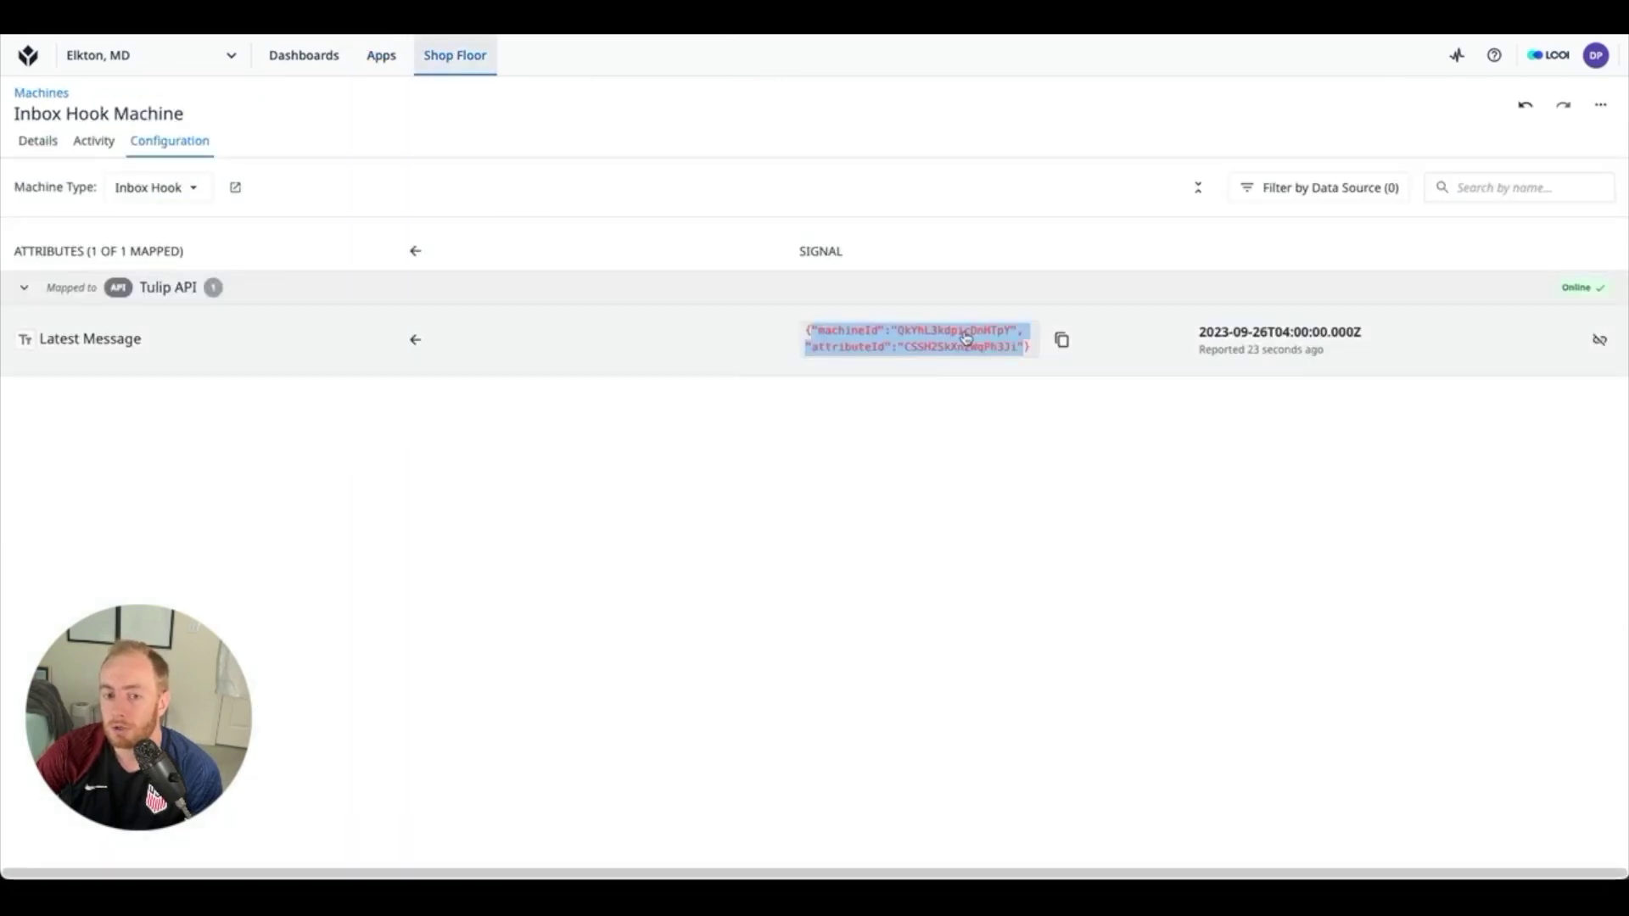
pyautogui.moveTo(14, 113); pyautogui.dragTo(178, 113)
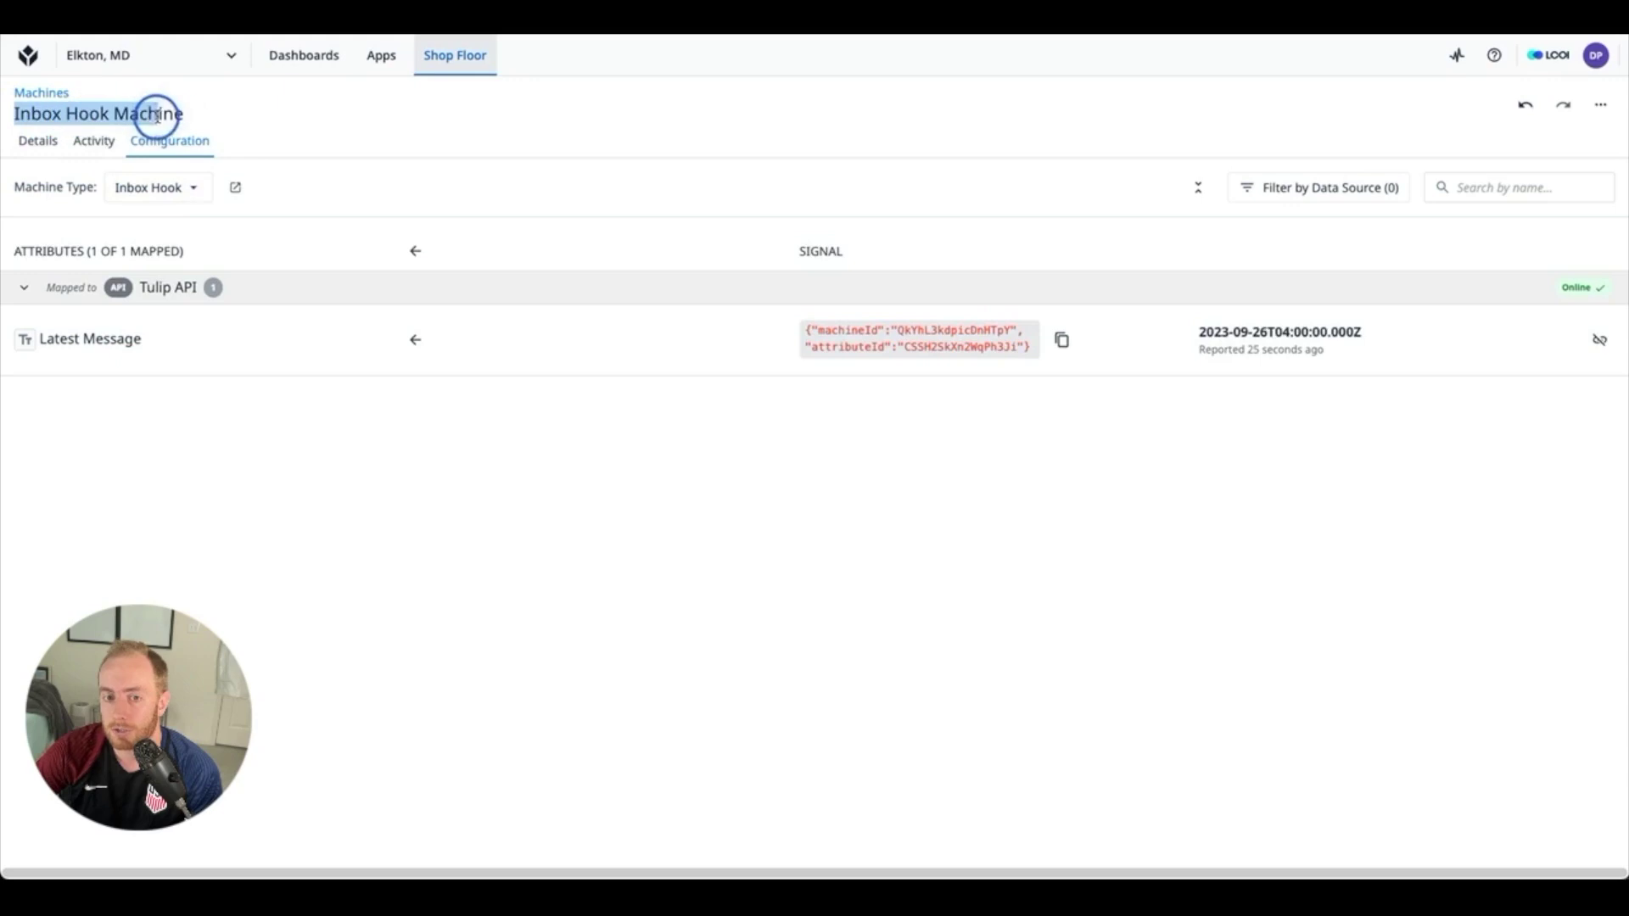
pyautogui.click(175, 113)
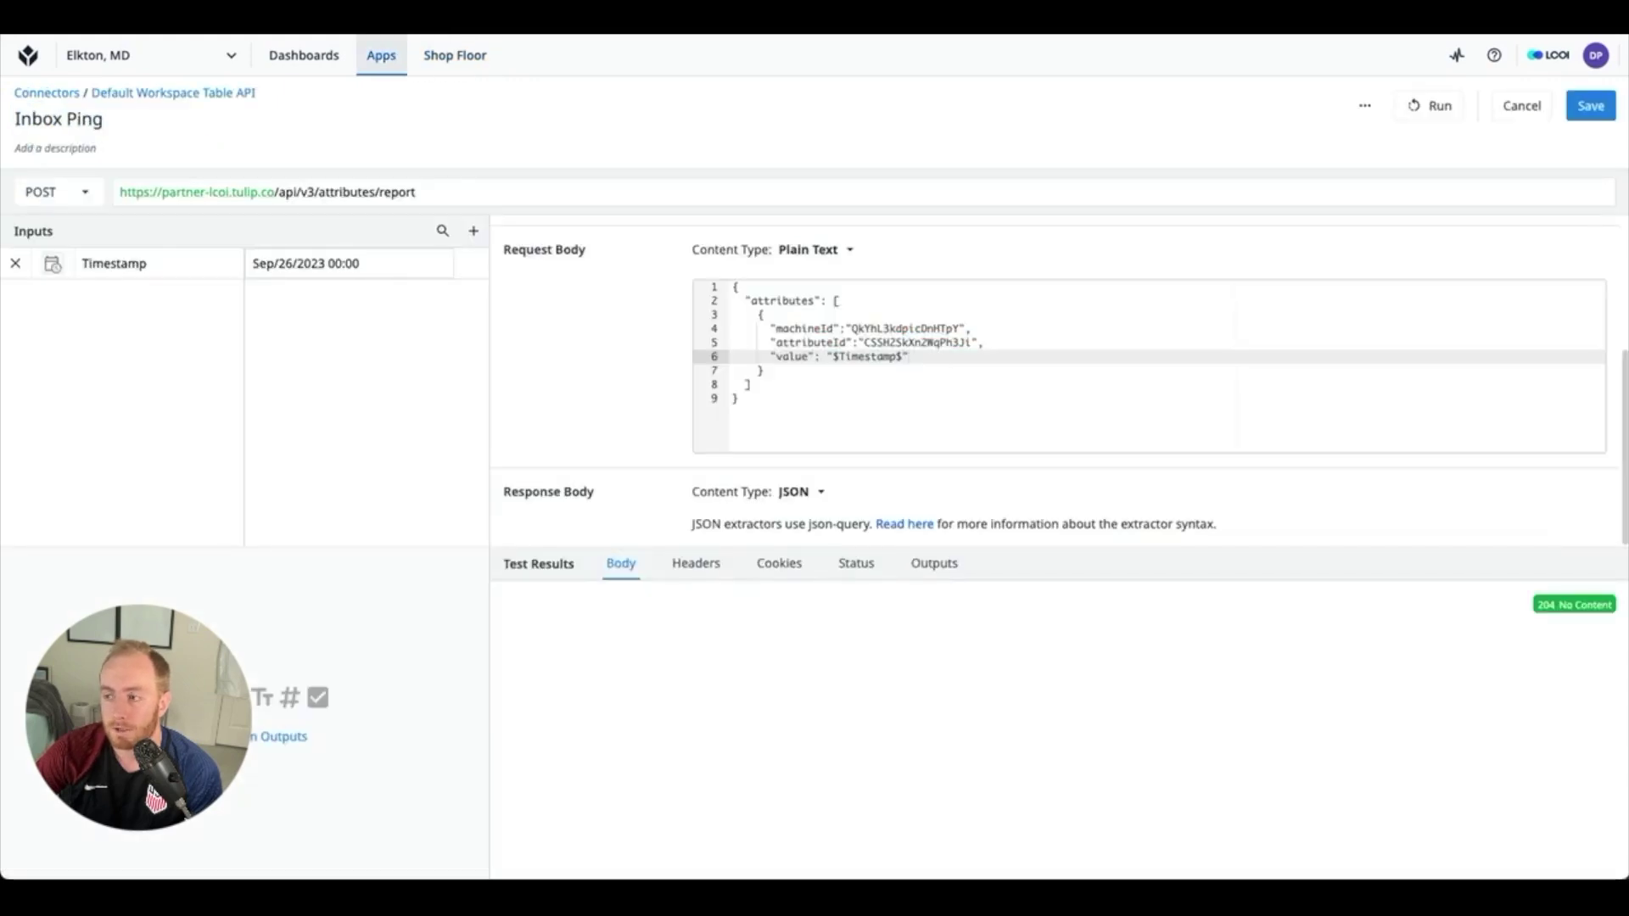
pyautogui.click(1592, 107)
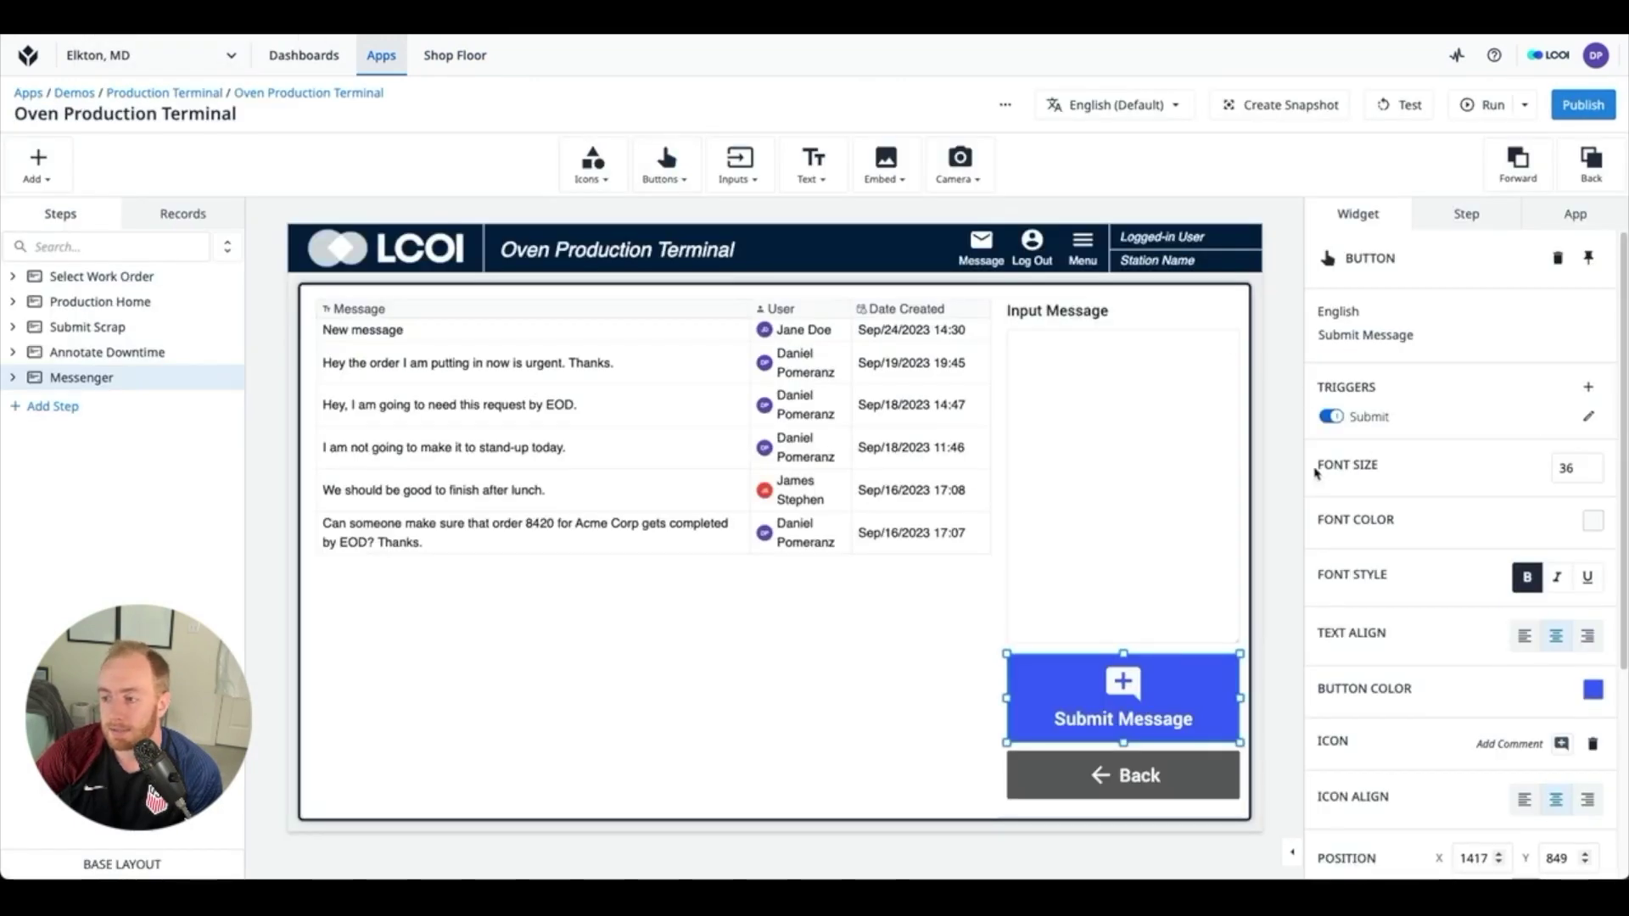
# Step: Add a Run Connector Function action to the Submit Message button's Submit trigger
pyautogui.click(1294, 482)
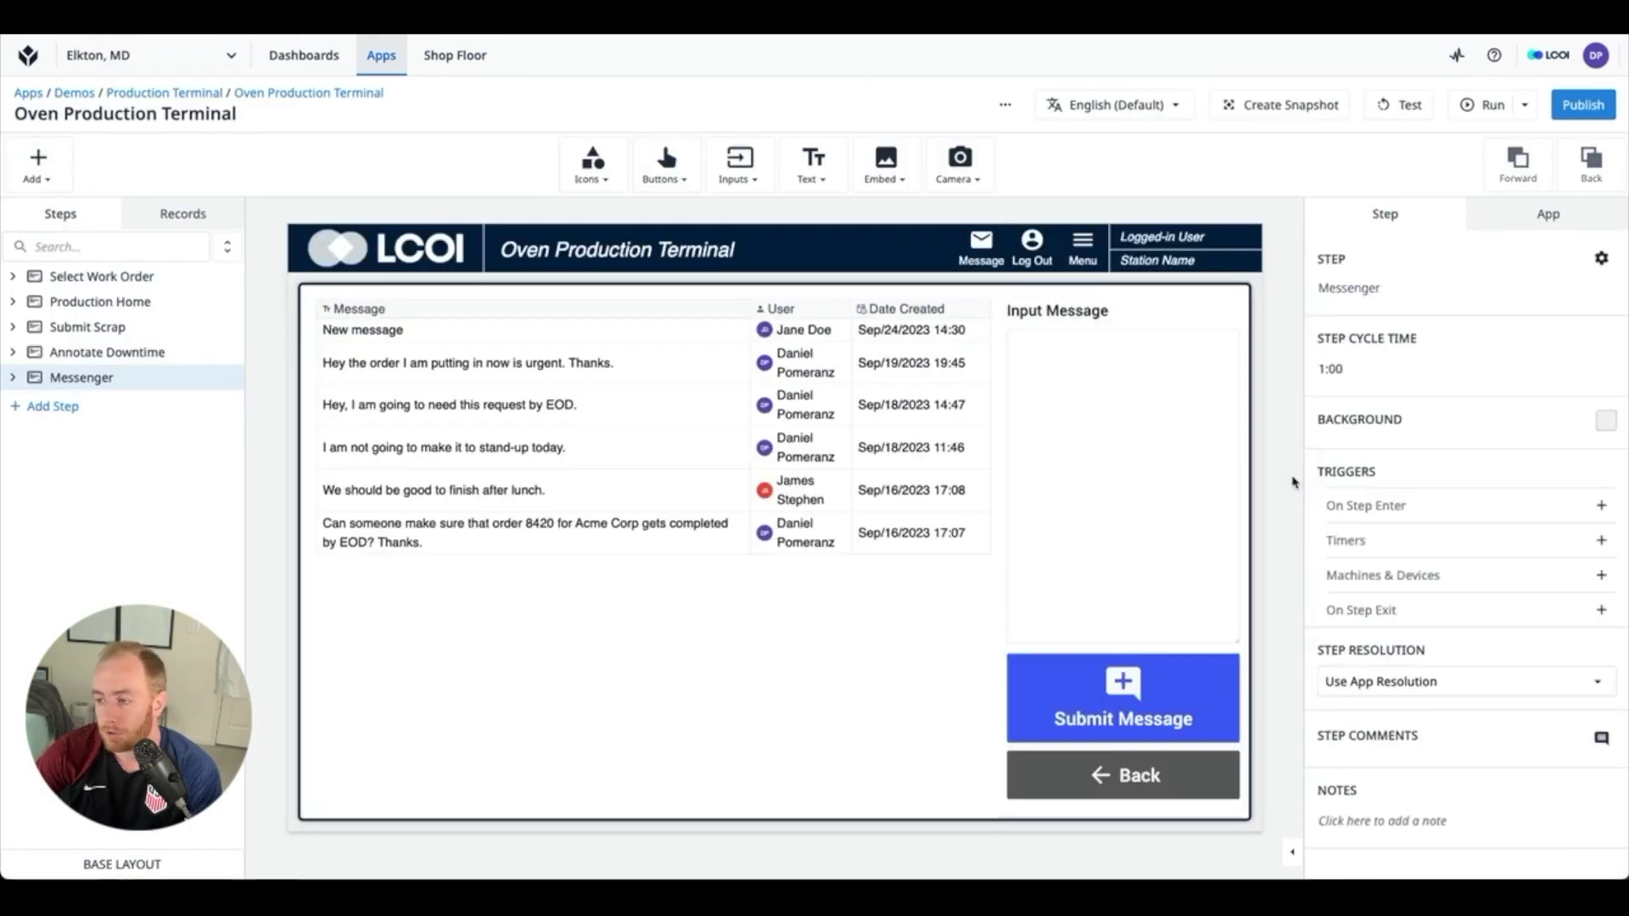
pyautogui.click(1202, 689)
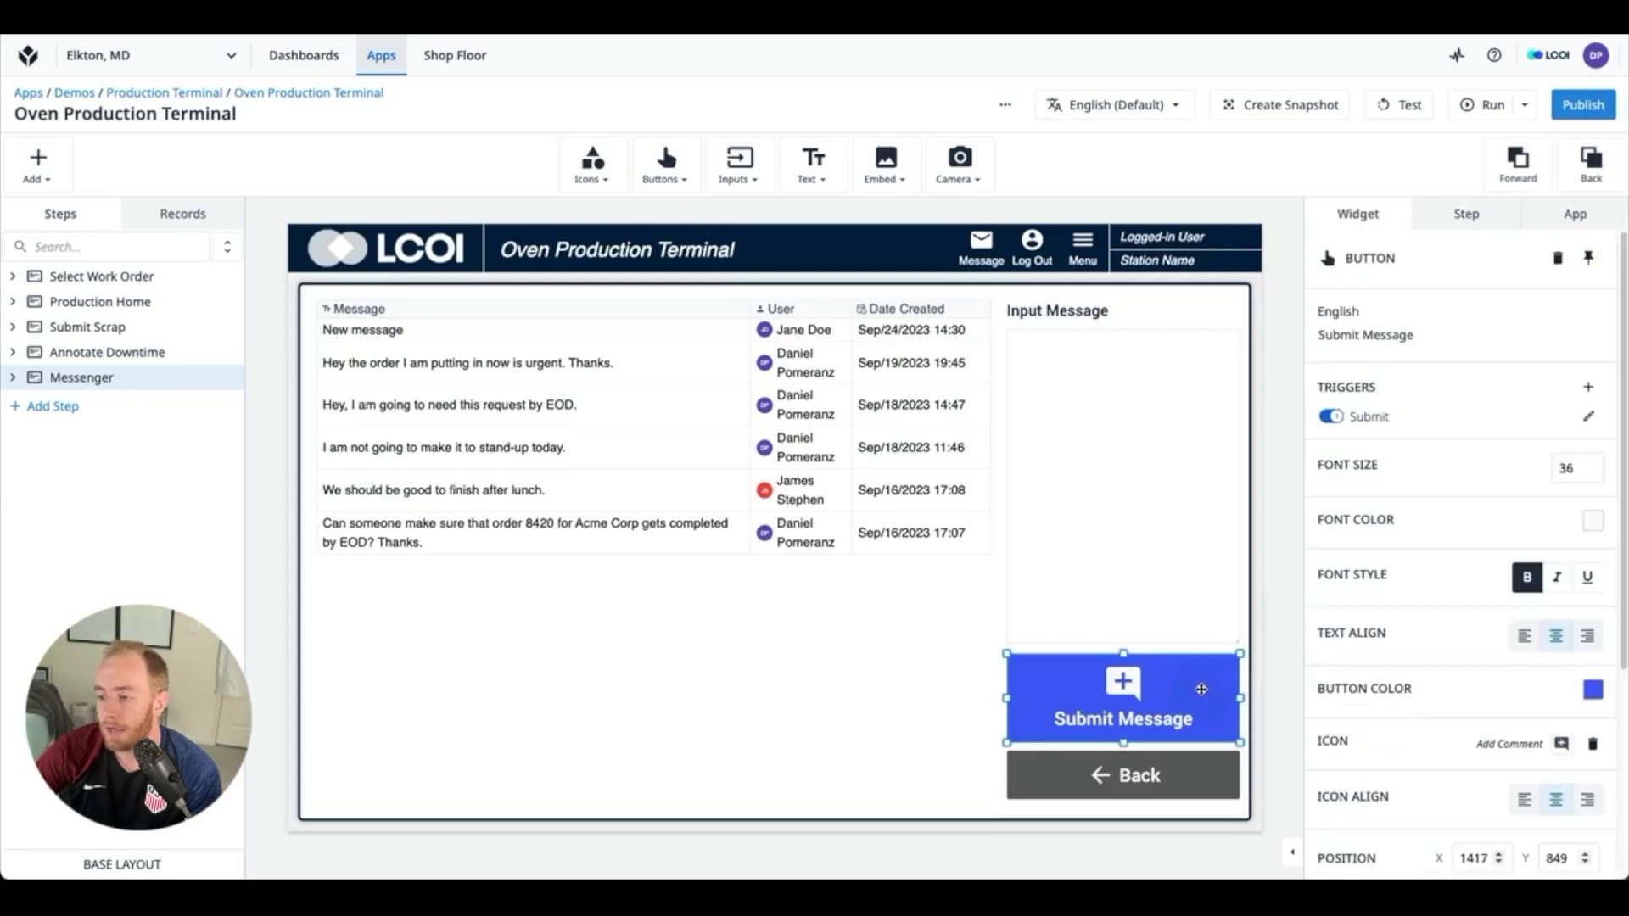
pyautogui.click(1588, 419)
pyautogui.scroll(-5, 929, 437)
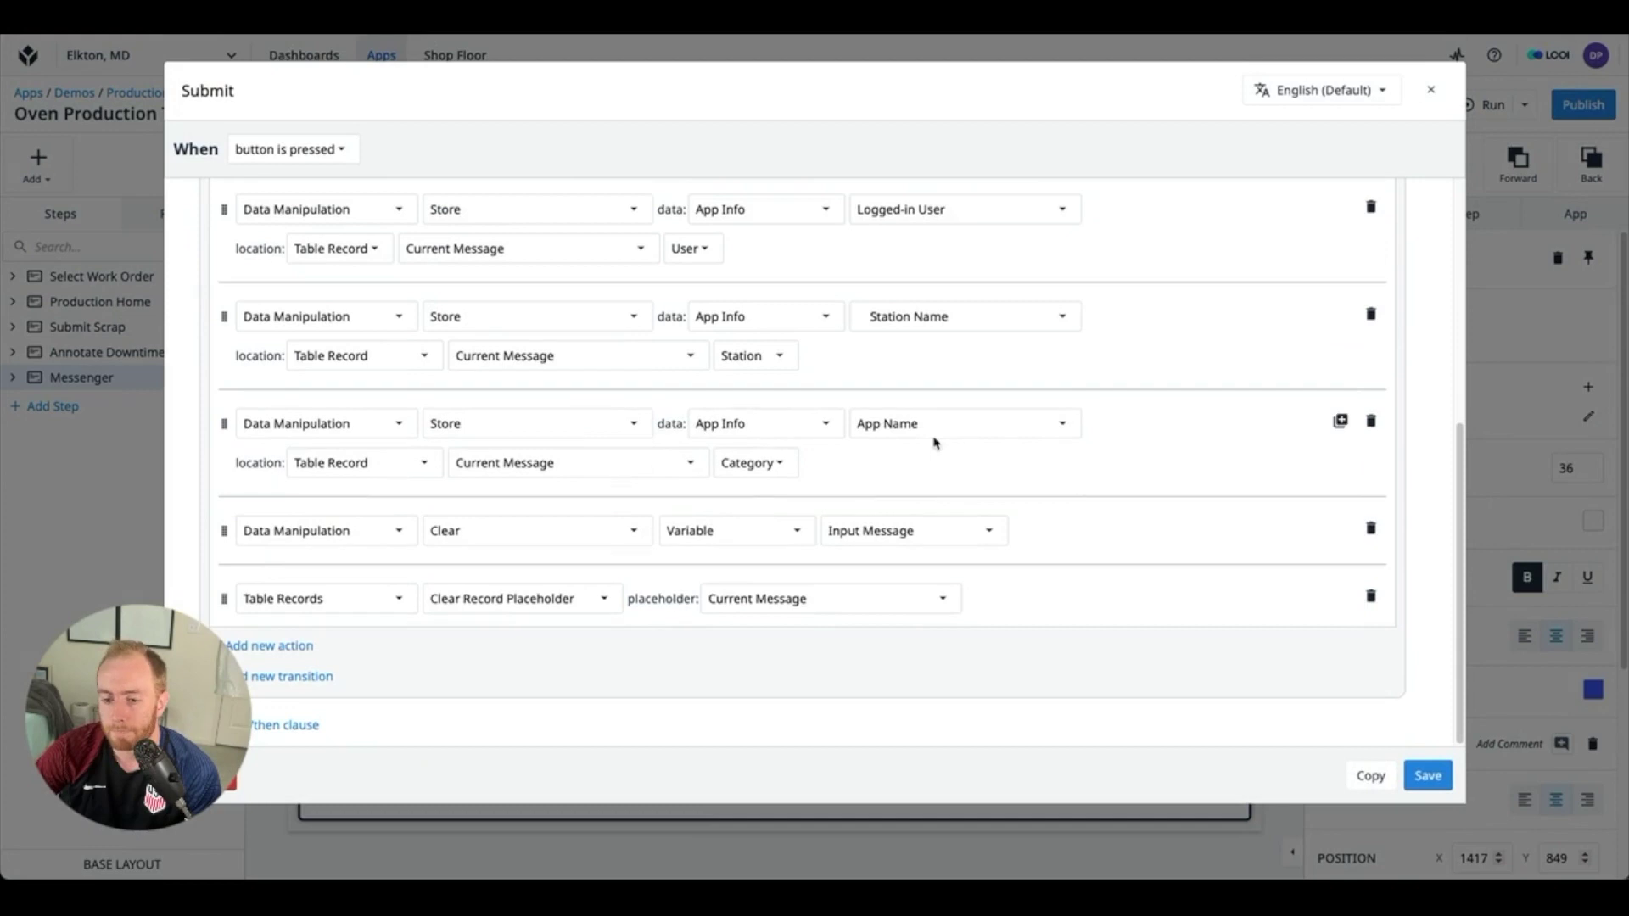
pyautogui.click(280, 645)
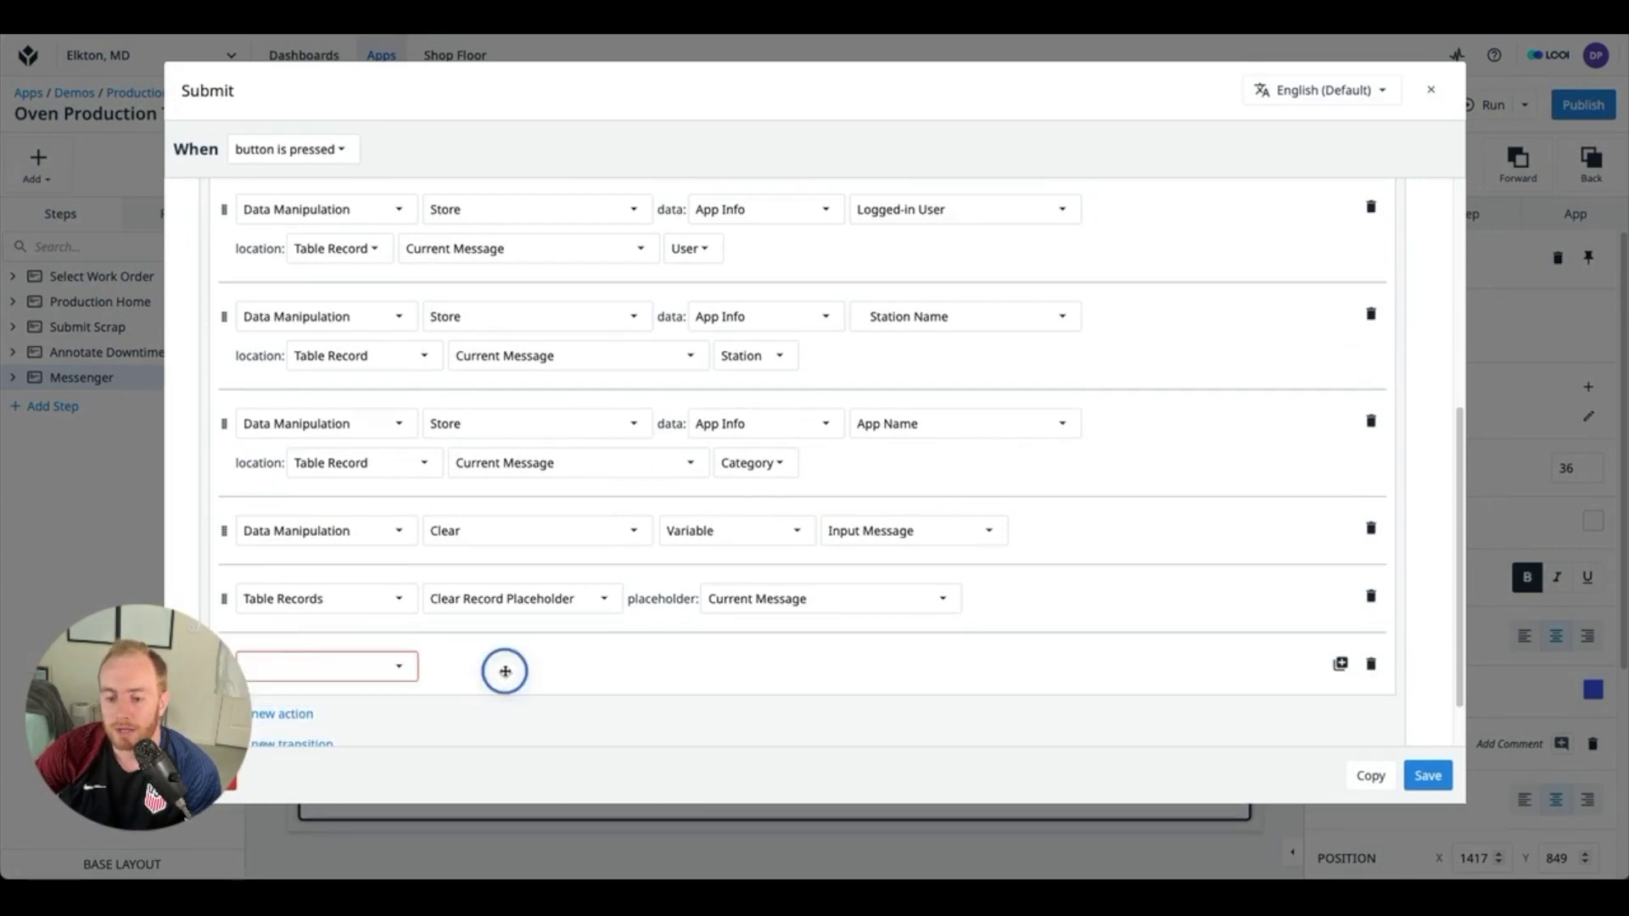
pyautogui.click(327, 667)
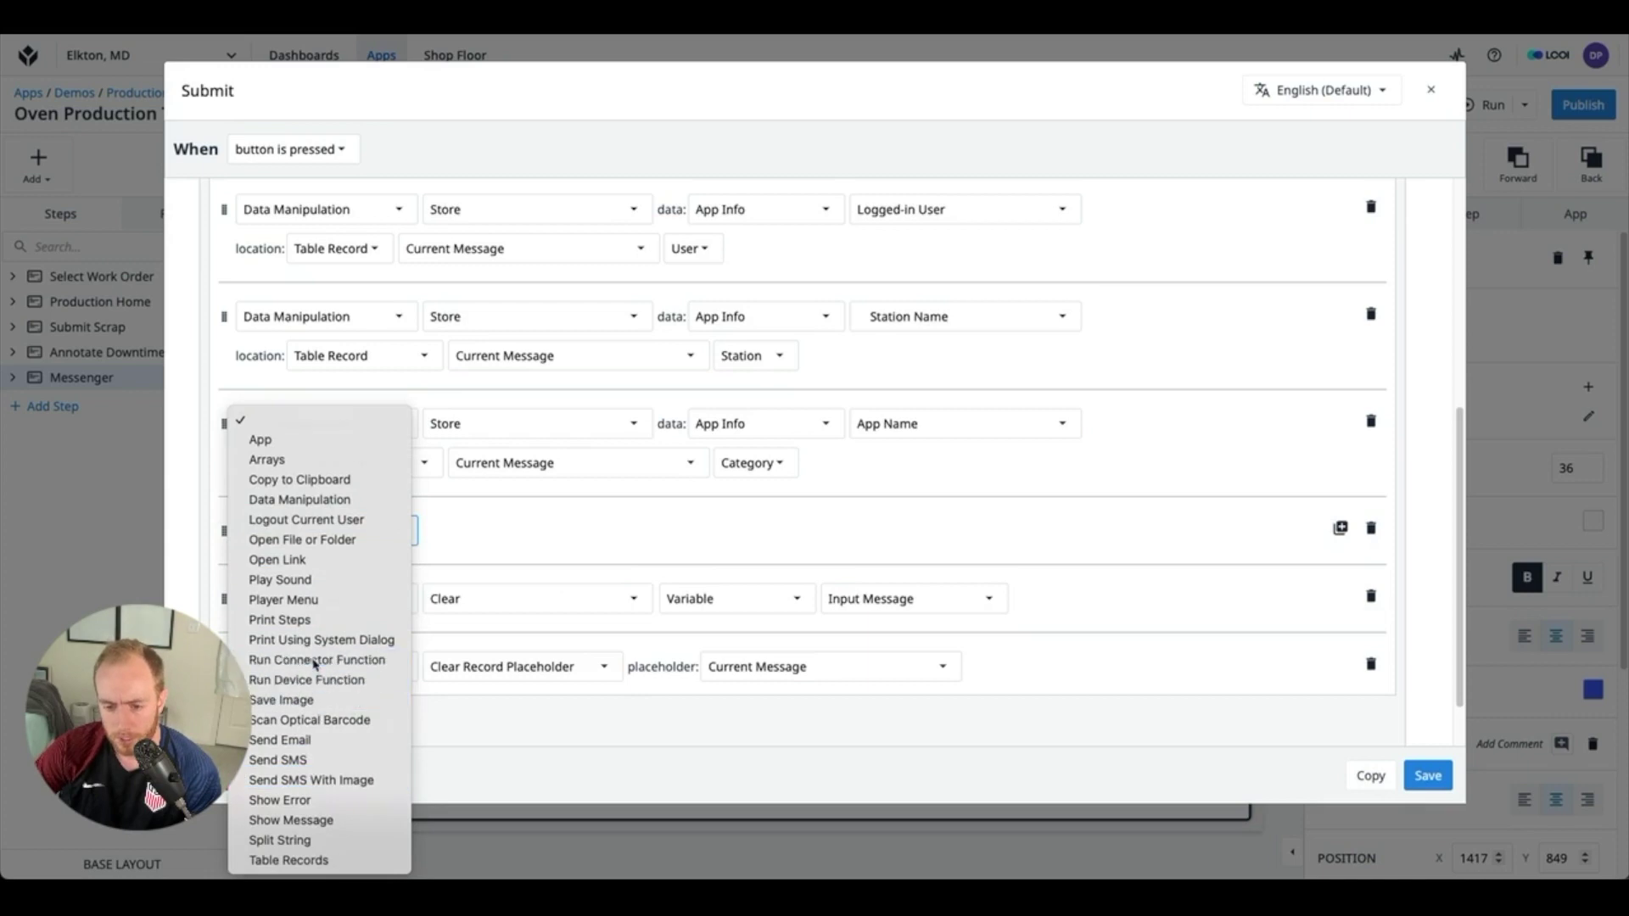
pyautogui.click(314, 661)
# Step: Point the action at Default Workspace Table API → Inbox Ping with Timestamp = Current Date and Time, and save
pyautogui.click(509, 531)
pyautogui.click(609, 594)
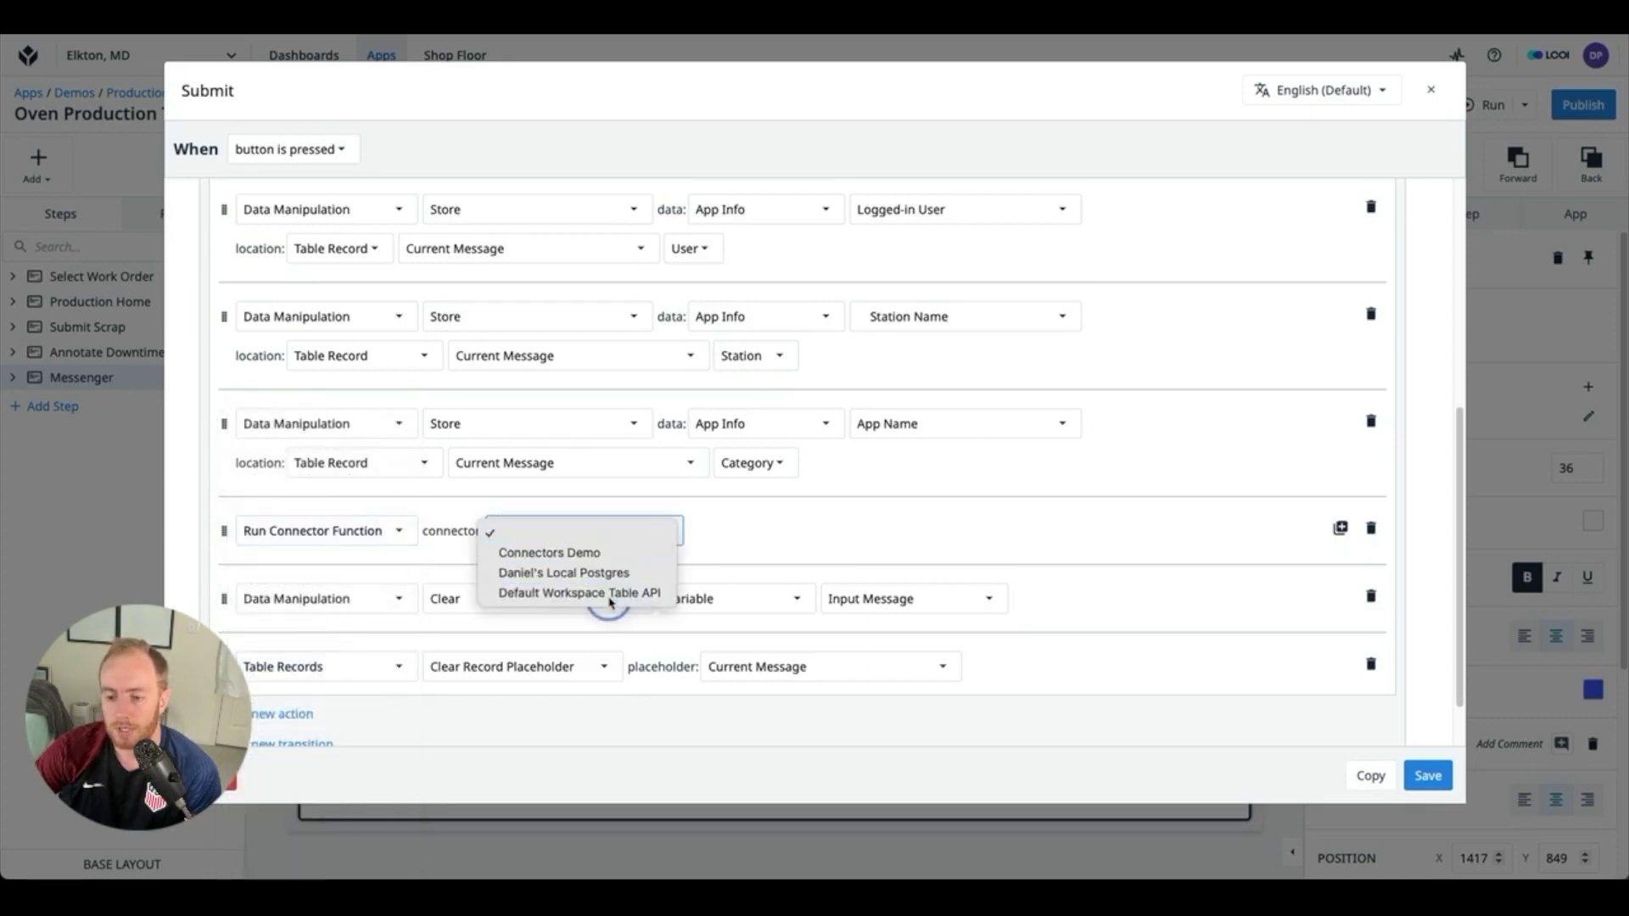
pyautogui.click(751, 533)
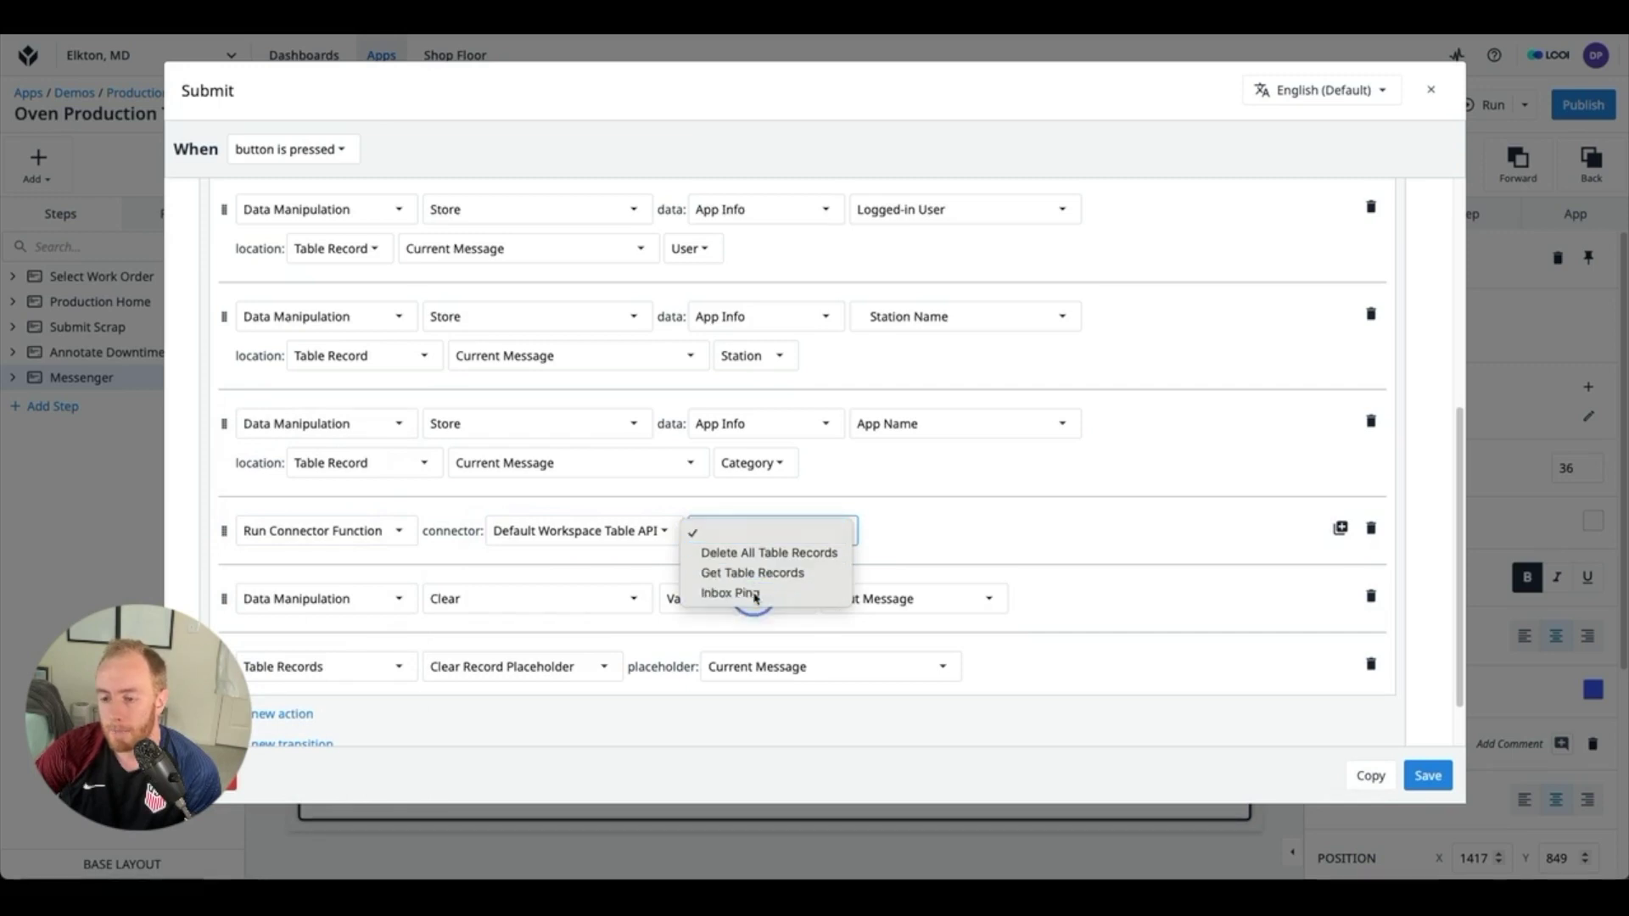
pyautogui.click(747, 593)
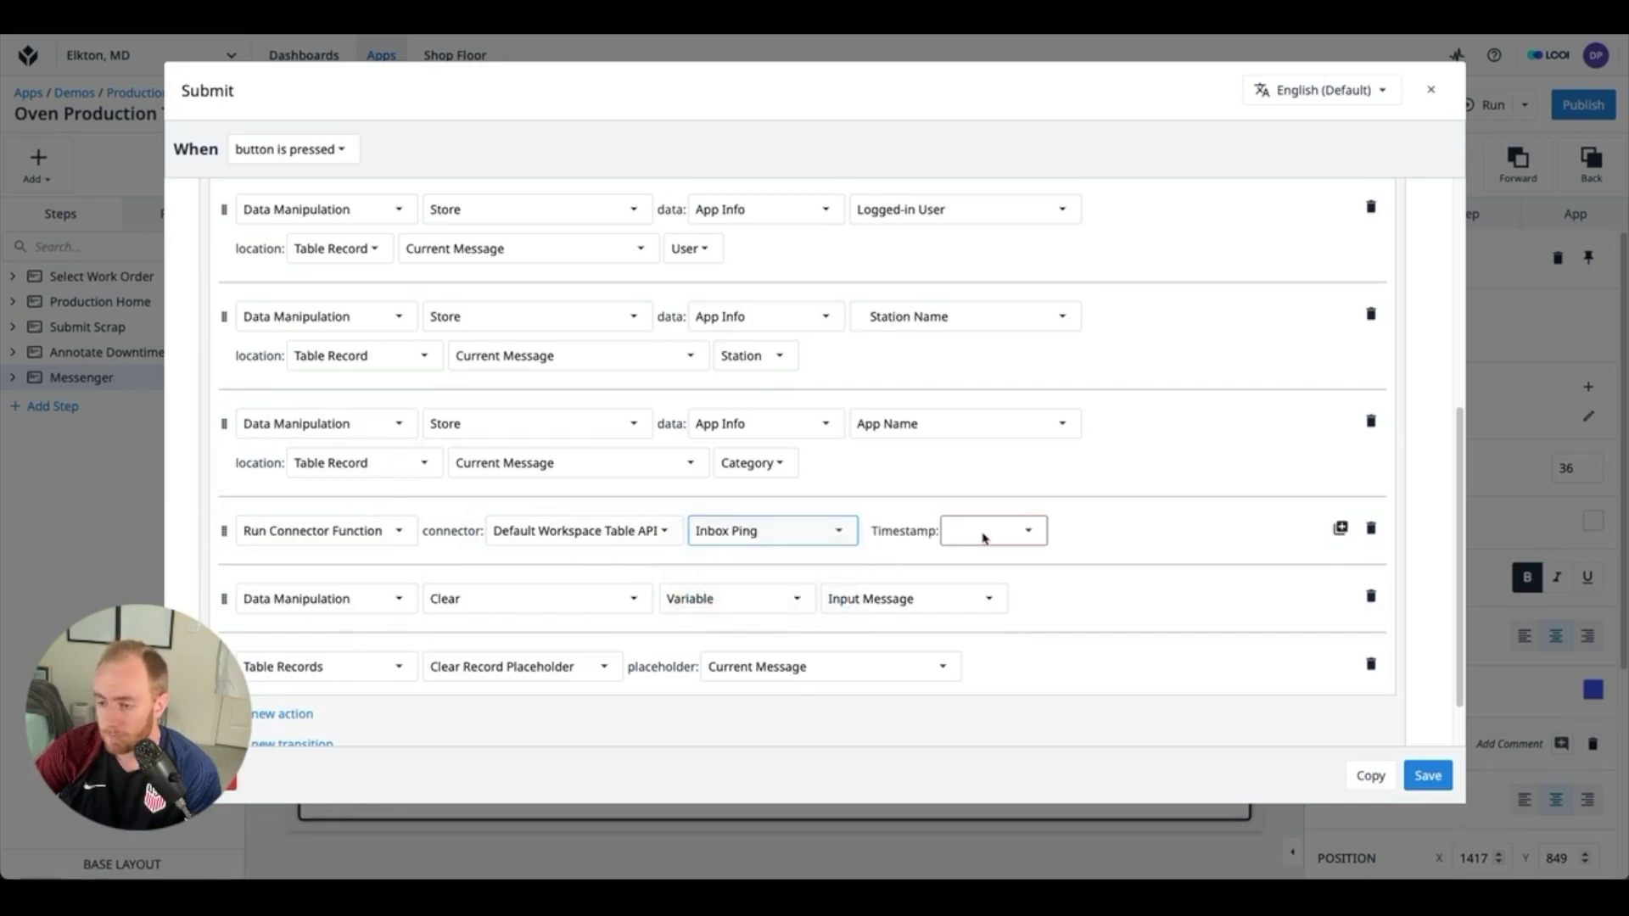
pyautogui.click(985, 534)
pyautogui.click(976, 613)
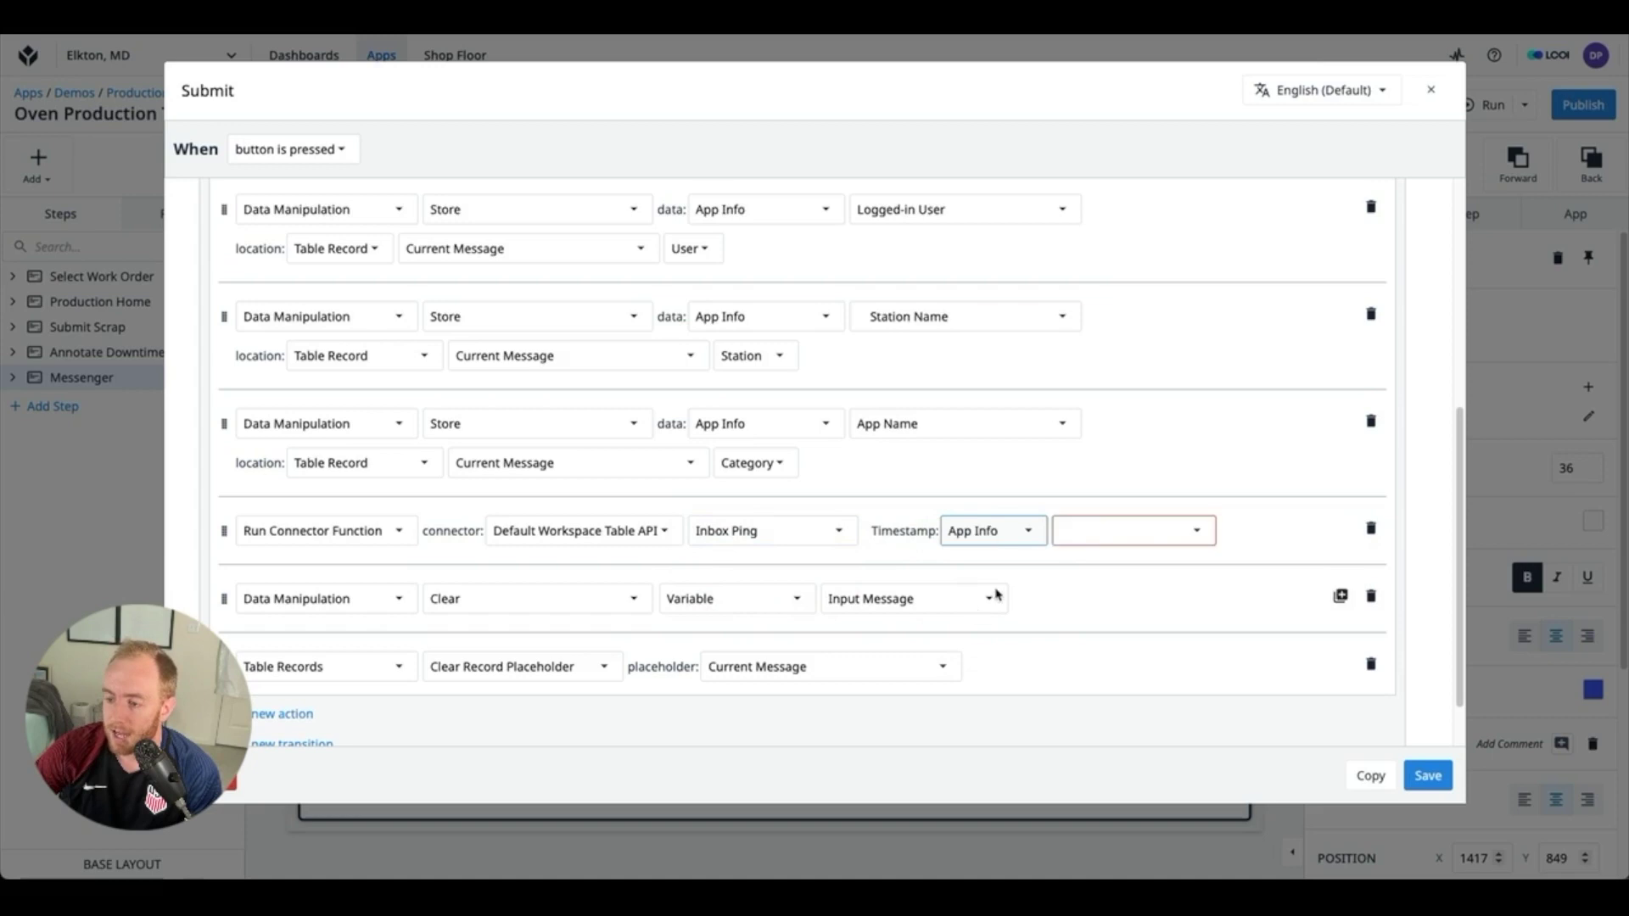
pyautogui.click(1102, 530)
pyautogui.click(1109, 551)
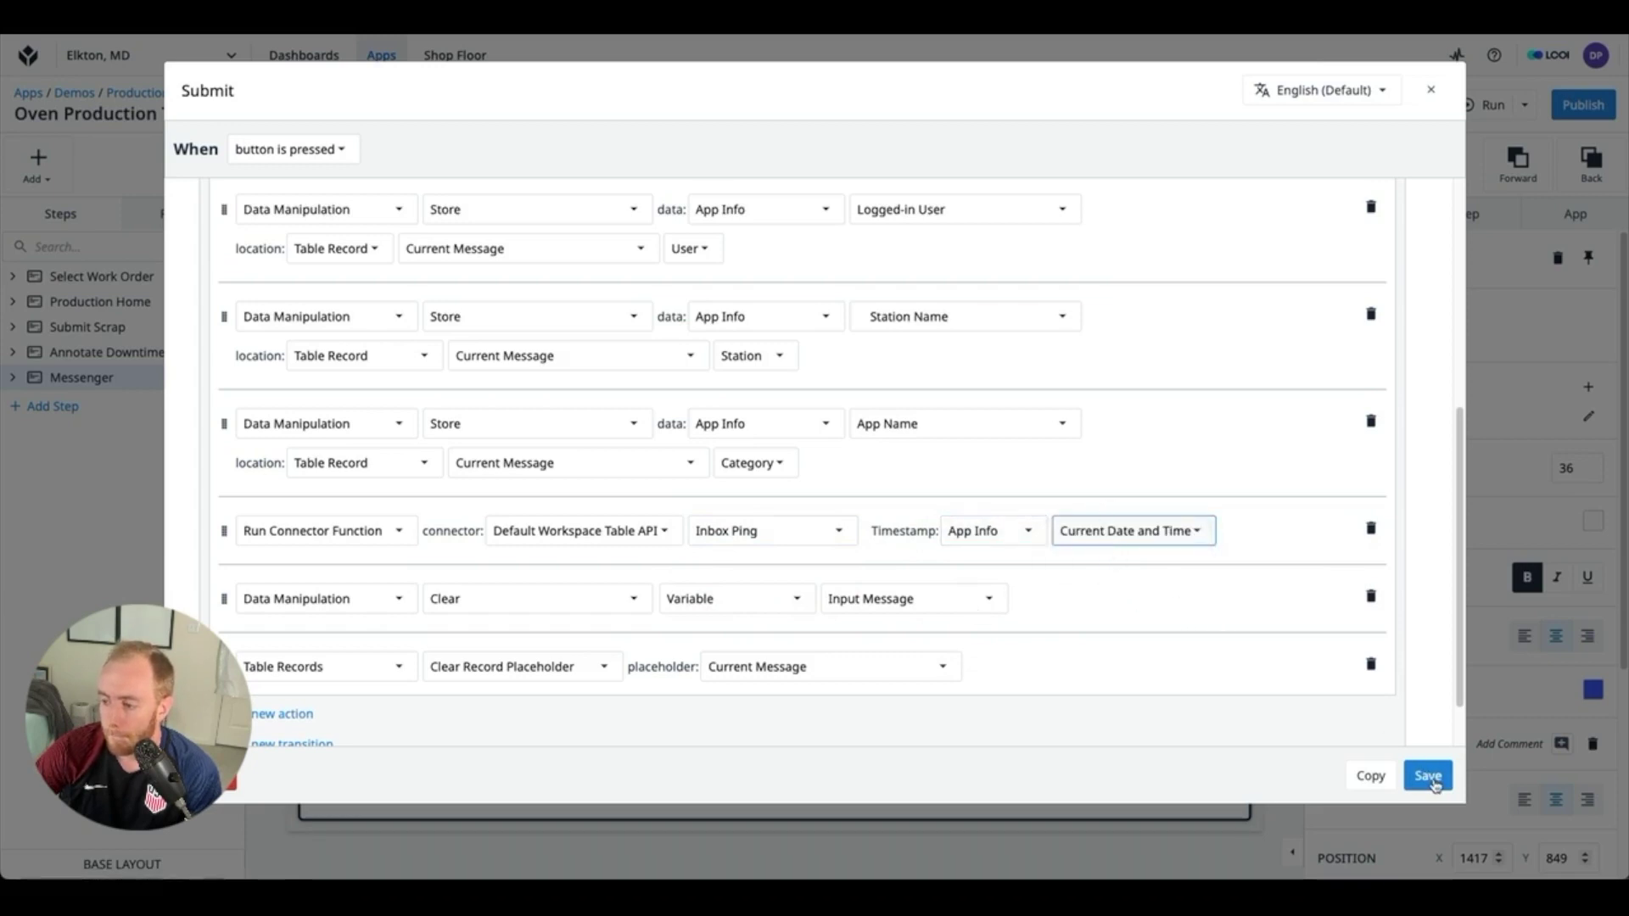
pyautogui.click(1434, 784)
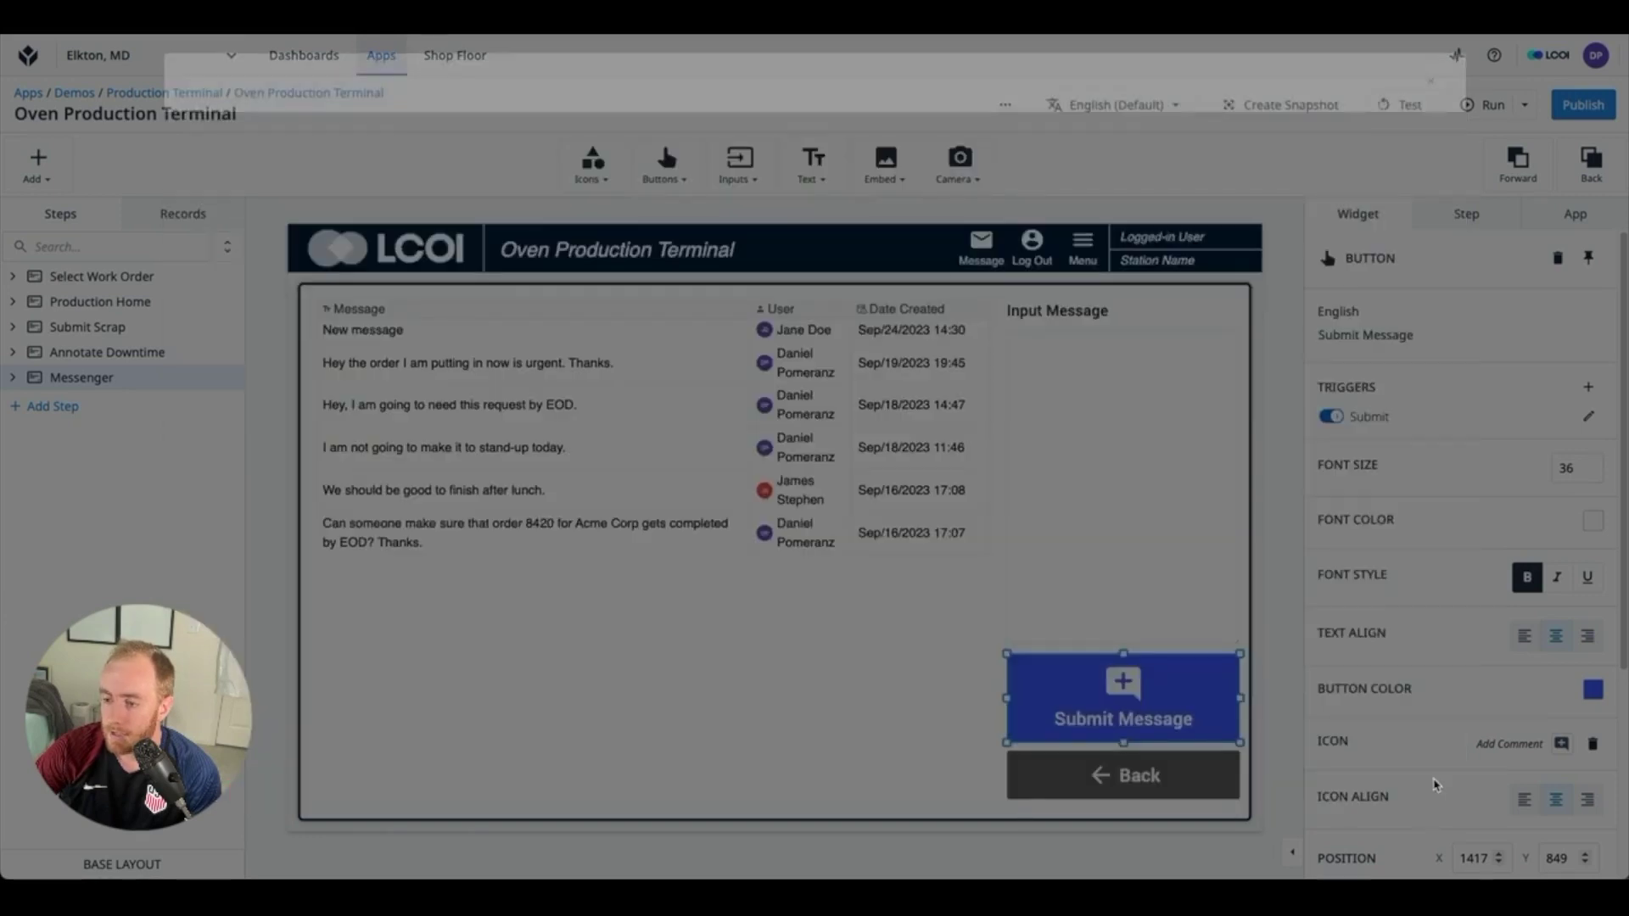
pyautogui.click(1279, 586)
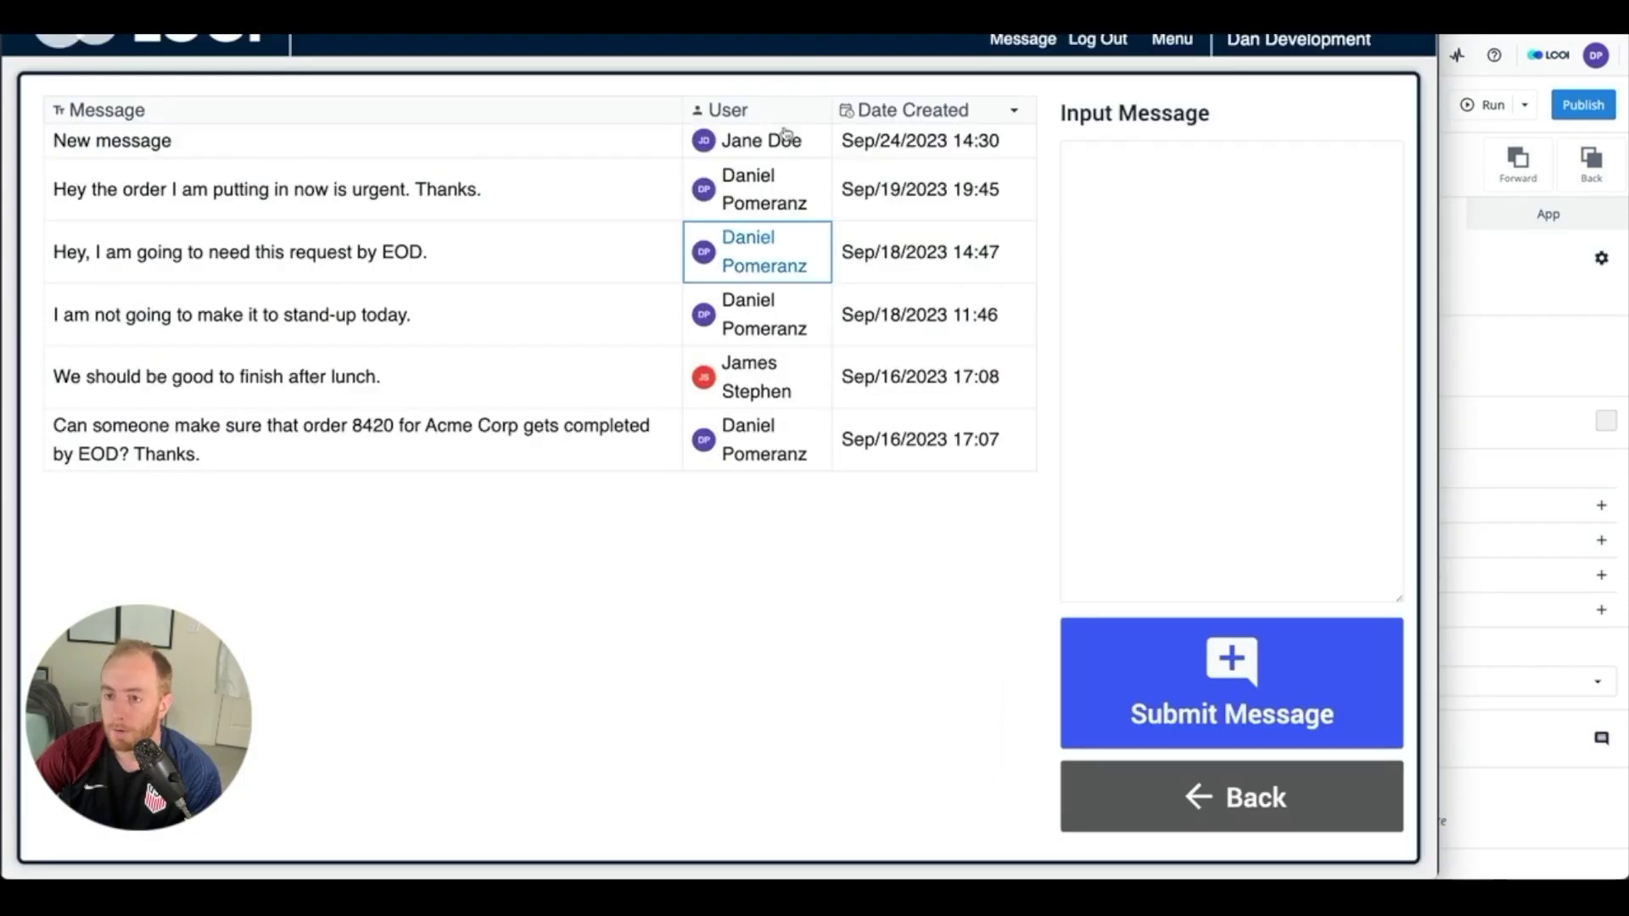
# Step: Submit the message 'Hello, is this updating the machine?' in the Player, then return to the editor
pyautogui.click(1182, 215)
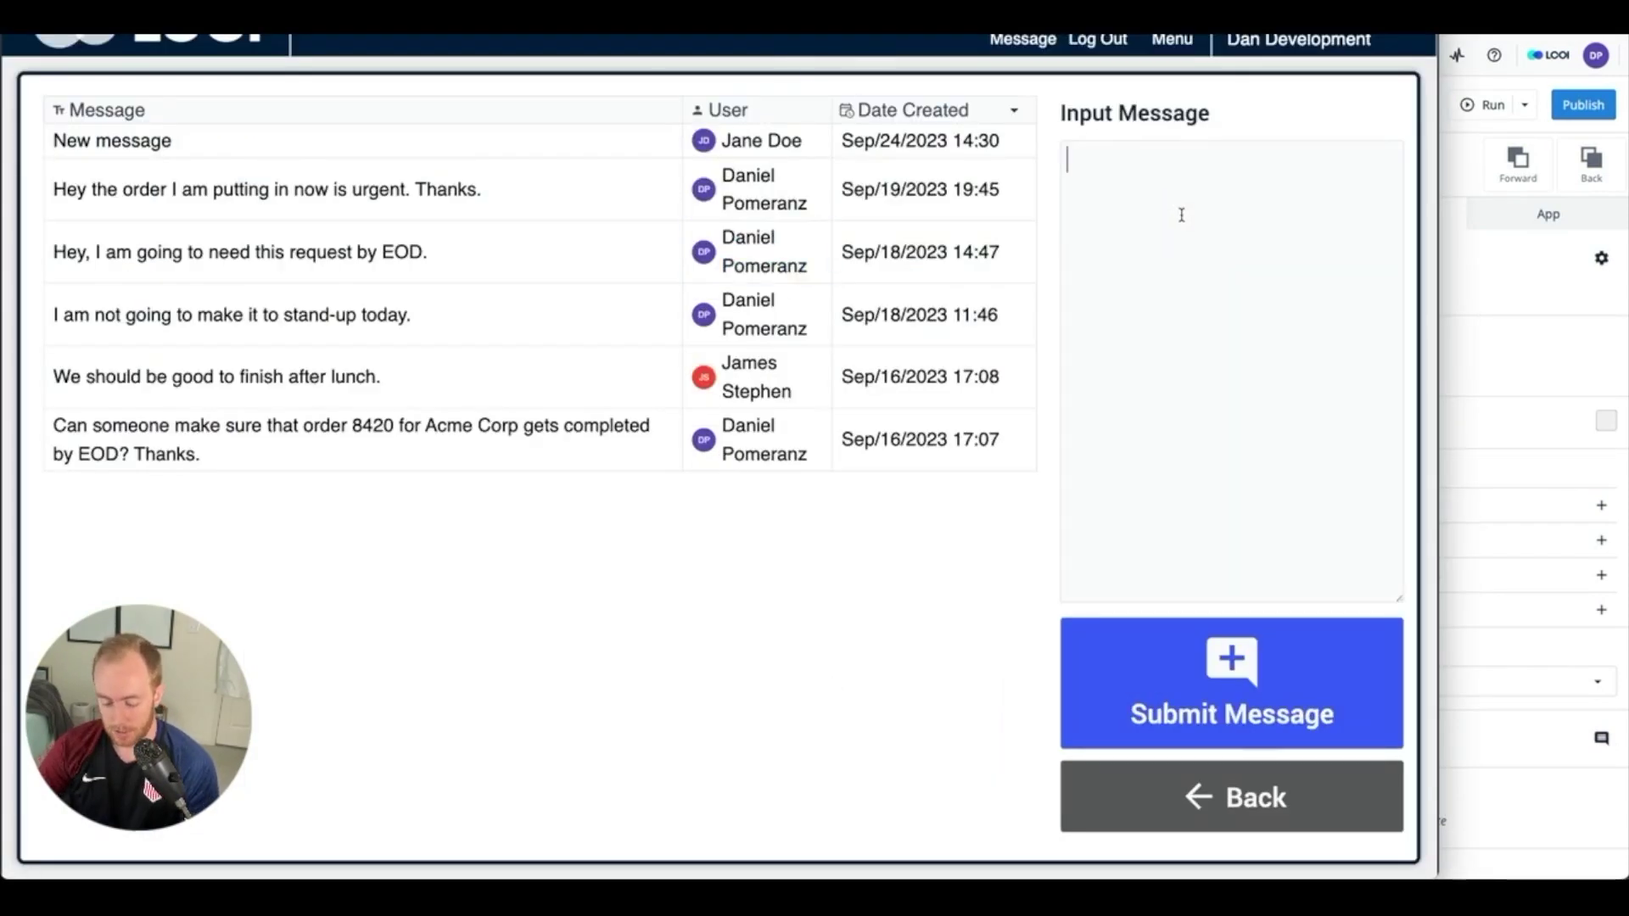
pyautogui.write('Hello, is')
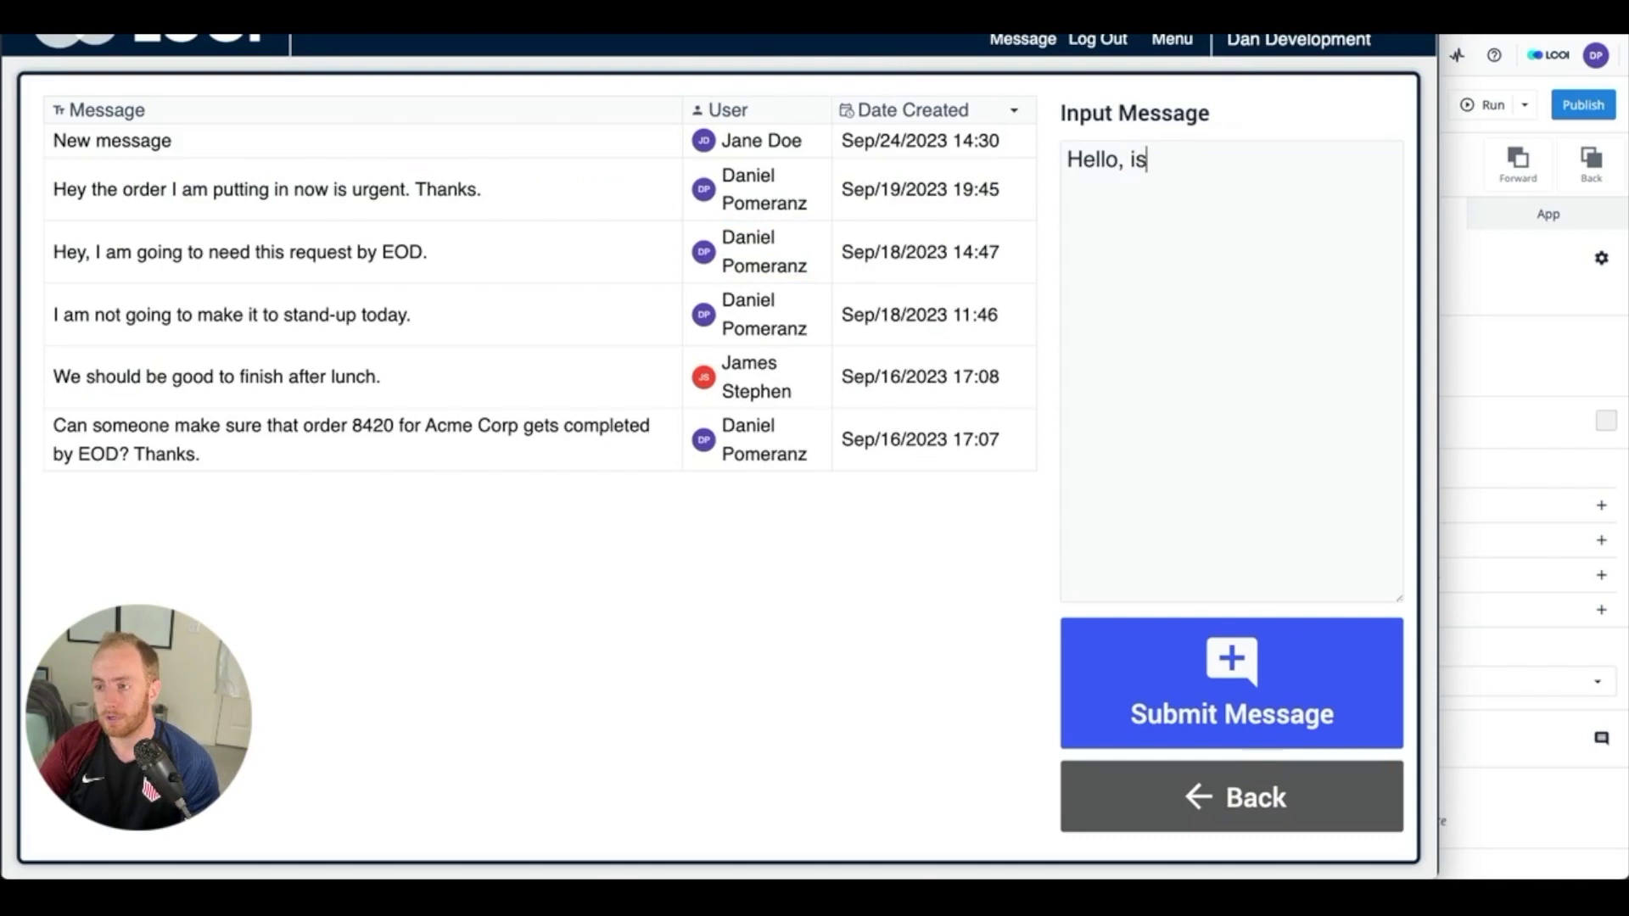
pyautogui.write(' this updating ')
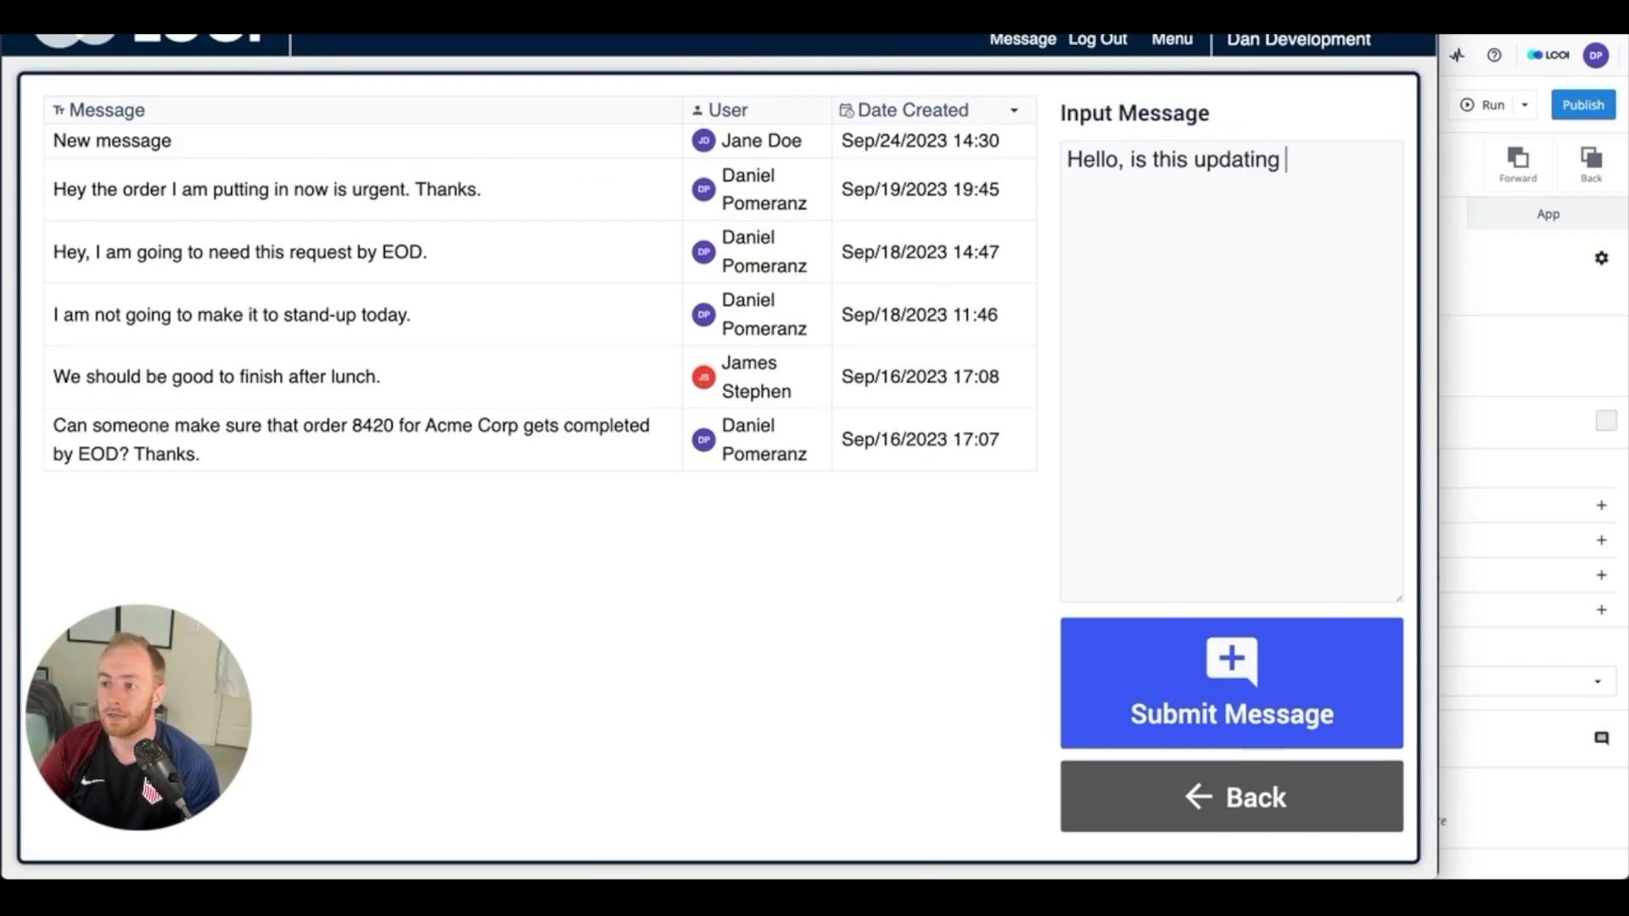
pyautogui.write('the machine?')
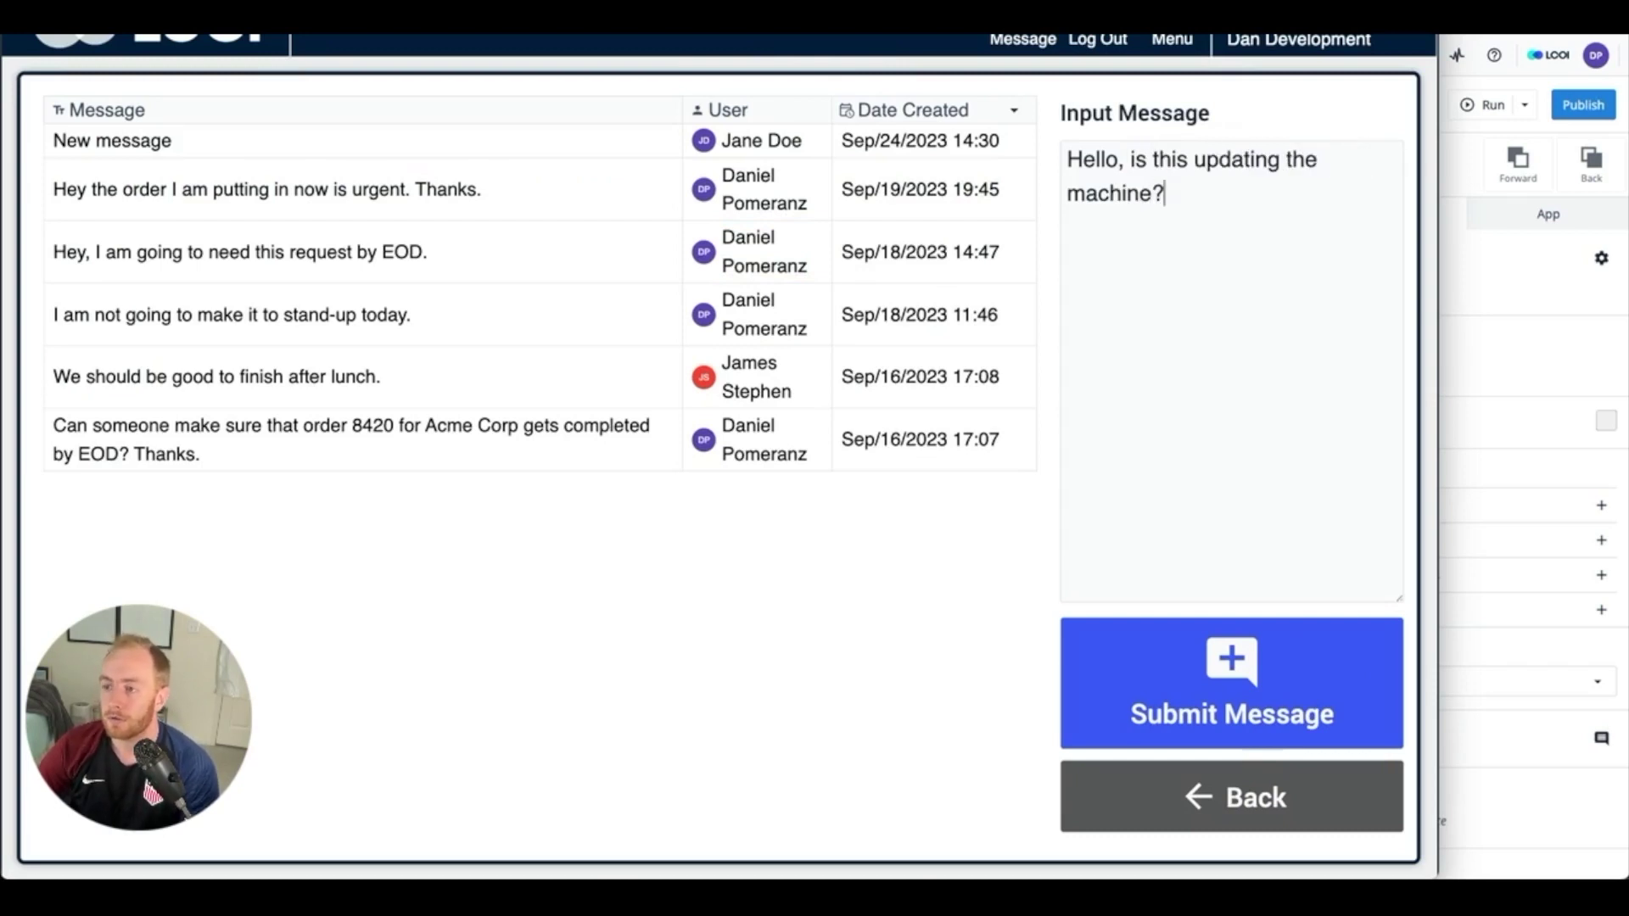
pyautogui.click(1212, 692)
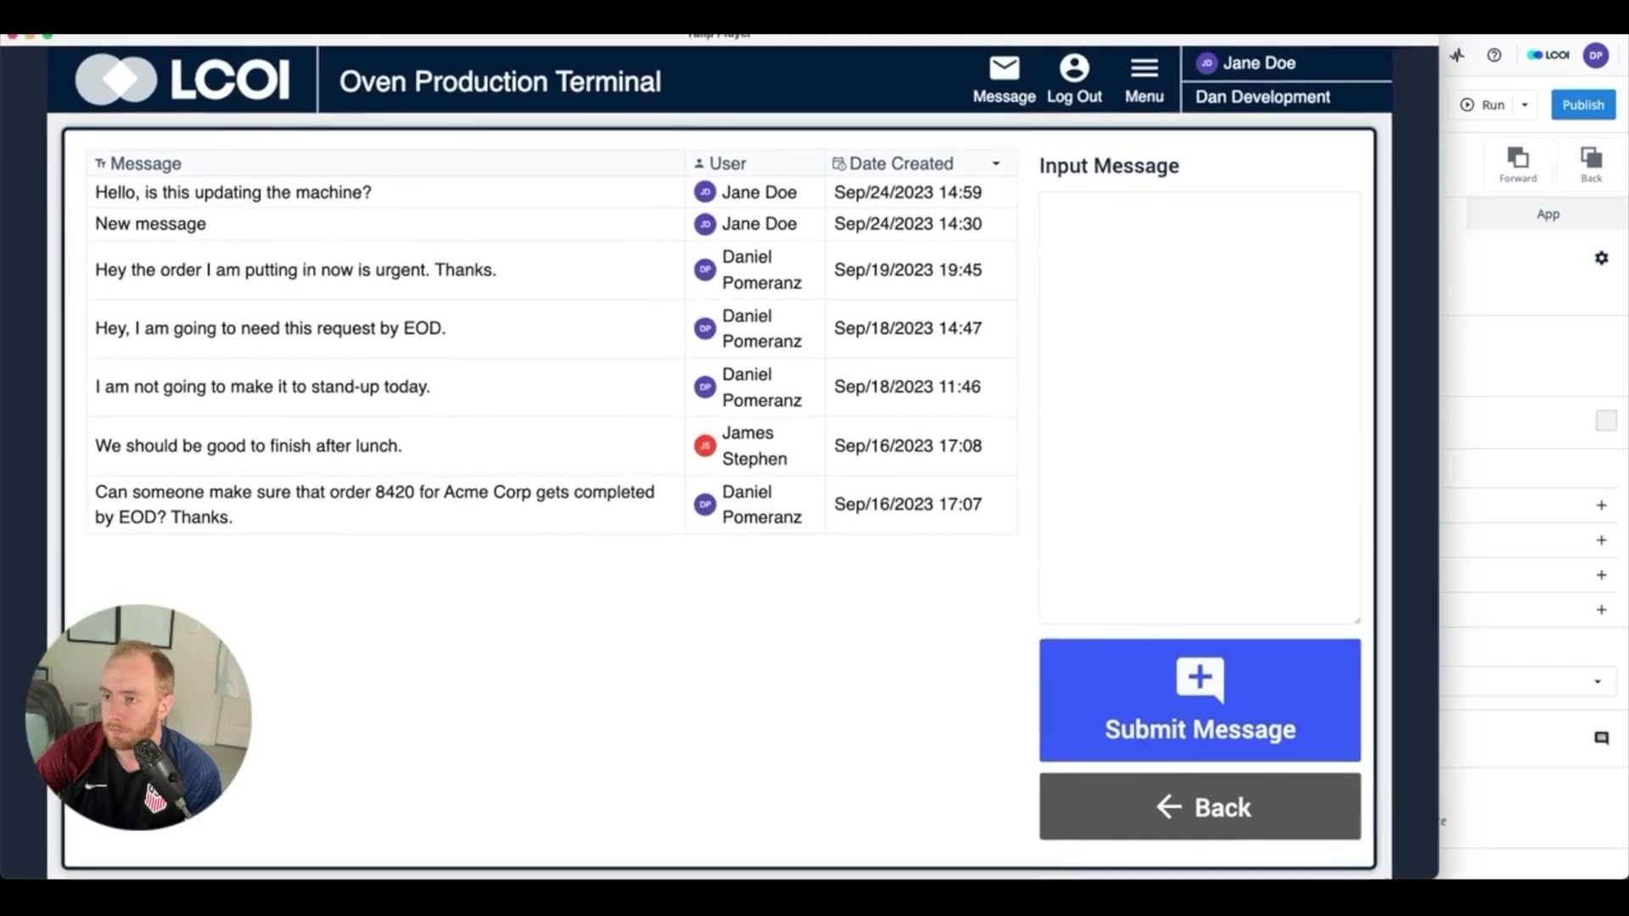
pyautogui.click(1501, 273)
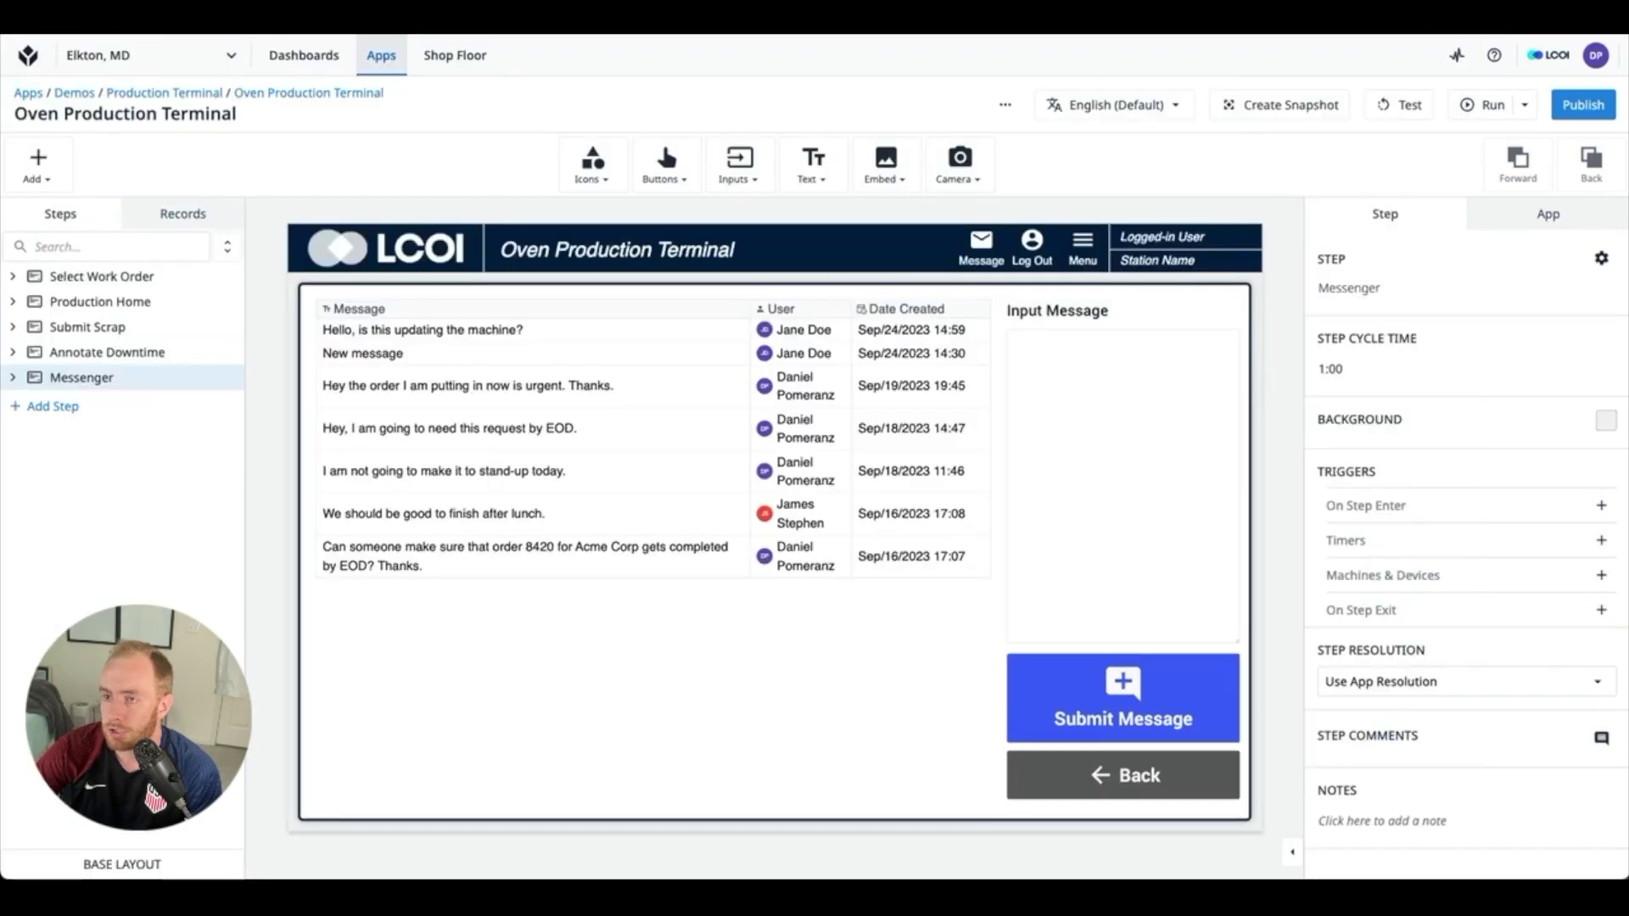
# Step: Confirm Latest Message reads 2023-09-24T18:59:52.000Z, then return the Player to the work order dashboard
pyautogui.hotkey('ctrl', 'Tab')
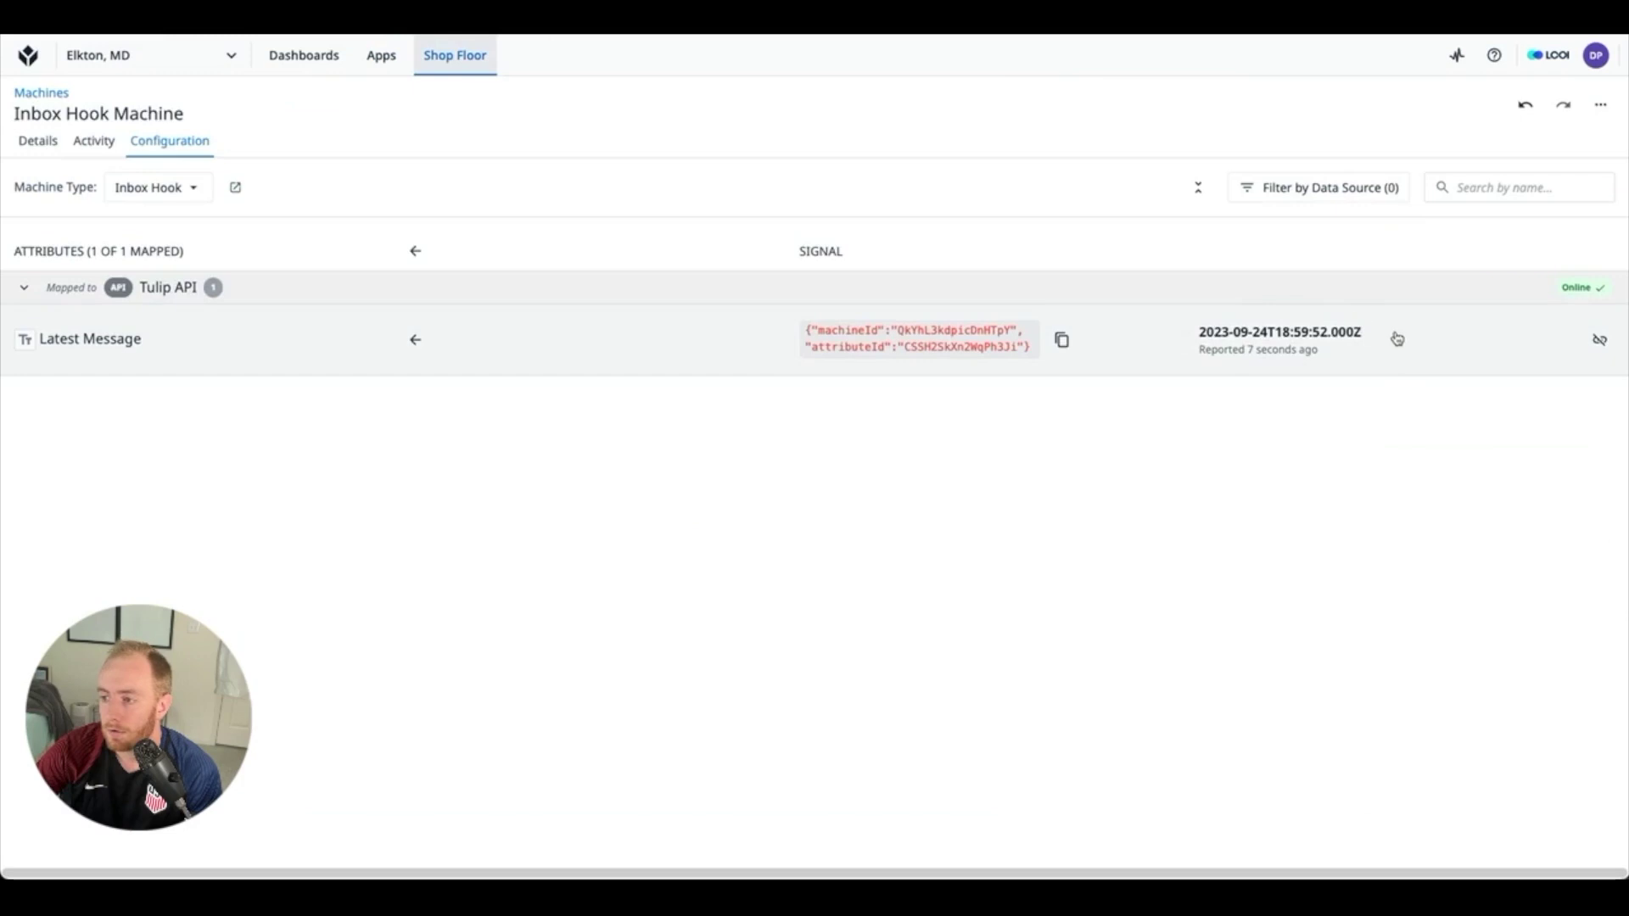
pyautogui.moveTo(1386, 341); pyautogui.dragTo(1201, 342)
pyautogui.press('super+Tab')
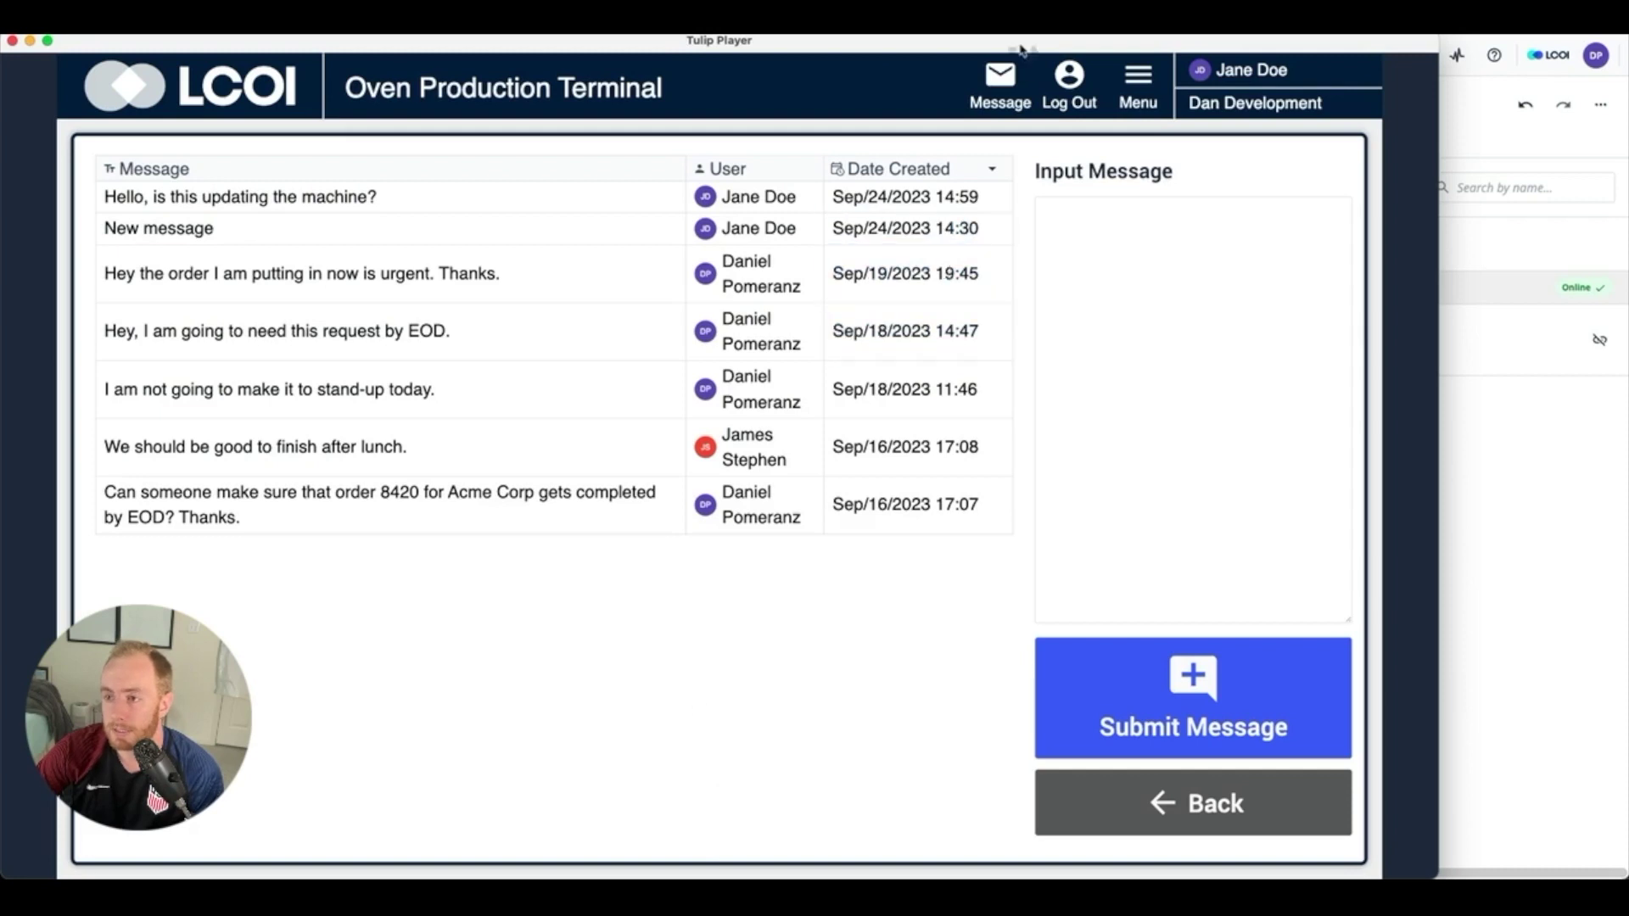
pyautogui.click(1230, 798)
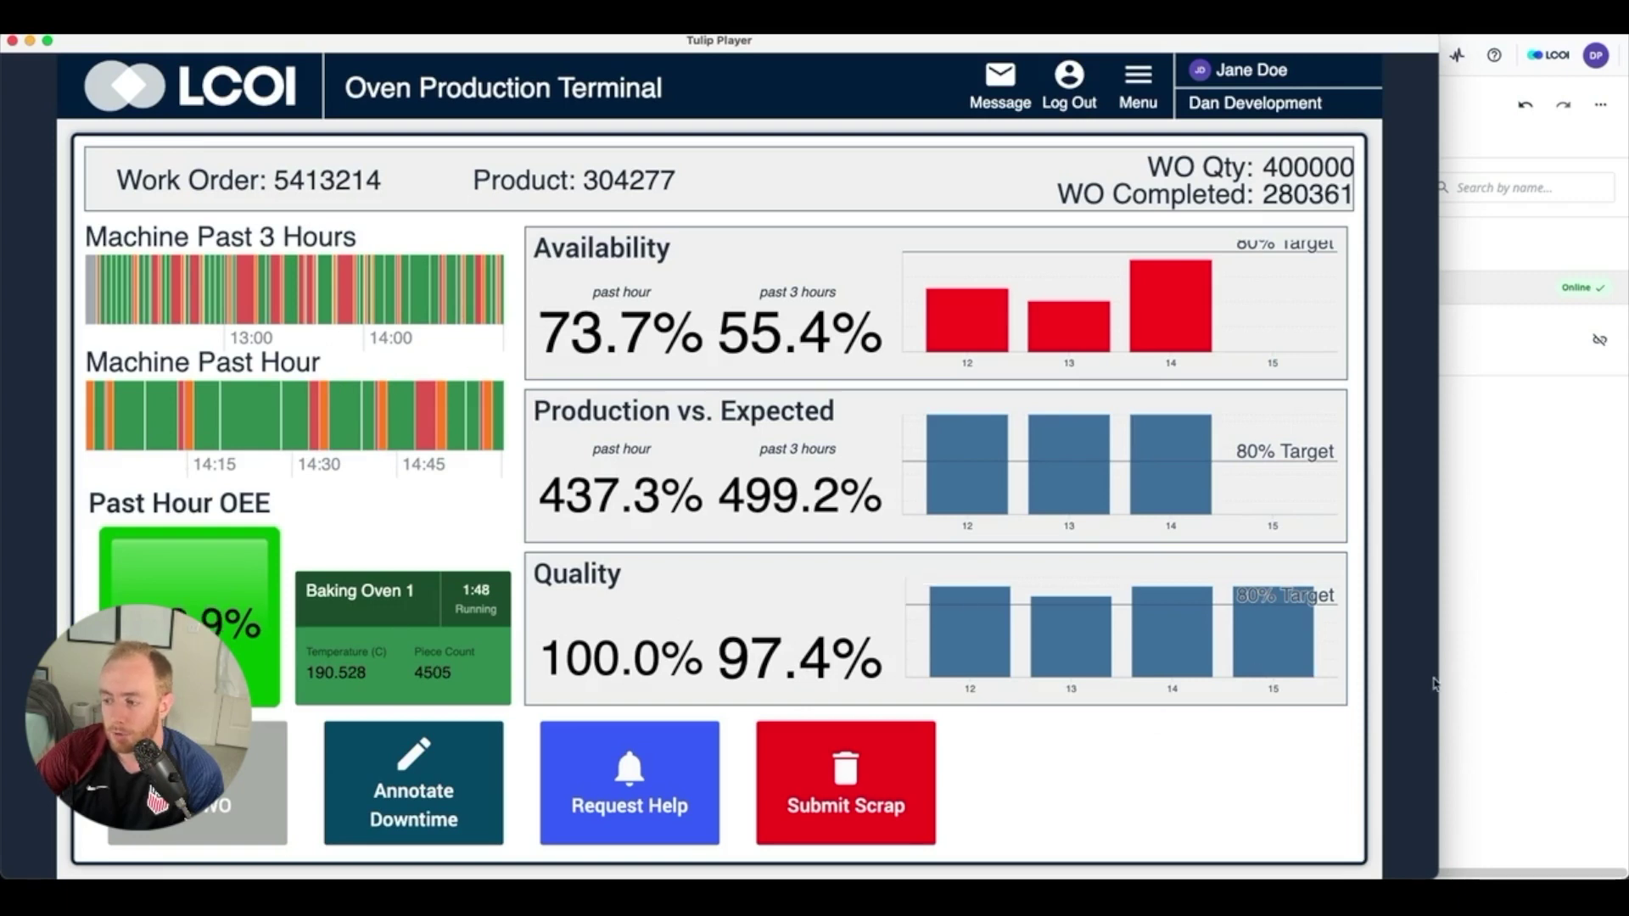
pyautogui.click(1510, 682)
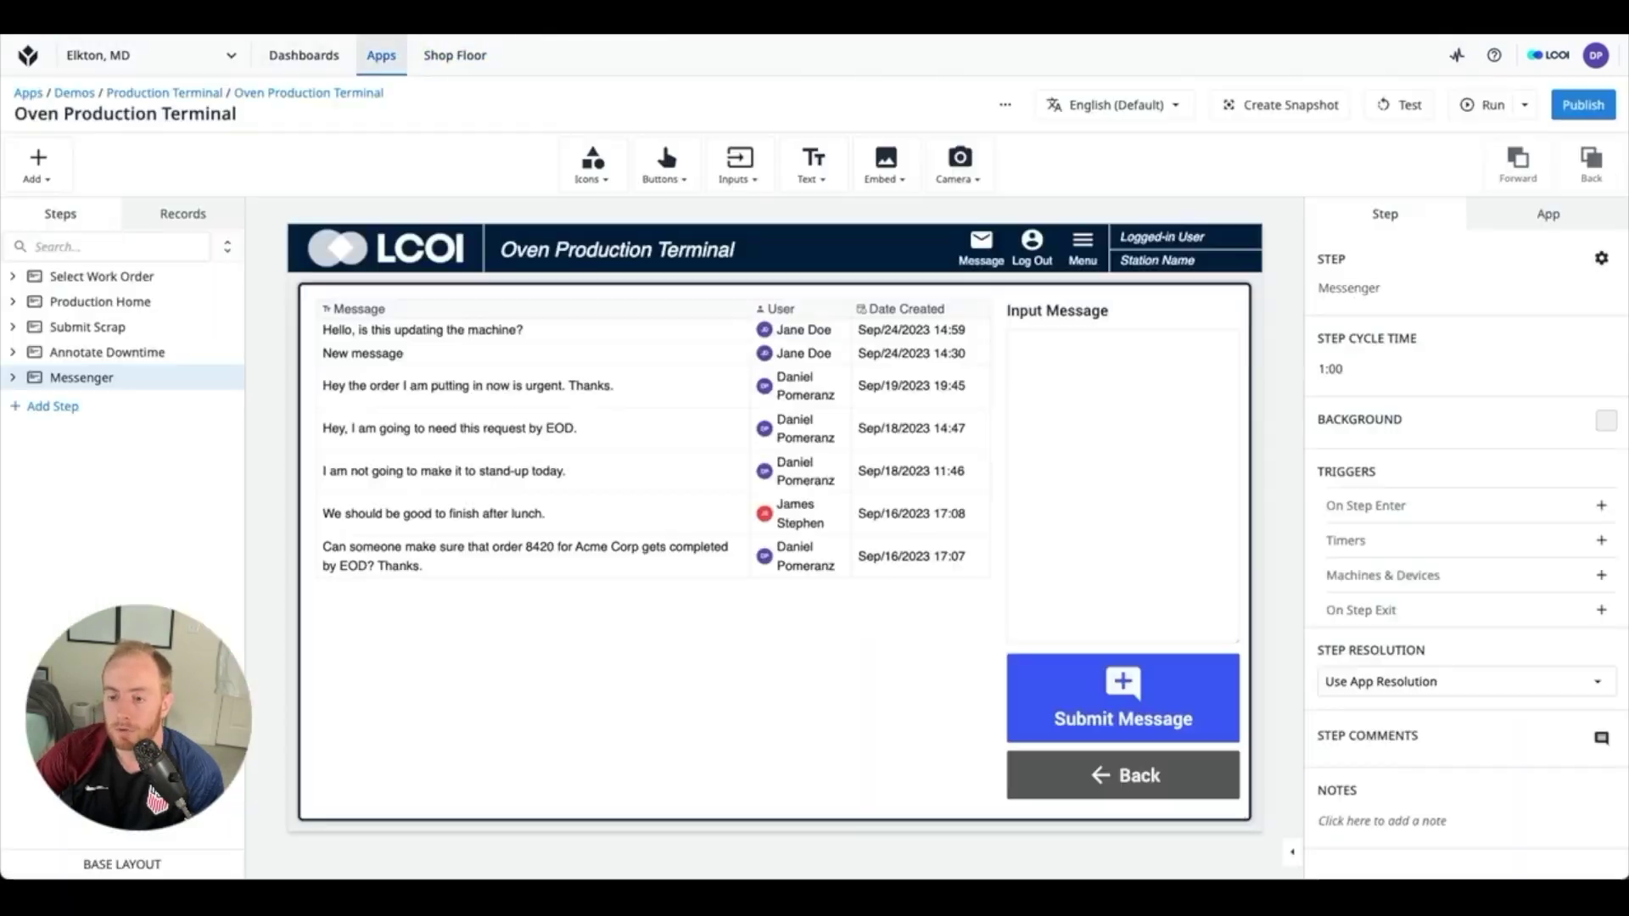
pyautogui.hotkey('alt', 'Tab')
# Step: Check Production Home, then view the Base Layout's six Machines & Devices triggers
pyautogui.click(1293, 363)
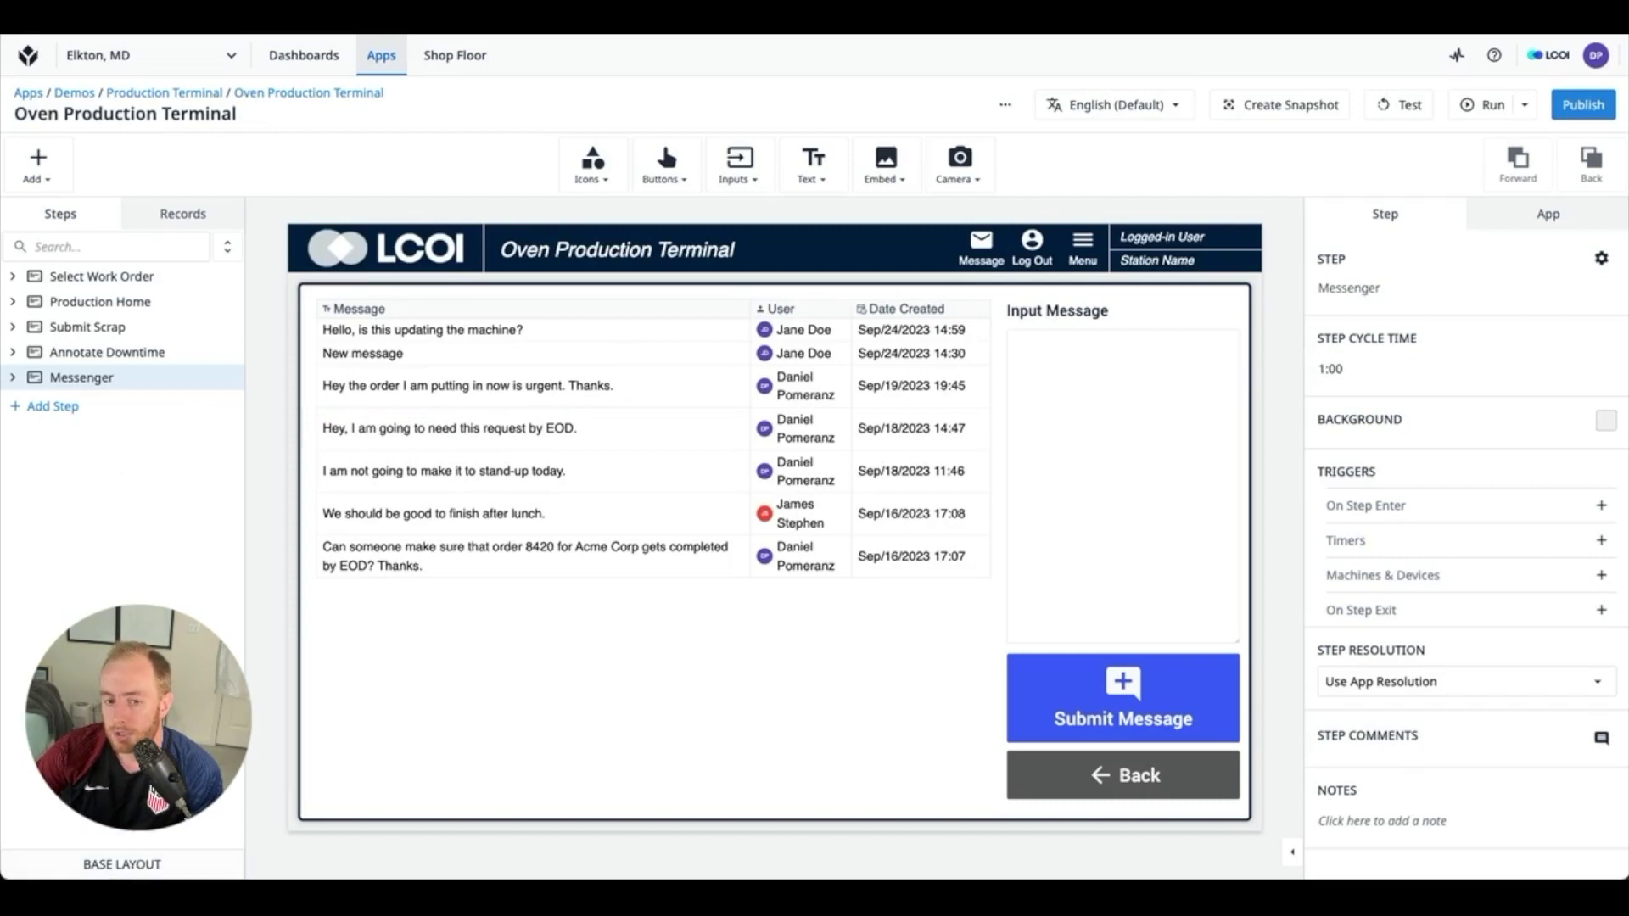
pyautogui.moveTo(1517, 575); pyautogui.dragTo(1321, 574)
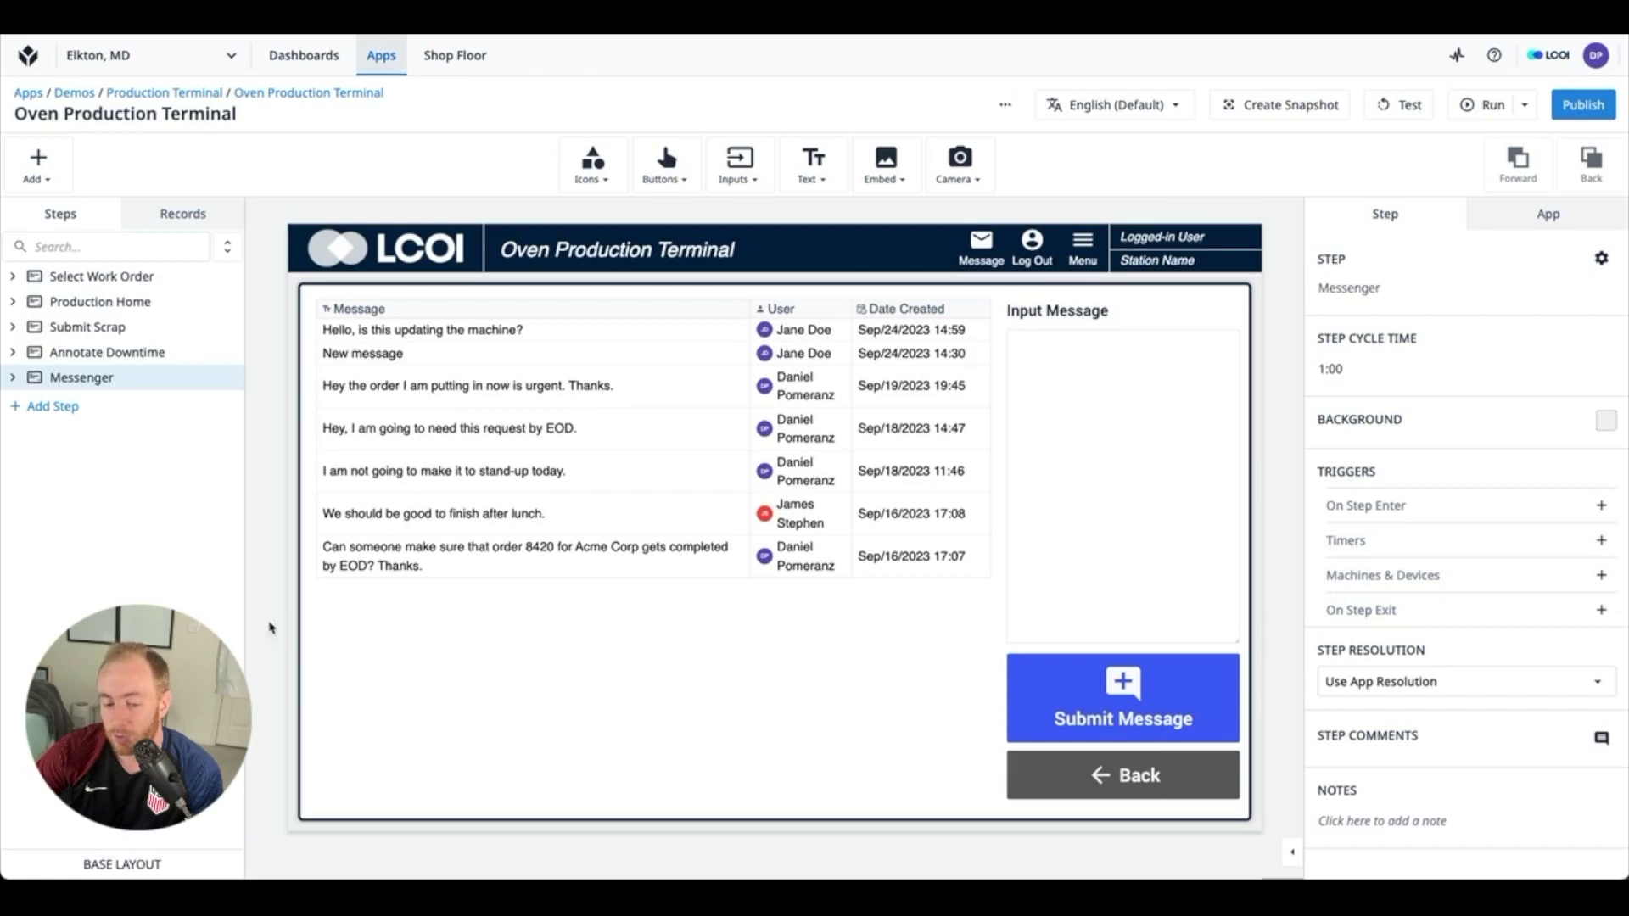
pyautogui.click(154, 867)
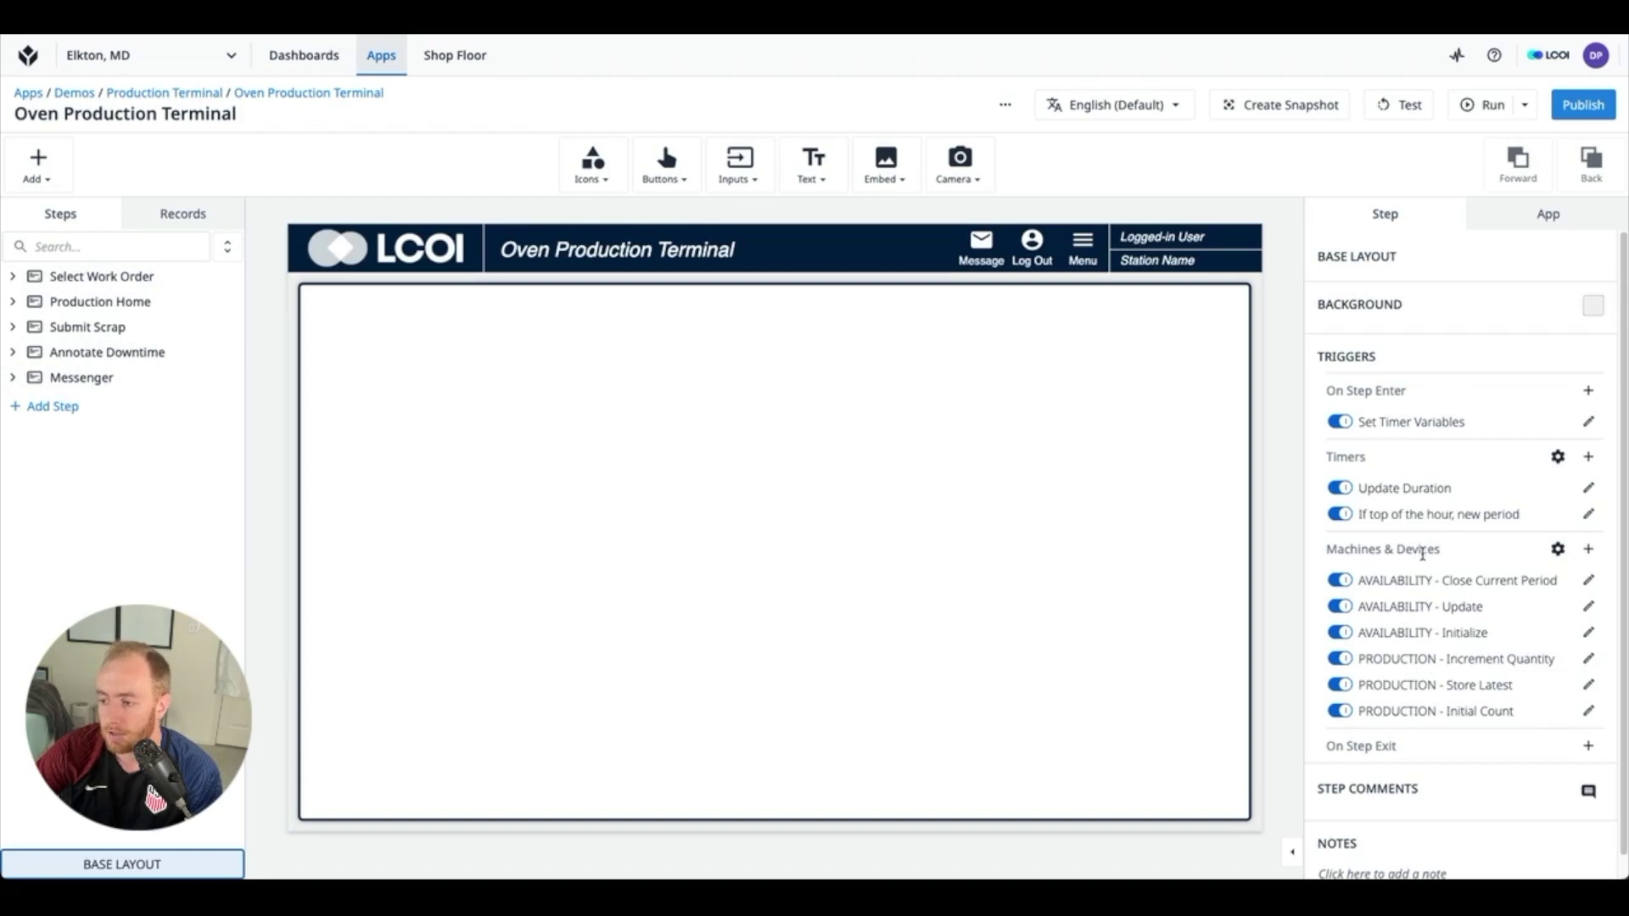
pyautogui.click(132, 301)
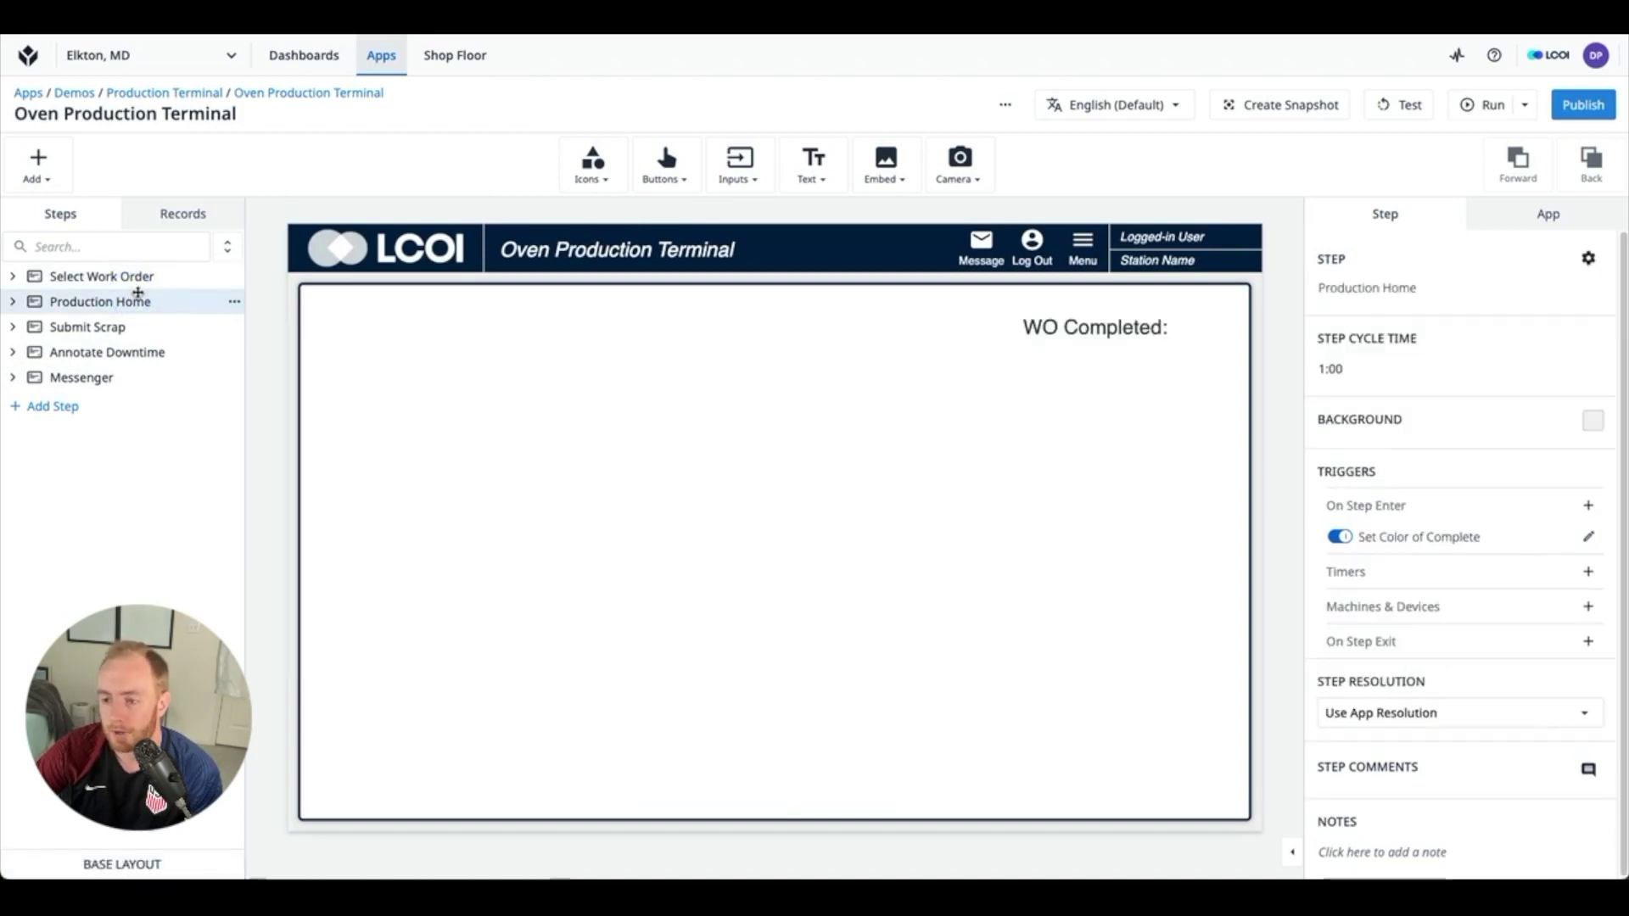
pyautogui.click(151, 864)
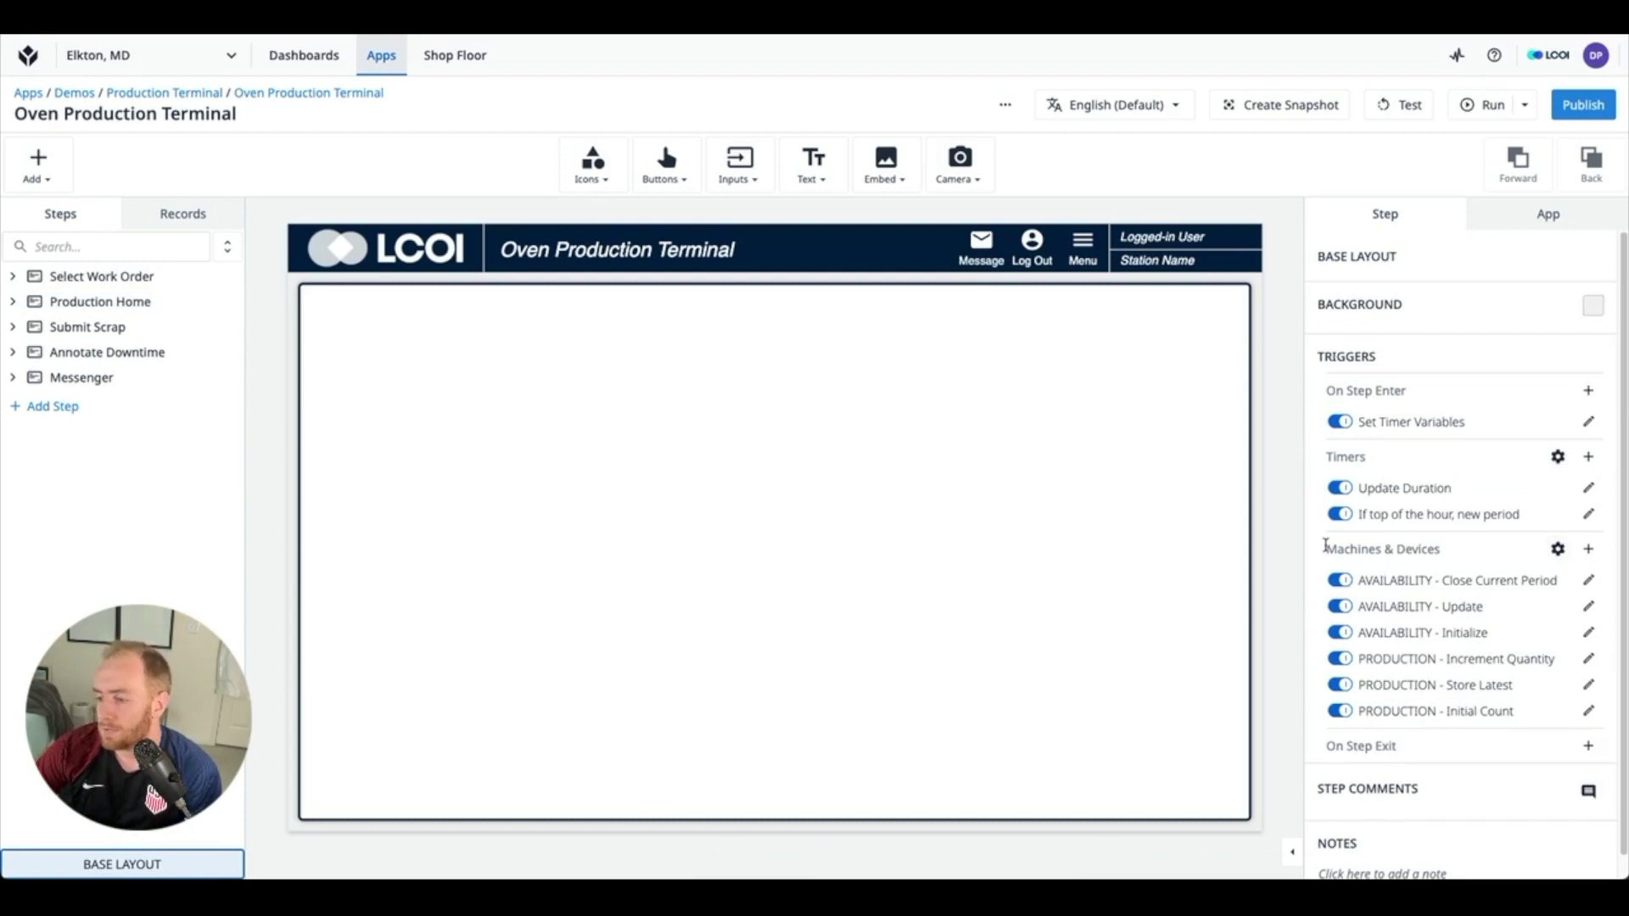
# Step: Create a Machines & Devices trigger that fires when Inbox Hook Machine outputs Latest Message
pyautogui.click(1588, 549)
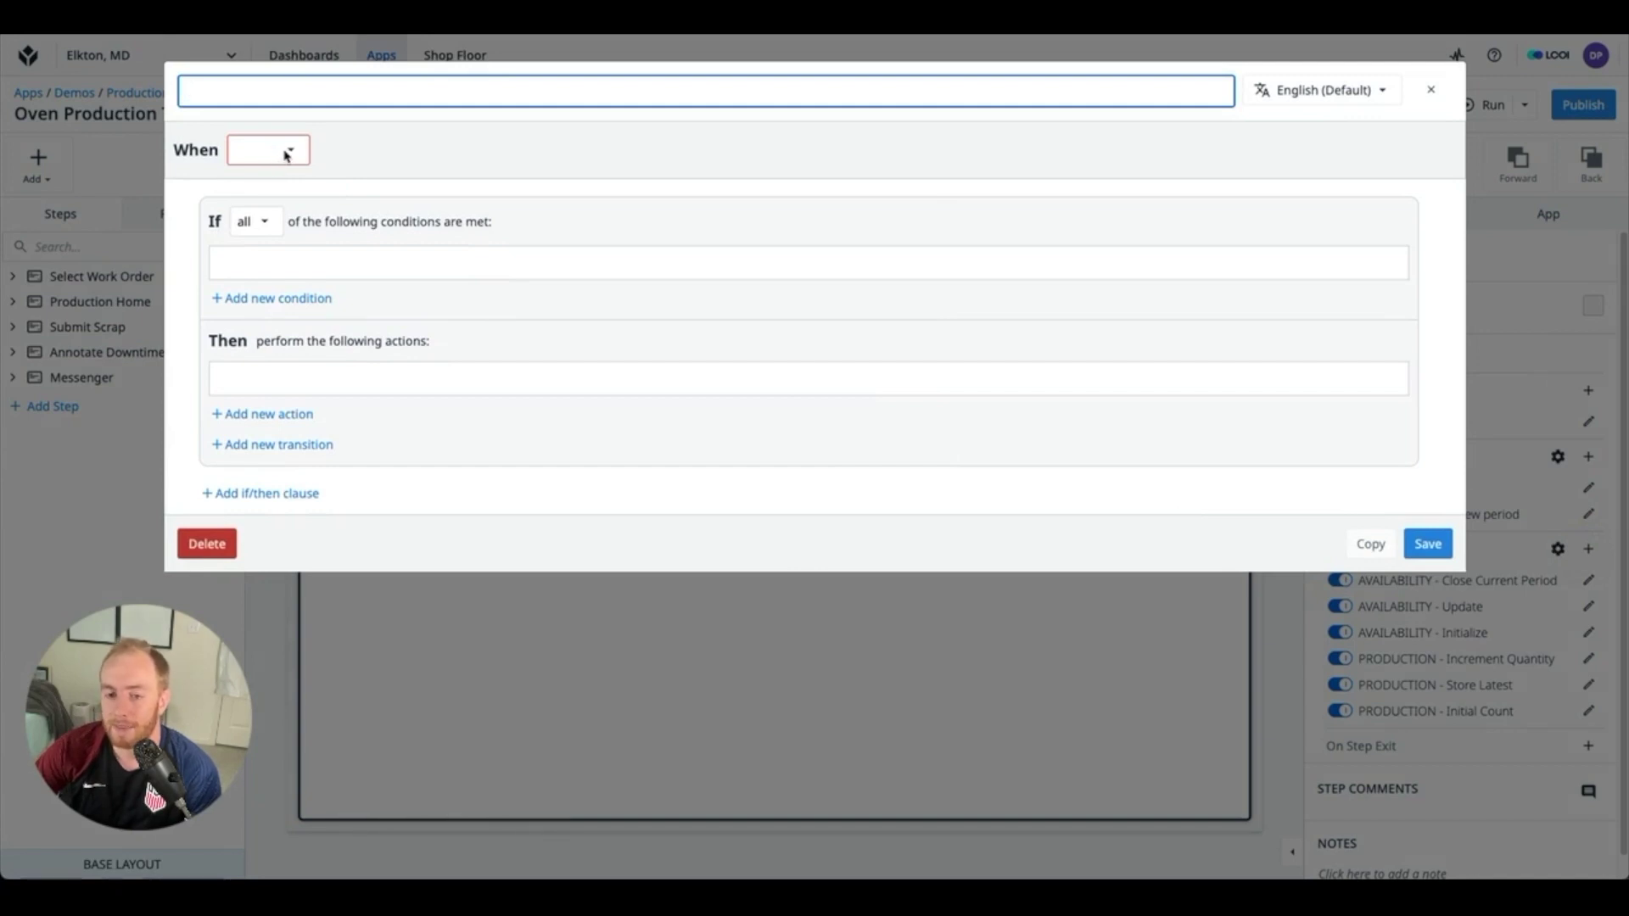
pyautogui.click(284, 154)
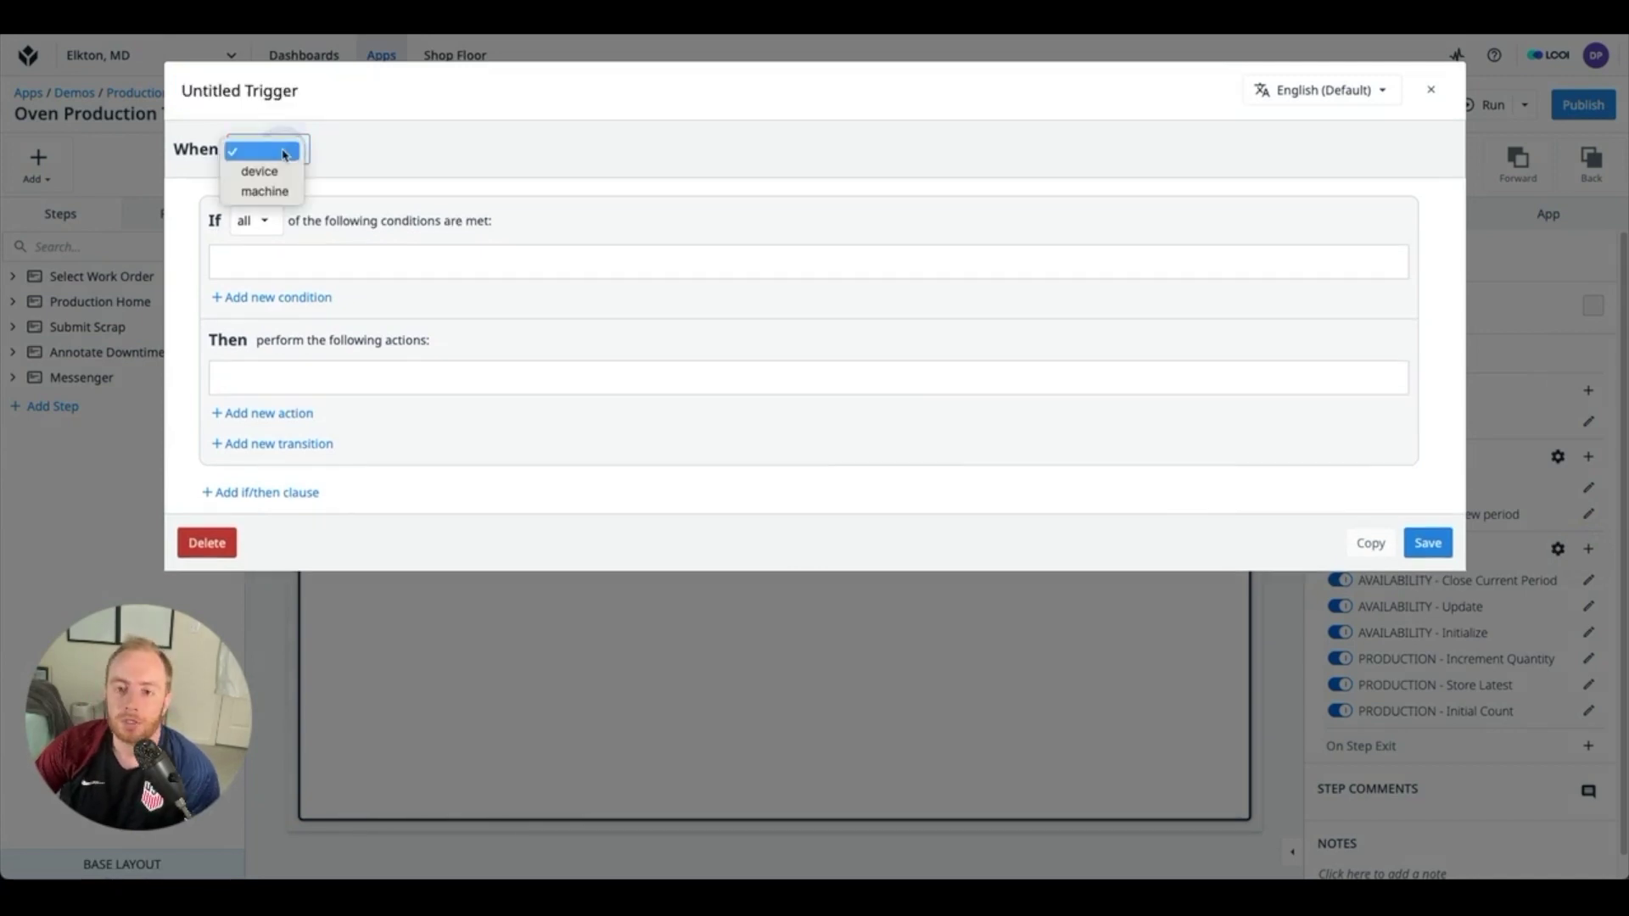
pyautogui.click(270, 191)
pyautogui.click(543, 149)
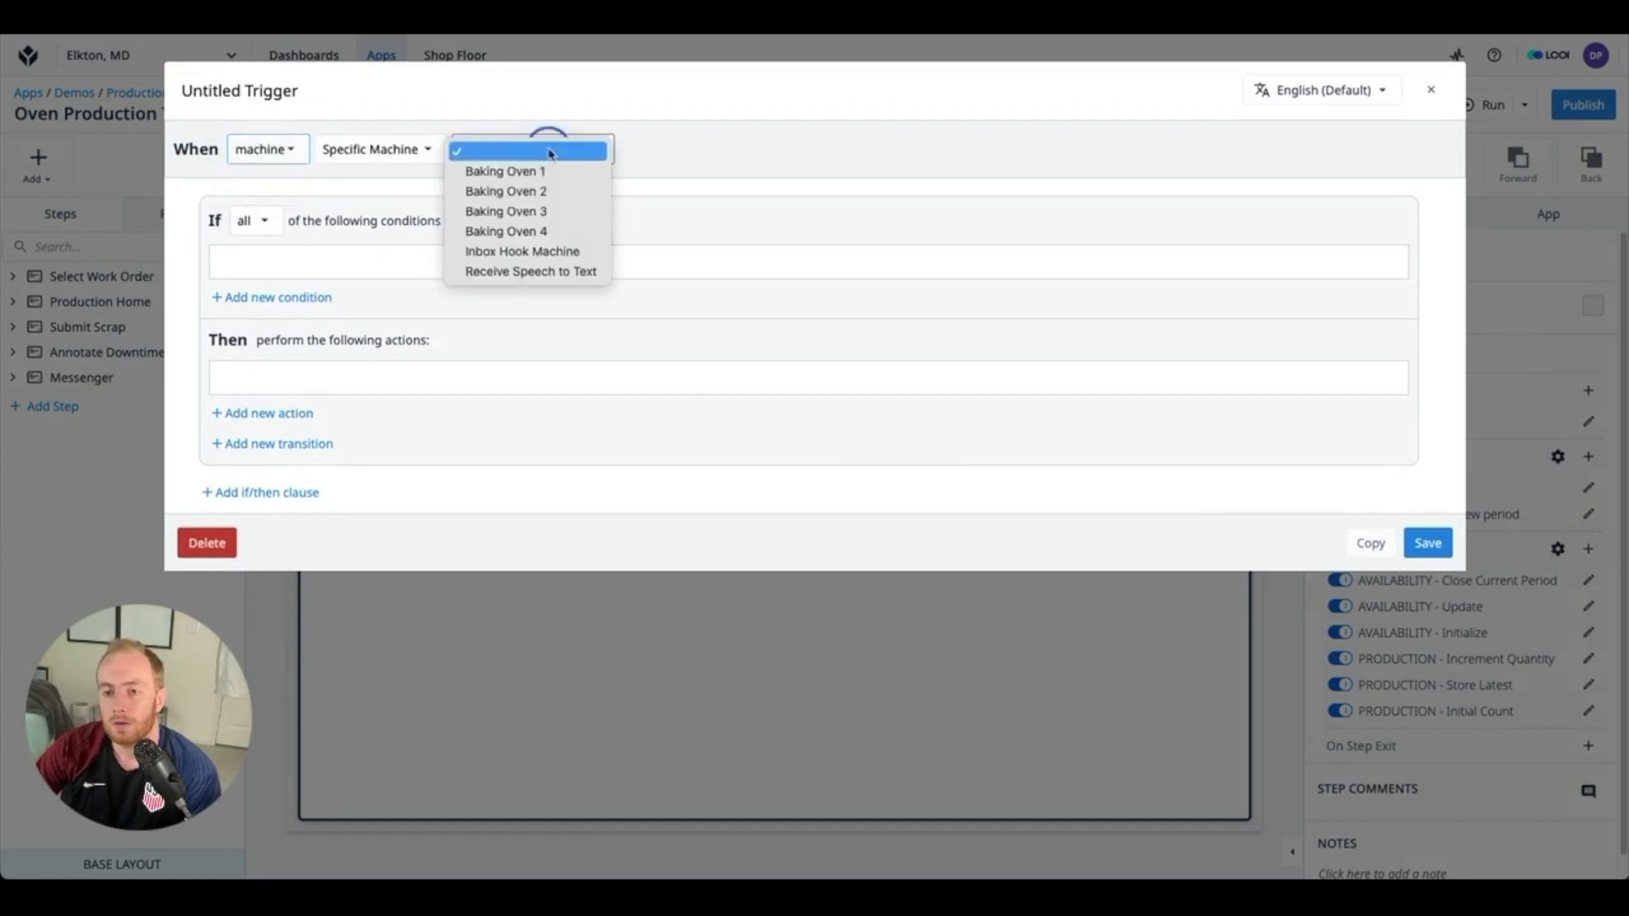
pyautogui.click(517, 253)
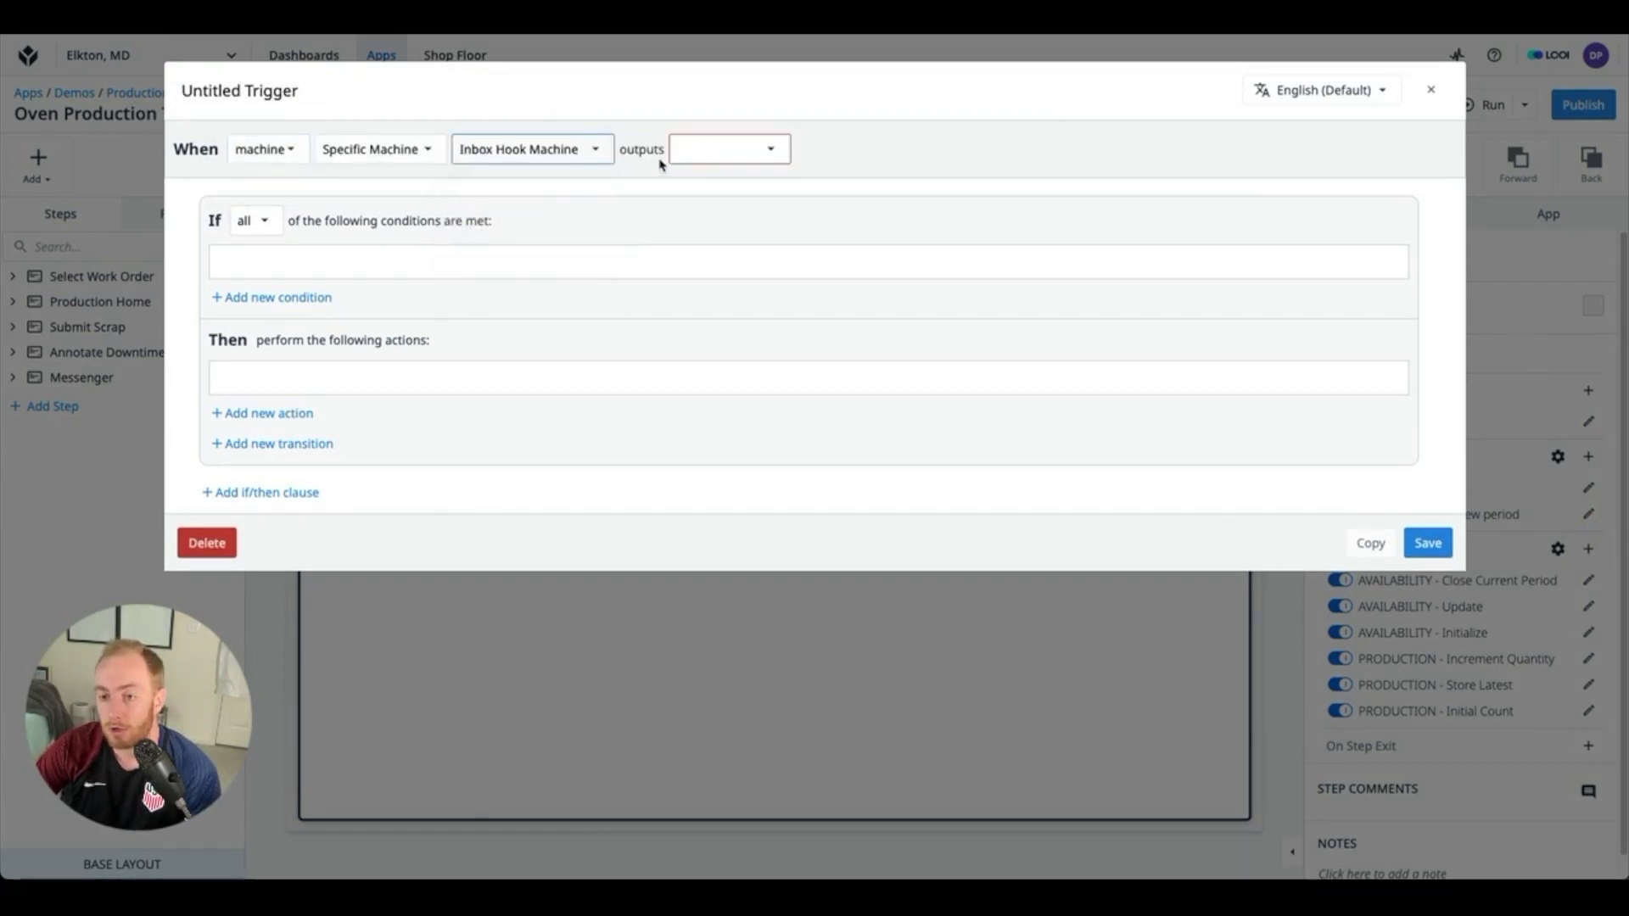
pyautogui.click(709, 154)
pyautogui.click(709, 150)
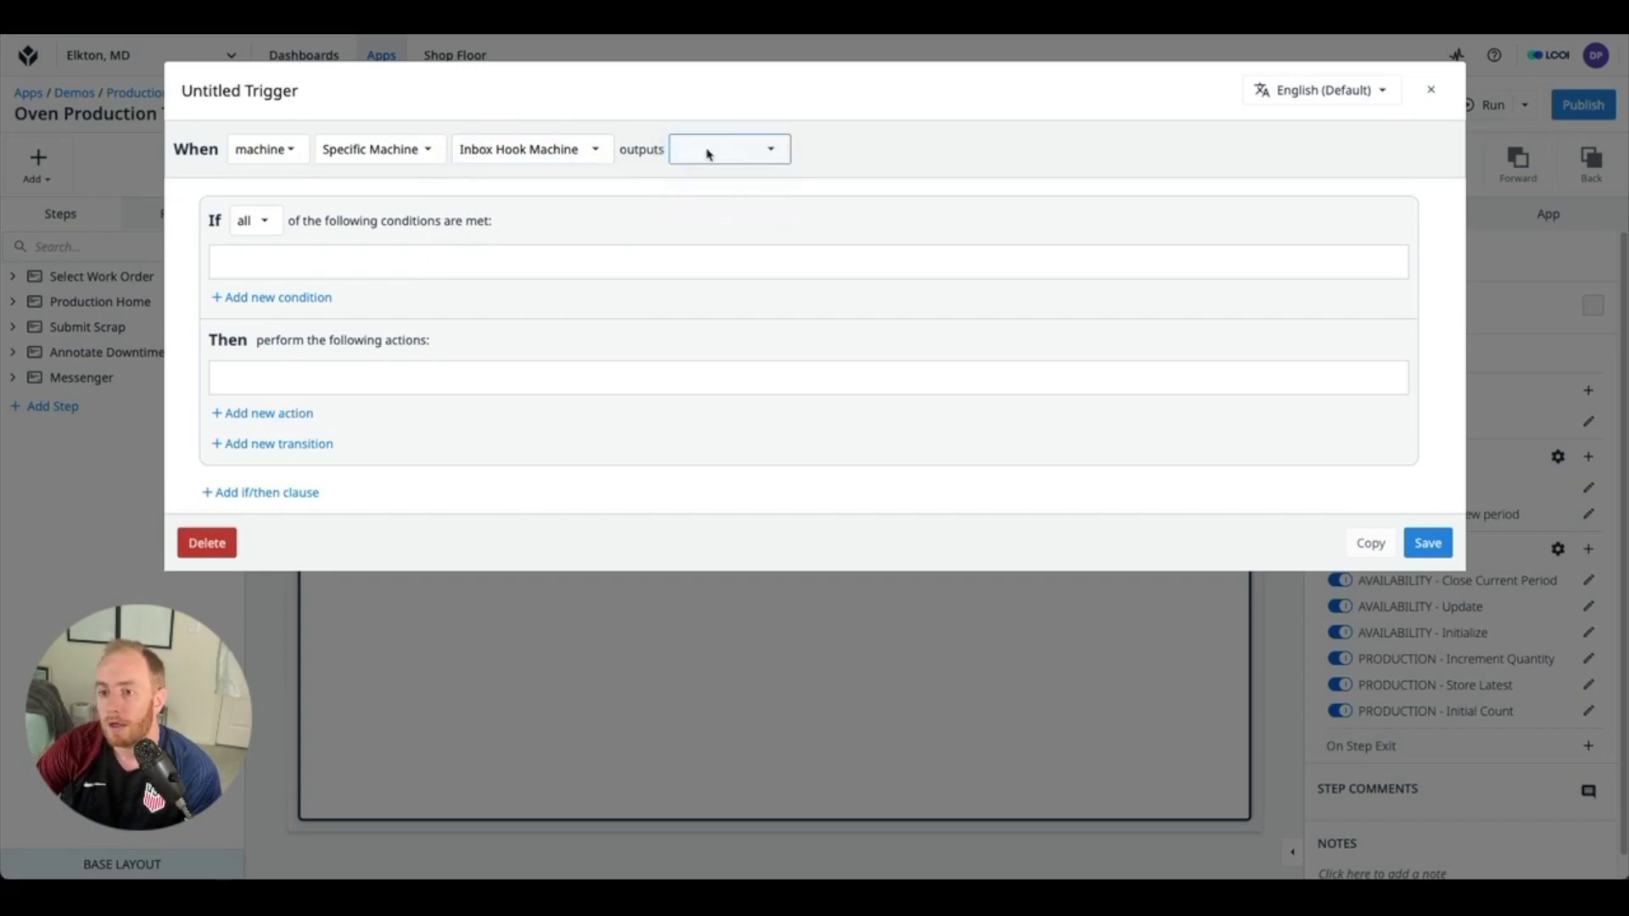
pyautogui.click(709, 150)
pyautogui.click(718, 192)
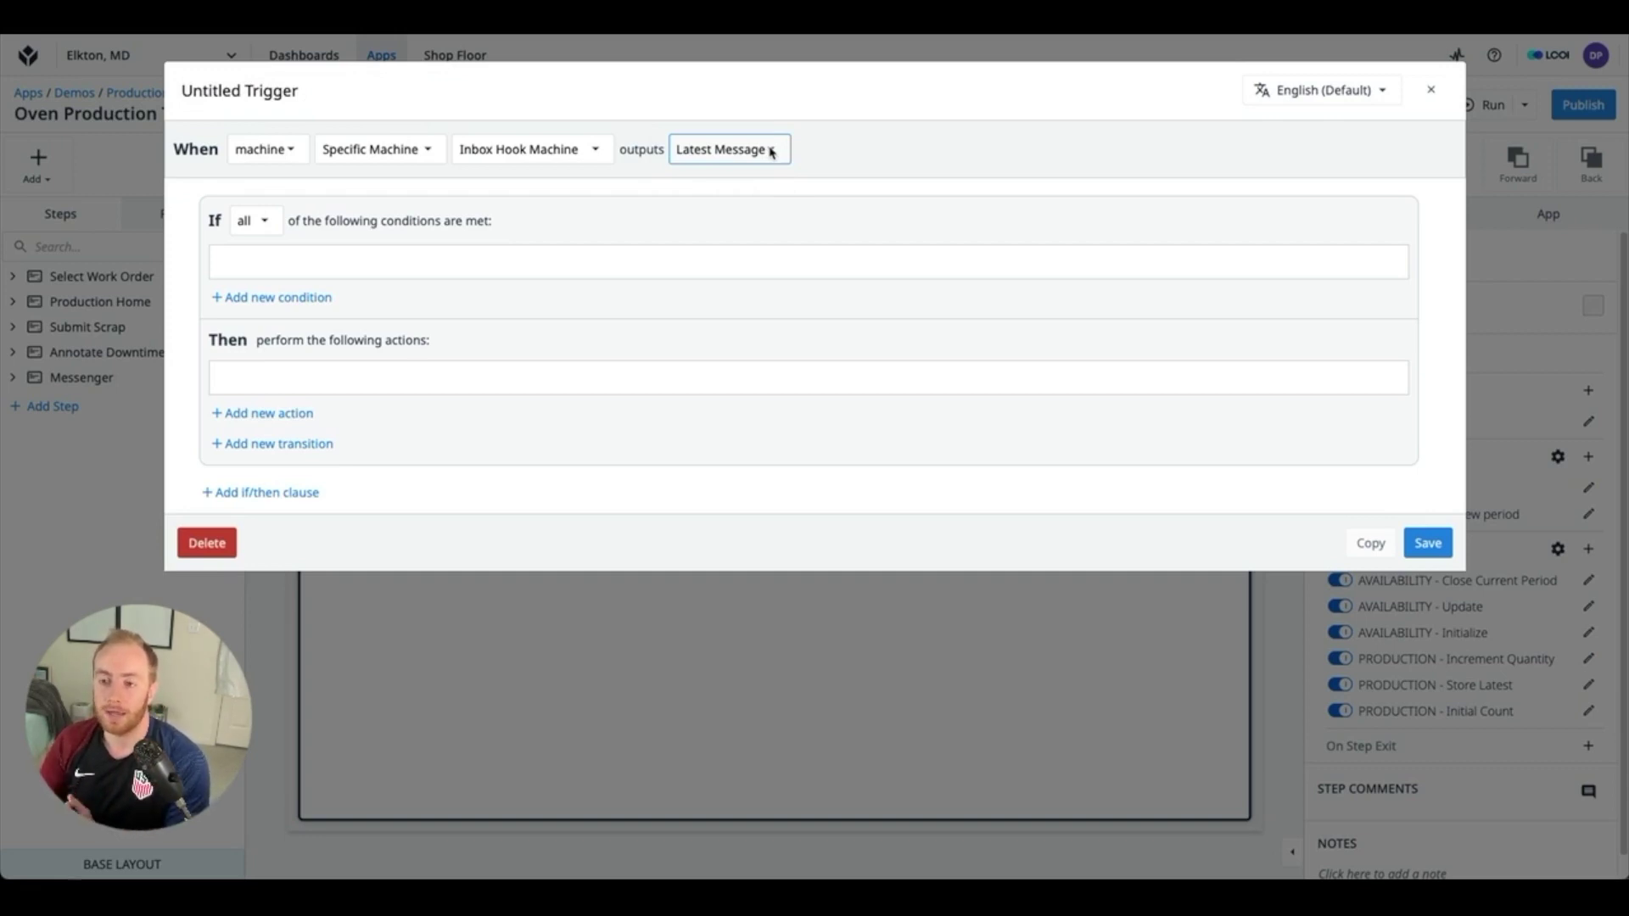
pyautogui.click(308, 419)
# Step: Set the action to Data Manipulation > Store a Static Value Color of yellow
pyautogui.click(335, 389)
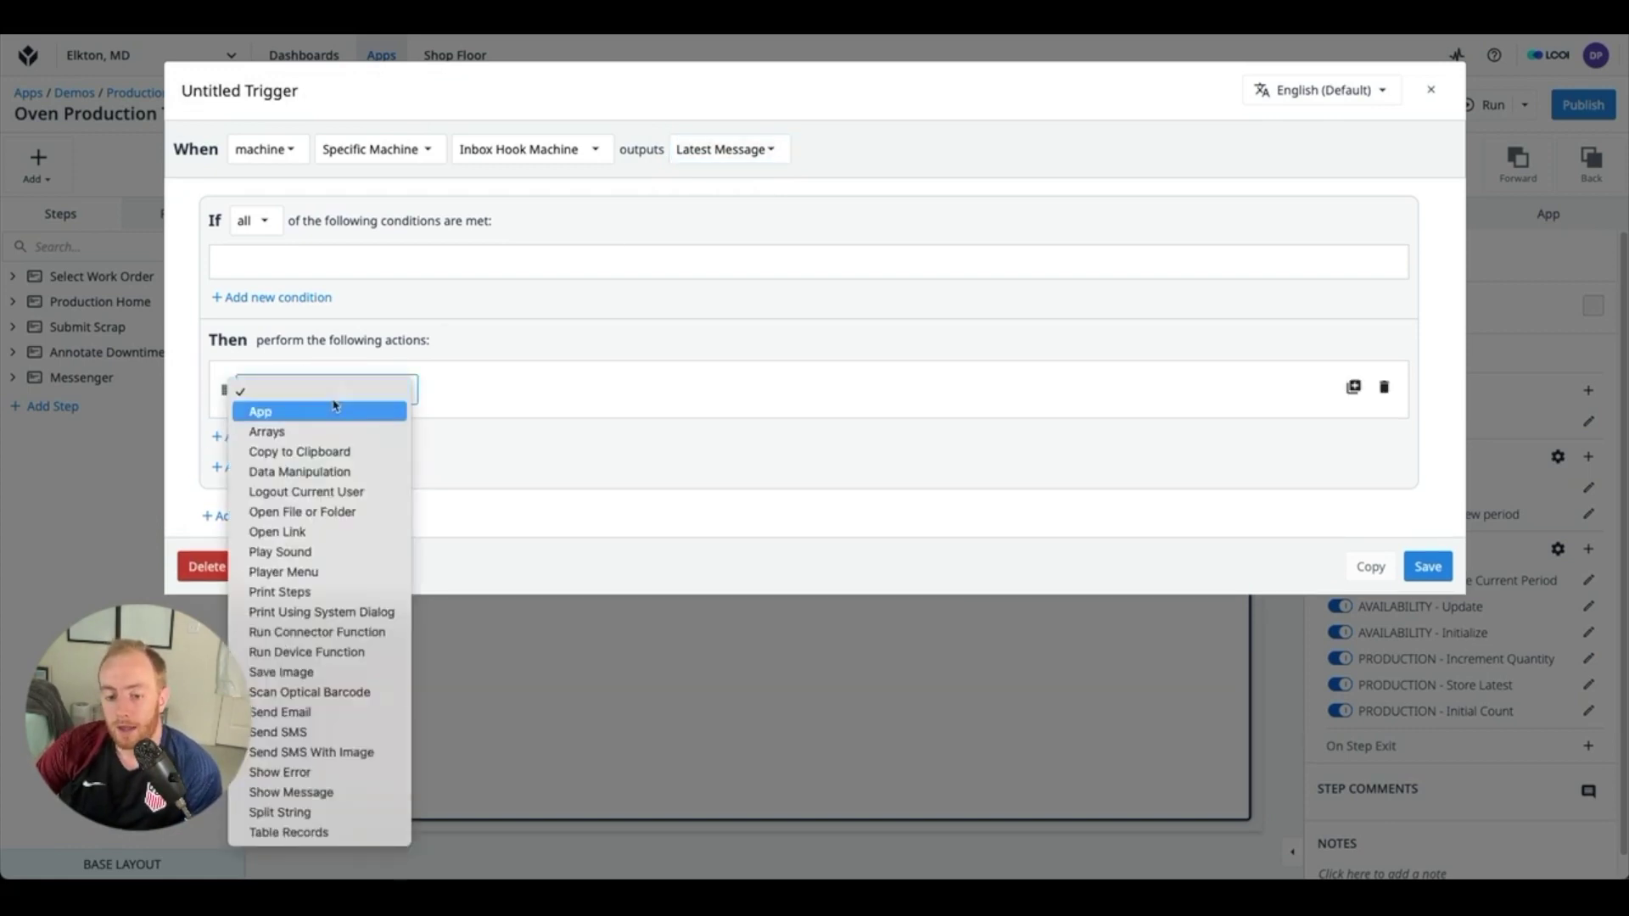
pyautogui.click(345, 473)
pyautogui.click(496, 390)
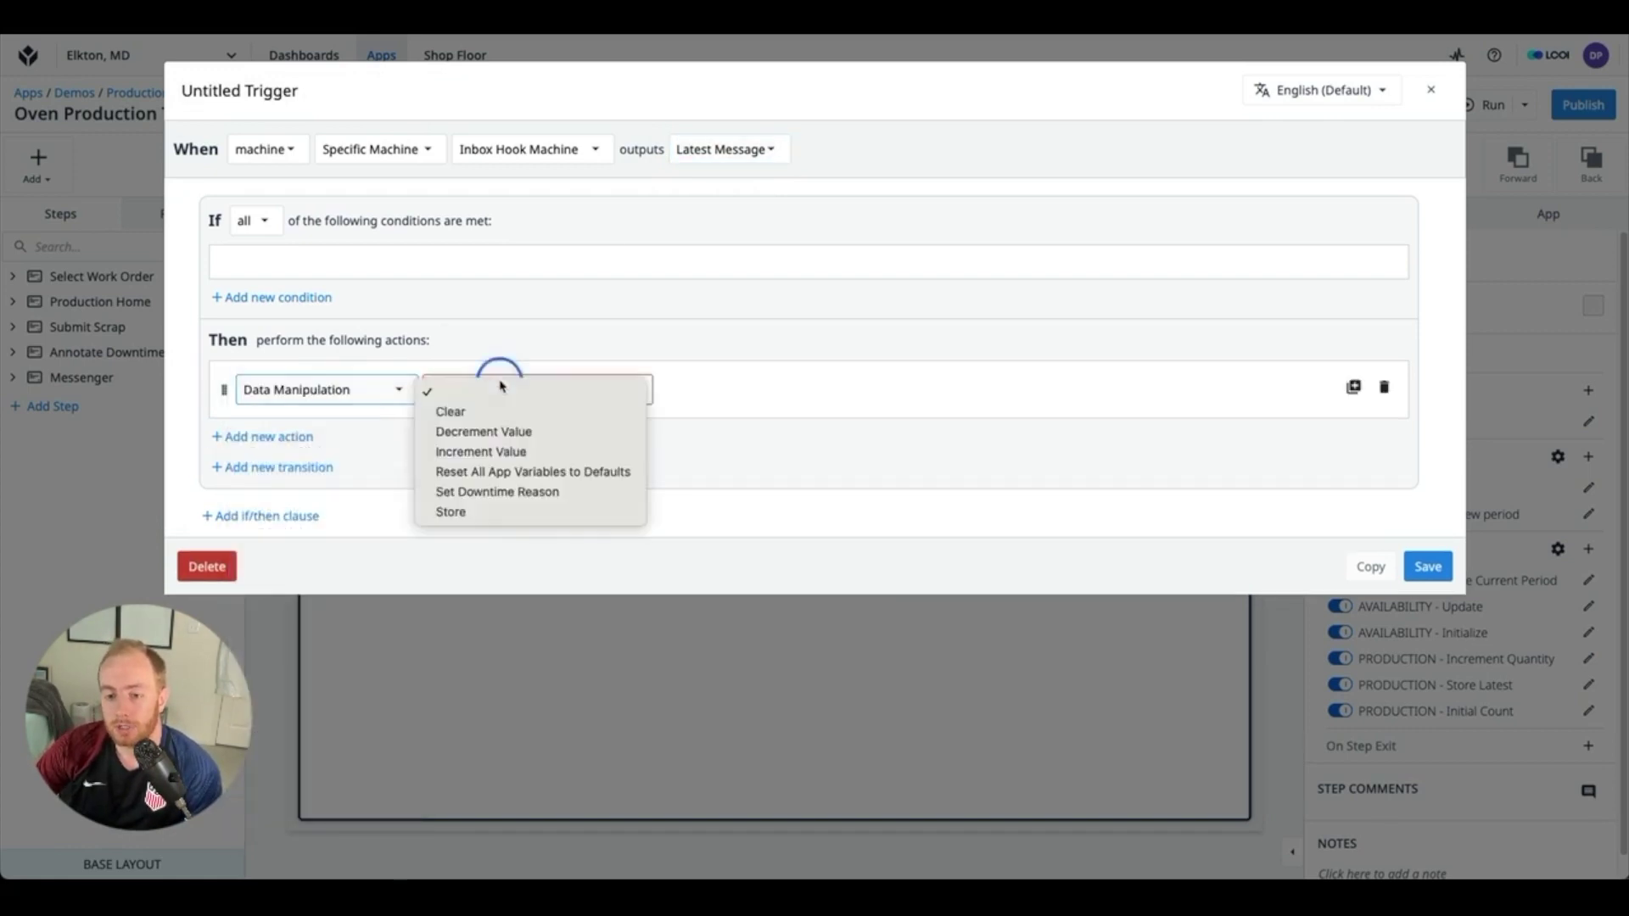
pyautogui.click(489, 514)
pyautogui.click(734, 392)
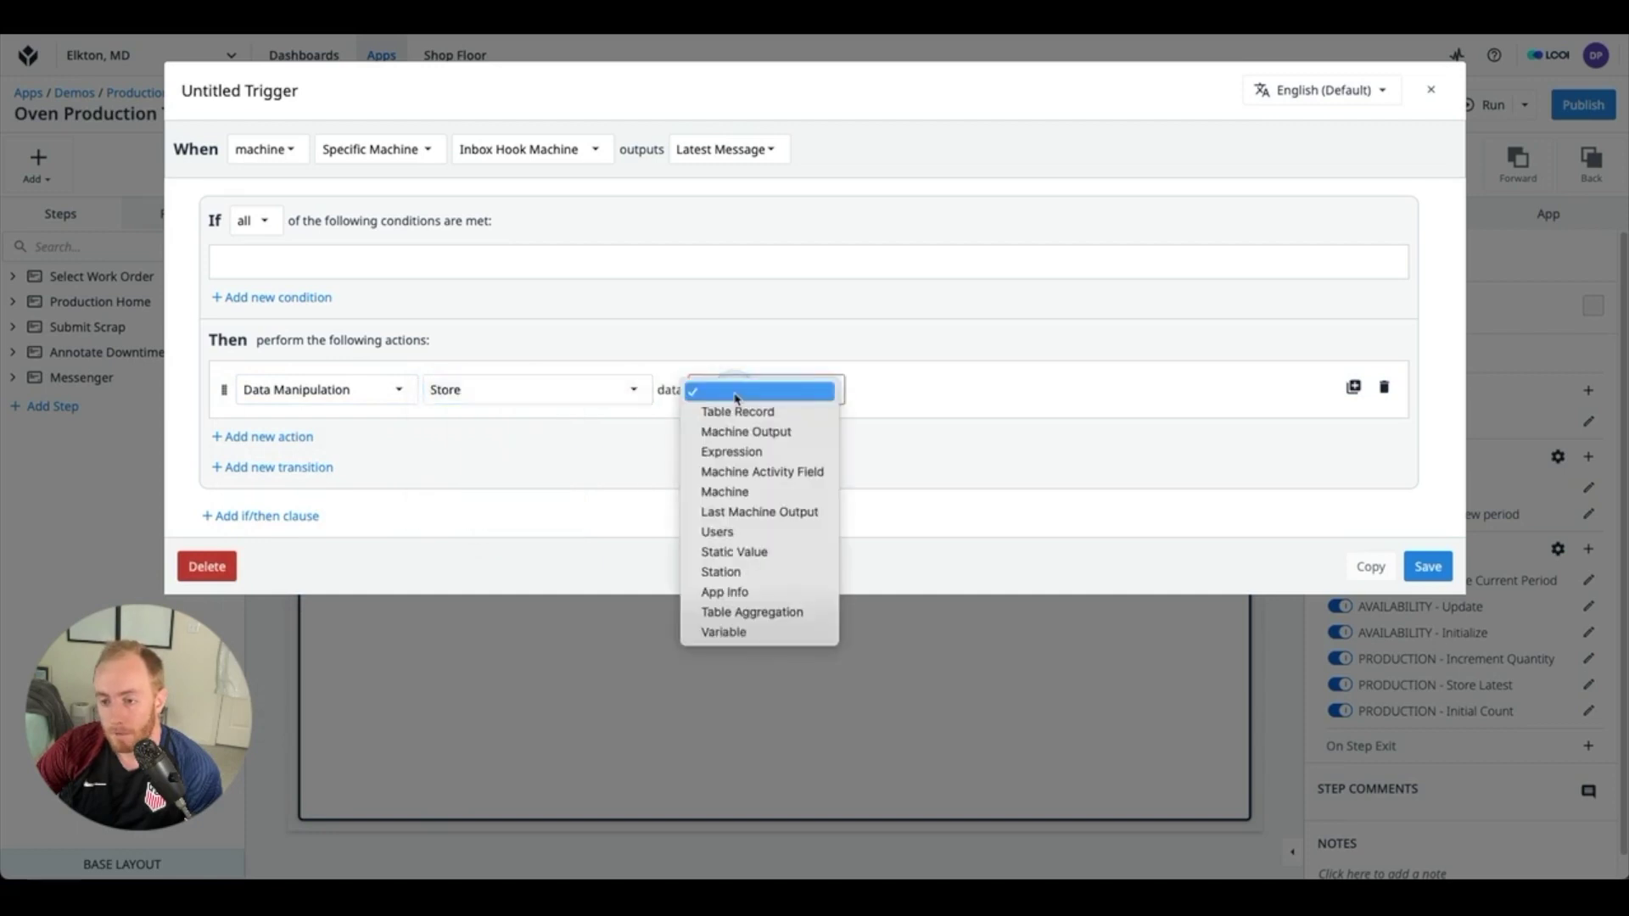
pyautogui.click(763, 553)
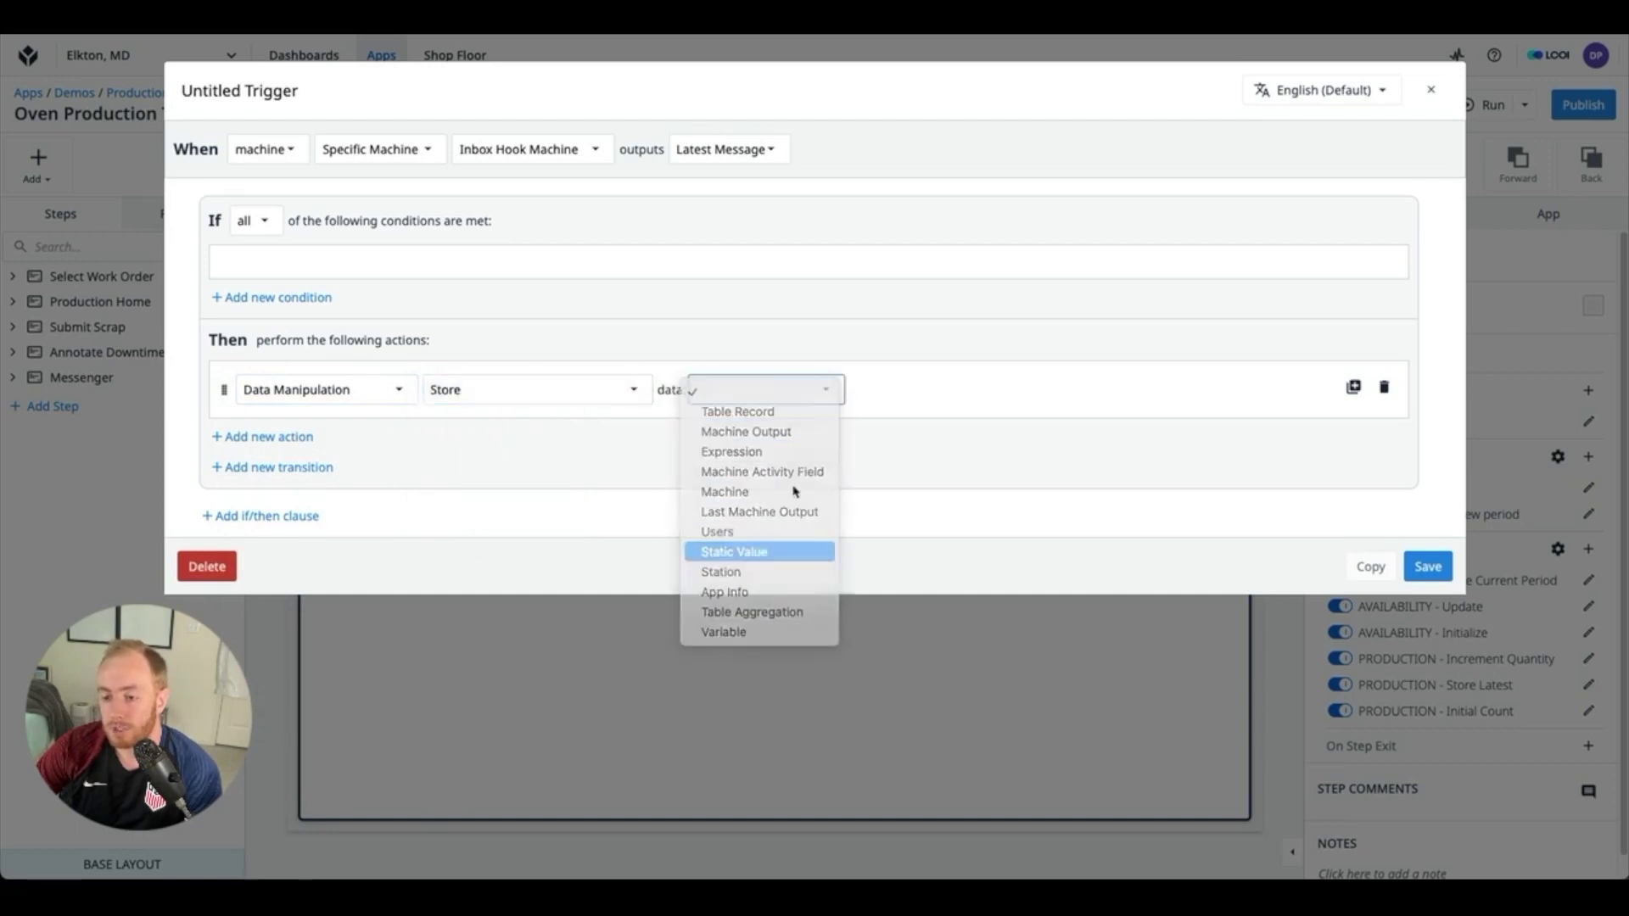
pyautogui.click(889, 390)
pyautogui.click(895, 552)
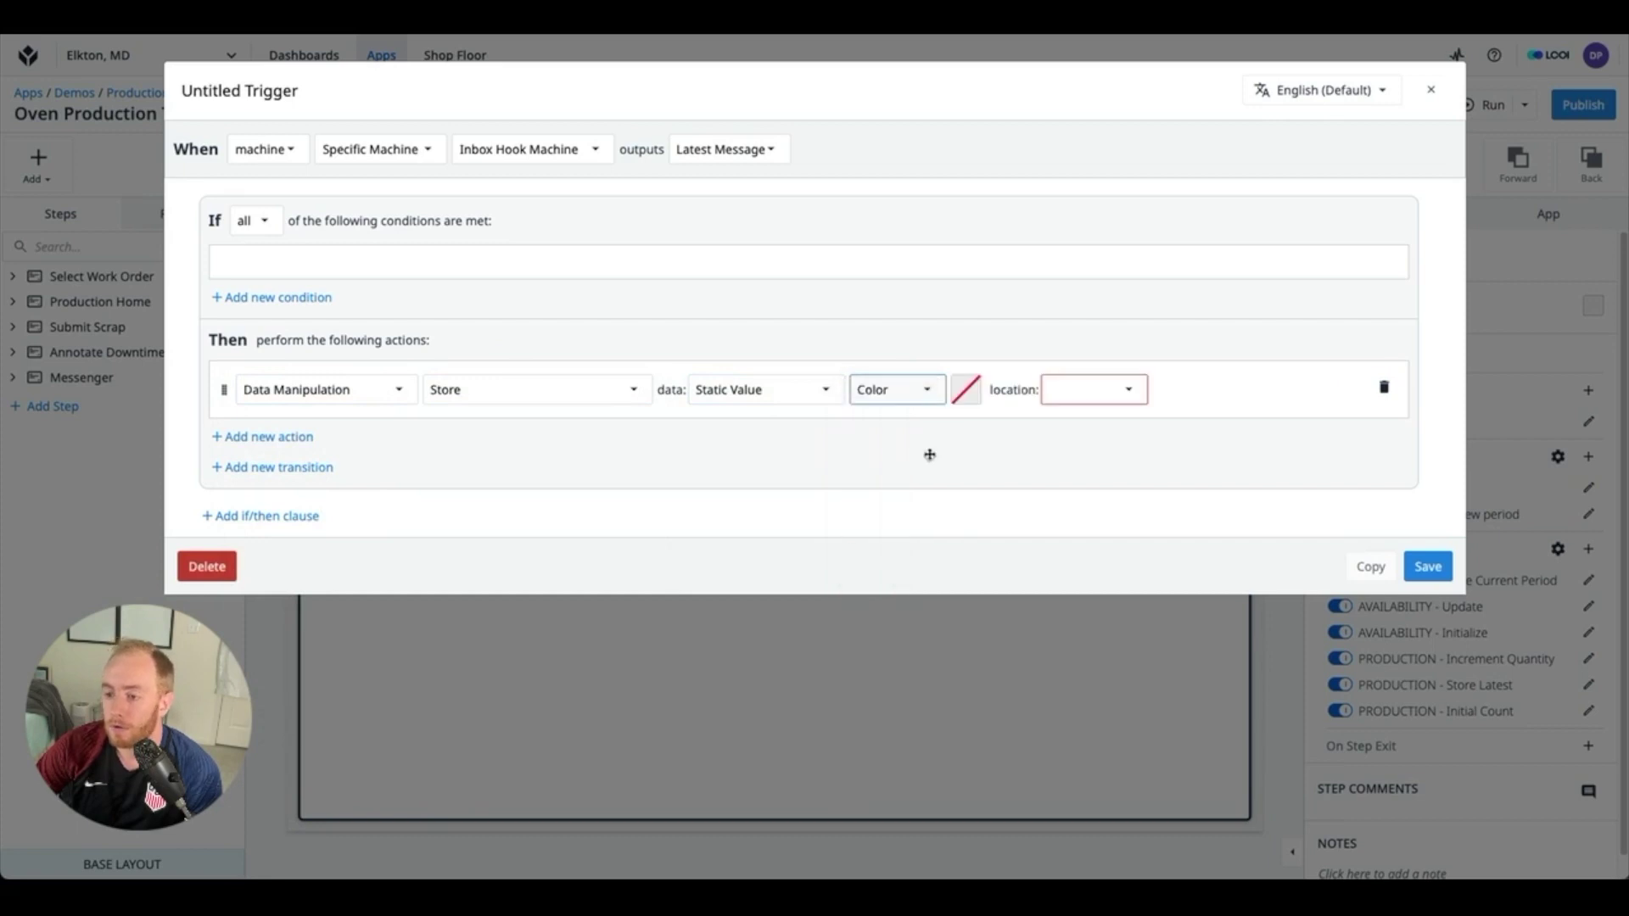
pyautogui.click(965, 390)
pyautogui.click(971, 641)
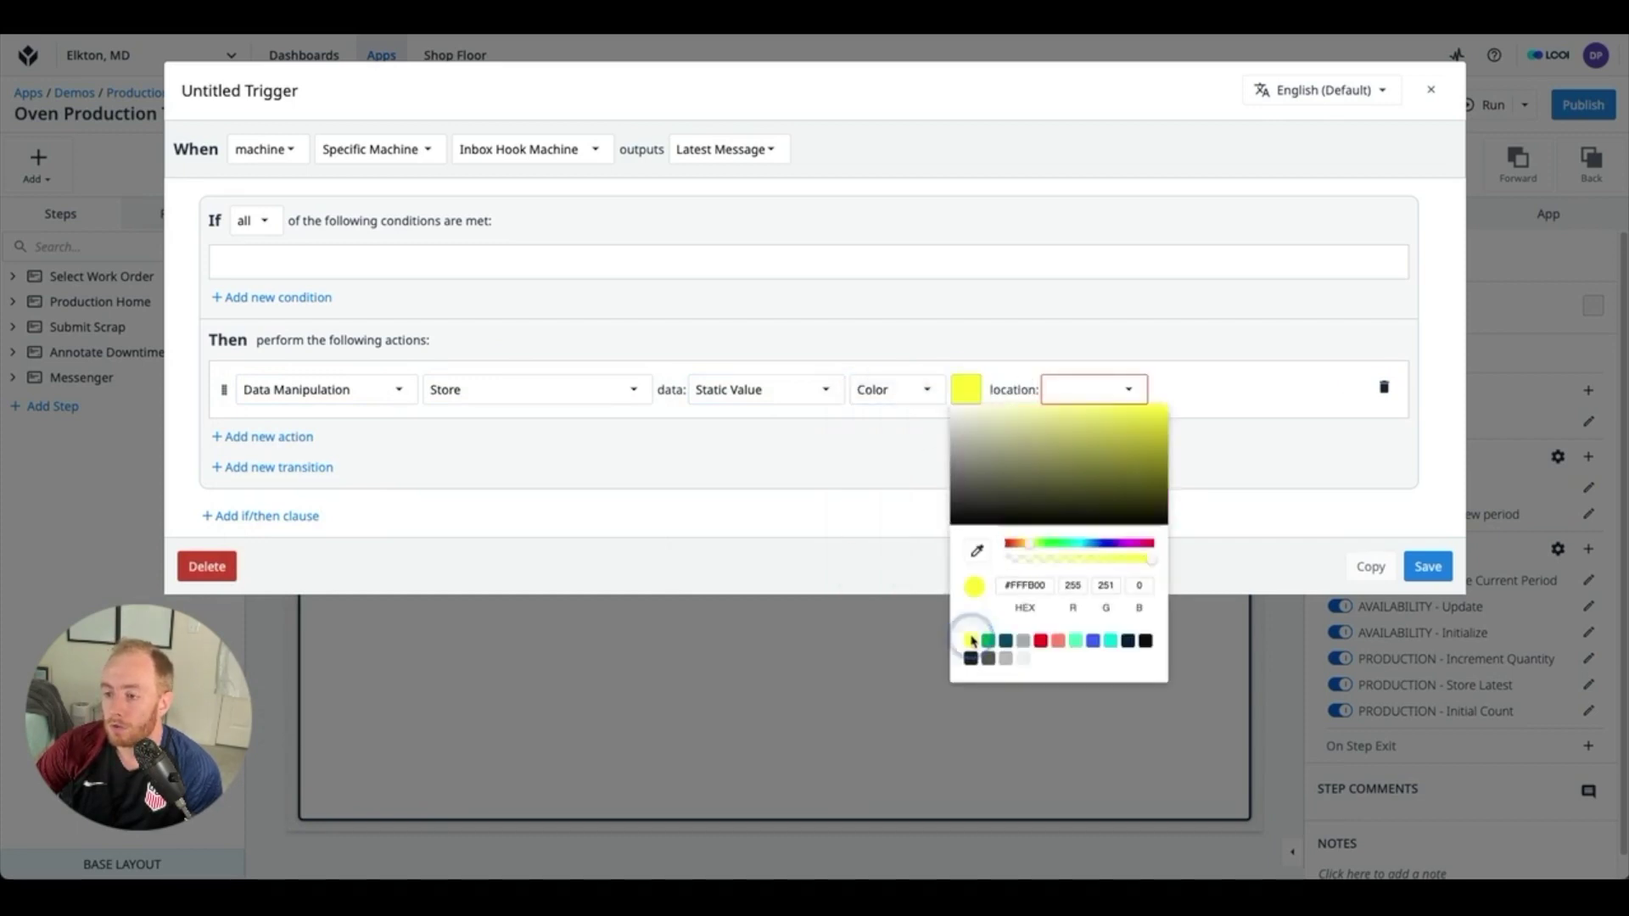
# Step: Store the colour into the variable COLOR - New Messages and save the trigger
pyautogui.click(1092, 359)
pyautogui.click(1094, 390)
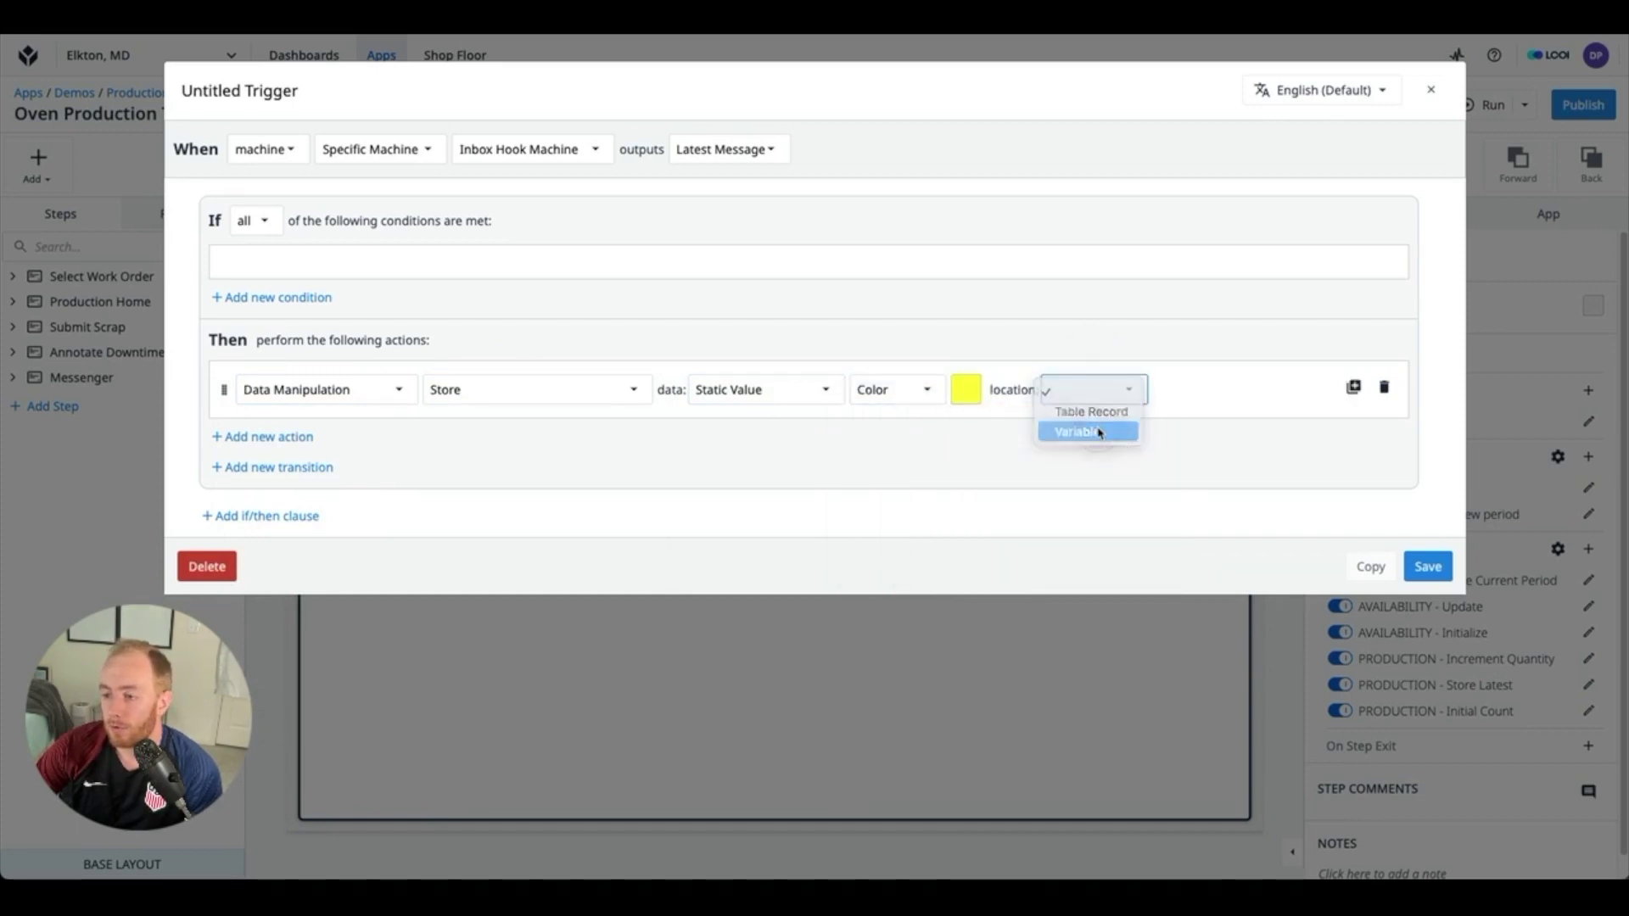
pyautogui.click(1088, 429)
pyautogui.click(540, 428)
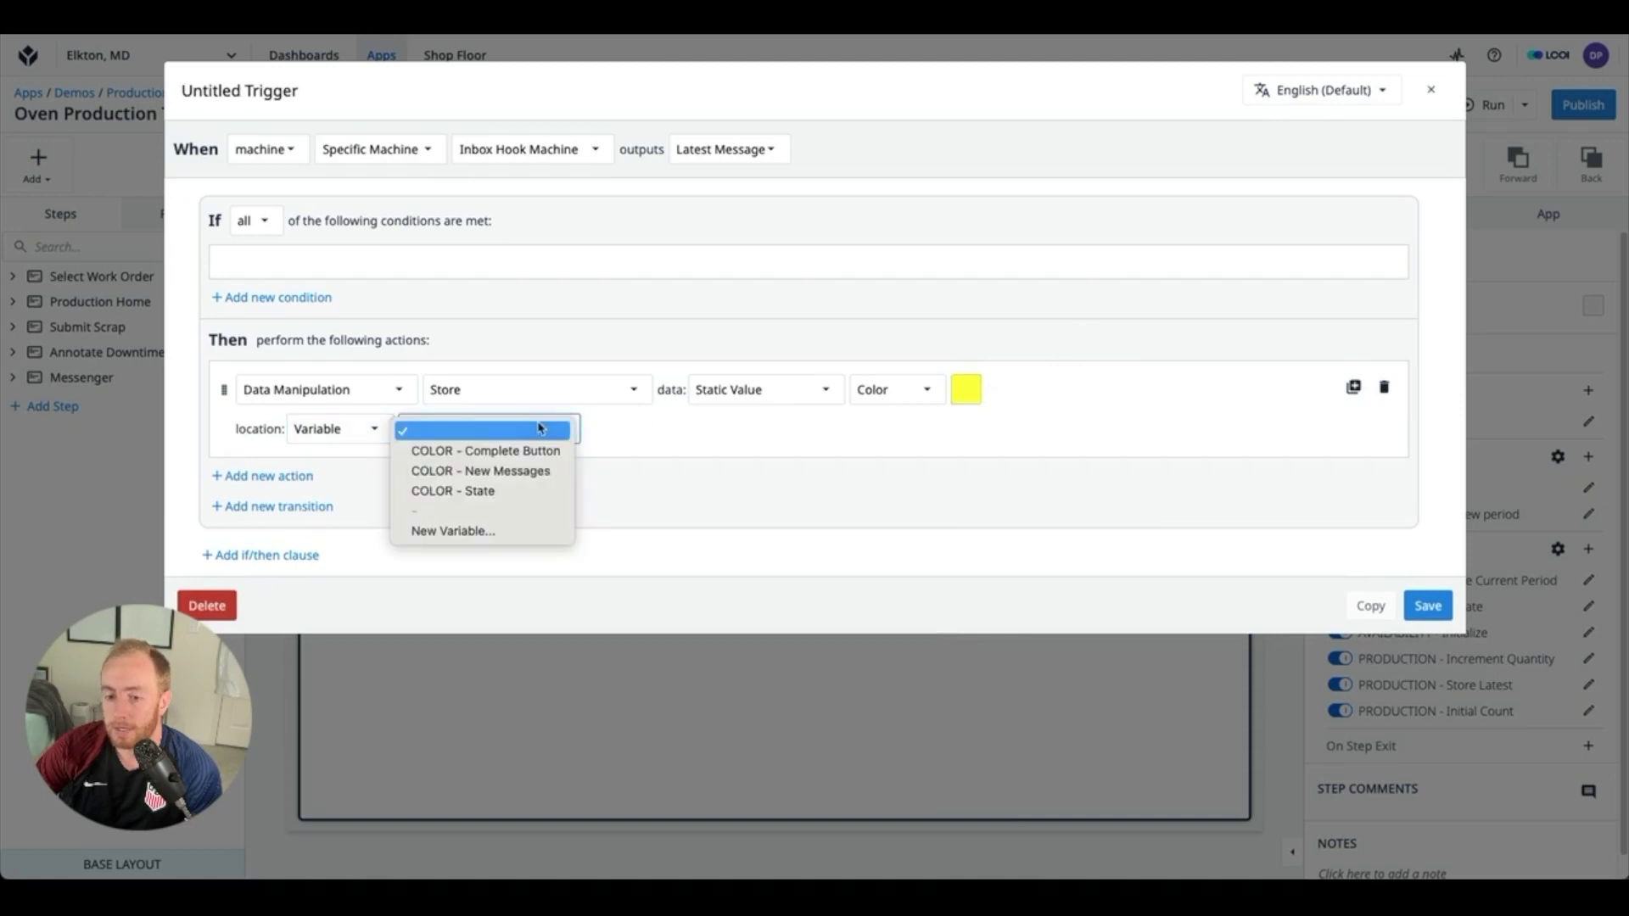
pyautogui.click(528, 470)
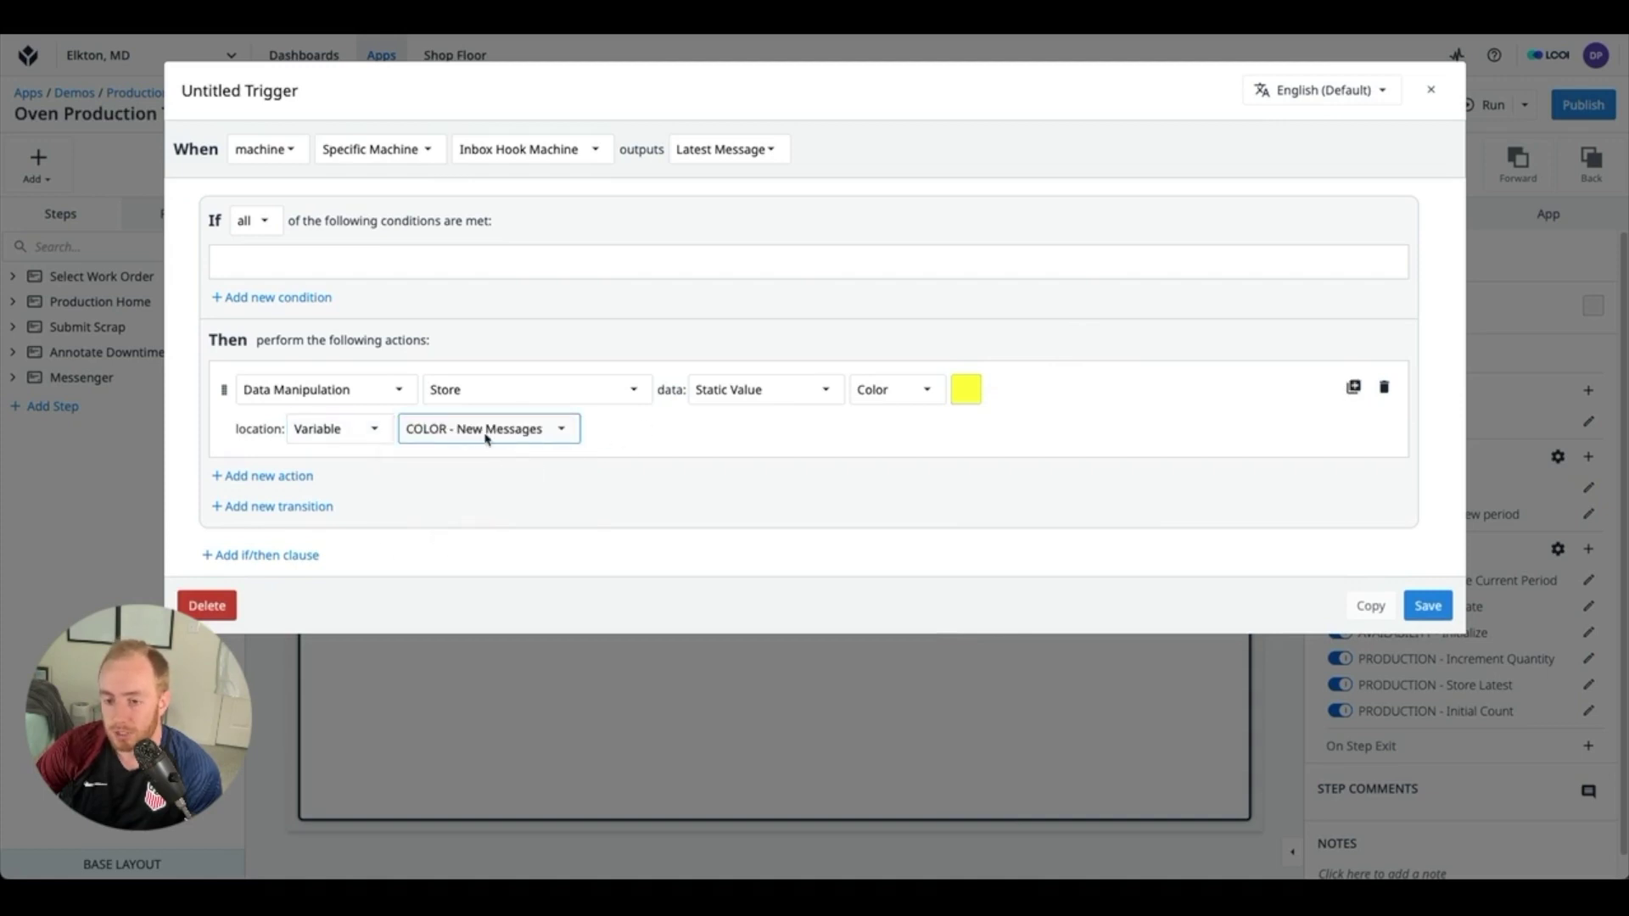
pyautogui.click(1429, 605)
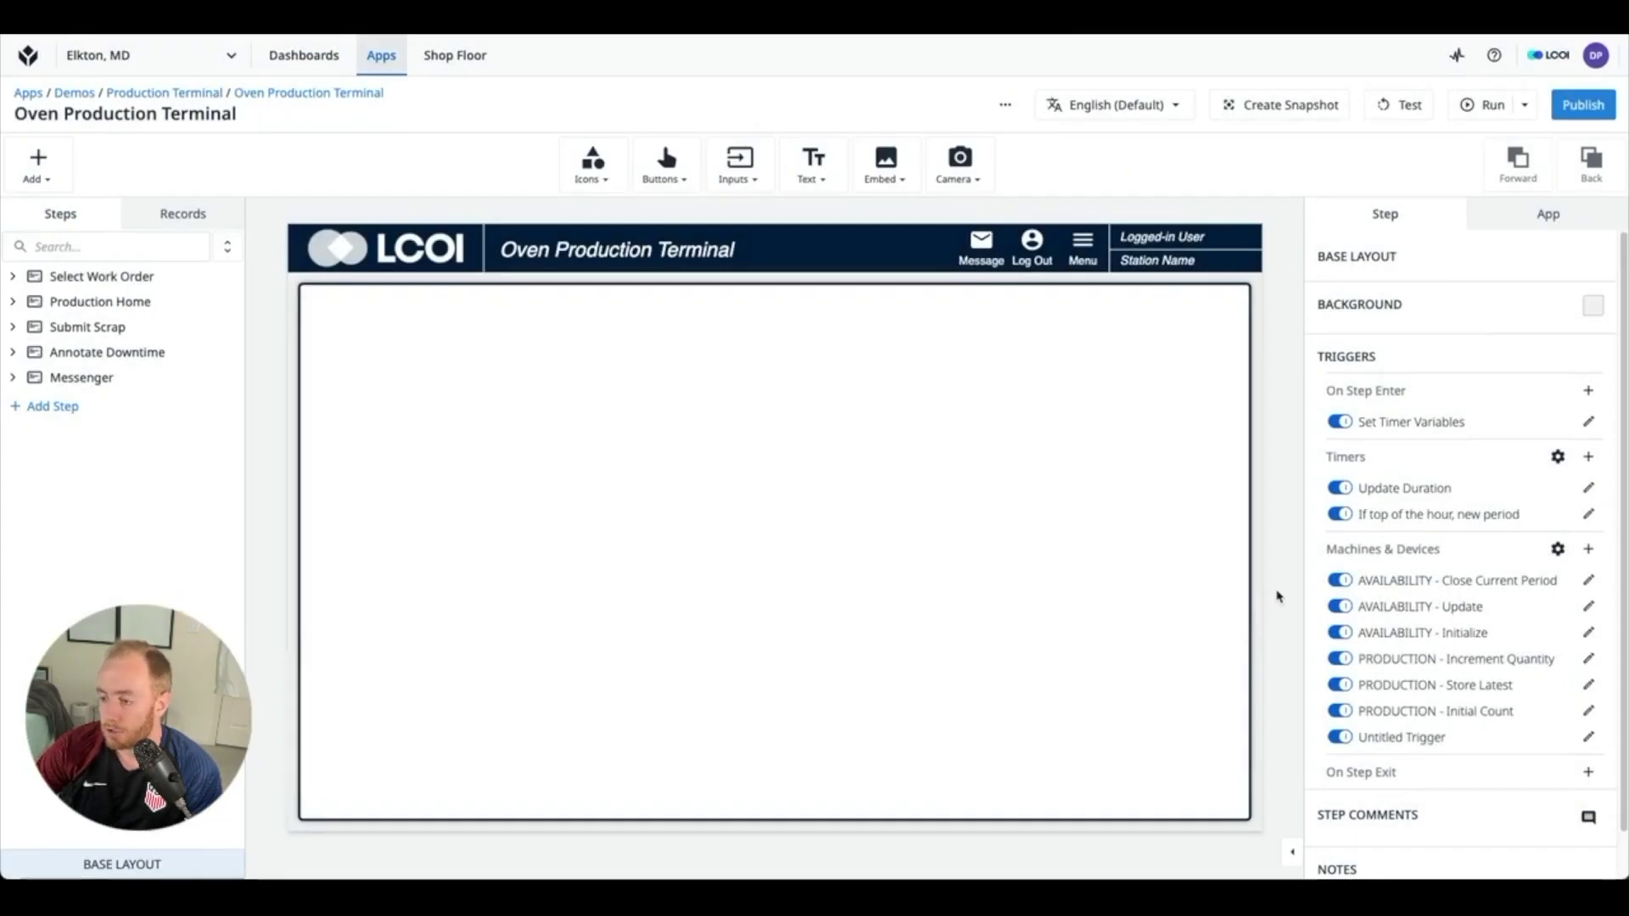
pyautogui.click(982, 246)
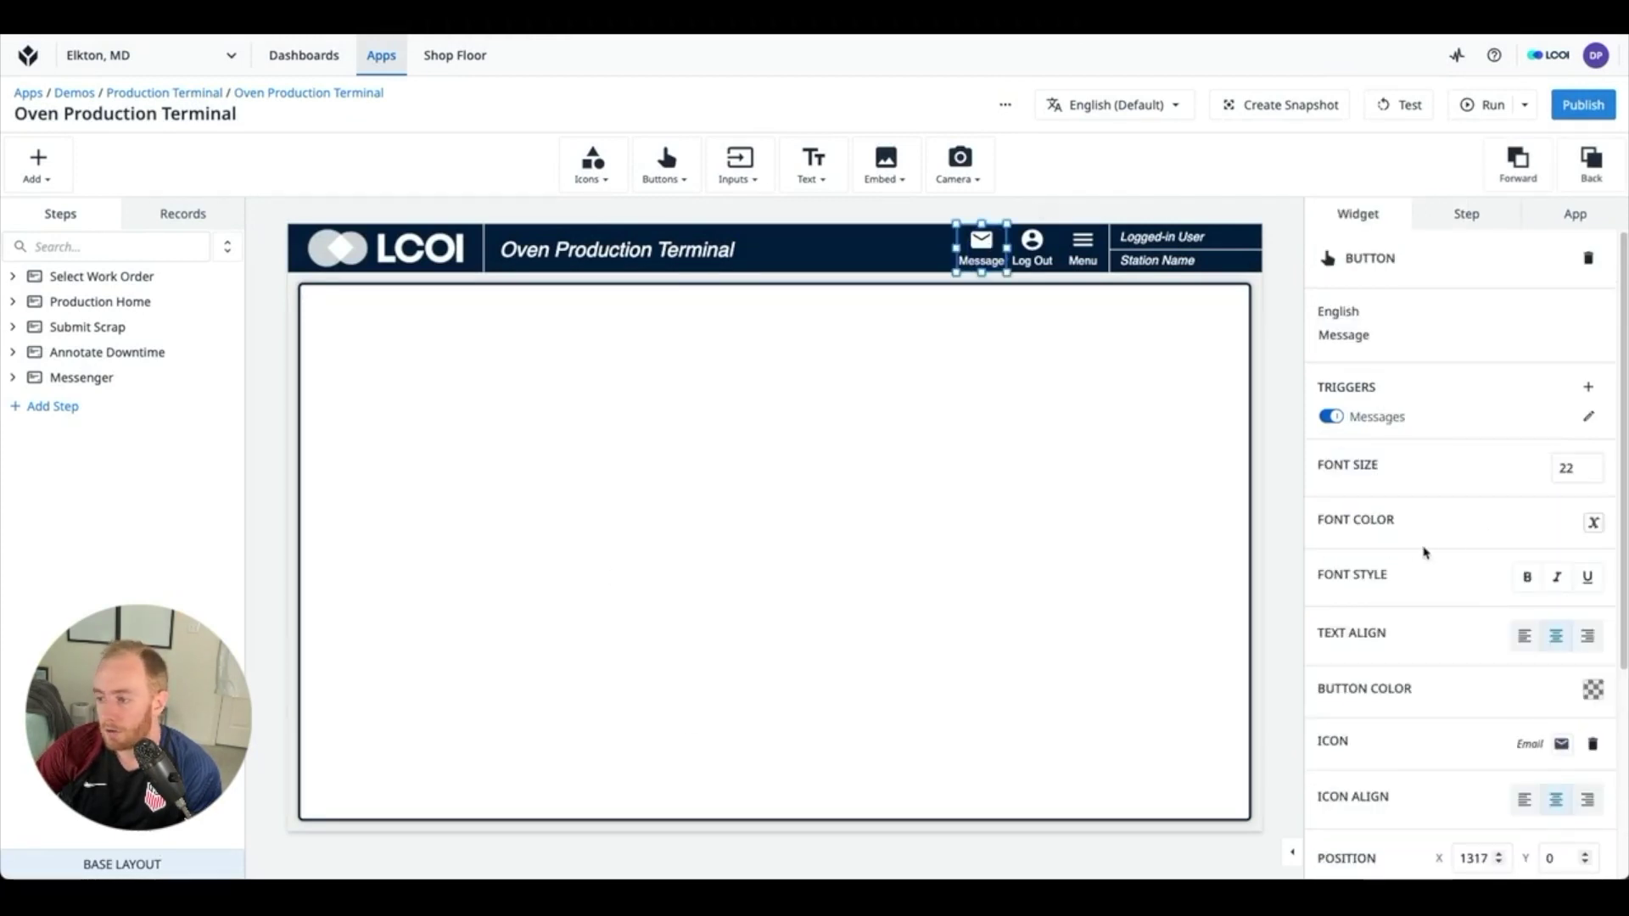
pyautogui.click(1593, 522)
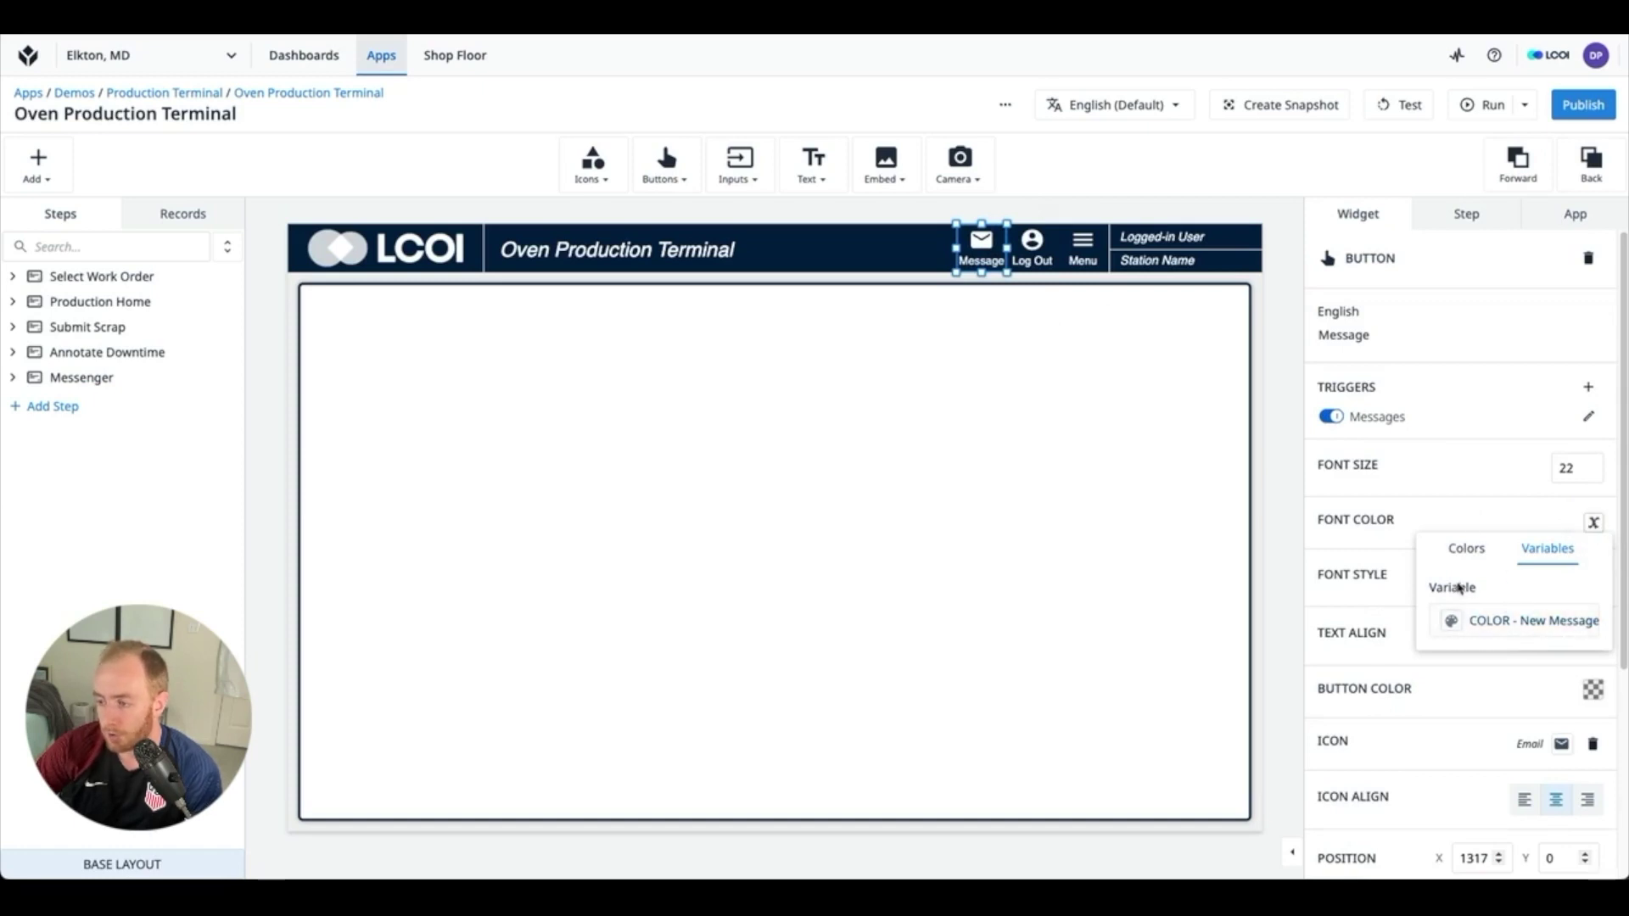
pyautogui.click(1465, 507)
pyautogui.click(1275, 381)
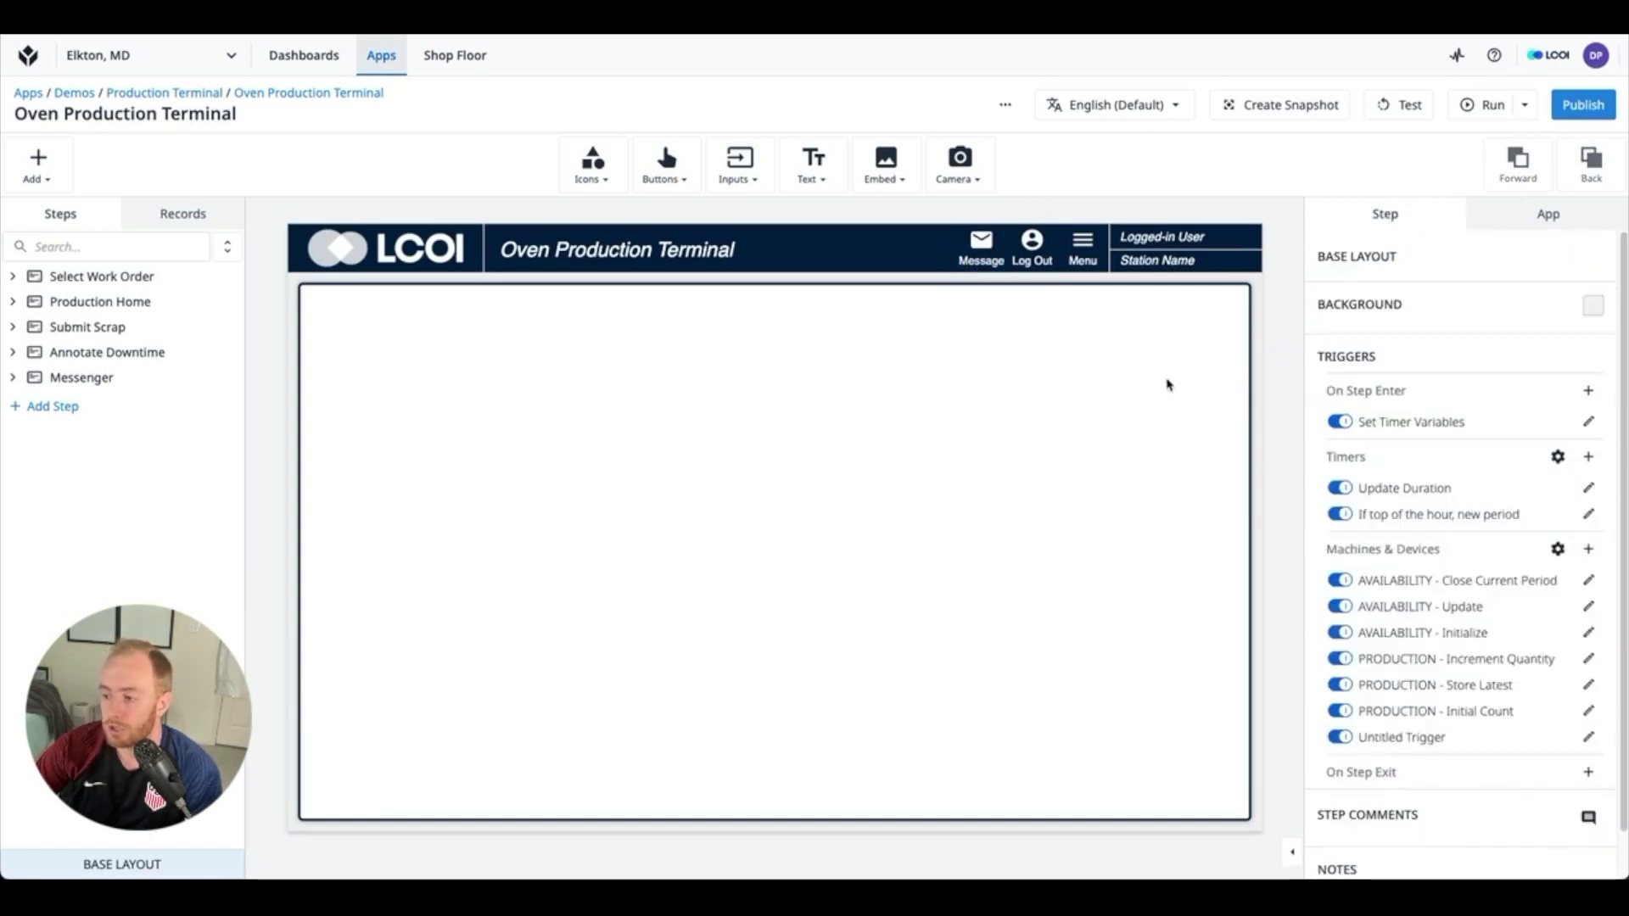
pyautogui.click(1589, 736)
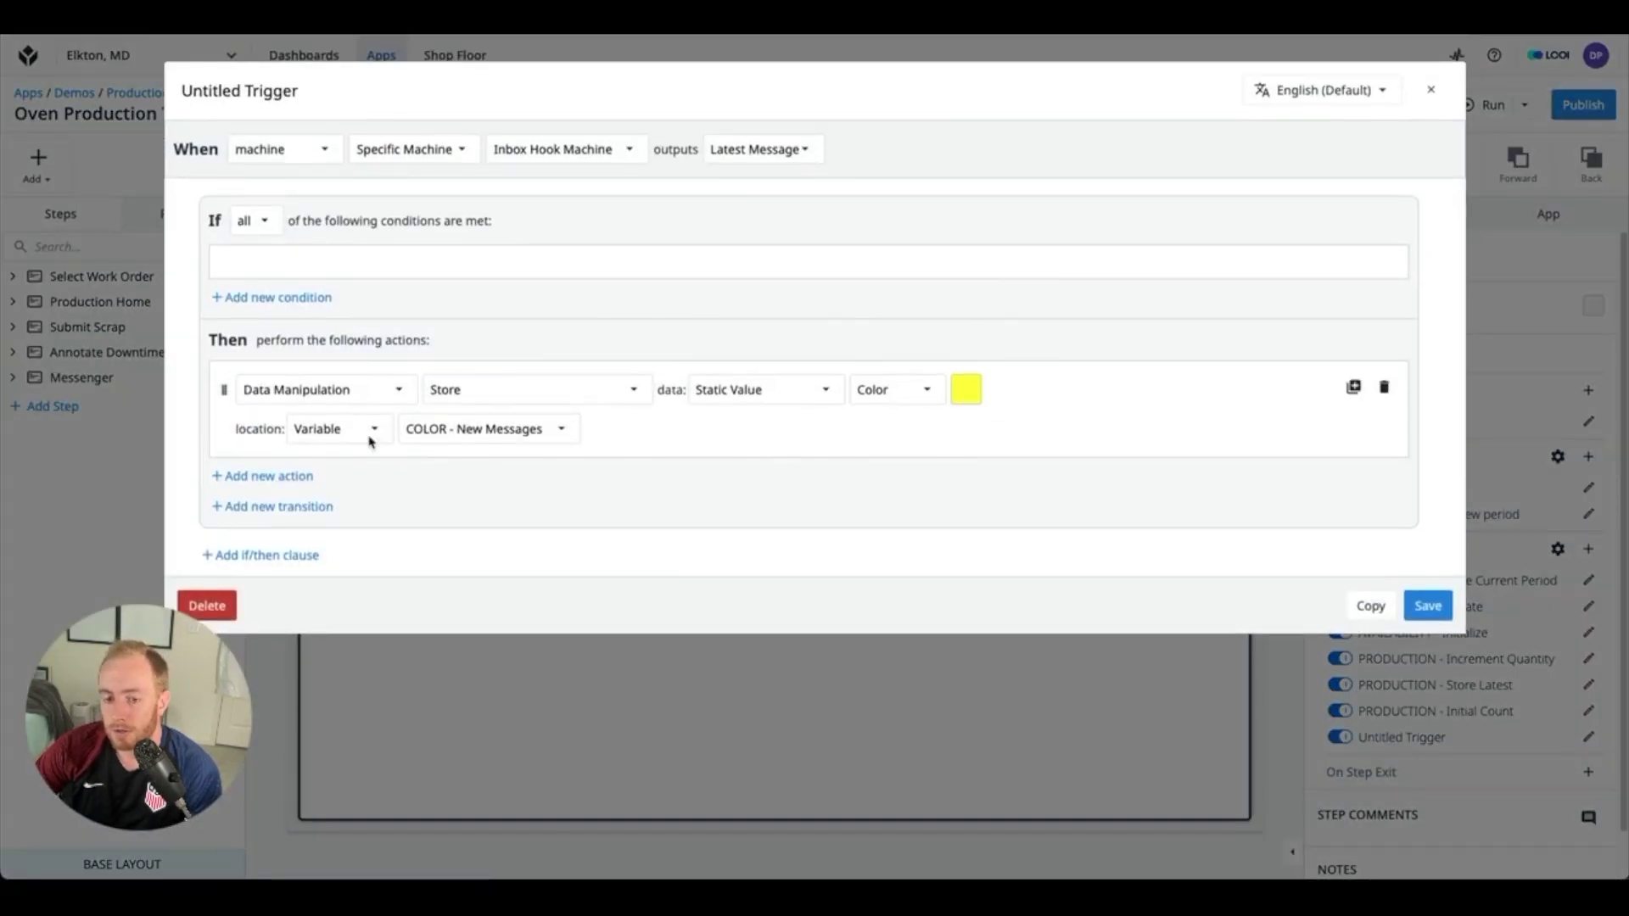
# Step: Add a second action that plays the Doorbell sound
pyautogui.click(307, 475)
pyautogui.click(356, 499)
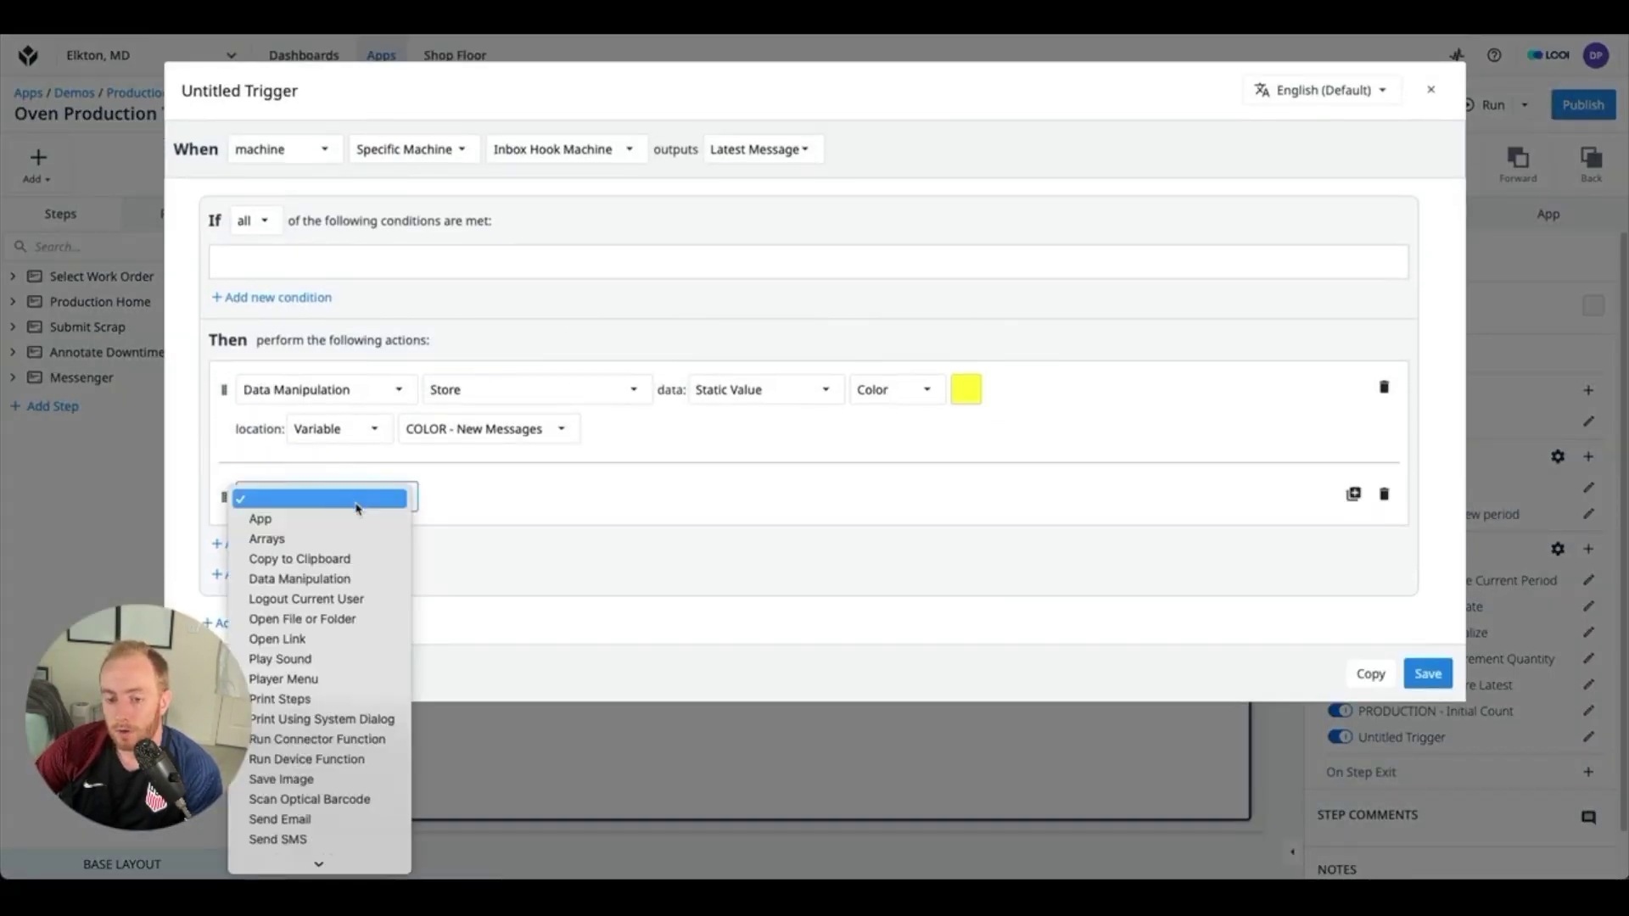
pyautogui.scroll(-3, 351, 666)
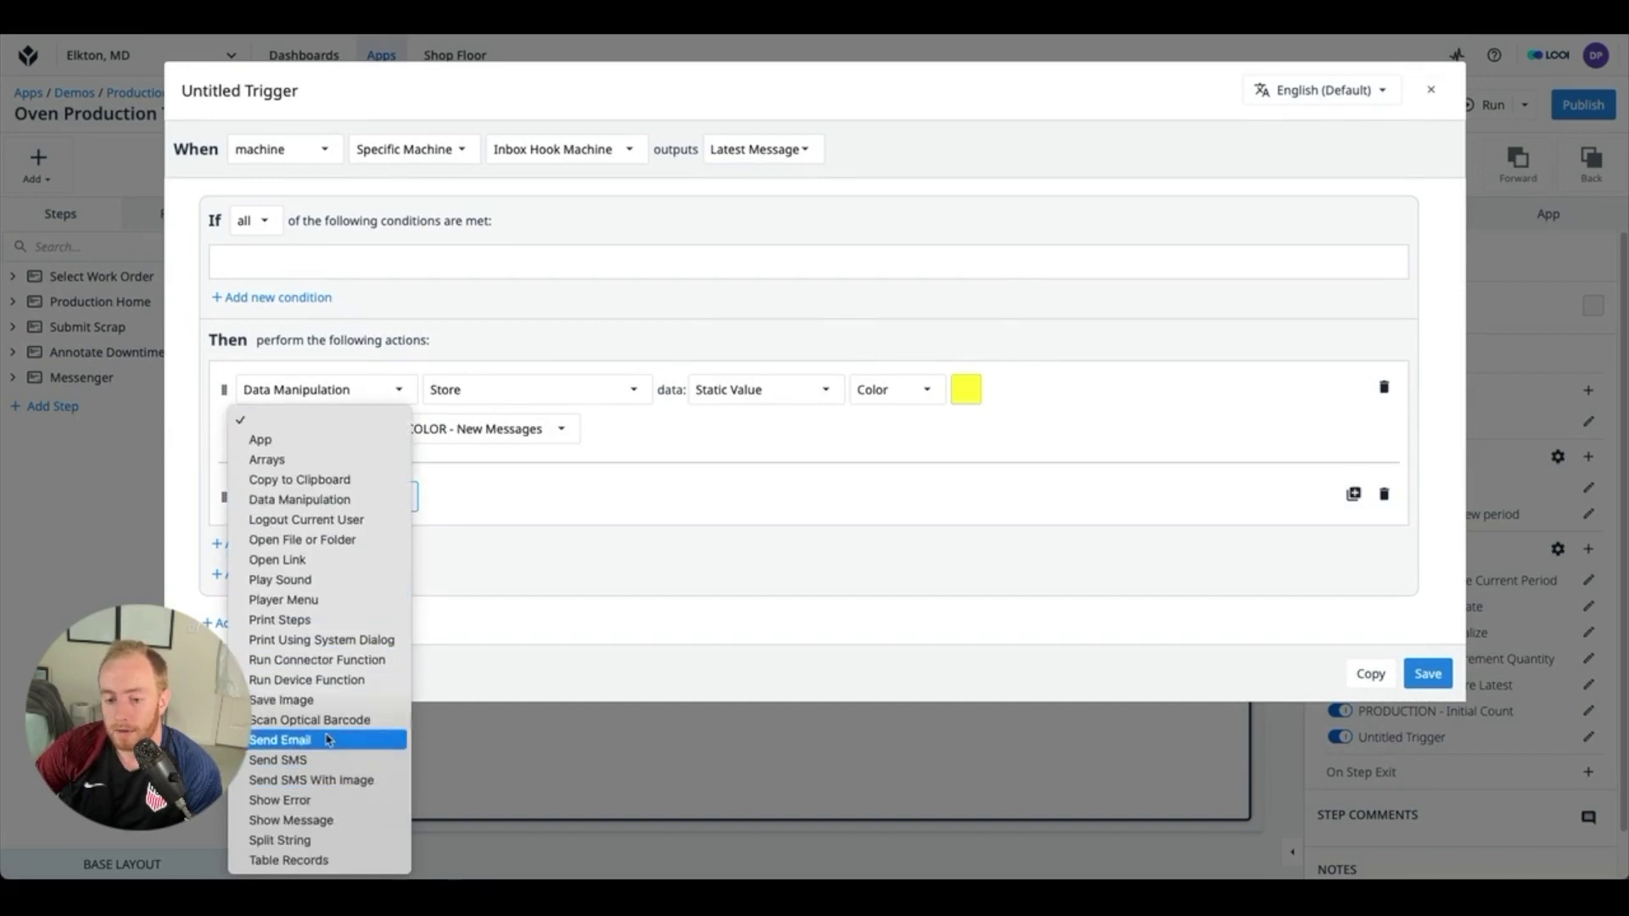
pyautogui.click(320, 580)
pyautogui.click(510, 501)
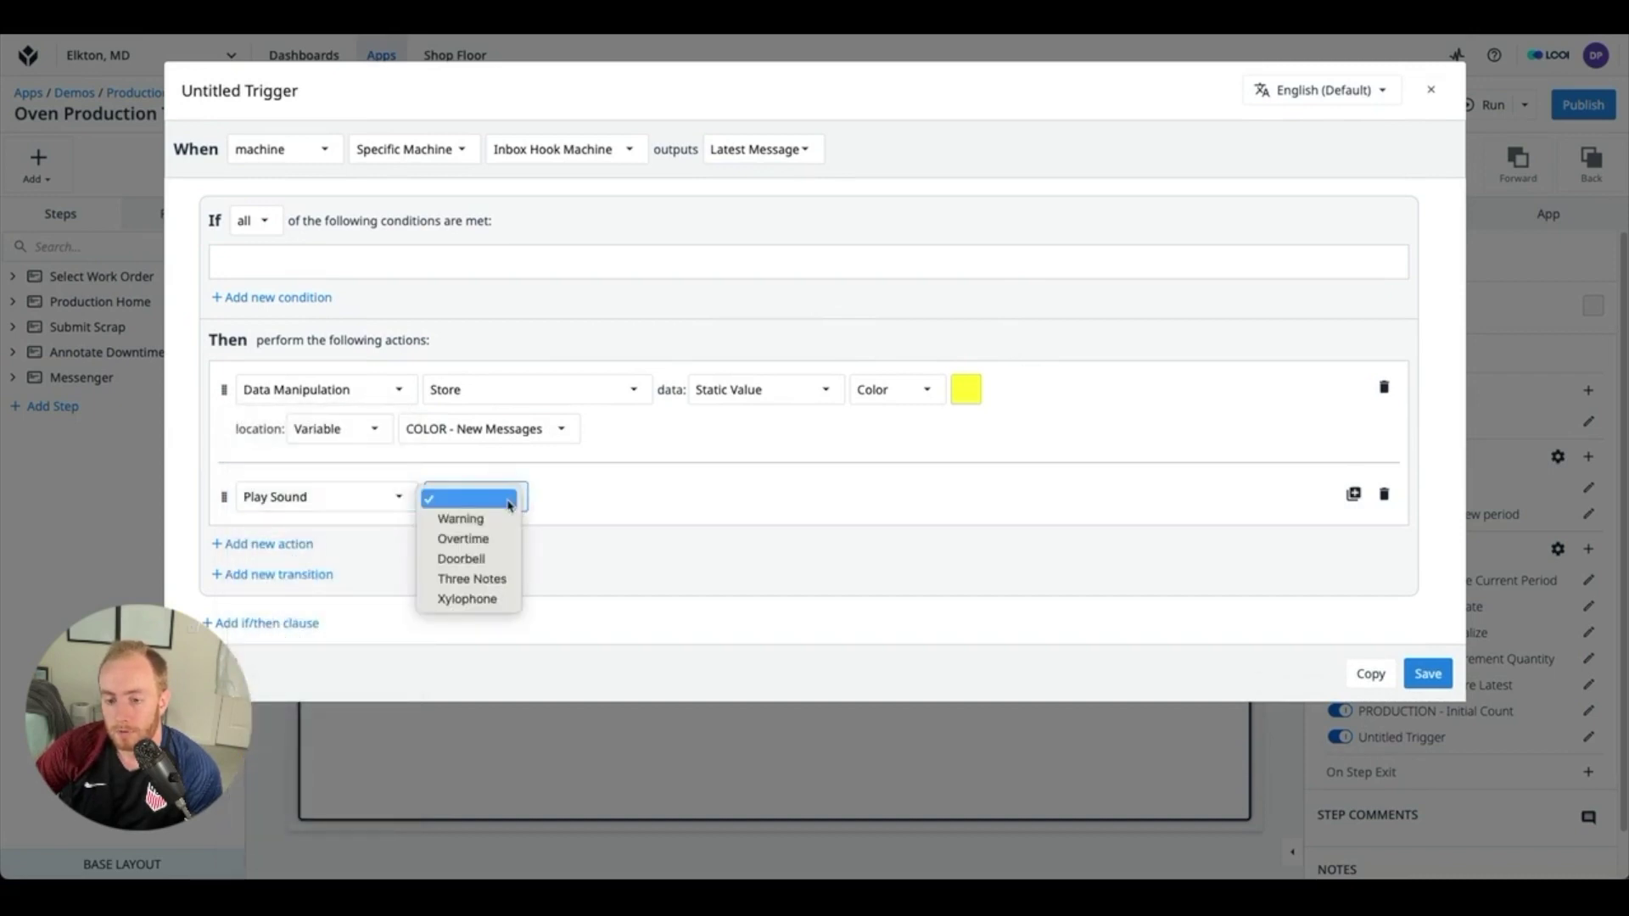
pyautogui.click(492, 559)
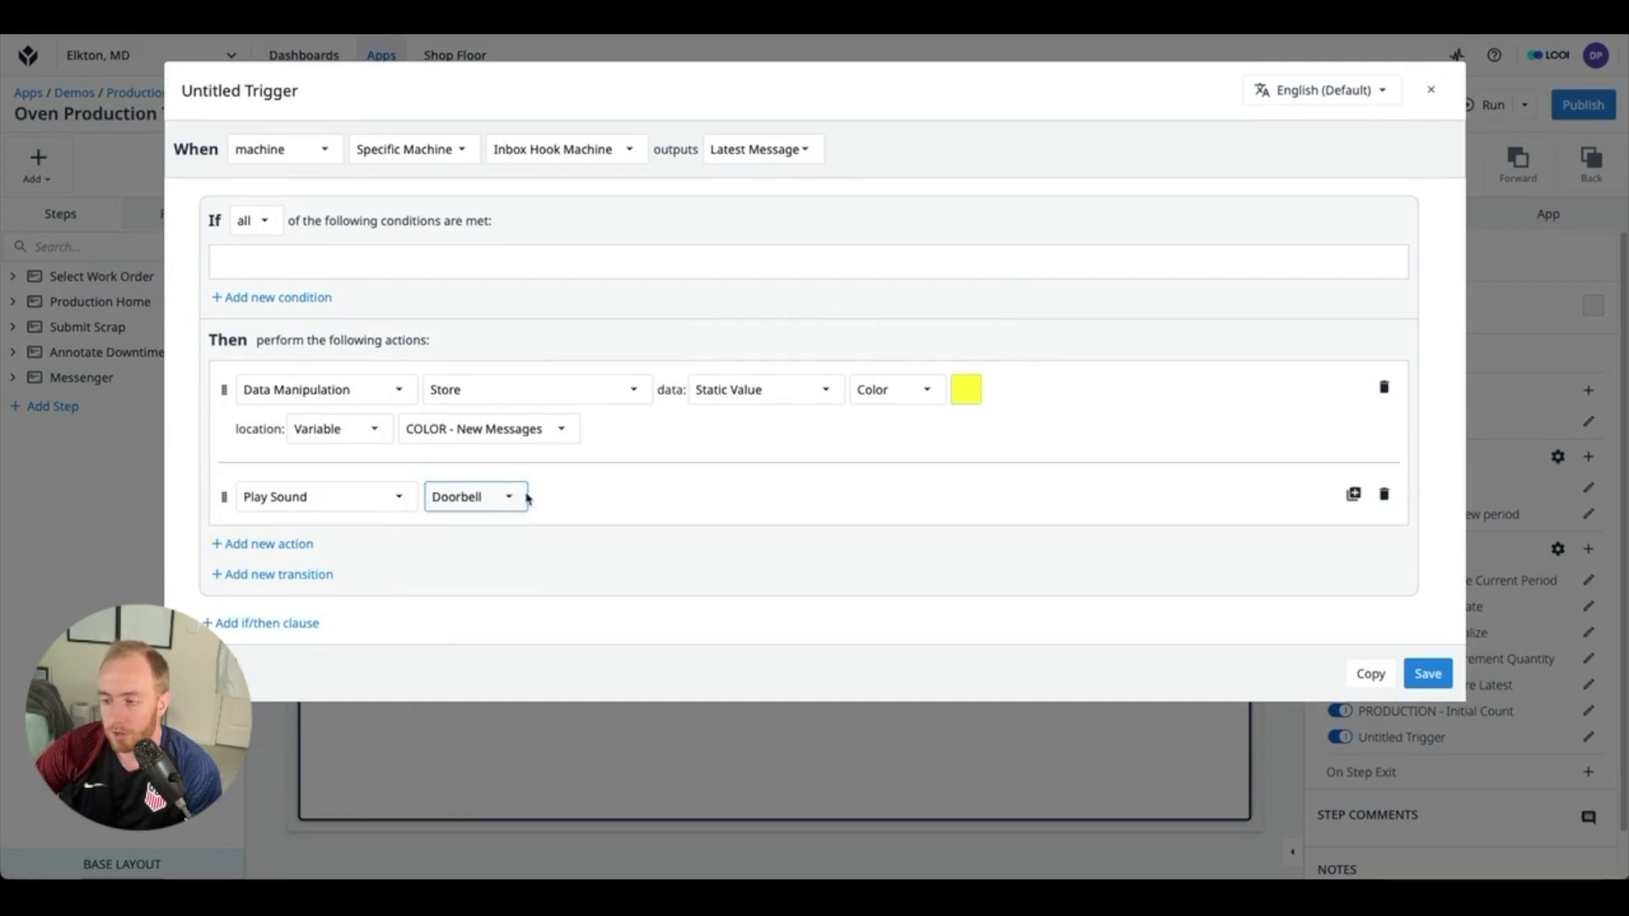
# Step: Rename the trigger to 'MESSENGER - New Message Update' and save it
pyautogui.click(374, 91)
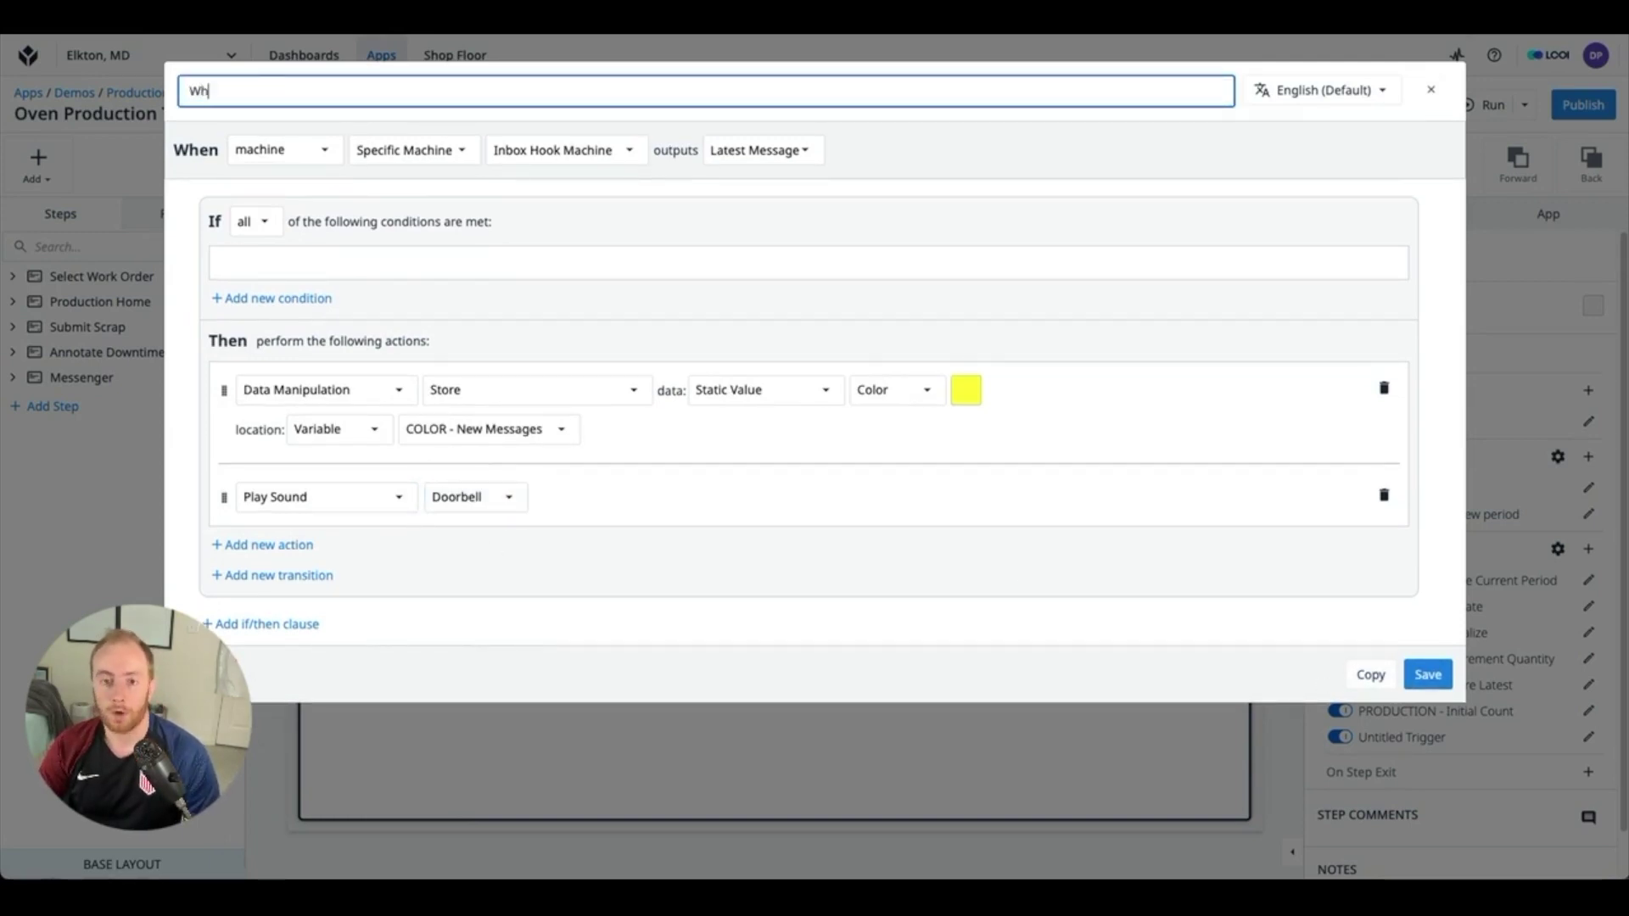
pyautogui.hotkey('ctrl', 'a')
pyautogui.write('MESSENGER - New Message Update')
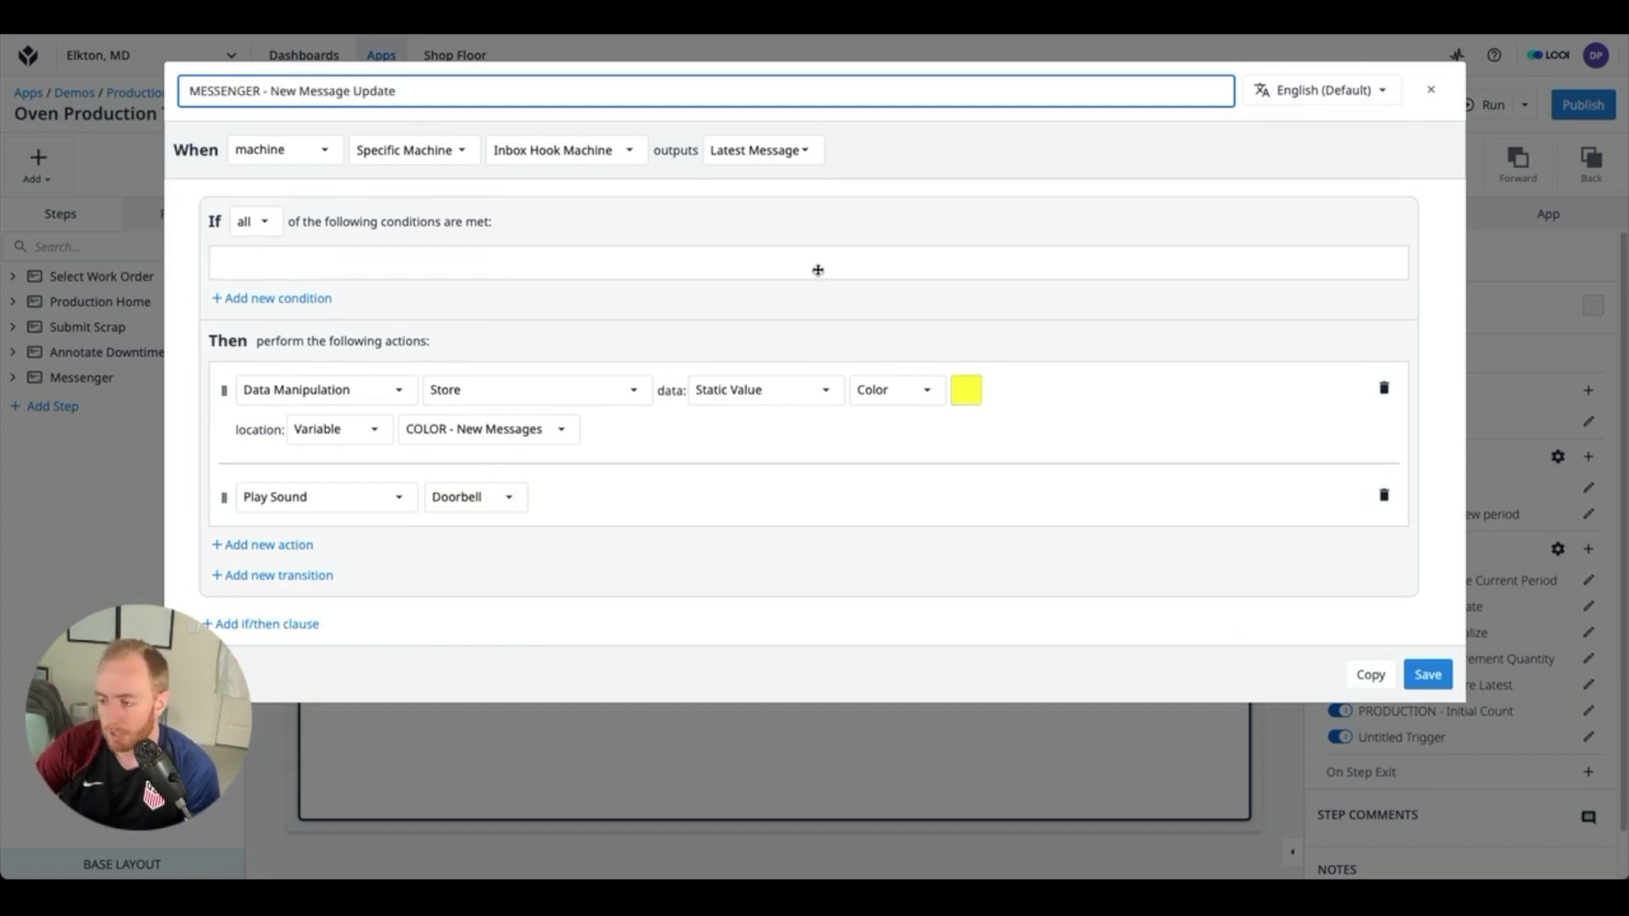
pyautogui.click(1427, 676)
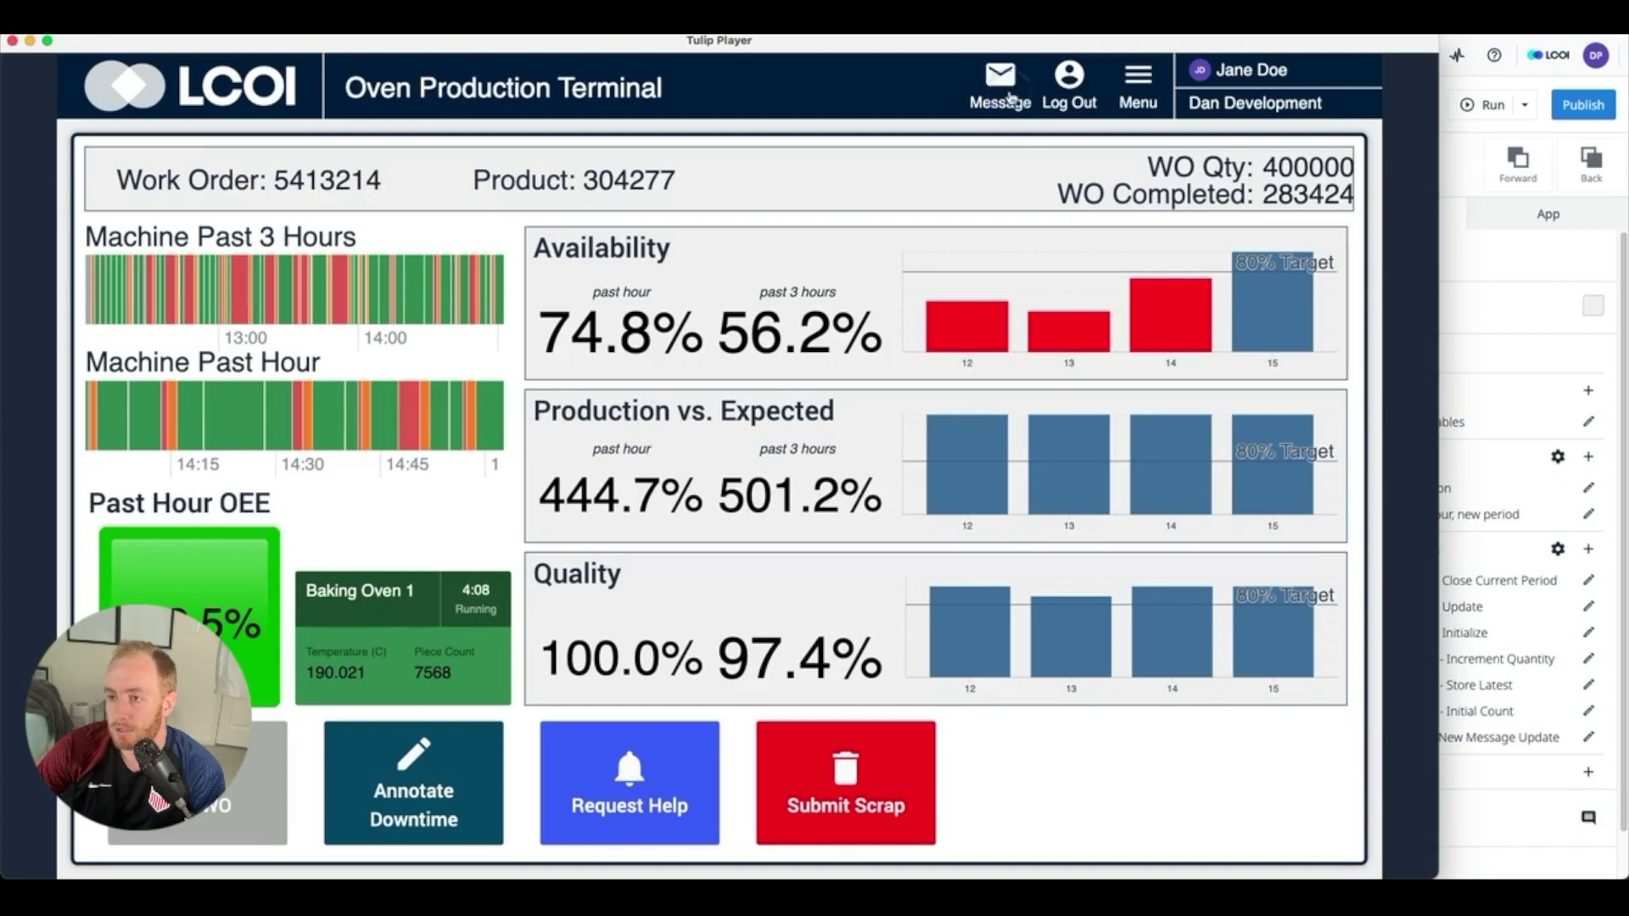
# Step: Post 'Testing Message Now' from the Messenger screen, then return to the app editor
pyautogui.click(1010, 98)
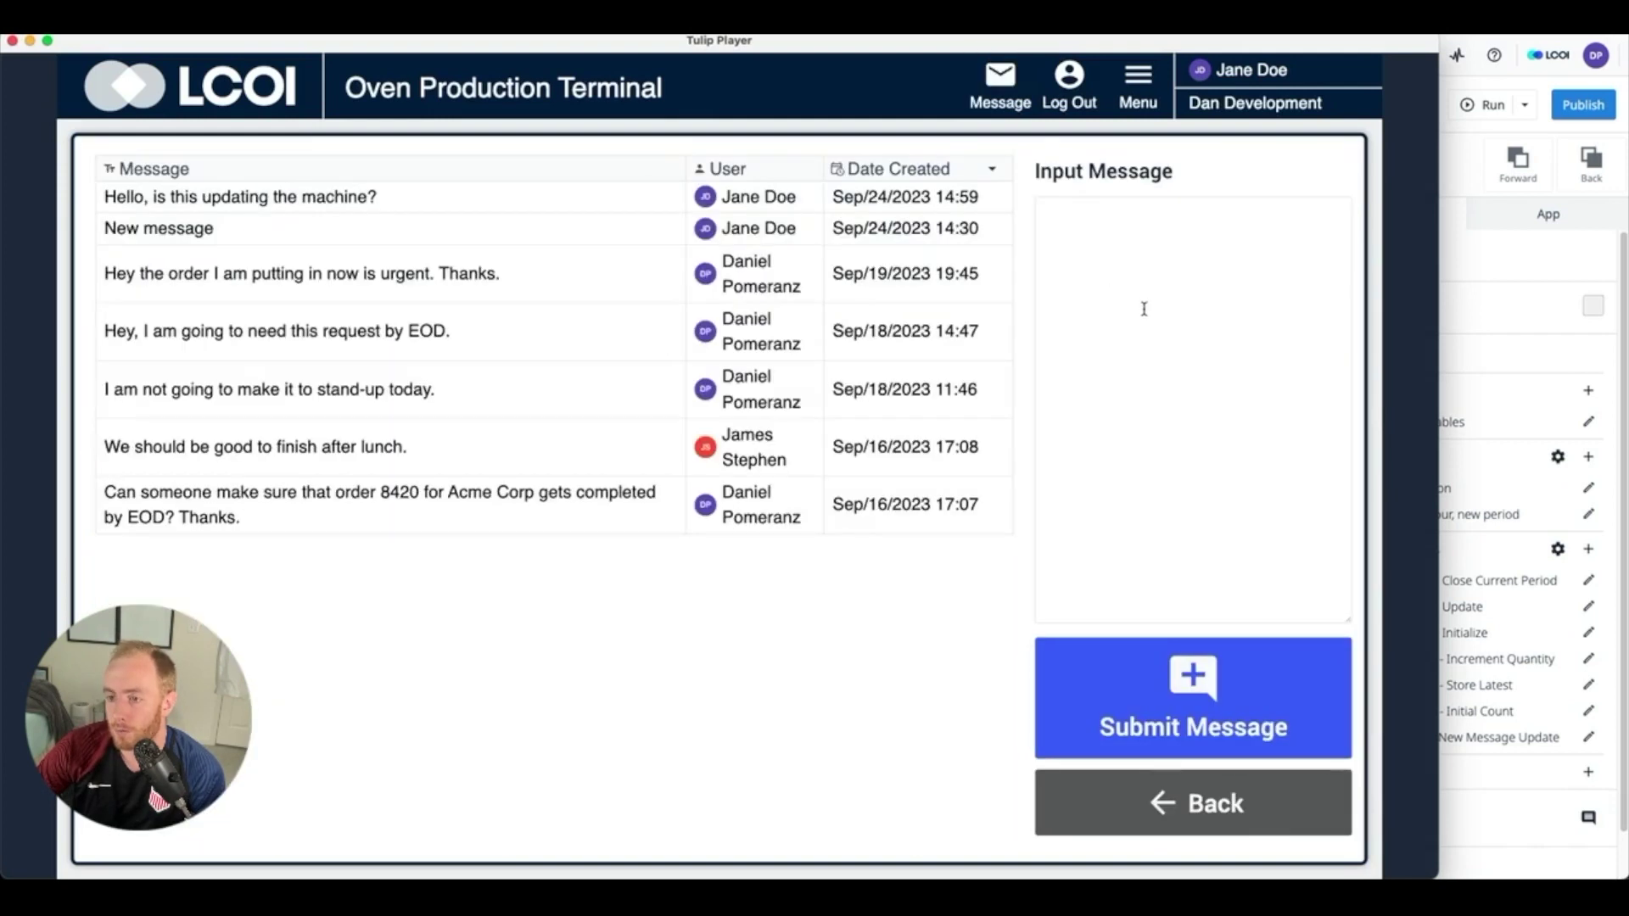
pyautogui.click(1144, 309)
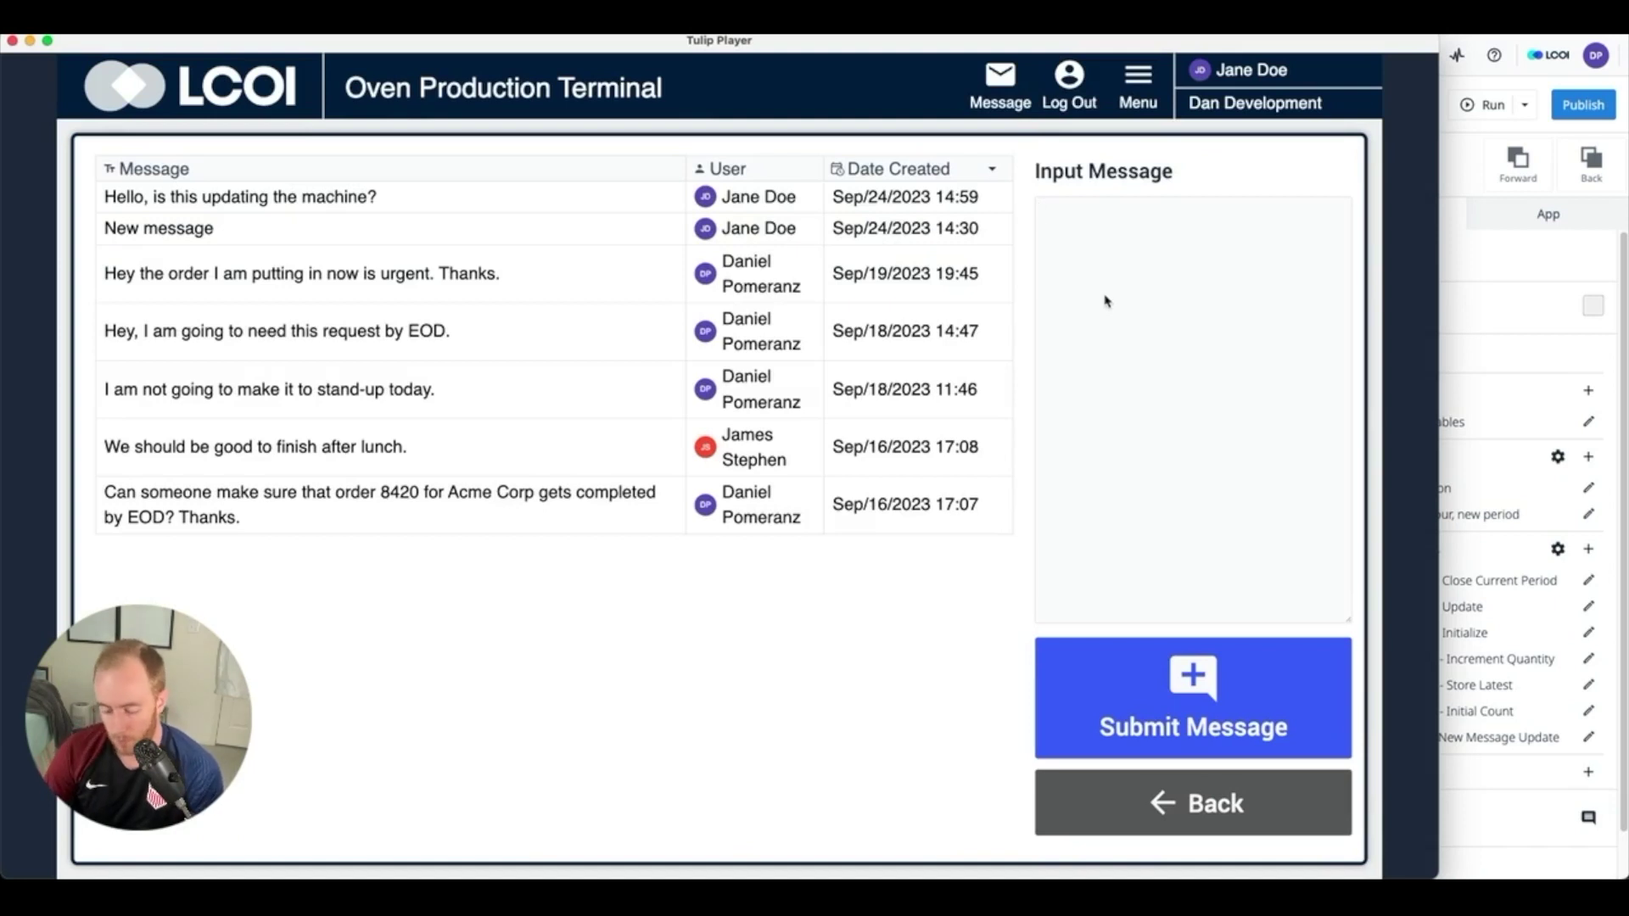
pyautogui.write('Testin')
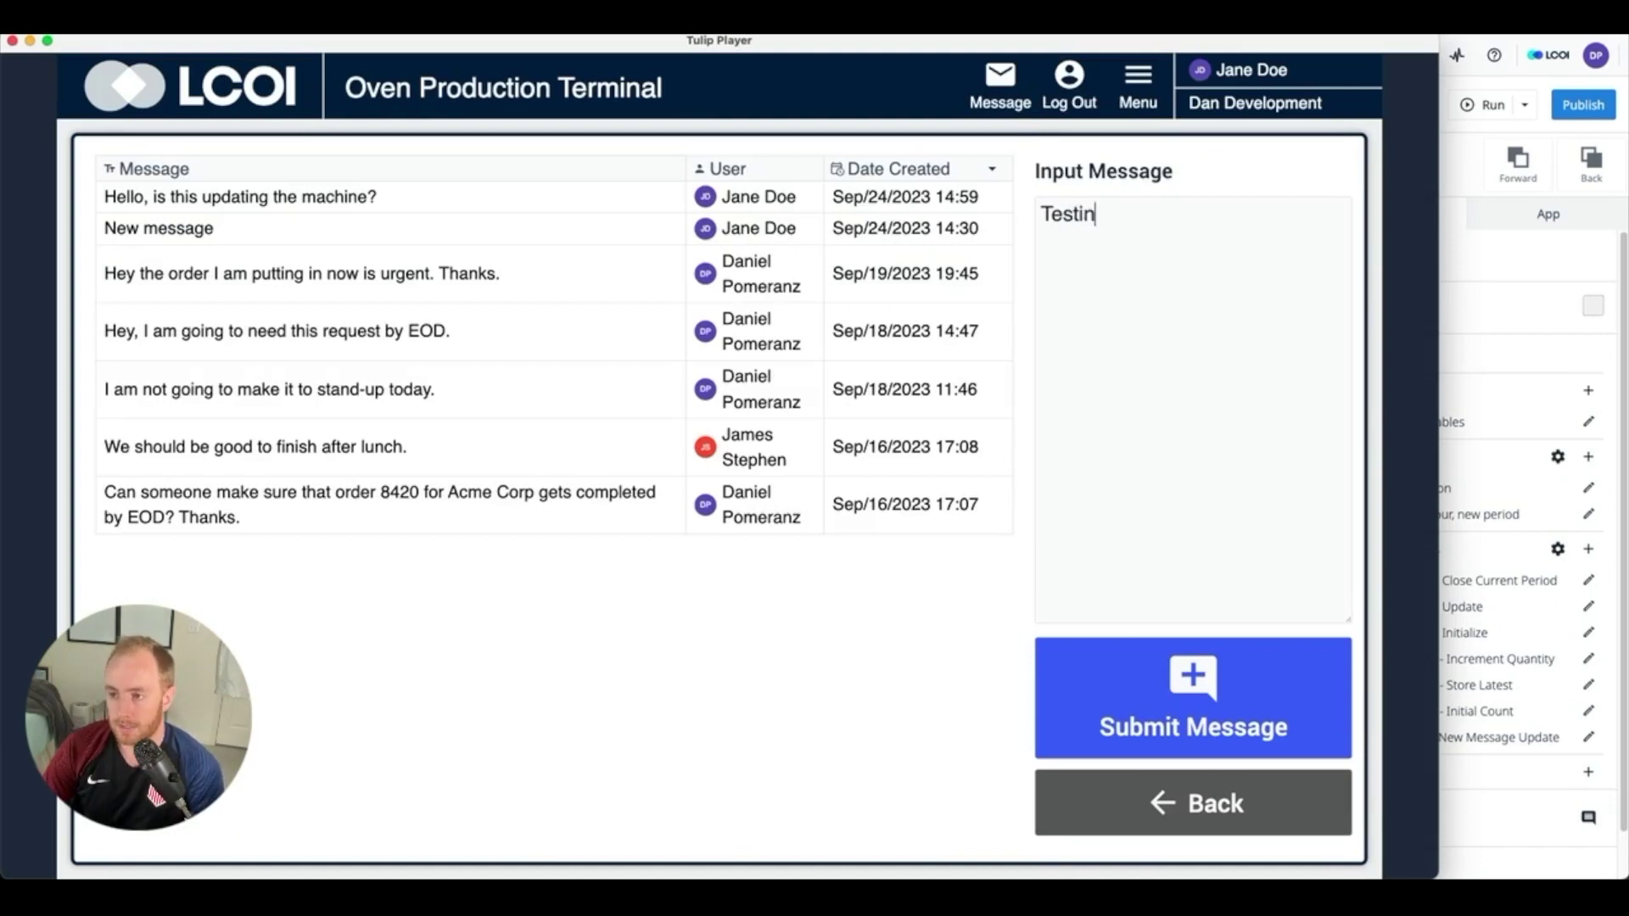
pyautogui.write('g Message Now')
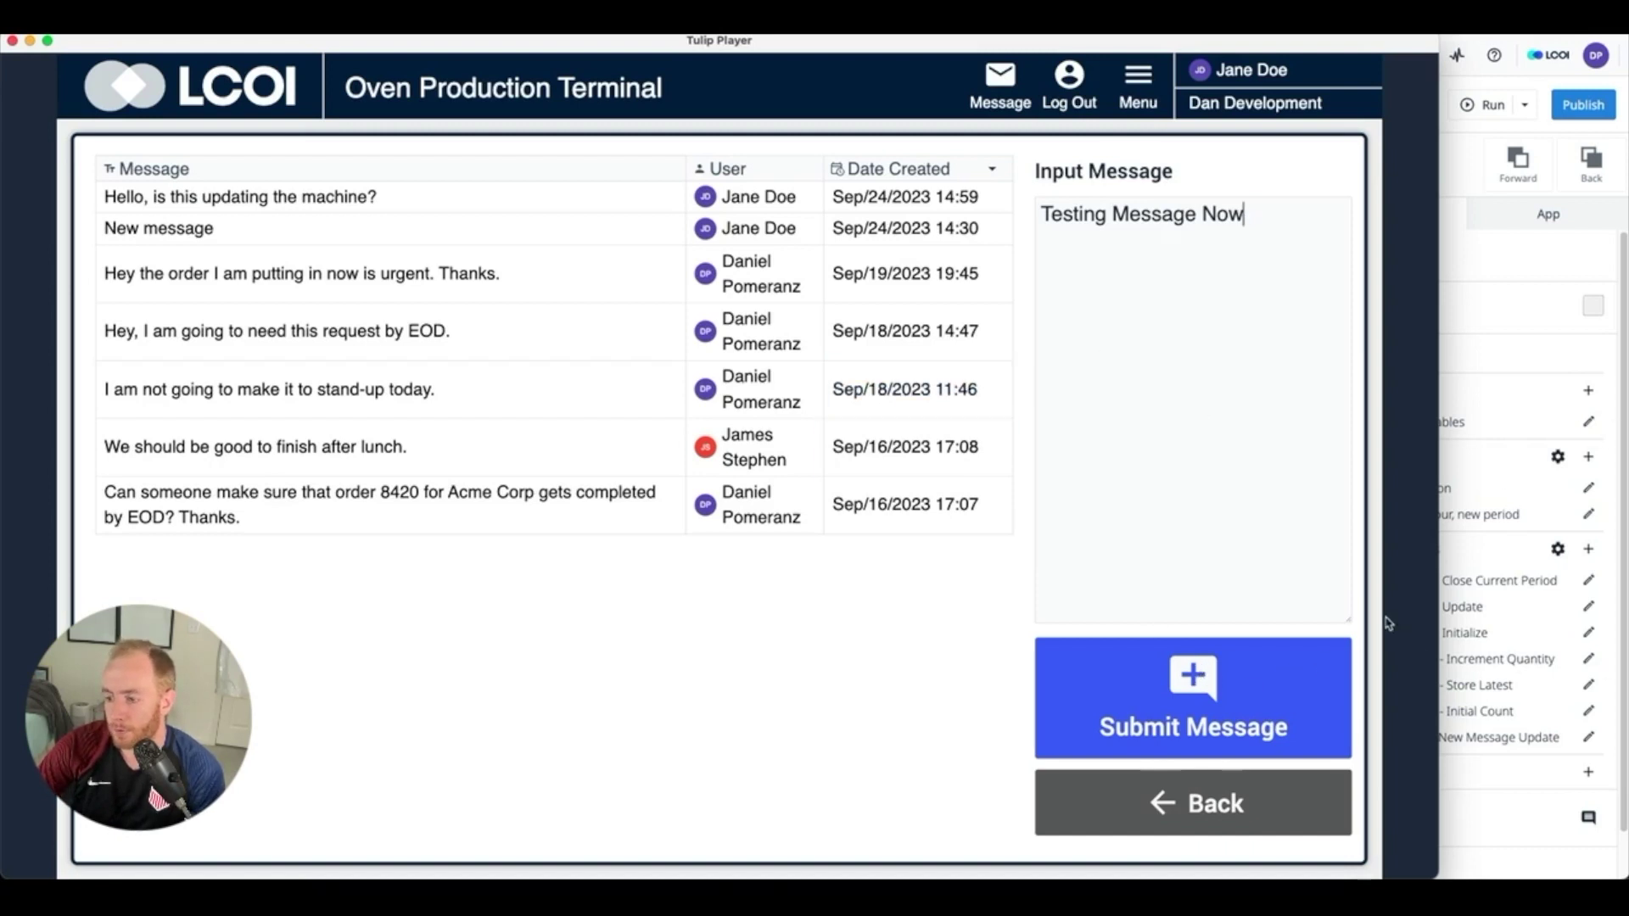
pyautogui.click(1217, 717)
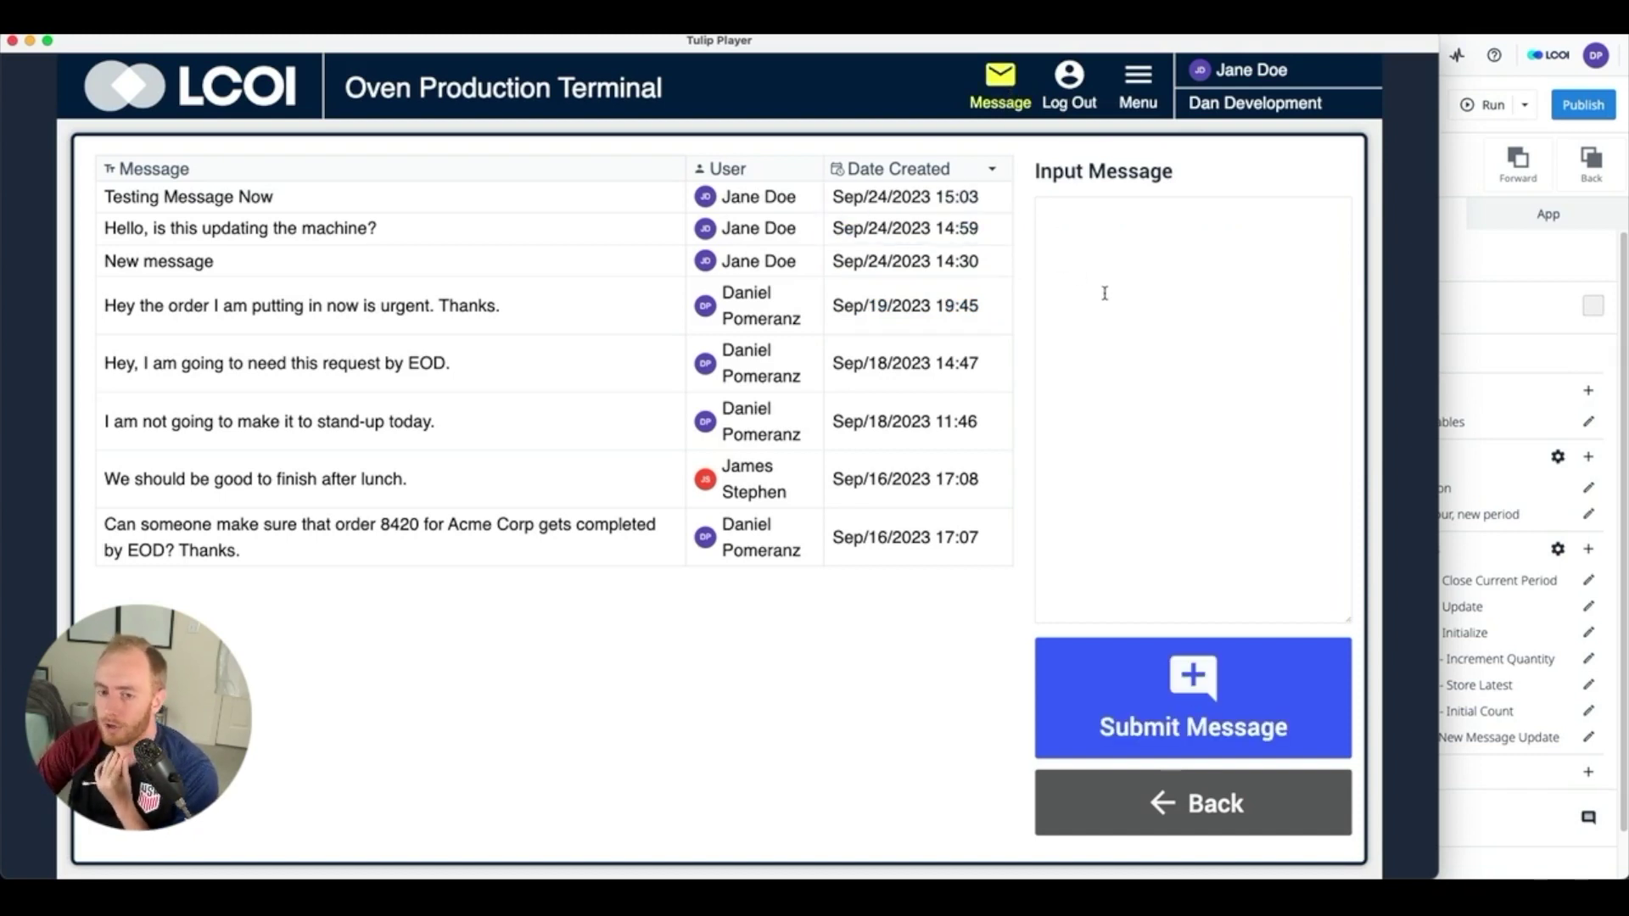
pyautogui.click(1500, 772)
# Step: Add a condition to the New Message Update trigger based on App Info Step Name
pyautogui.click(1591, 738)
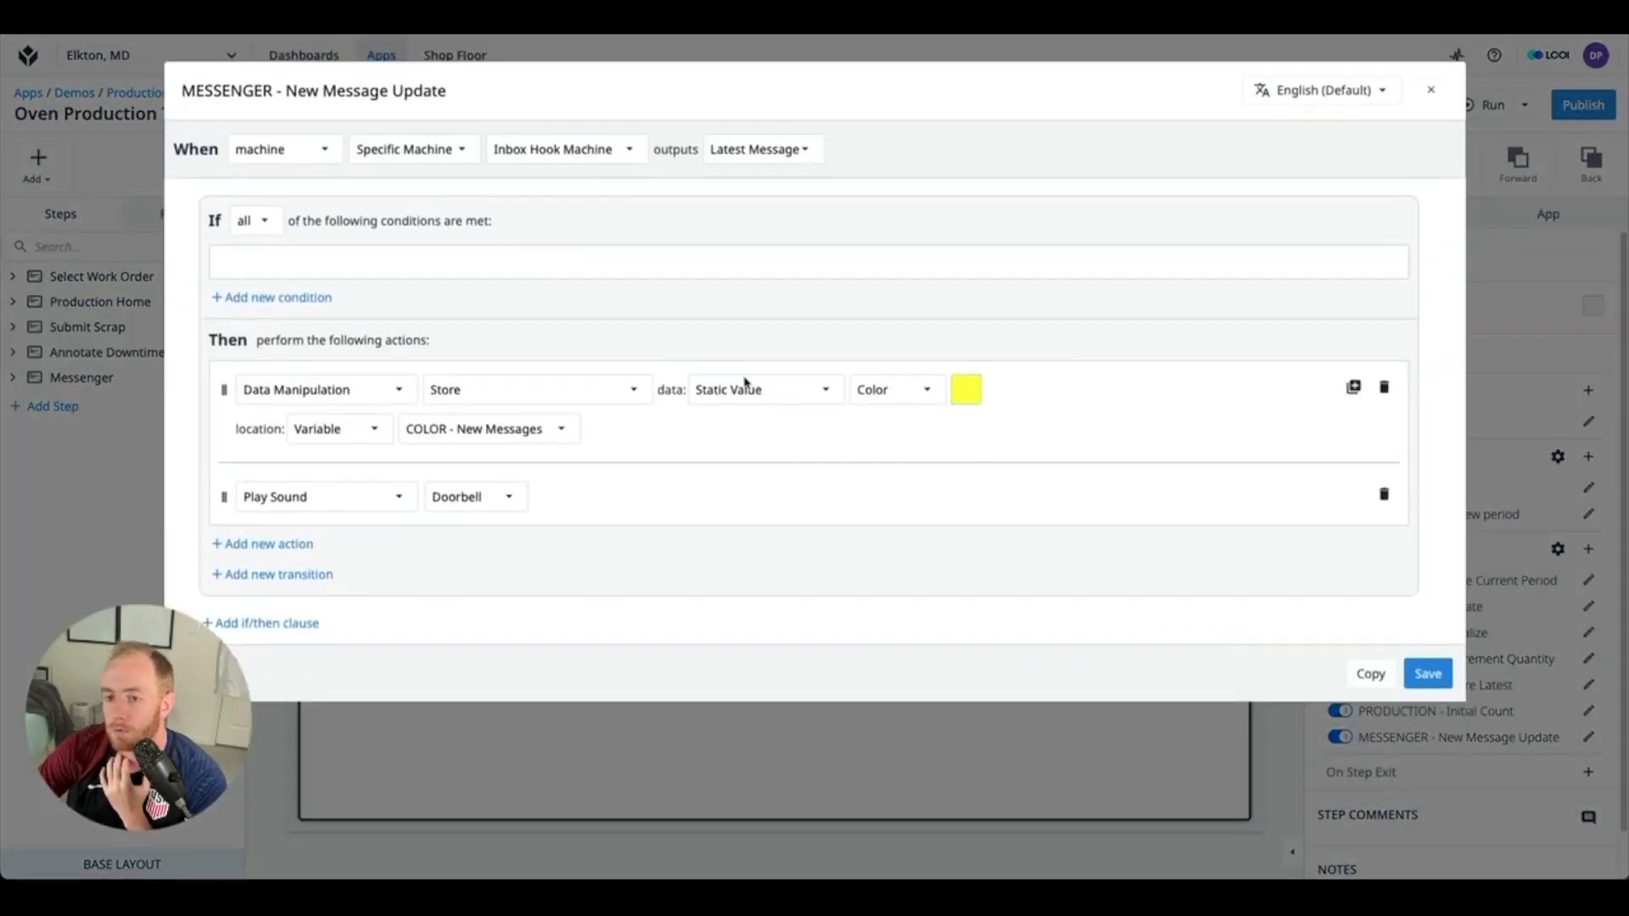
pyautogui.click(252, 297)
pyautogui.click(303, 272)
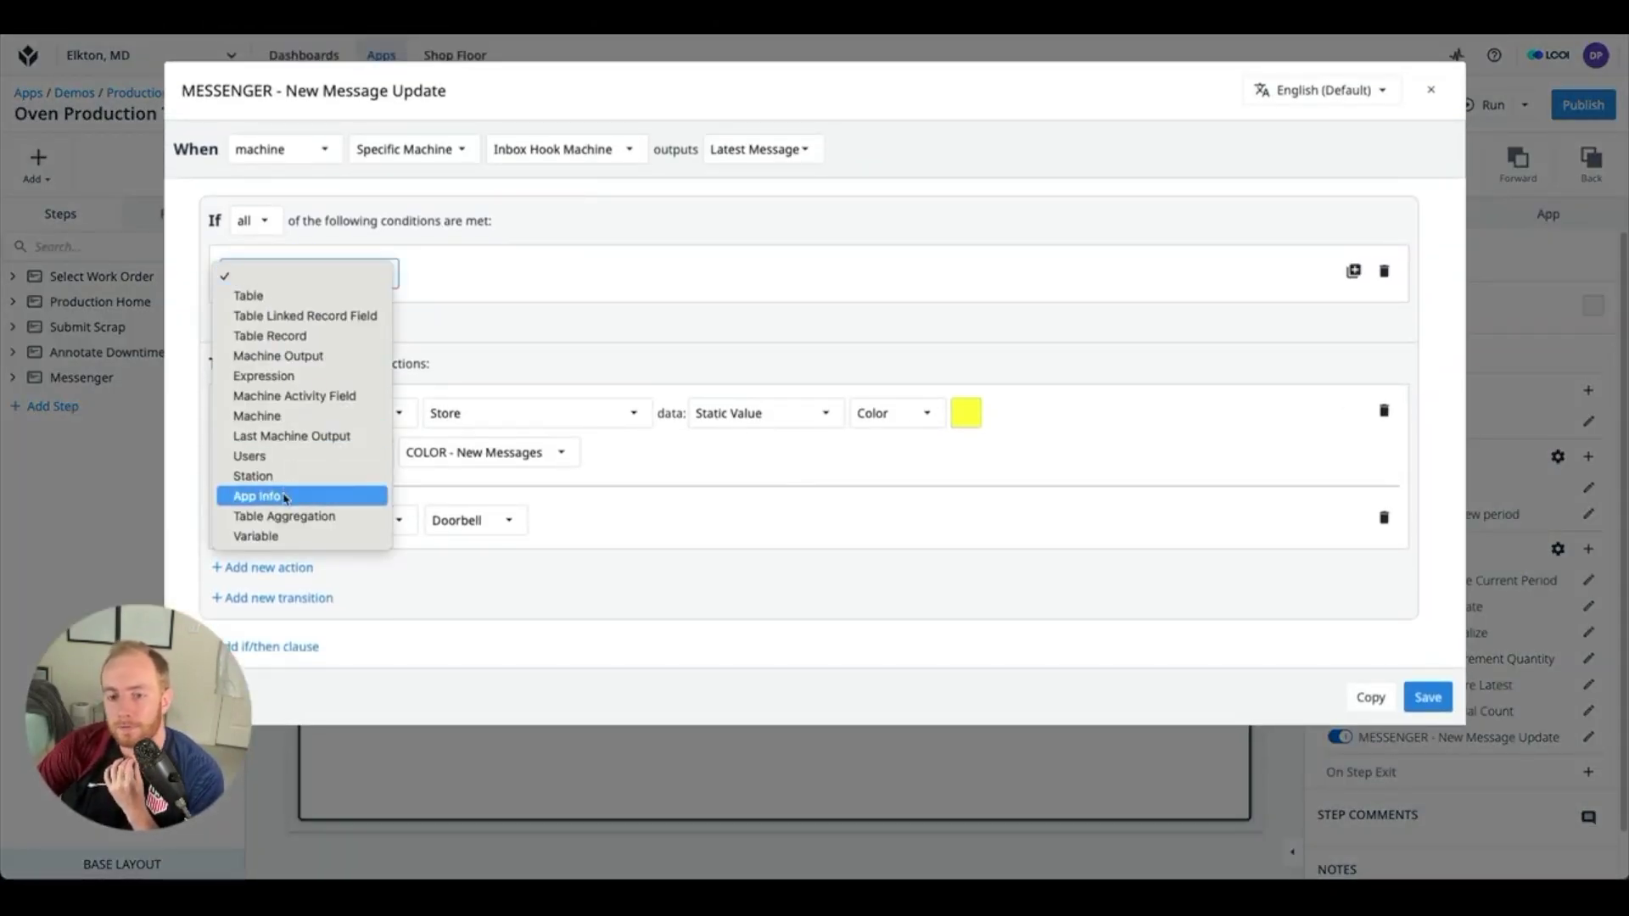
pyautogui.click(284, 498)
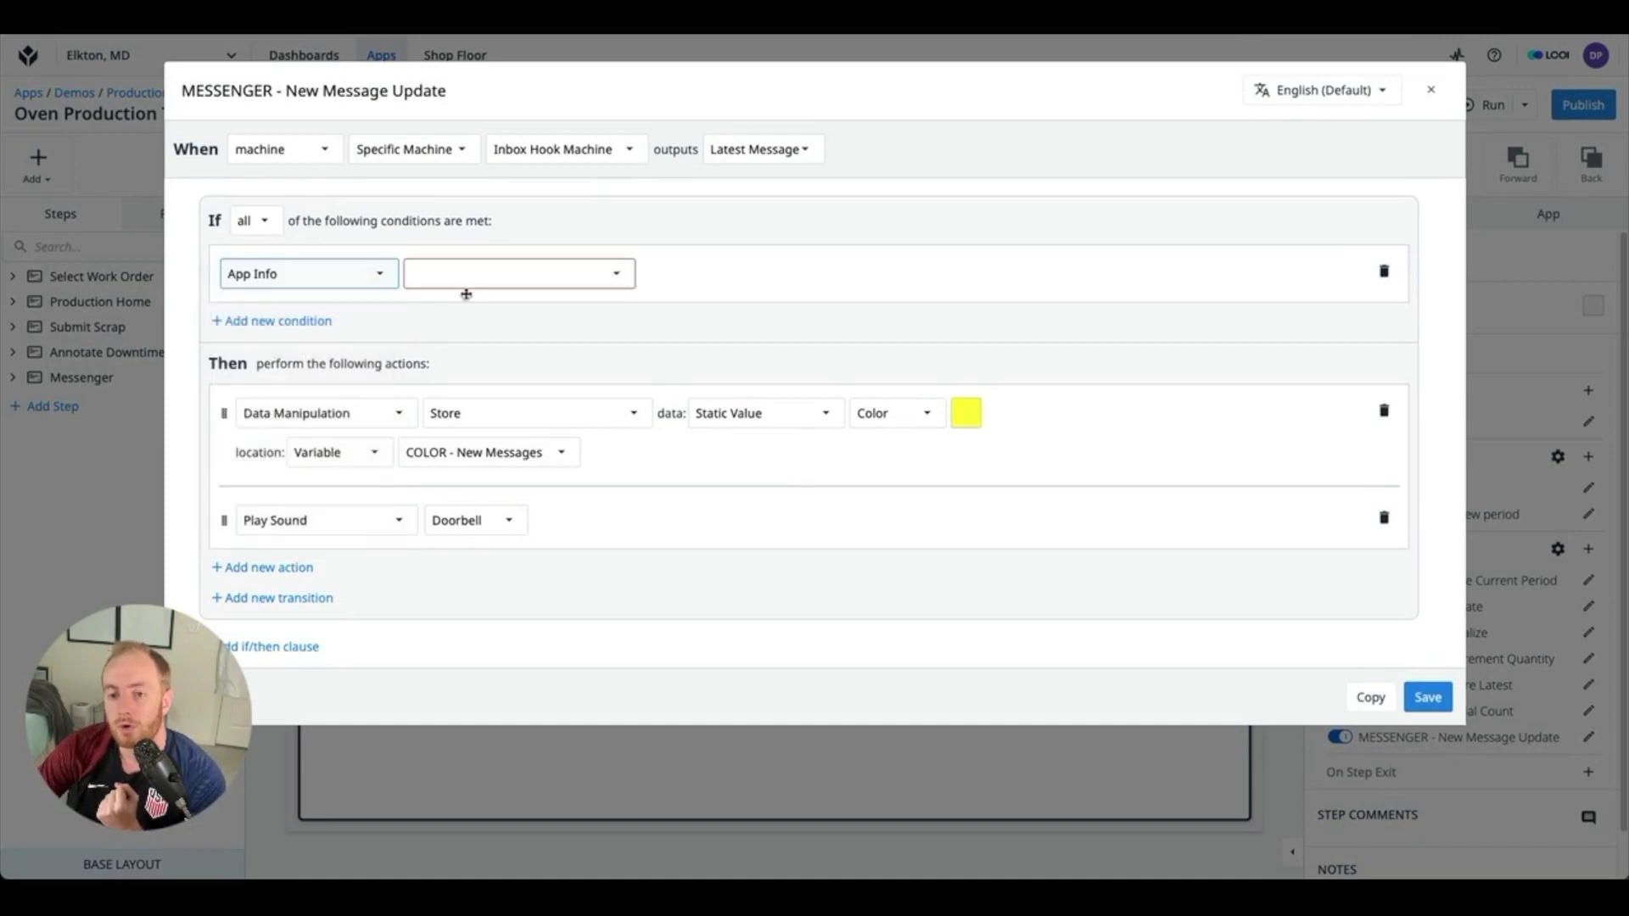
pyautogui.click(484, 273)
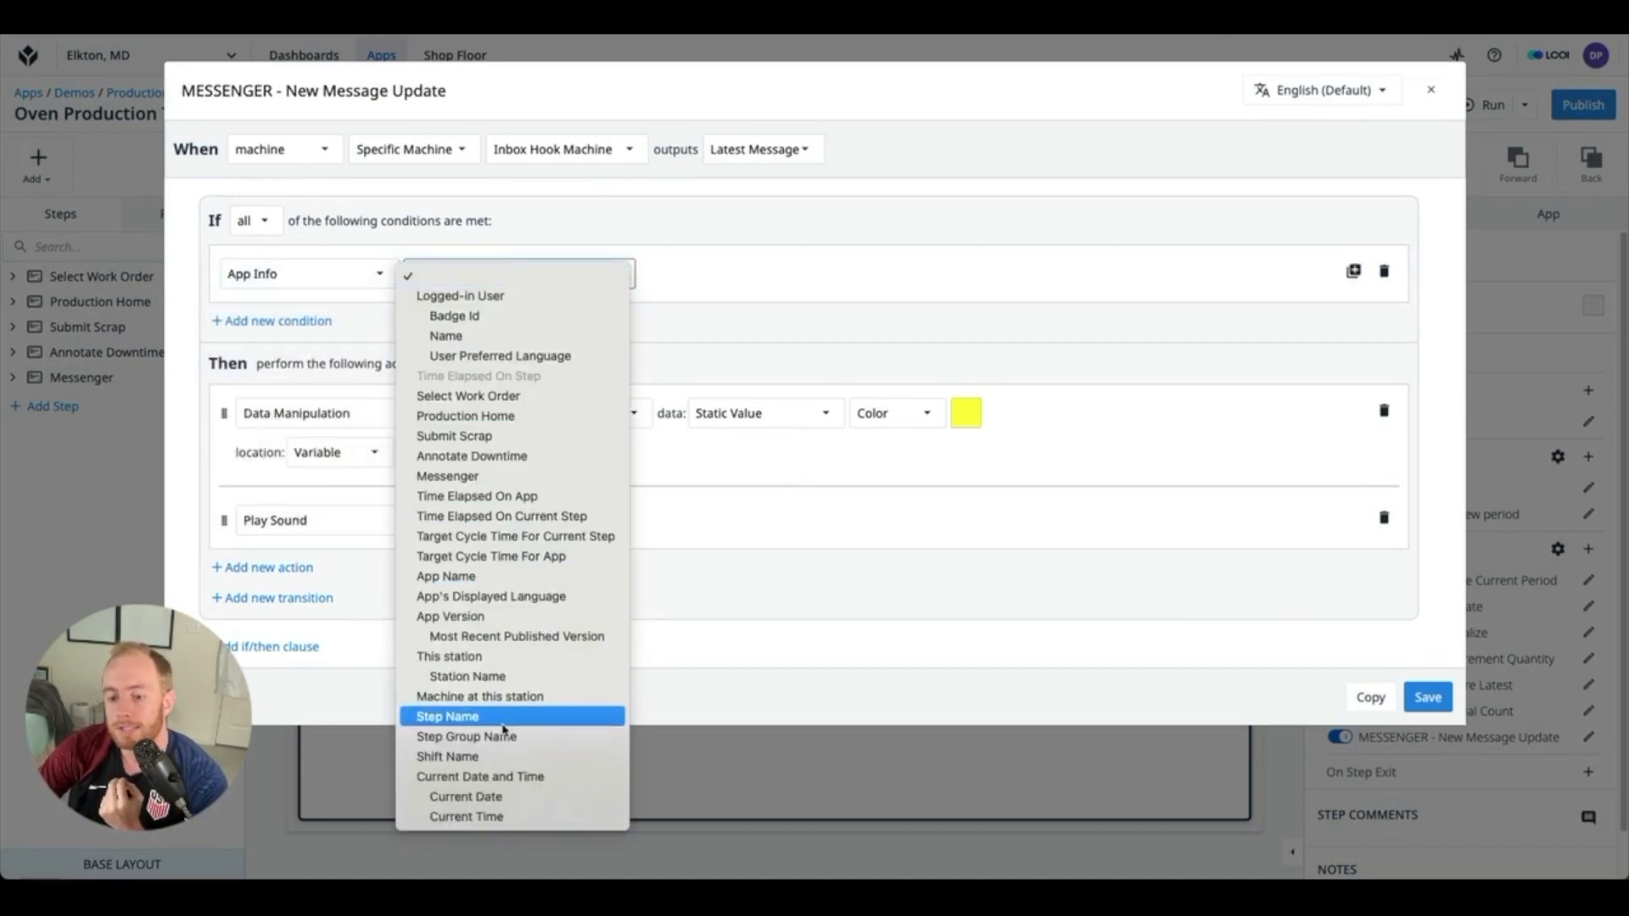
pyautogui.click(509, 717)
# Step: Make the condition Does Not Equal static value 'Messenger', save, and add an On Step Enter trigger
pyautogui.click(728, 270)
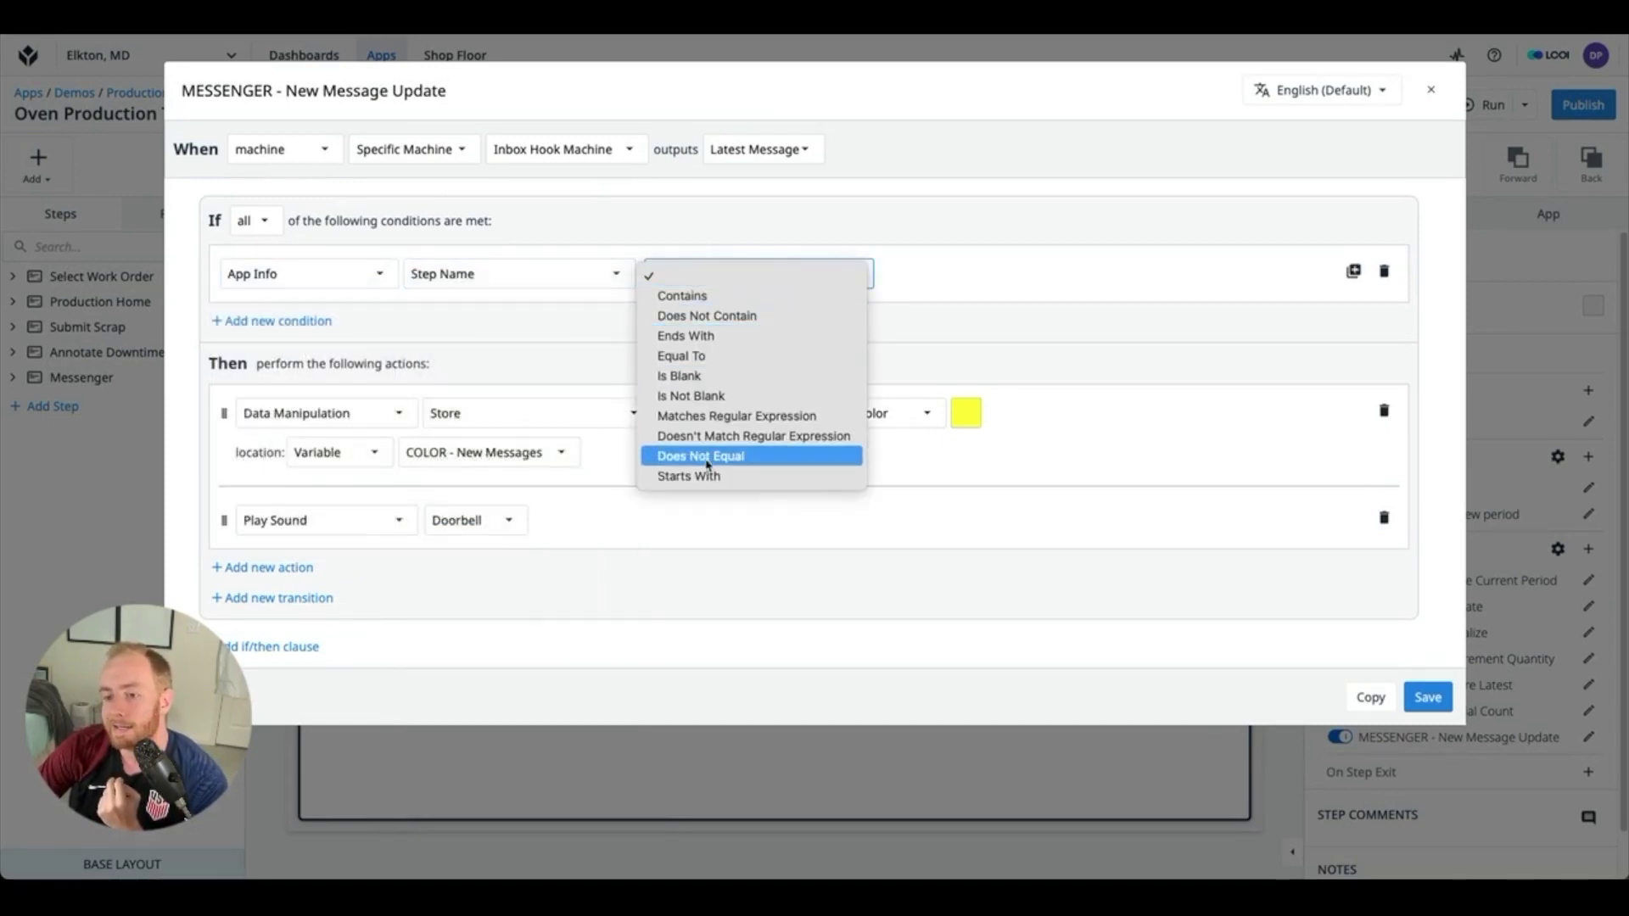
pyautogui.click(704, 456)
pyautogui.click(950, 273)
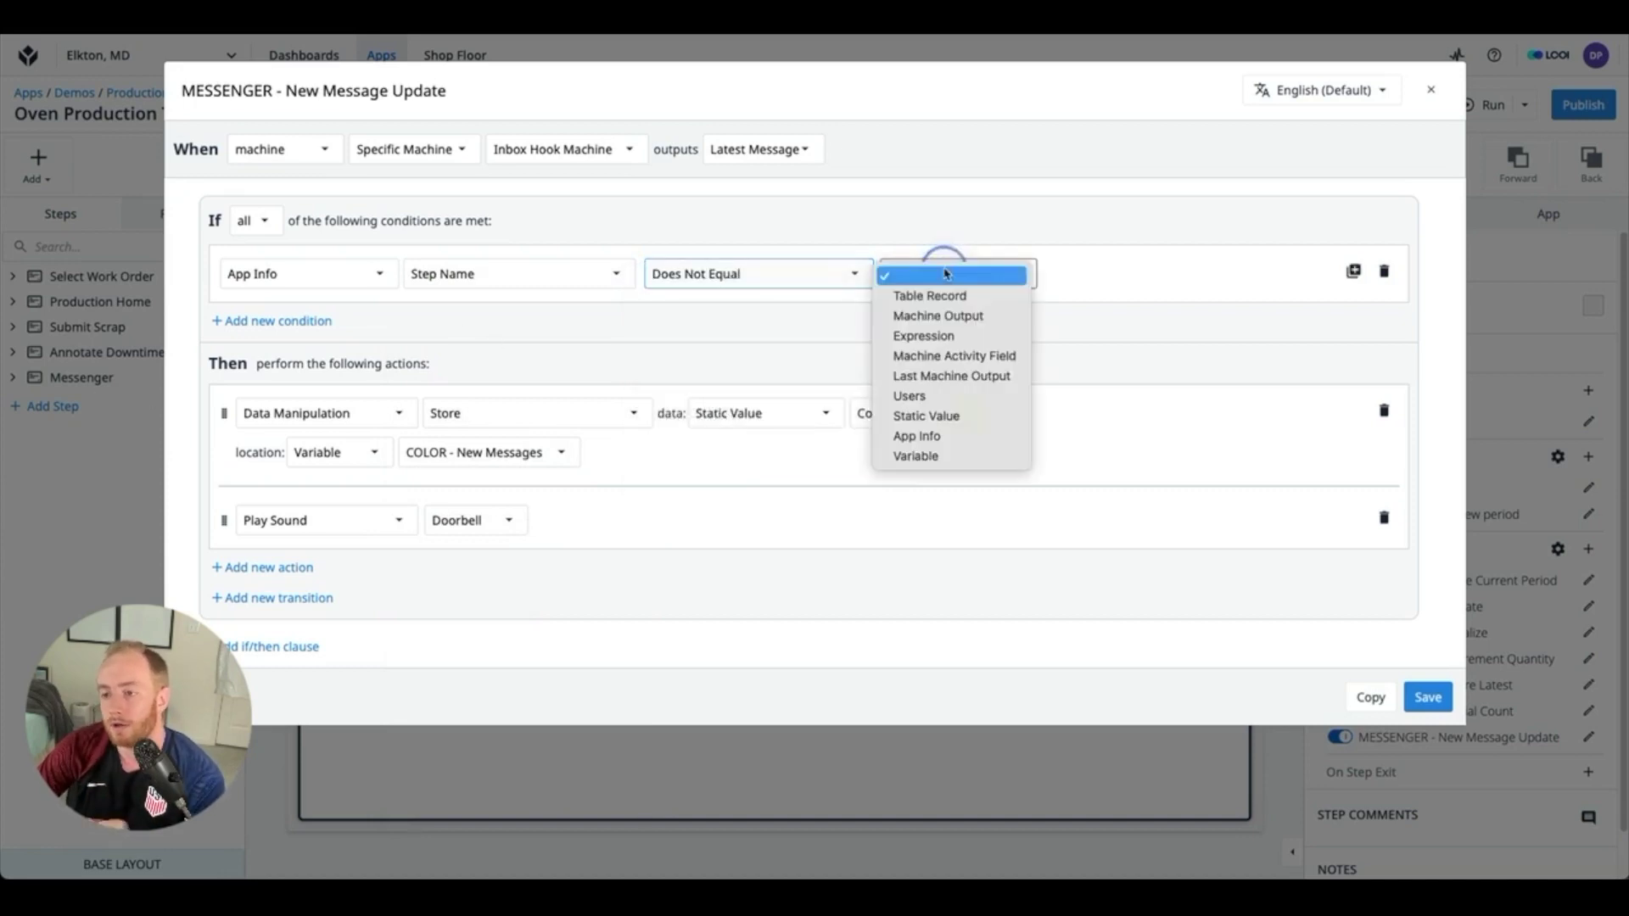
pyautogui.click(946, 411)
pyautogui.click(1098, 270)
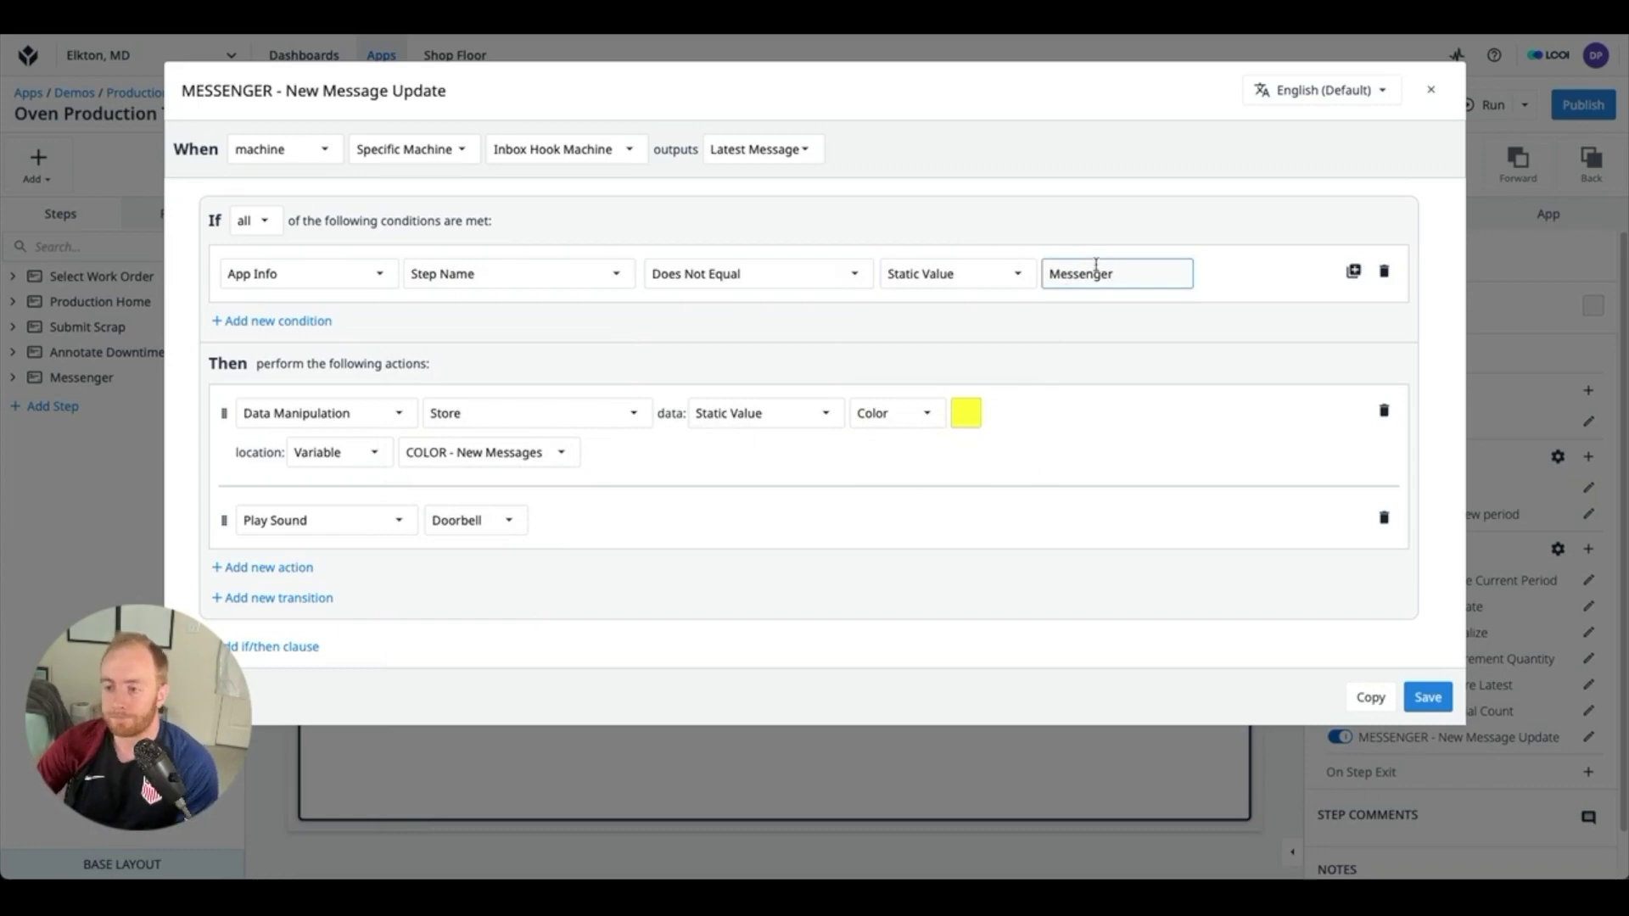
pyautogui.click(1428, 697)
pyautogui.click(1602, 506)
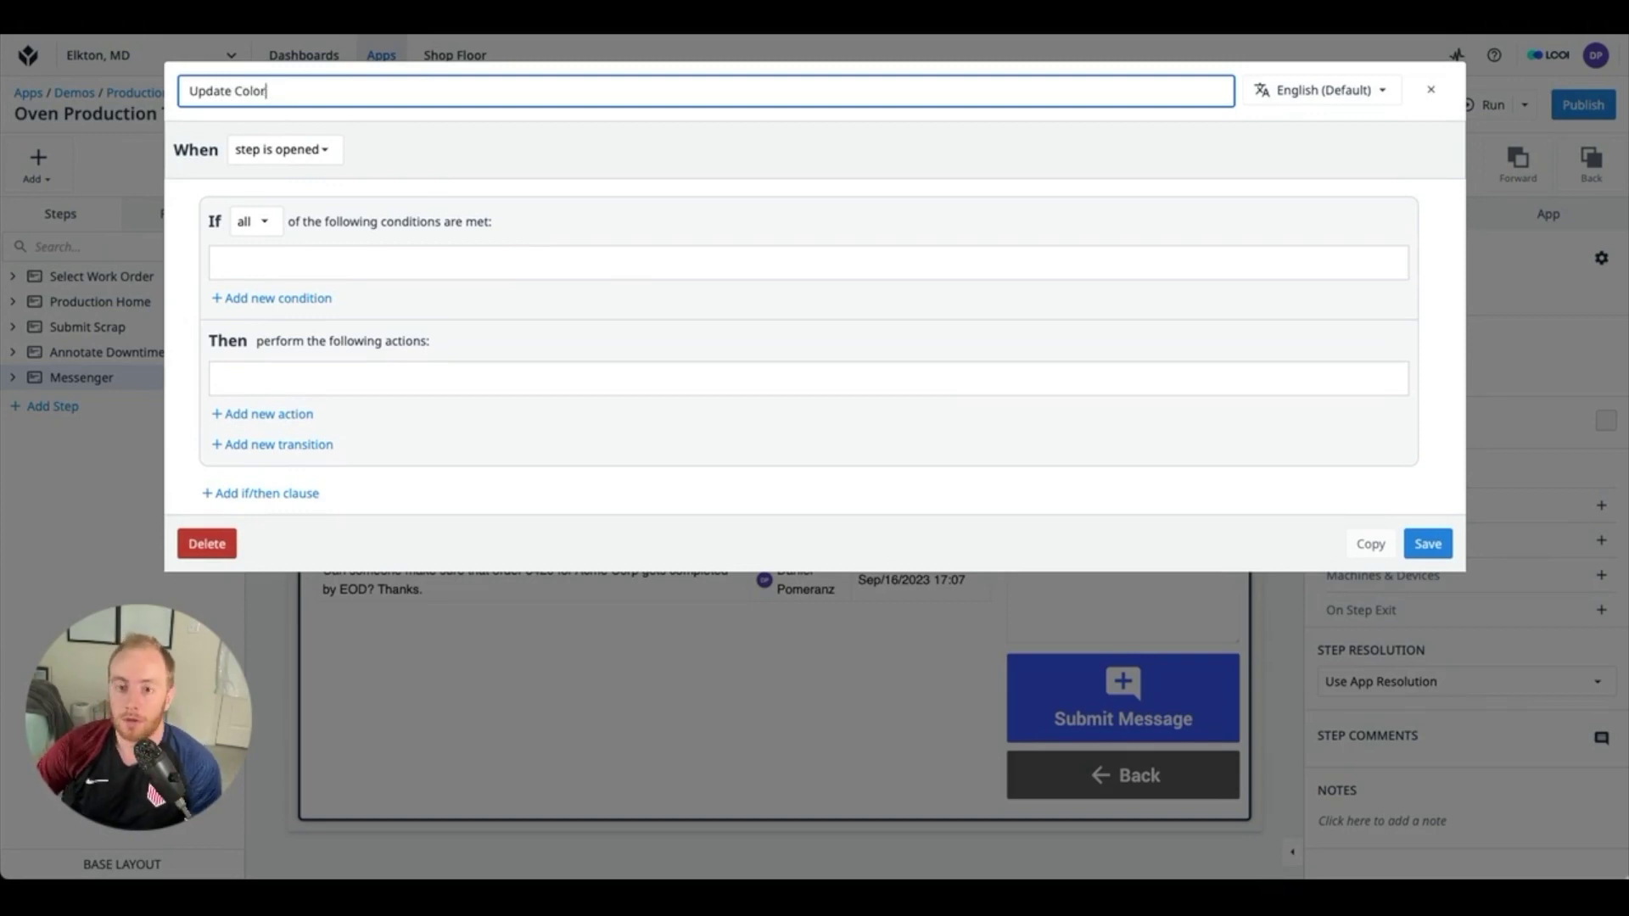
# Step: Add a Data Manipulation Store action with a static Color value of white
pyautogui.click(289, 415)
pyautogui.click(336, 387)
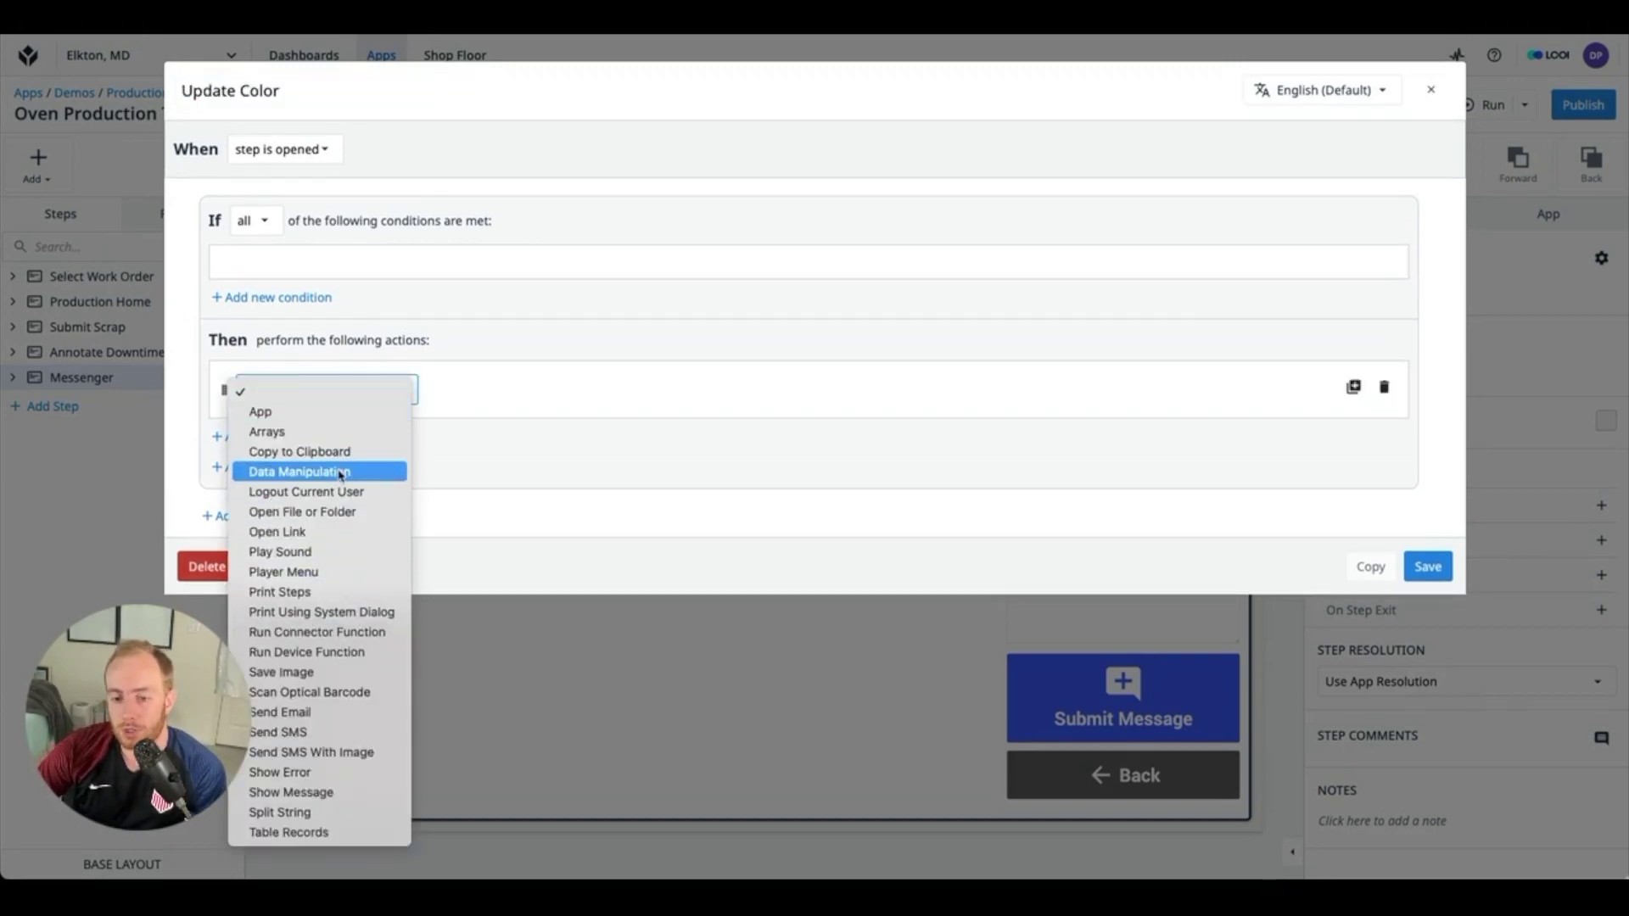
pyautogui.click(300, 472)
pyautogui.click(516, 390)
pyautogui.click(513, 510)
pyautogui.click(738, 390)
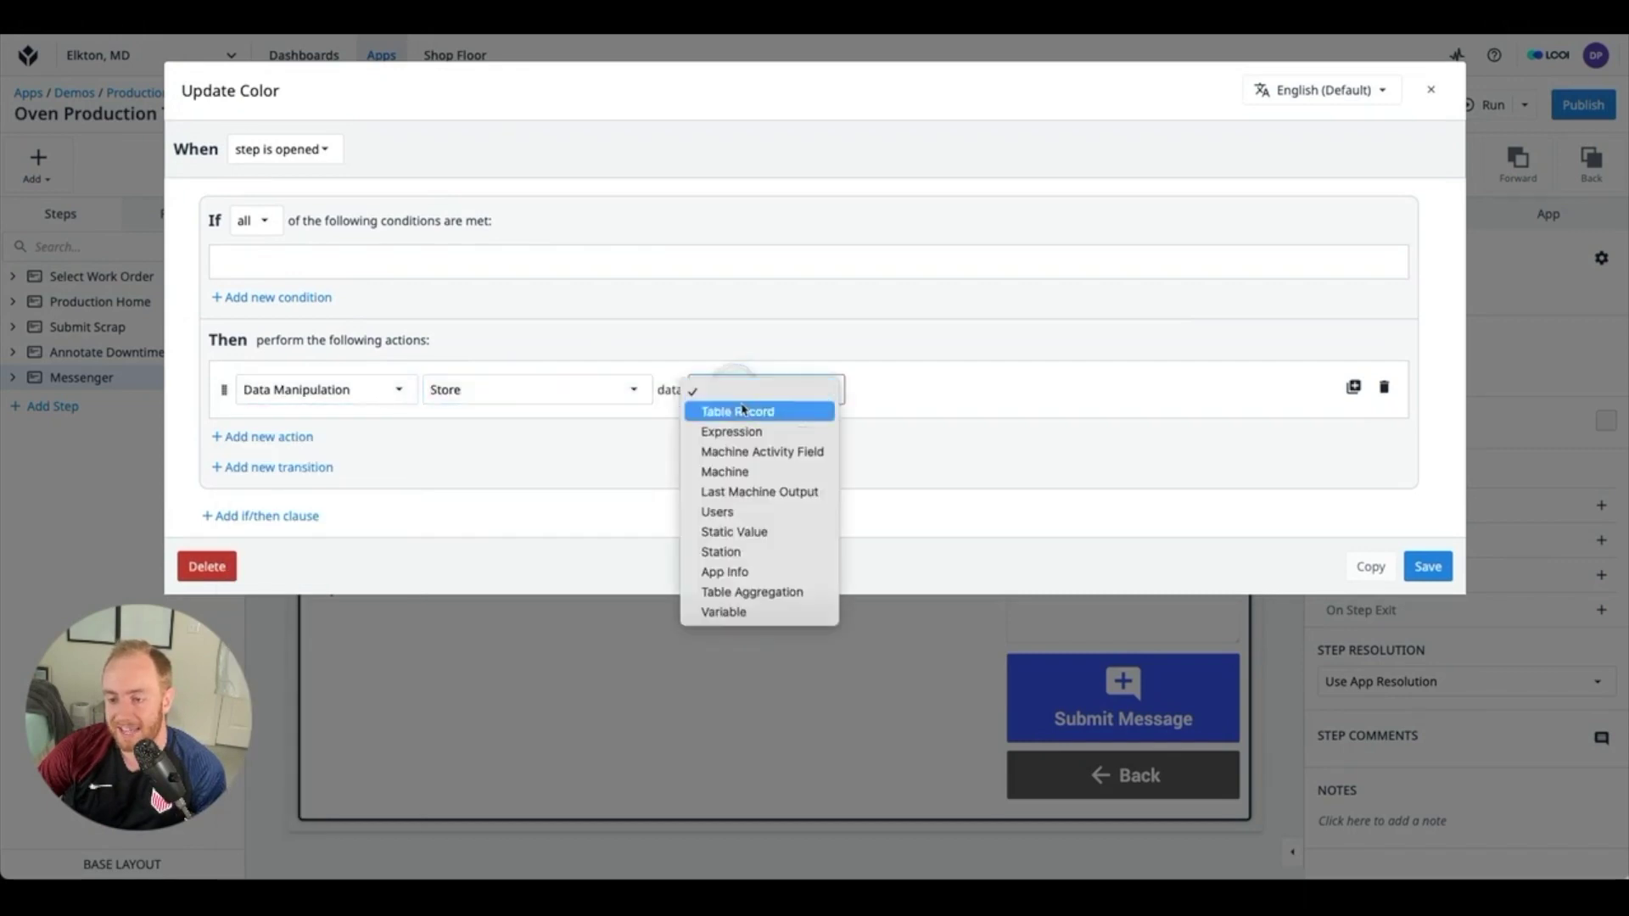
pyautogui.click(743, 530)
pyautogui.click(896, 392)
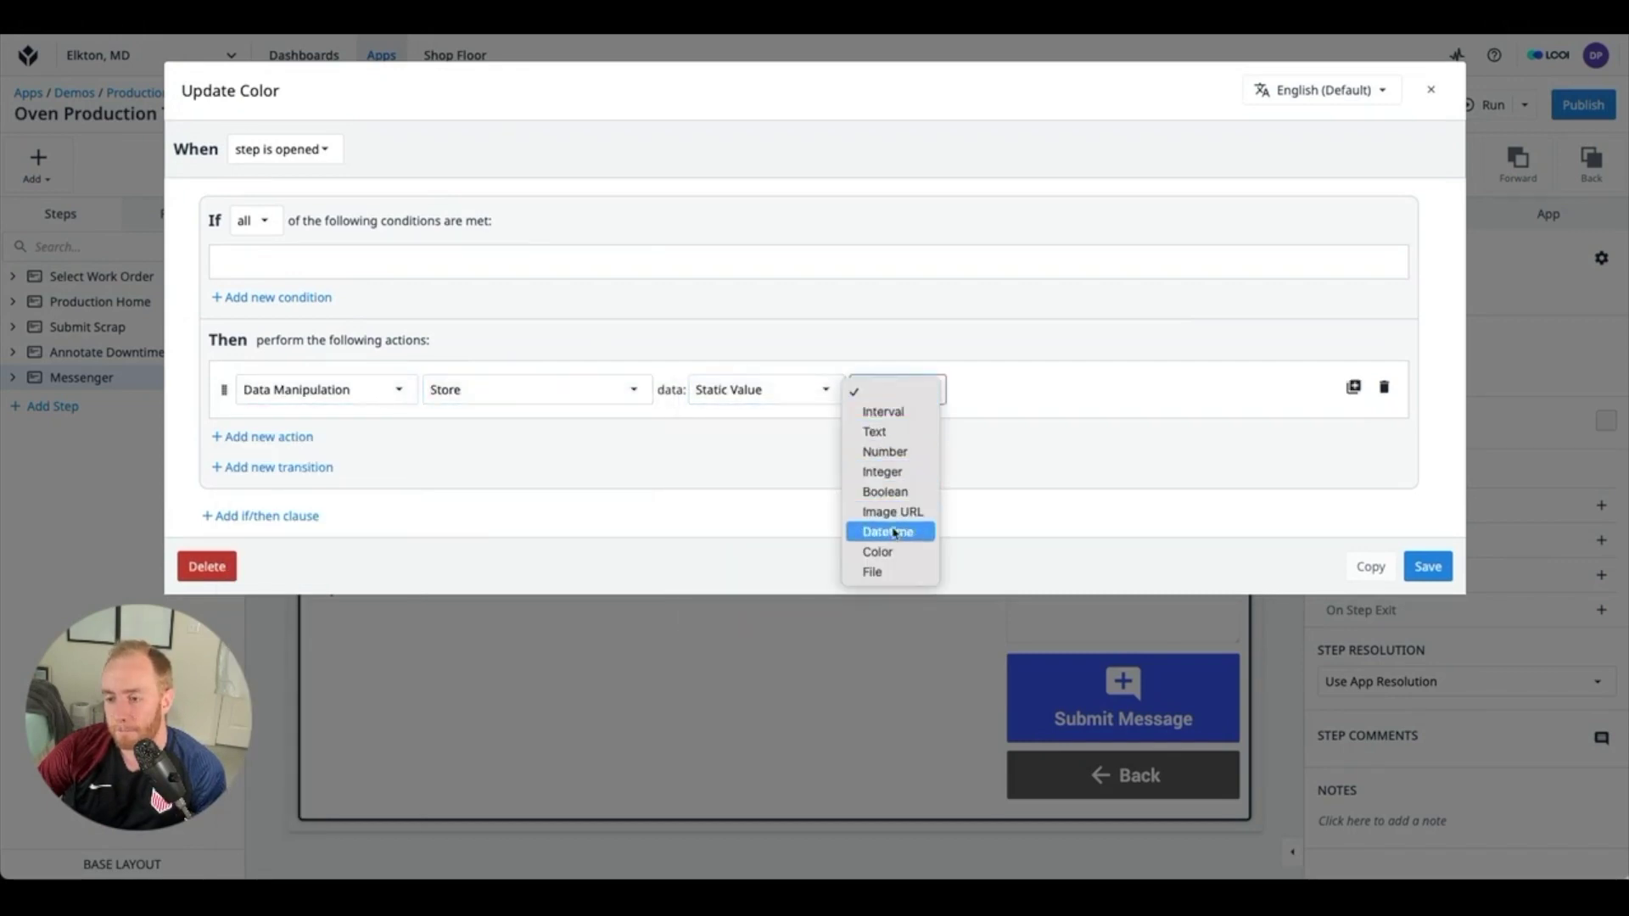
pyautogui.click(925, 549)
pyautogui.click(964, 392)
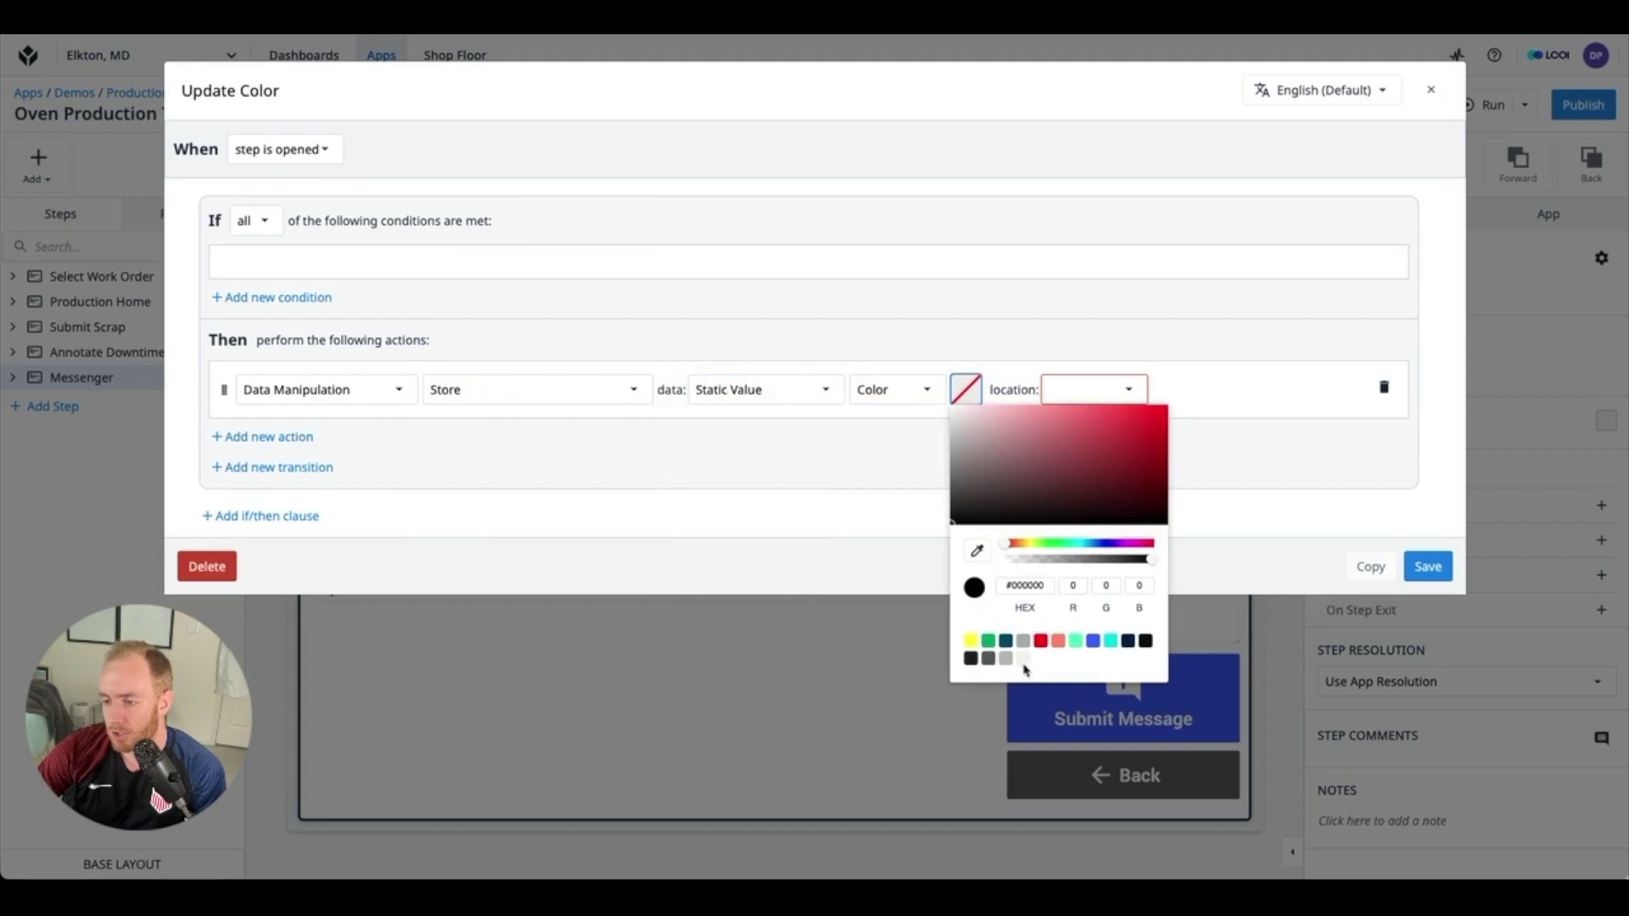
pyautogui.click(1024, 661)
# Step: Store the white colour into the COLOR - New Messages variable and save the Update Color trigger
pyautogui.click(1048, 381)
pyautogui.click(1082, 432)
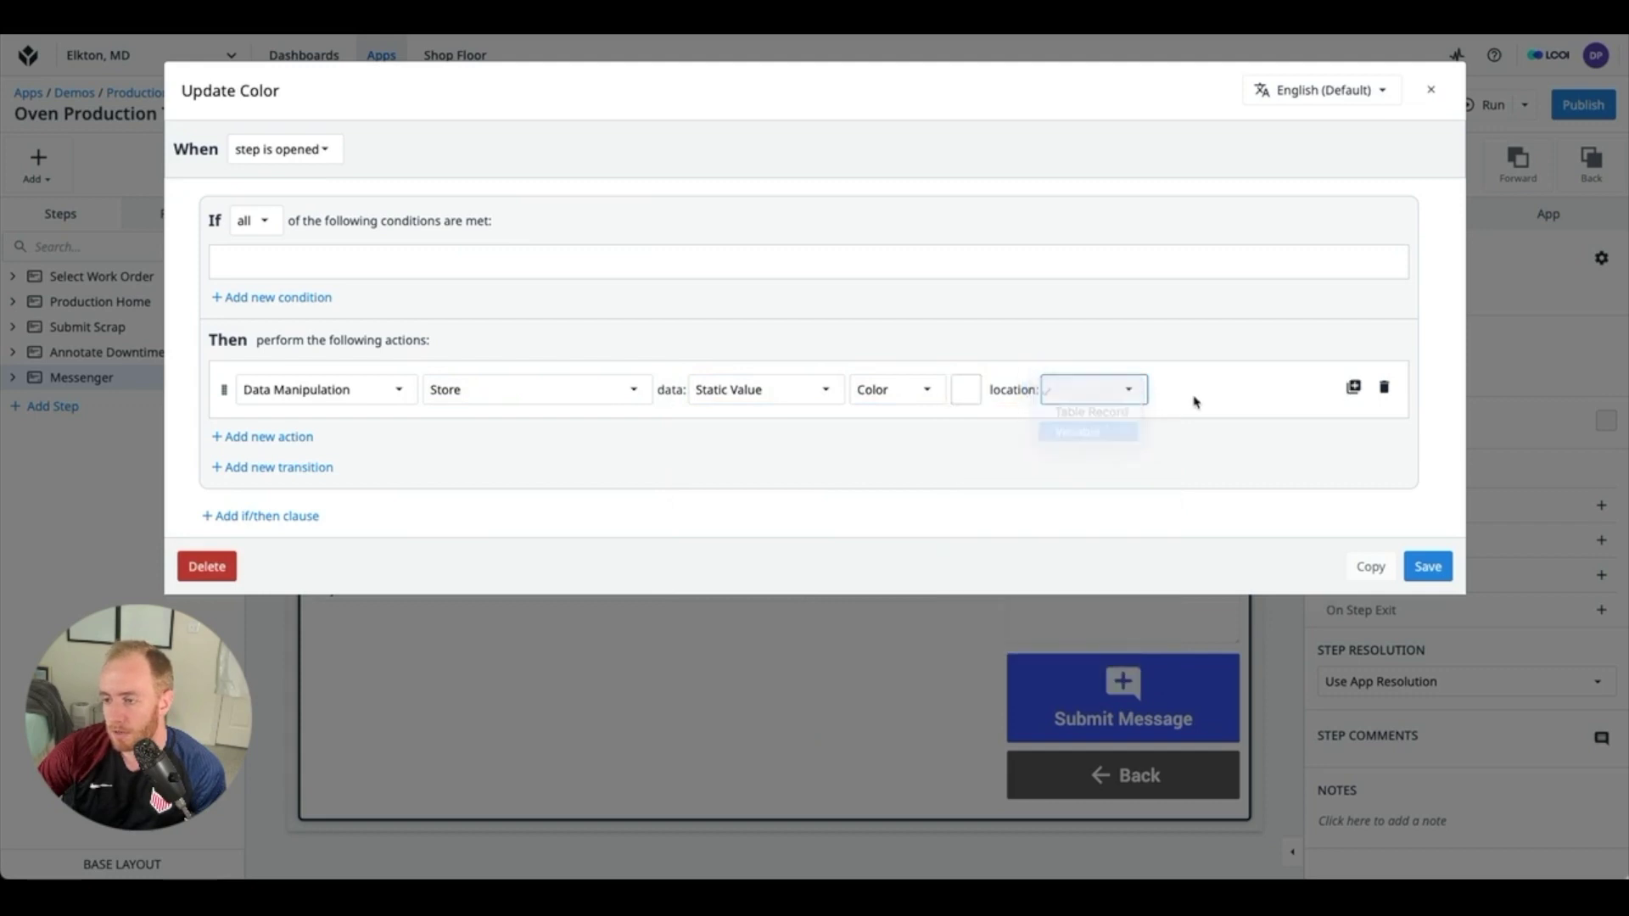
pyautogui.click(562, 431)
pyautogui.click(531, 471)
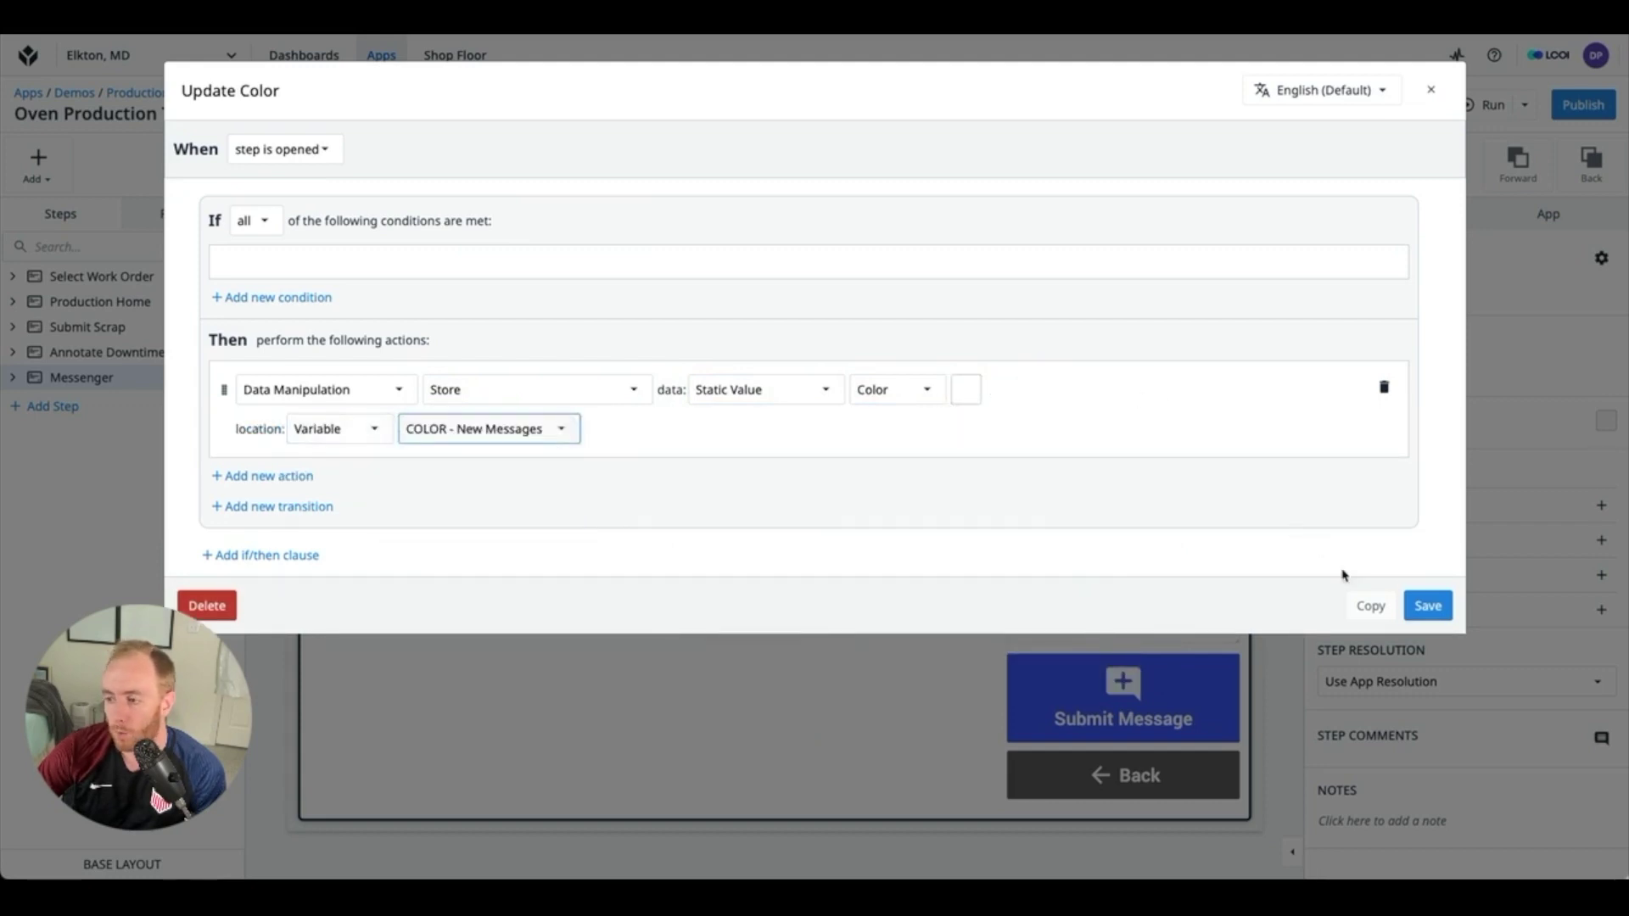
pyautogui.click(1428, 606)
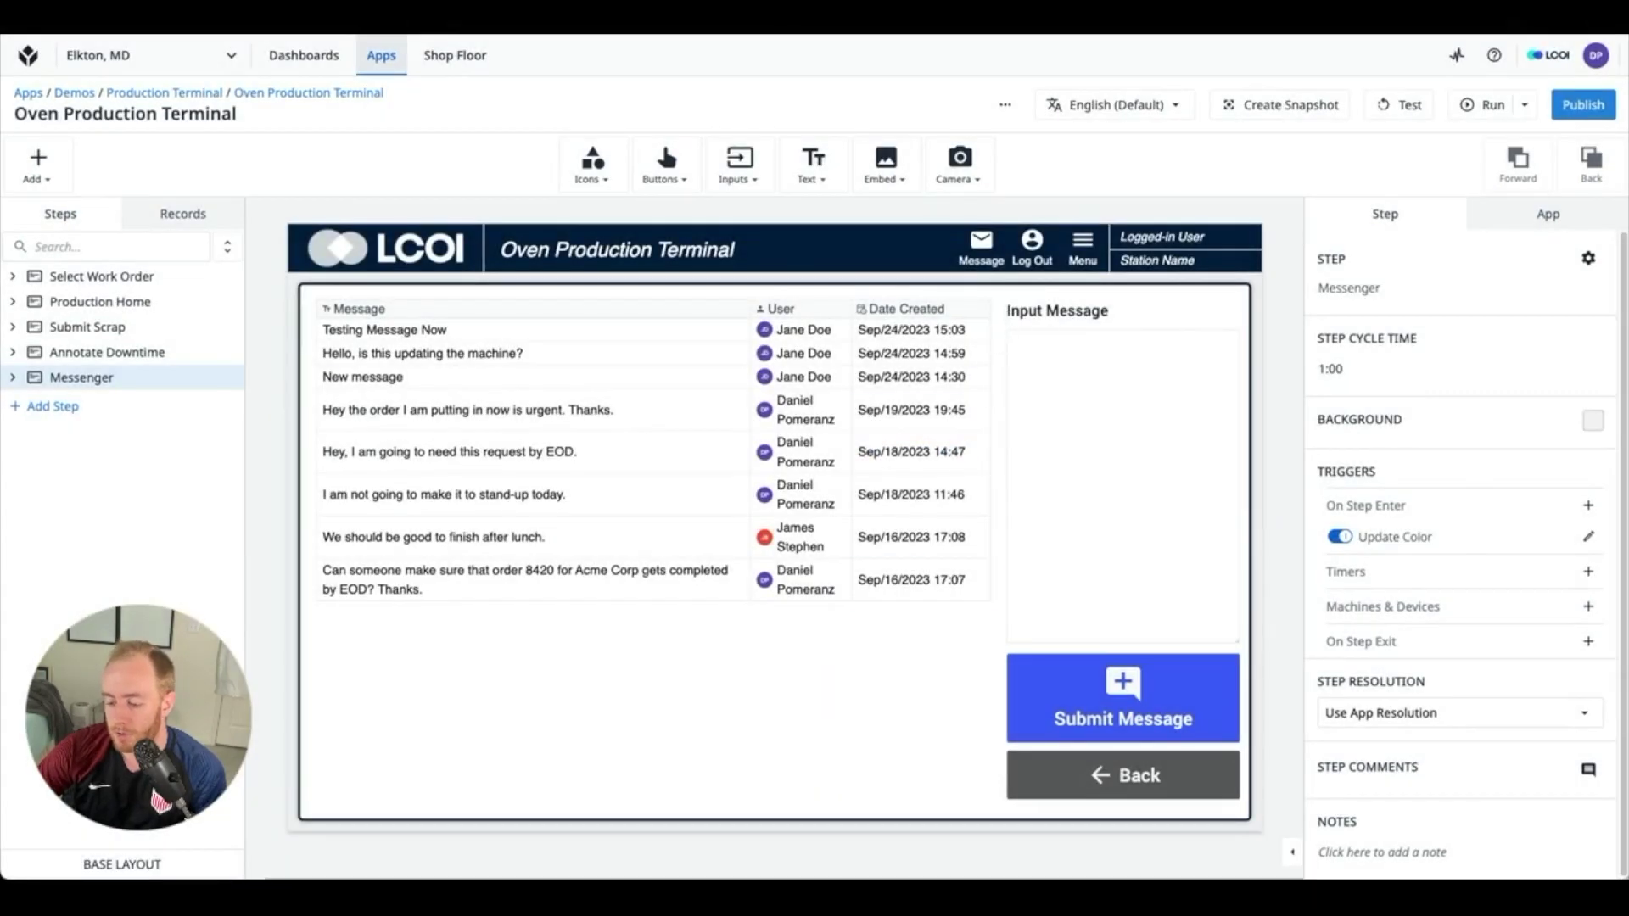
# Step: Post 'Now only the other app should update' in Tulip Player, then switch to the Receiving 1 window
pyautogui.press('super+Tab')
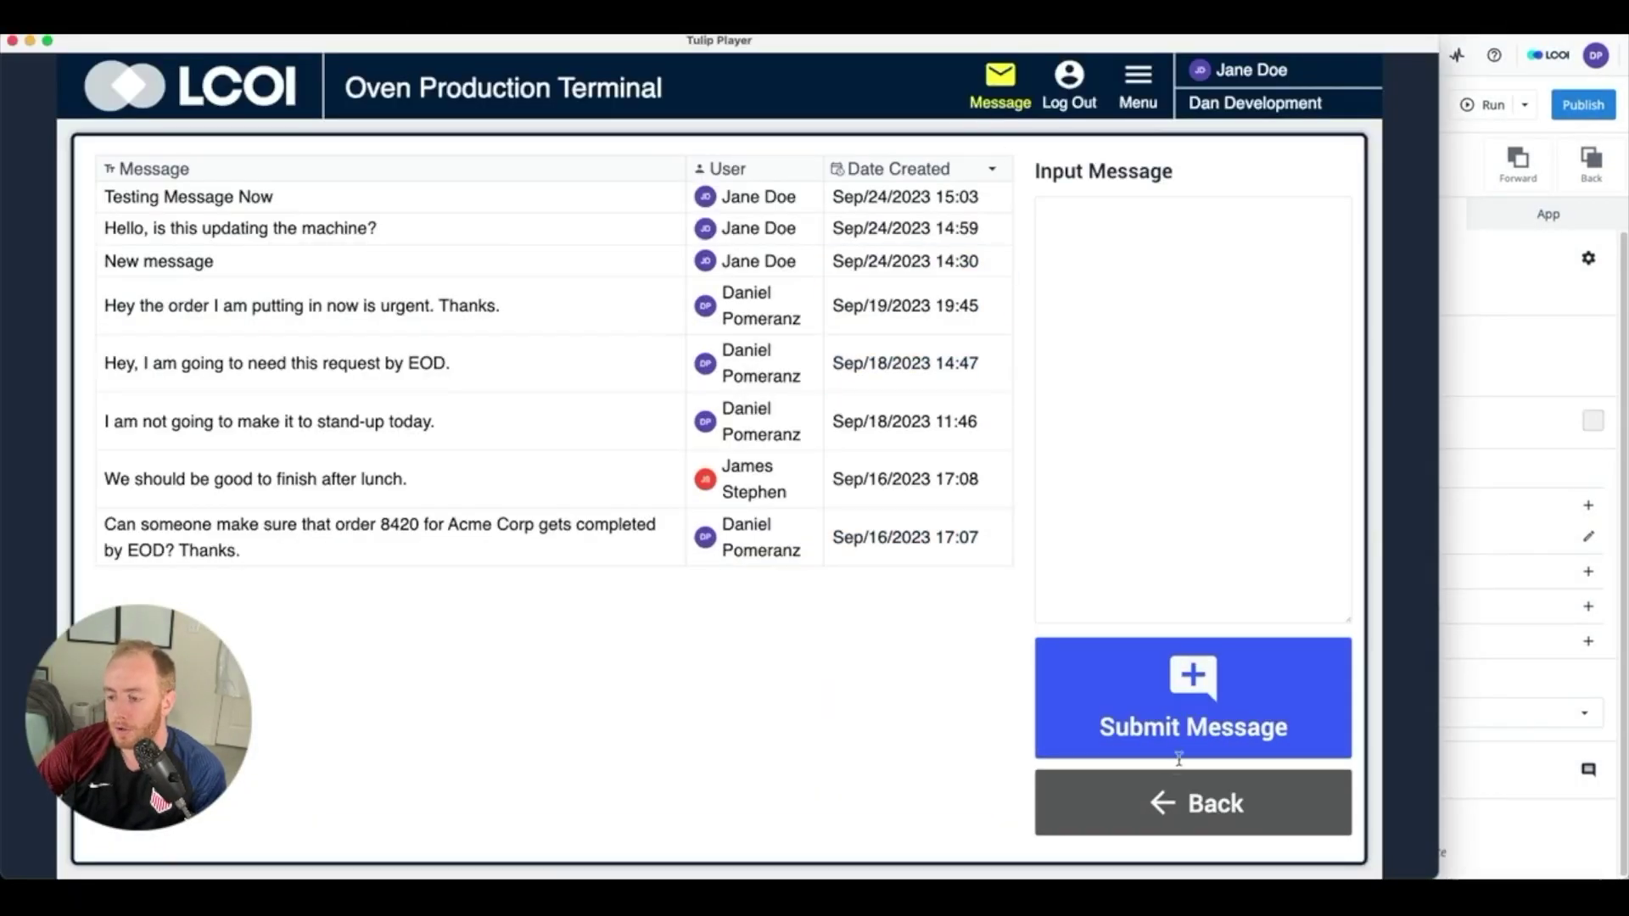
pyautogui.click(1177, 815)
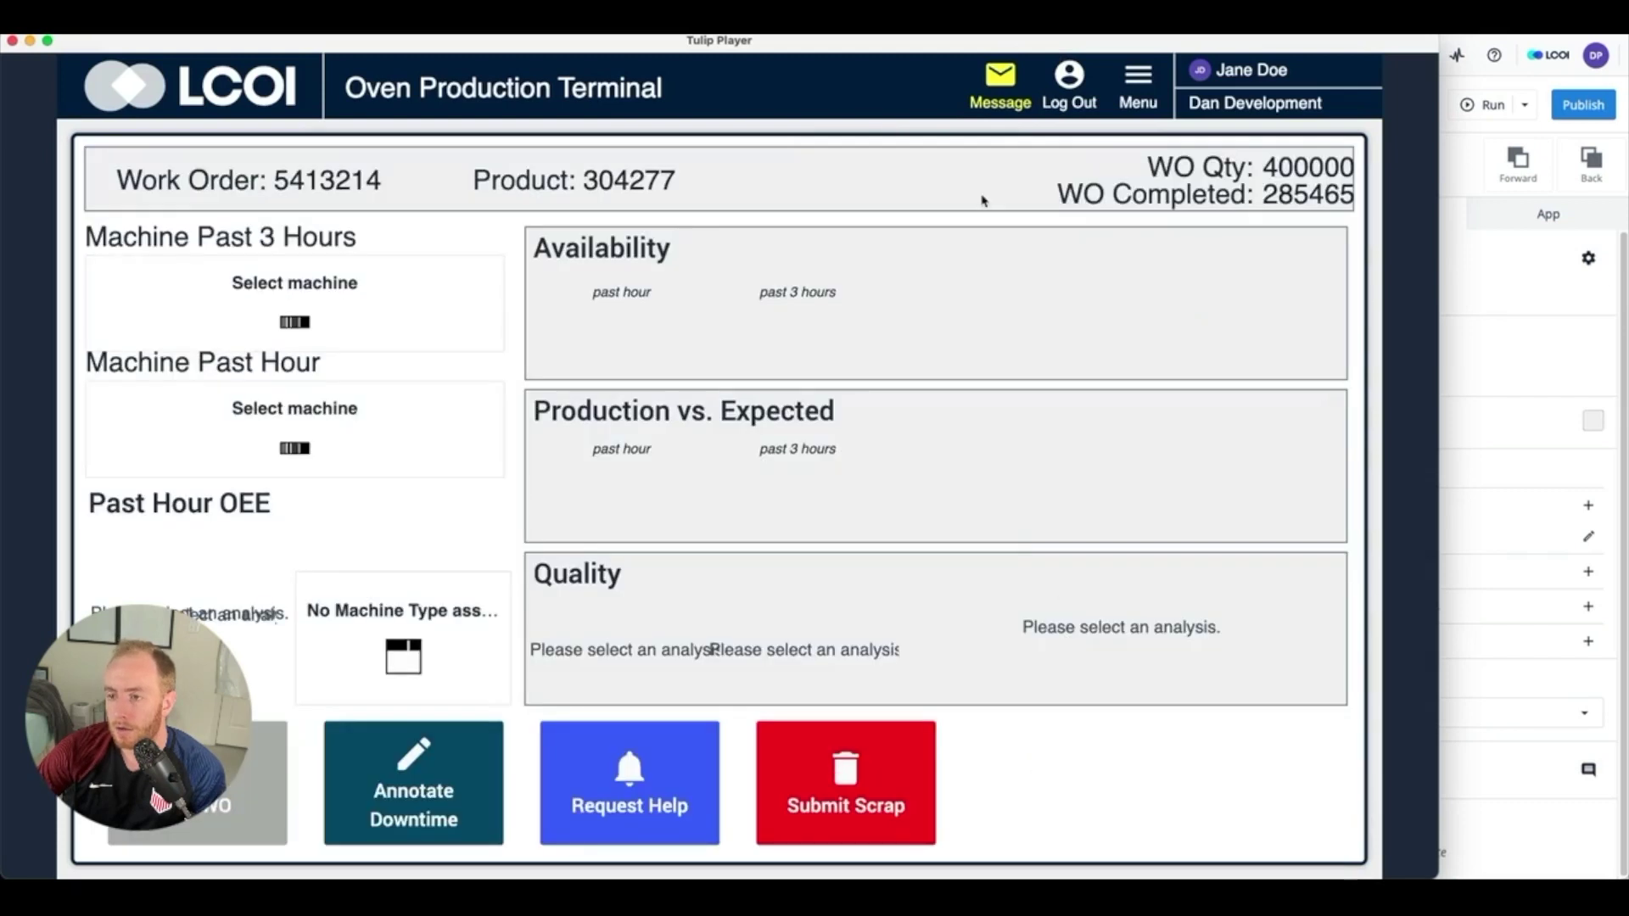
pyautogui.click(999, 87)
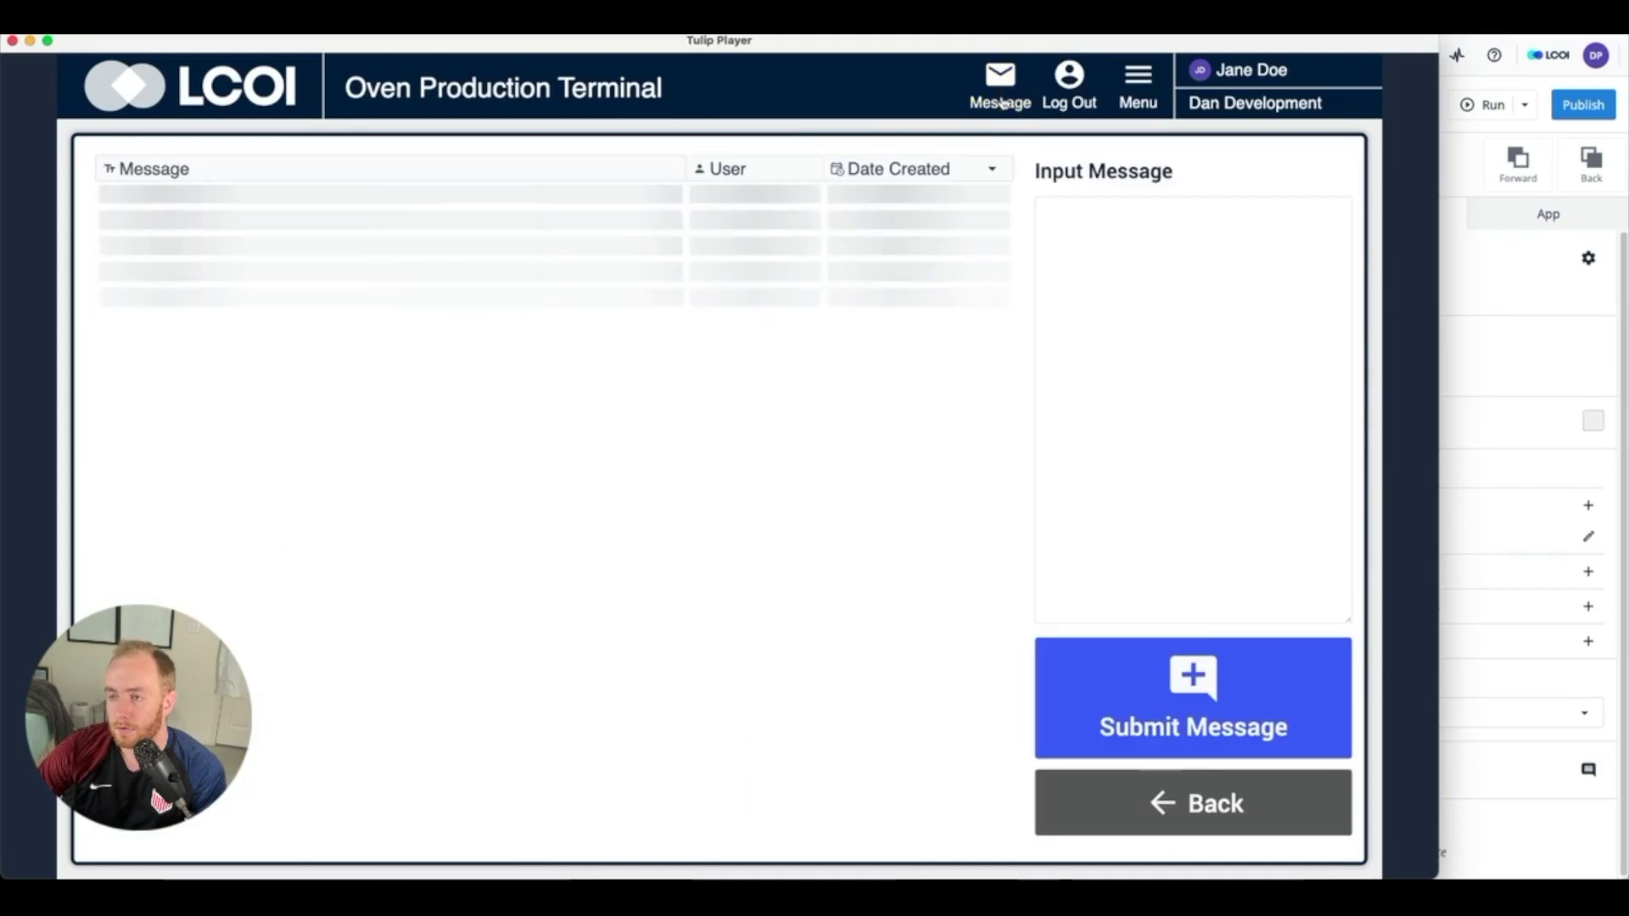
pyautogui.click(1136, 280)
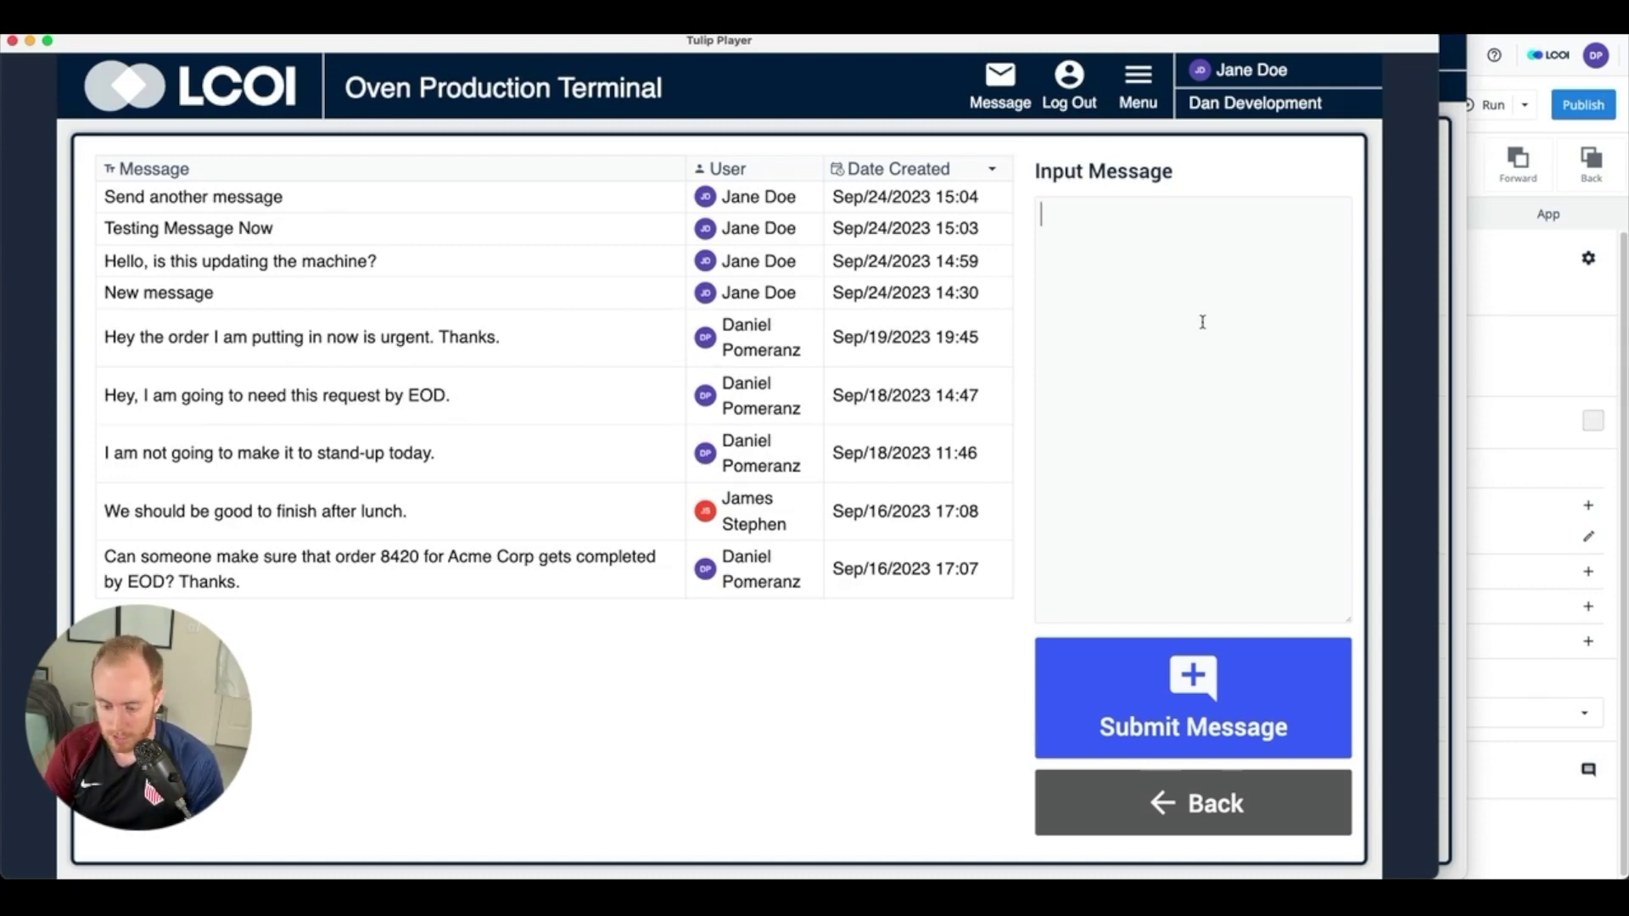
pyautogui.write('N')
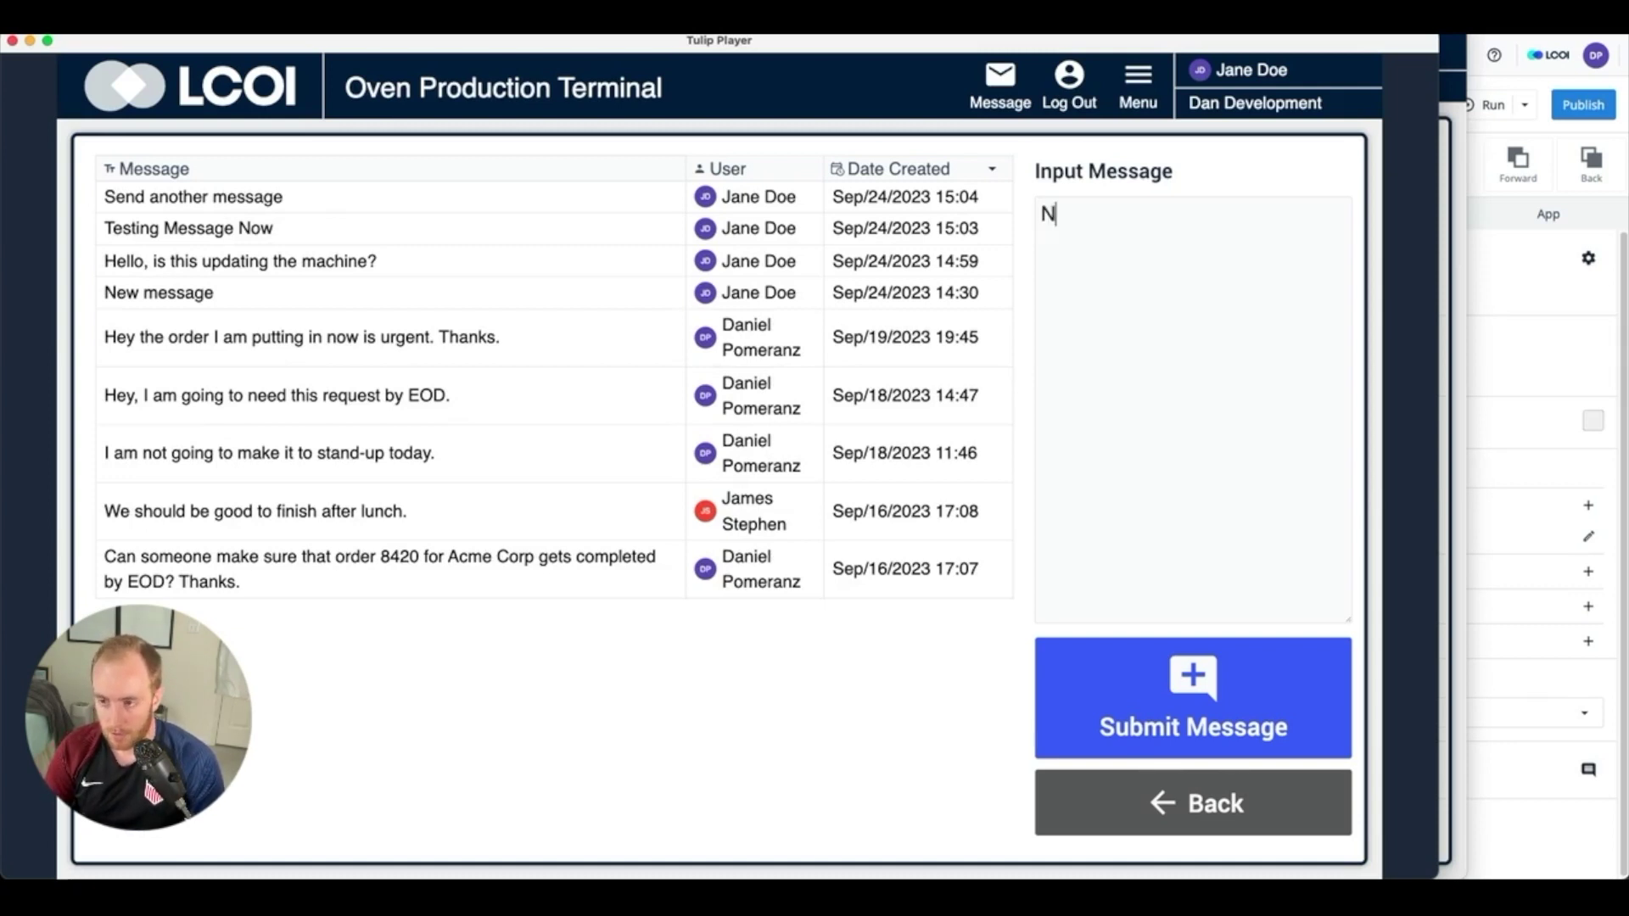
pyautogui.write('ow only the oth')
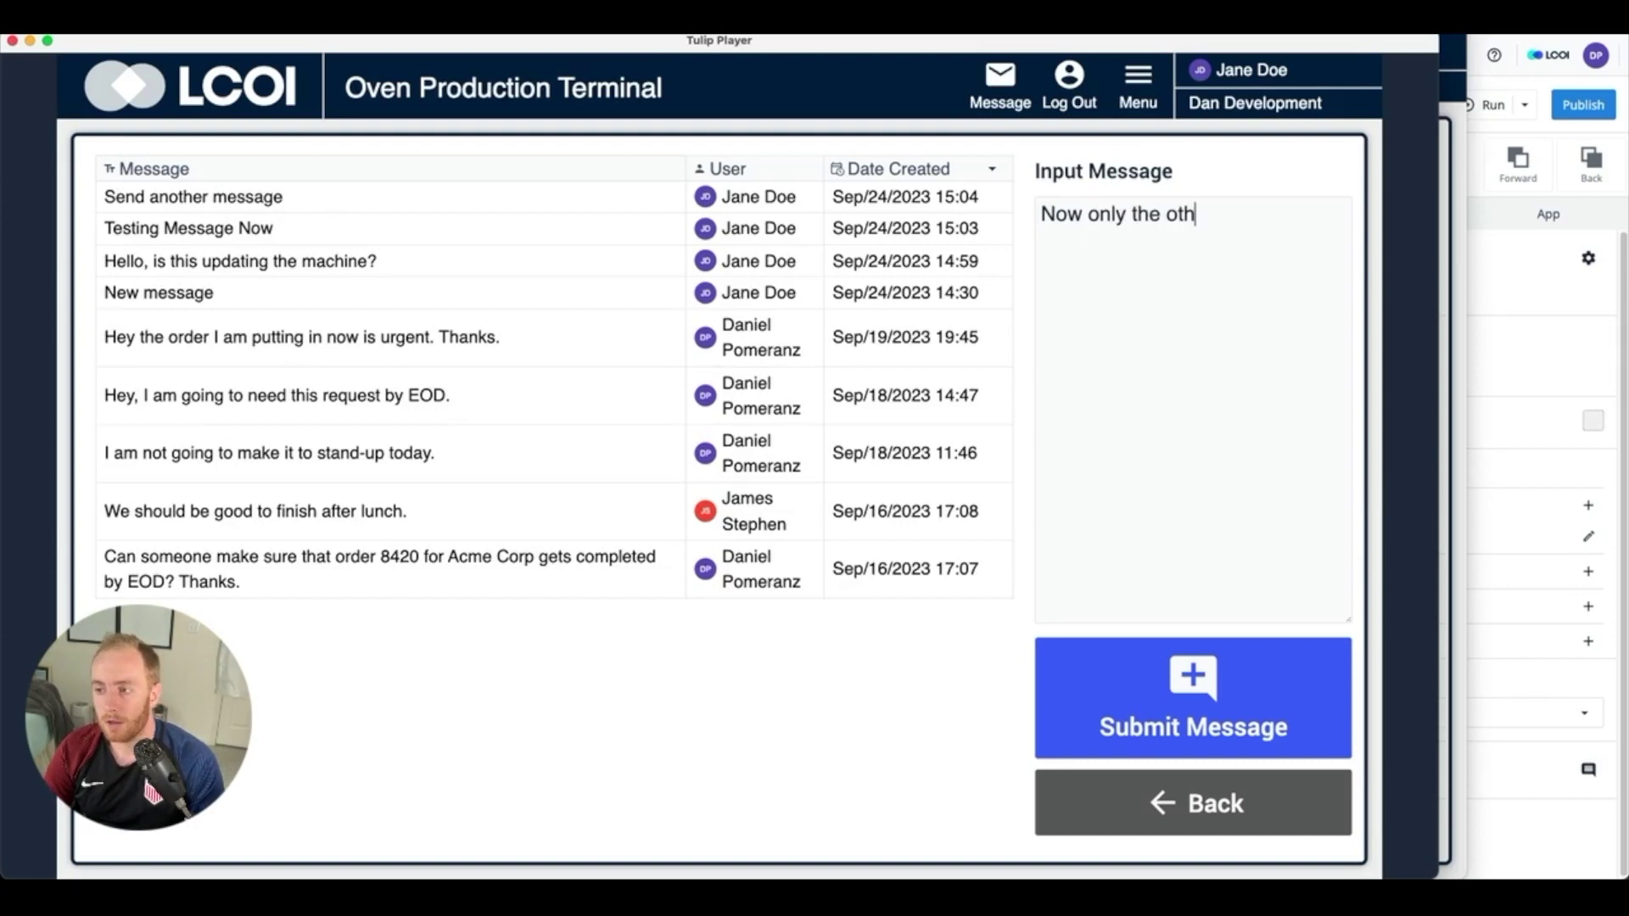
pyautogui.write('er app should upd')
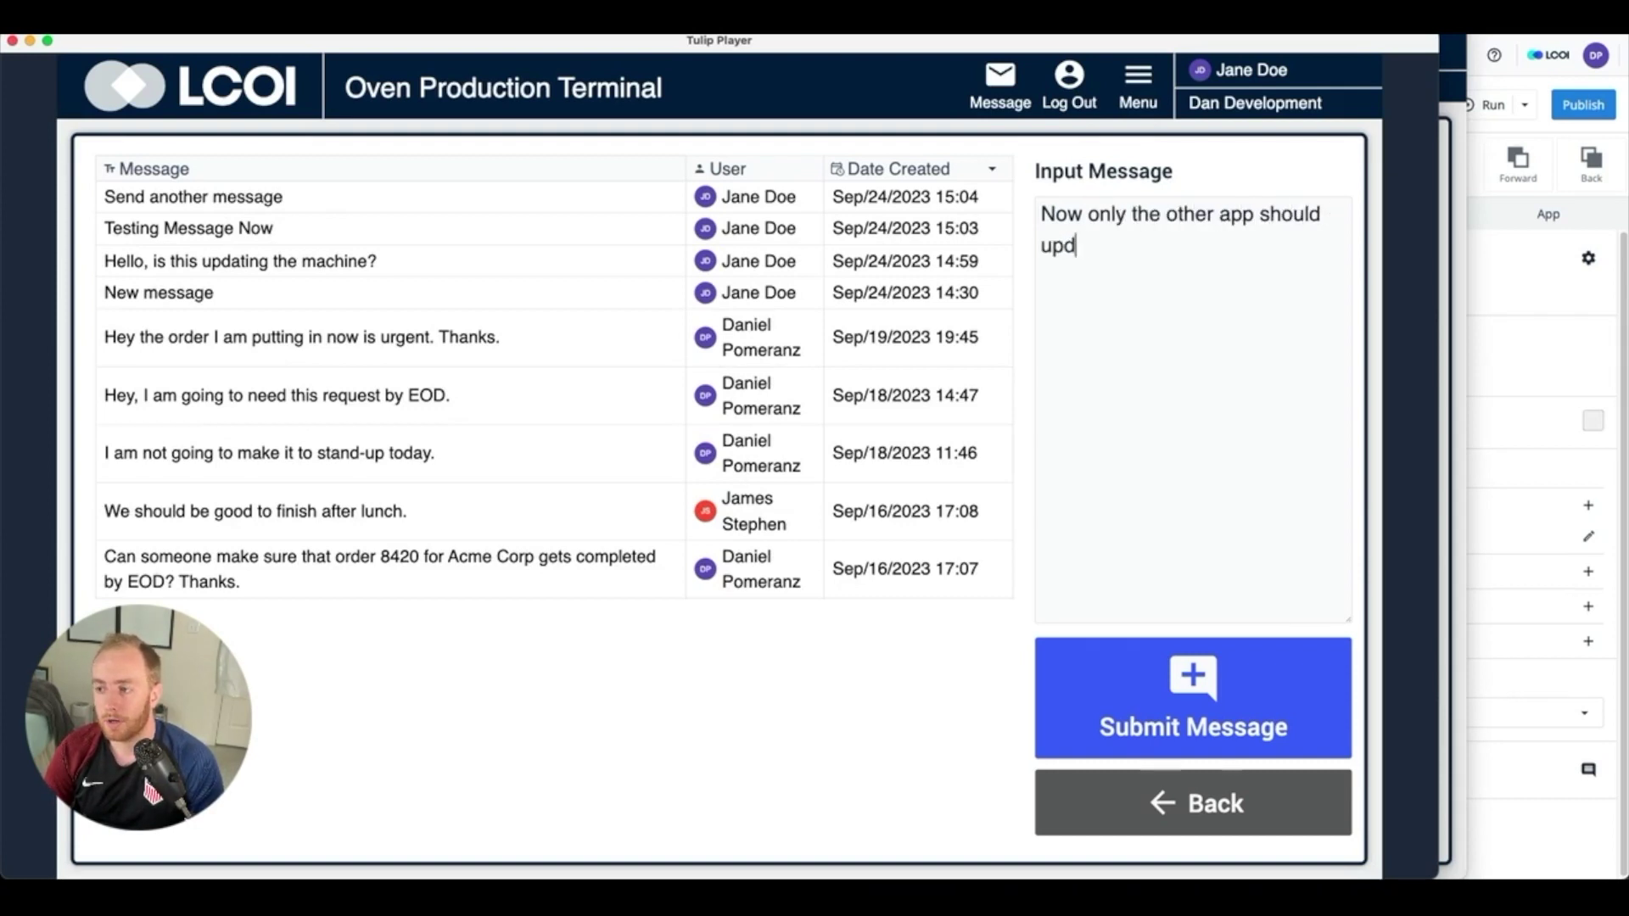
pyautogui.write('ate')
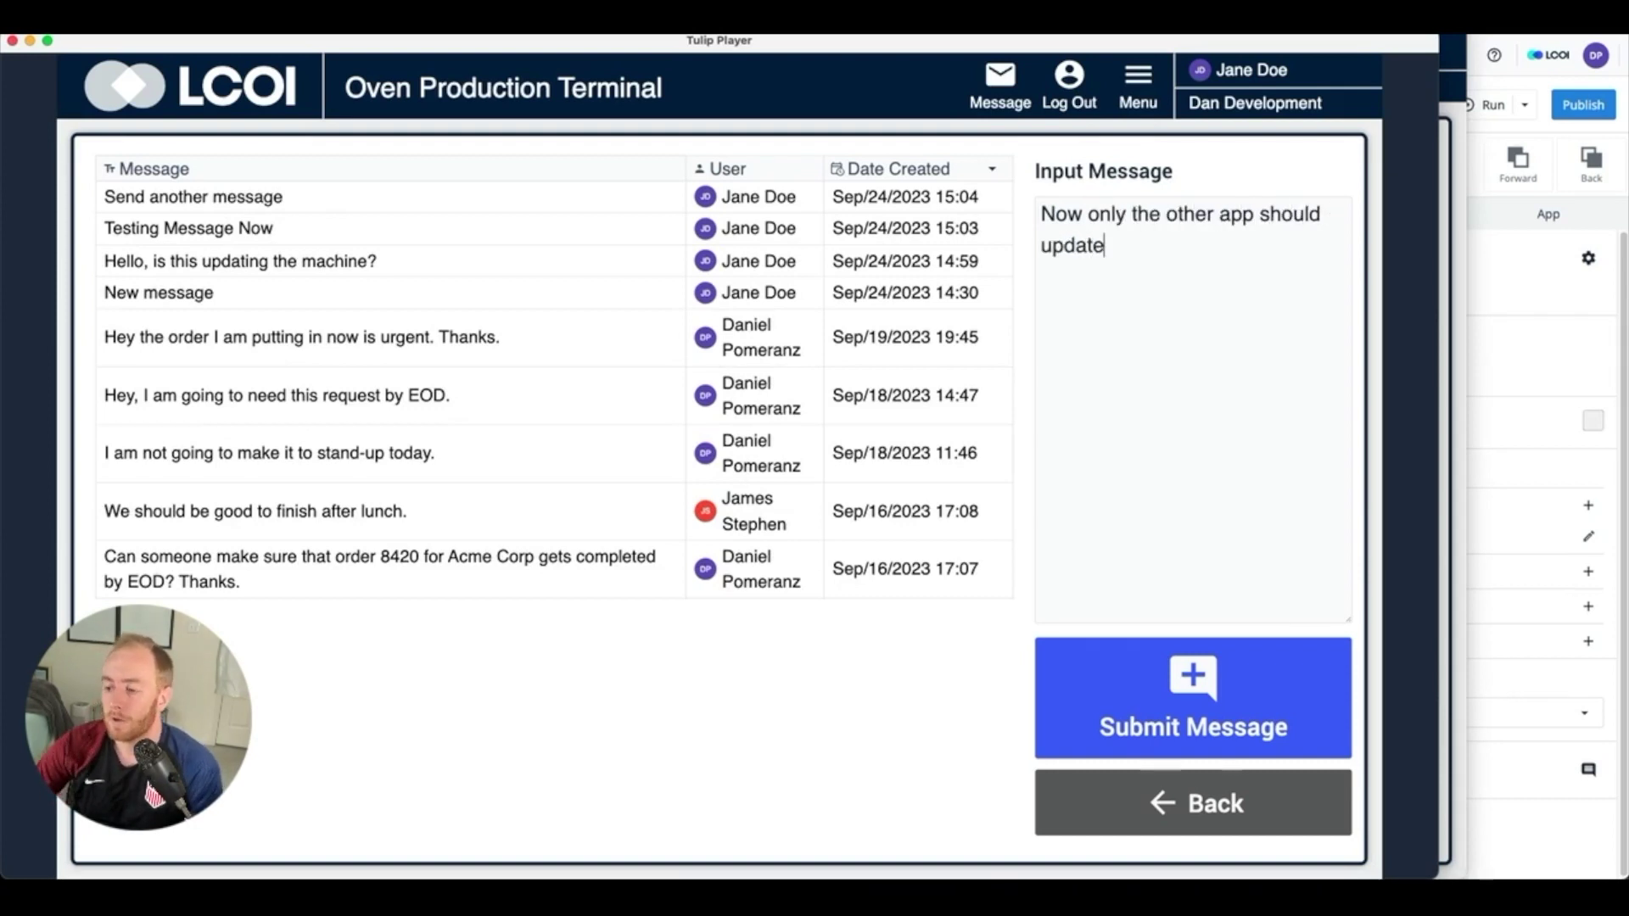
pyautogui.click(1239, 691)
pyautogui.click(1449, 674)
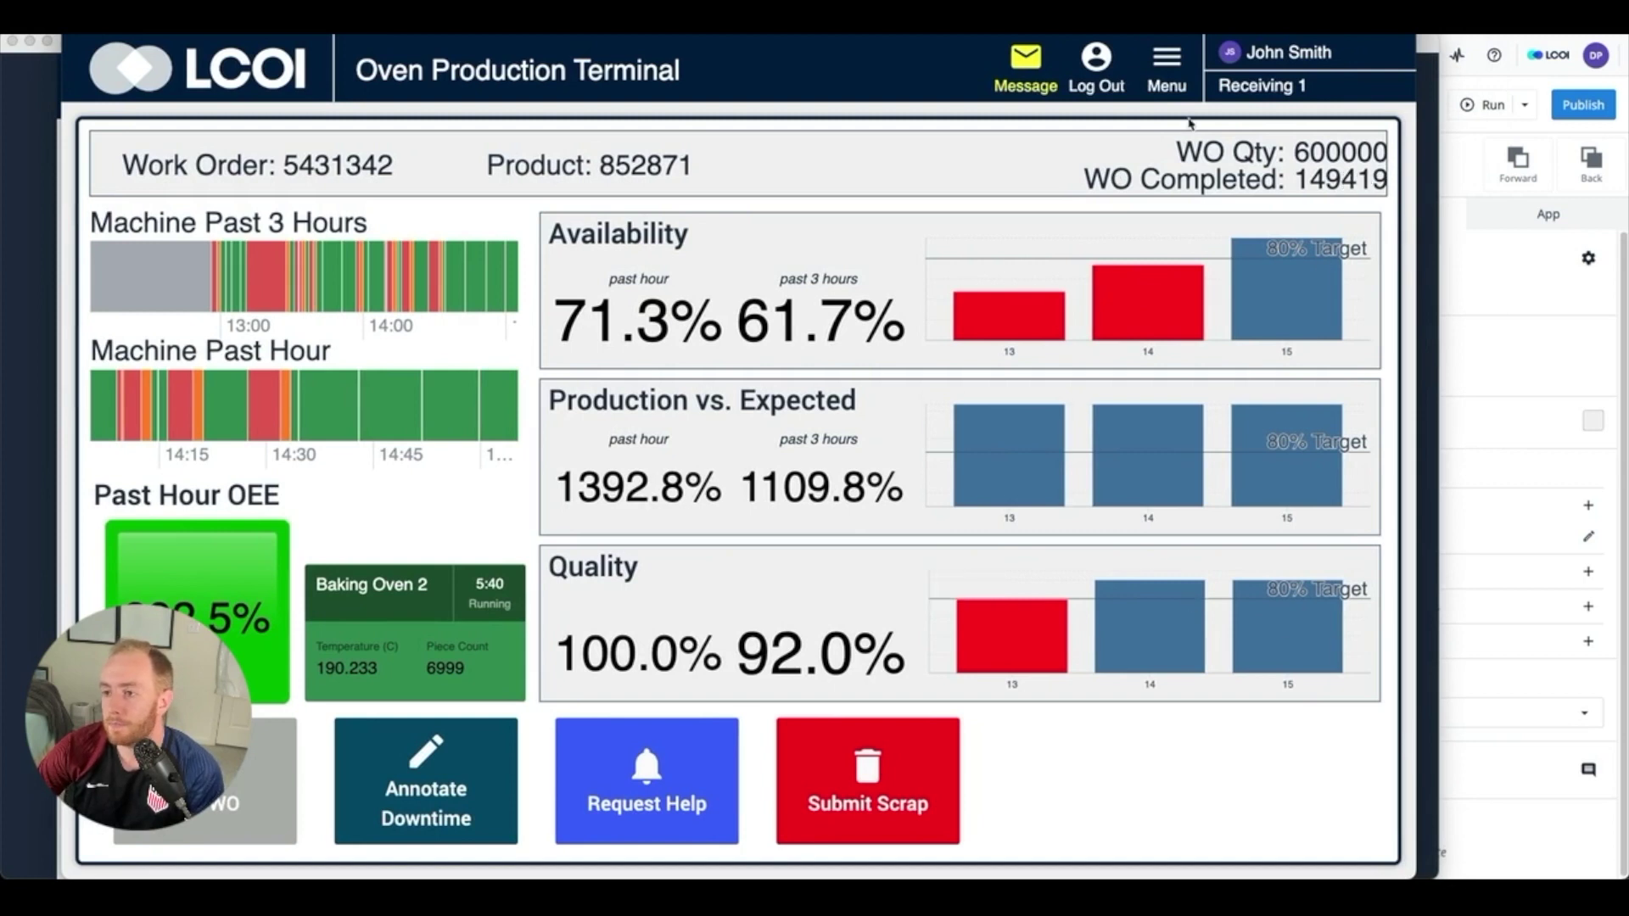
# Step: Open the Receiving 1 terminal's Messenger via its yellow-highlighted Message icon
pyautogui.click(1037, 69)
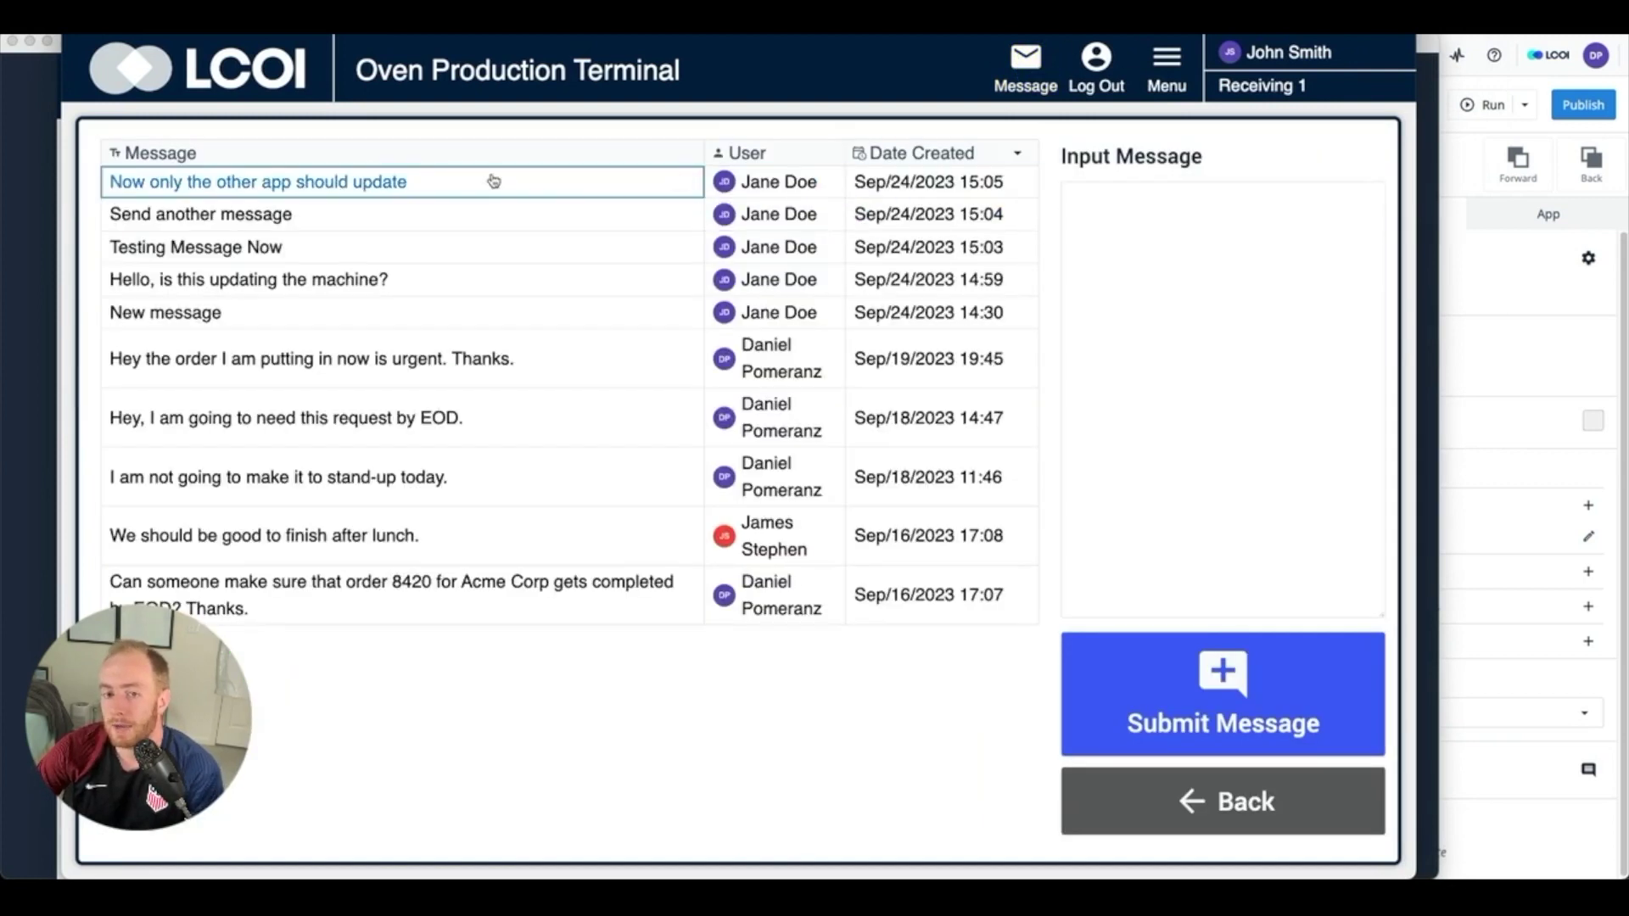